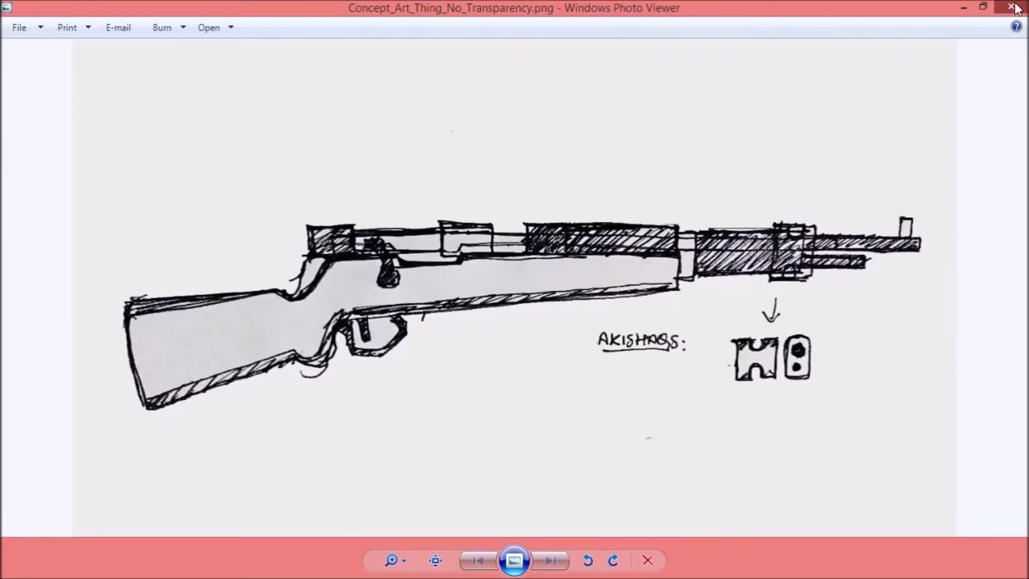
Step: Load Concept_Art_Thing_No_Transparency.png from the Rifle_Tutorial folder as Blender's viewport background image and show it in the right orthographic view
click(1011, 7)
click(21, 121)
click(20, 52)
drag(481, 206, 712, 326)
click(699, 316)
scroll(531, 276, up, 1)
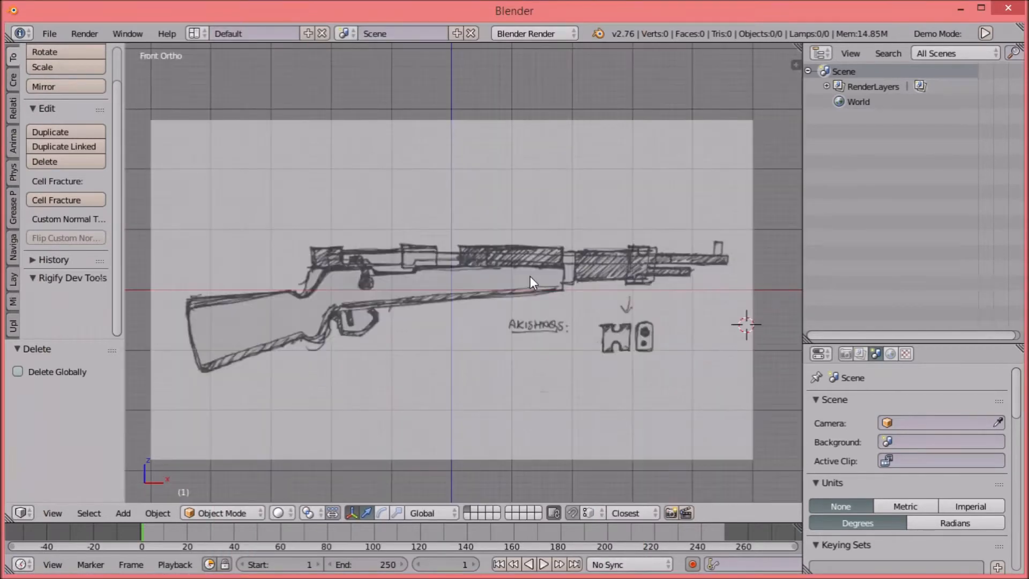
key(KP_3)
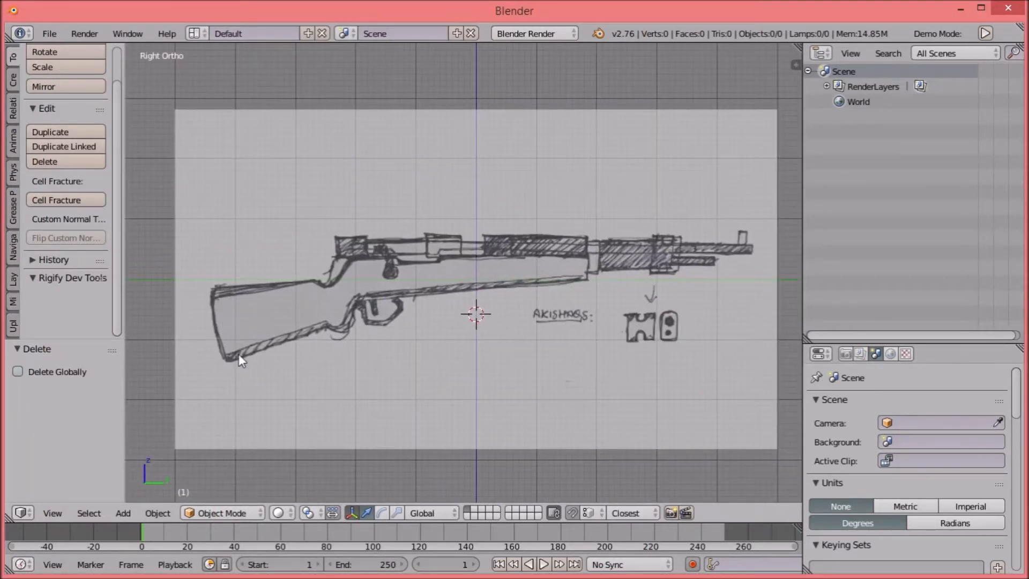
shift+middle_drag(463, 314, 449, 313)
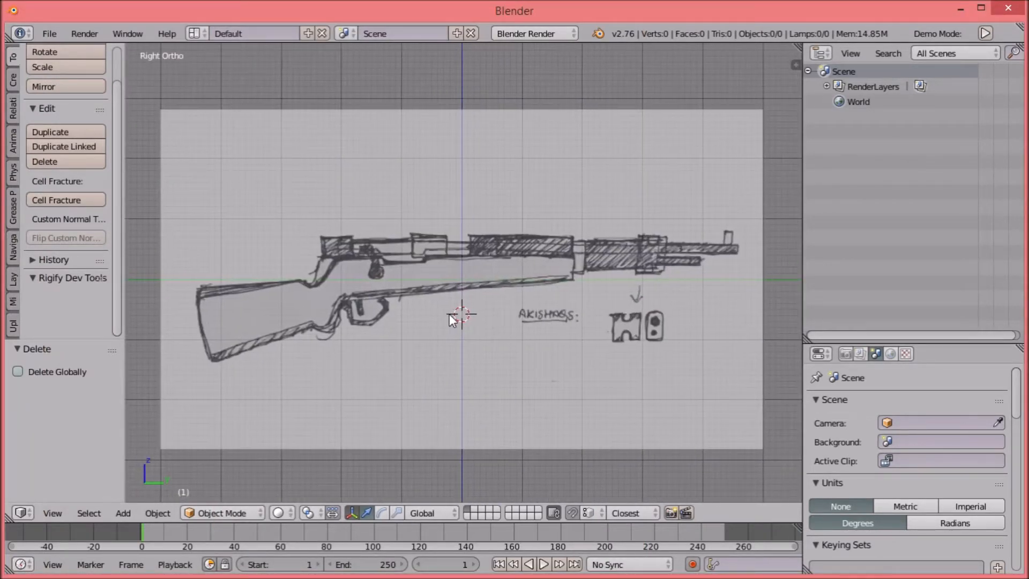
Step: Open Rifle_Tex.psd in Photoshop to examine its colour swatches, and return to Blender
click(20, 52)
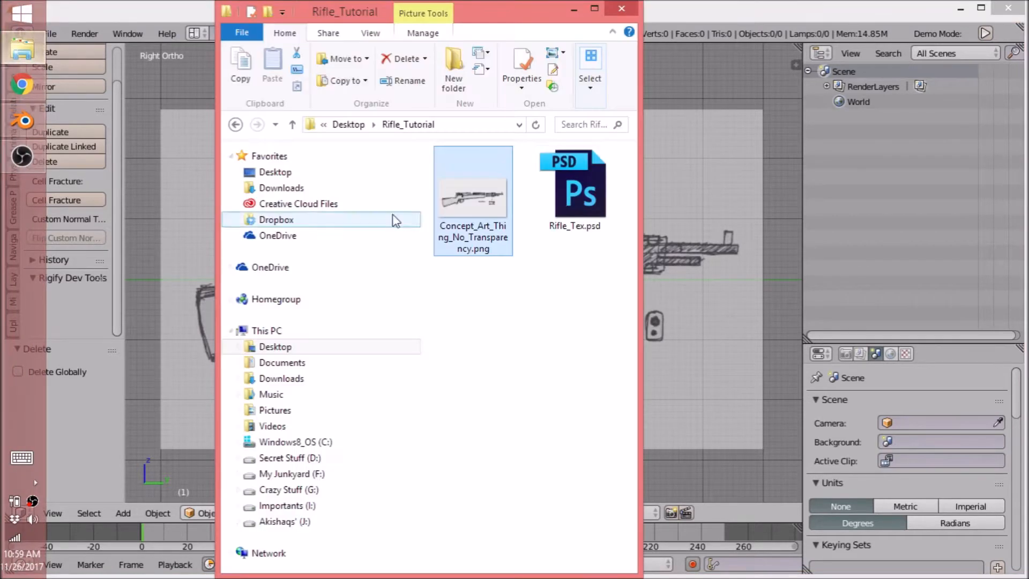
click(558, 197)
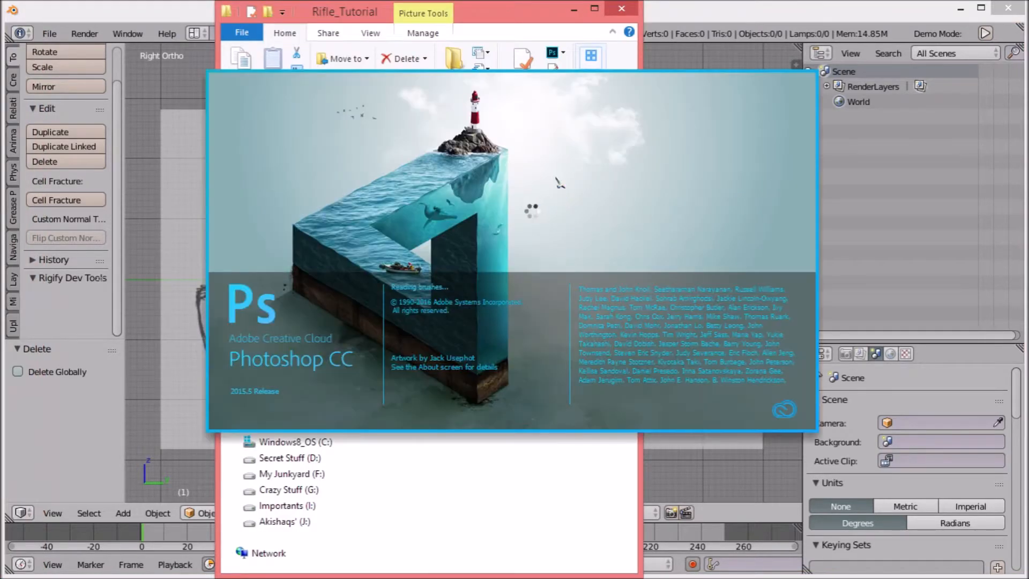
click(574, 10)
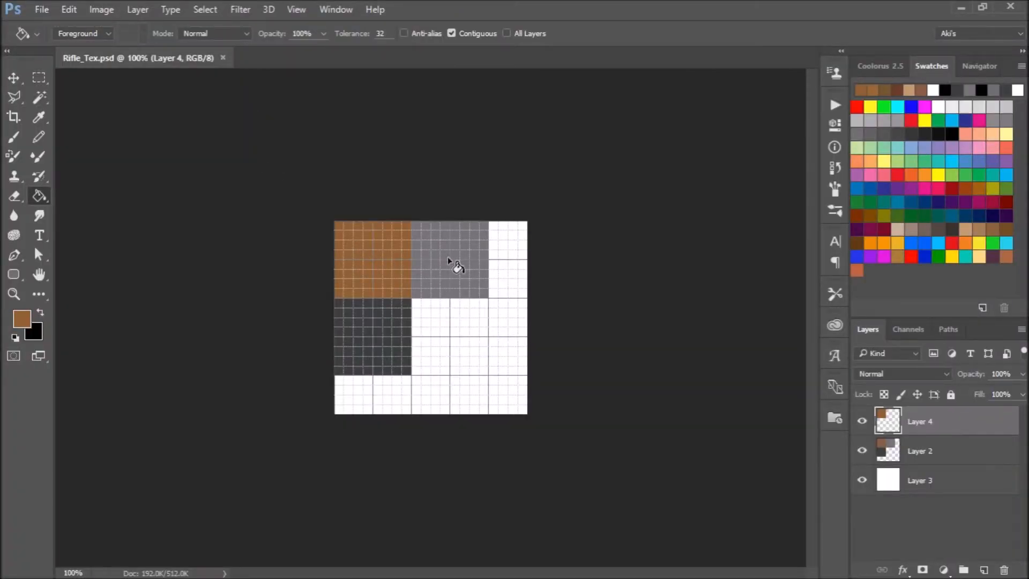
click(1010, 6)
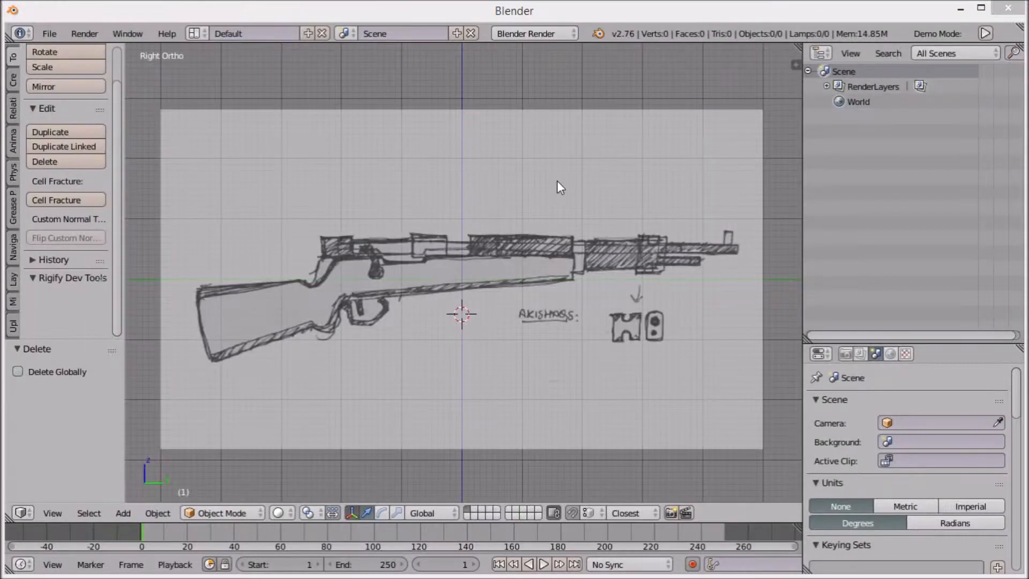
Step: Add a cube mesh at the scene origin and rename the object Rifle
click(443, 287)
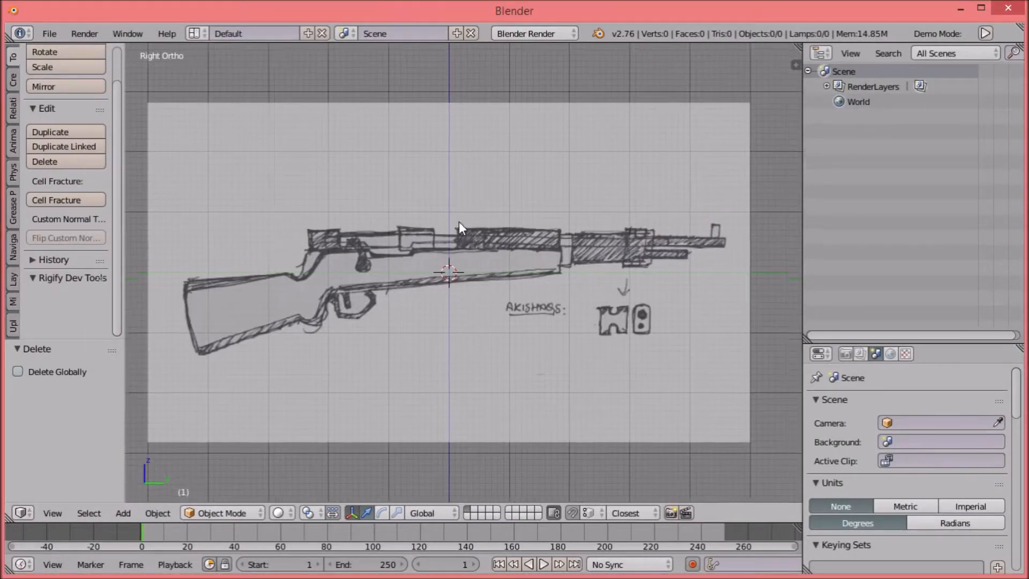
key(space)
mouse_move(465, 272)
mouse_move(535, 273)
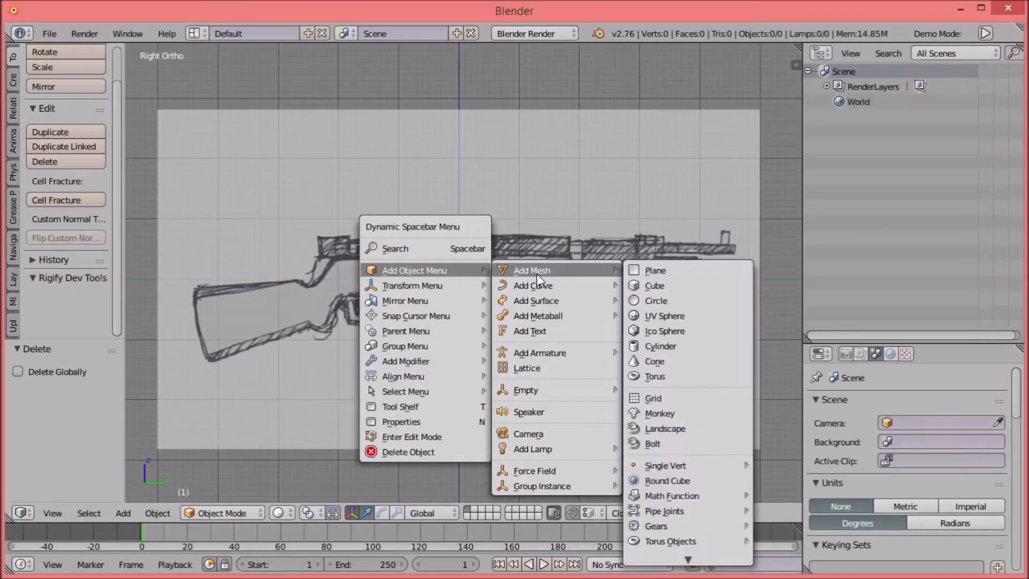
click(676, 282)
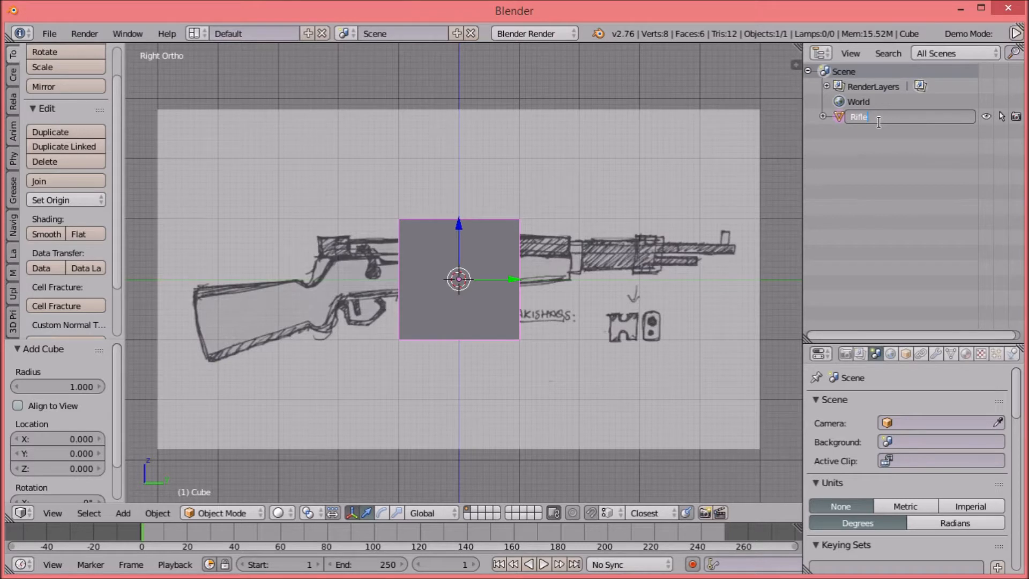
key(Return)
click(822, 116)
double_click(893, 133)
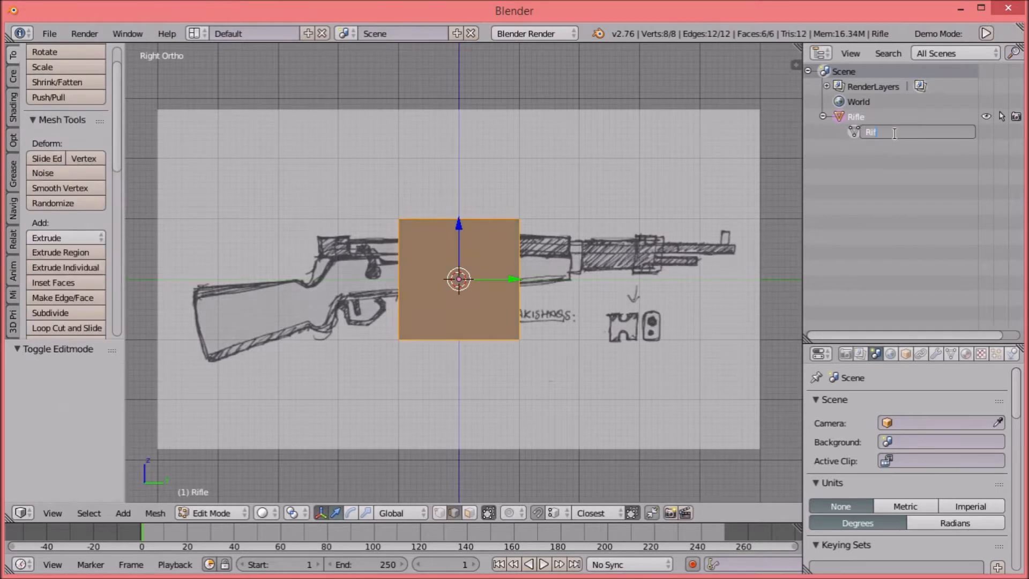
key(Return)
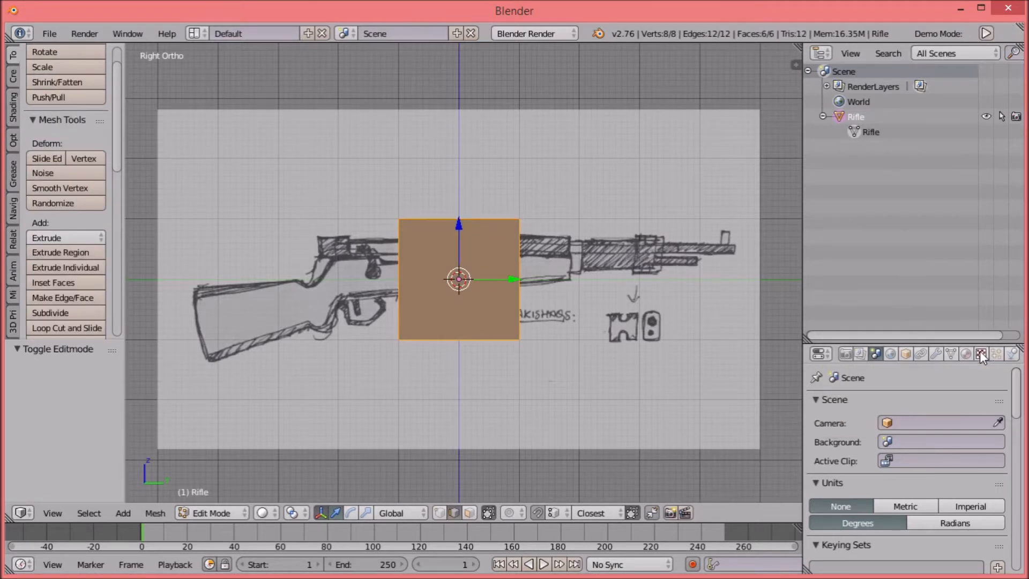
click(965, 354)
click(857, 474)
key(ctrl+z)
key(ctrl+z)
key(ctrl+z)
Step: Set the render engine to Cycles Render and create a new material for the Rifle object
click(534, 33)
click(538, 83)
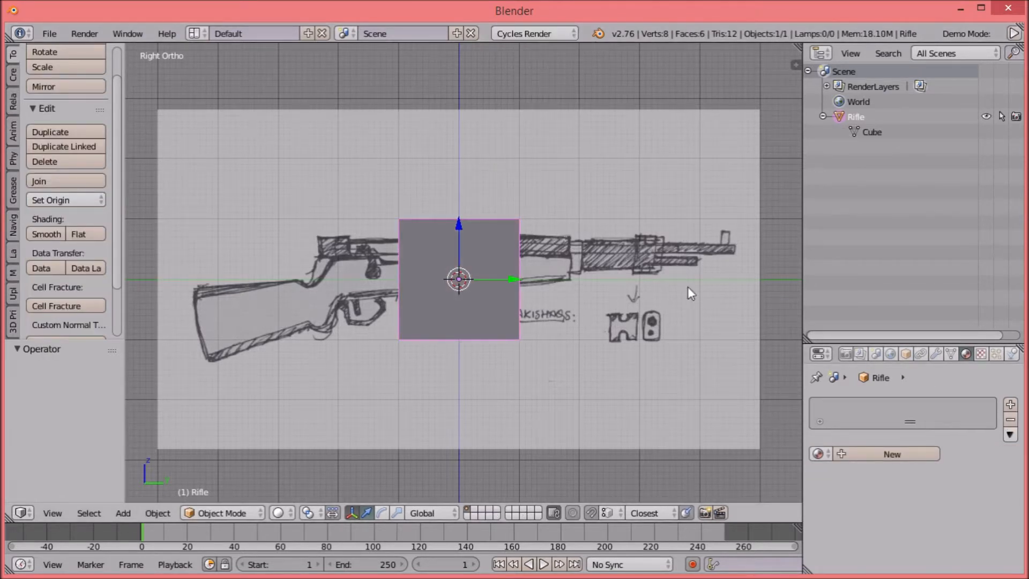
click(892, 454)
Step: Set the material's surface color to an Image Texture that uses Rifle_Tex.psd from the Desktop's Rifle_Tutorial folder
scroll(860, 456, down, 2)
click(996, 502)
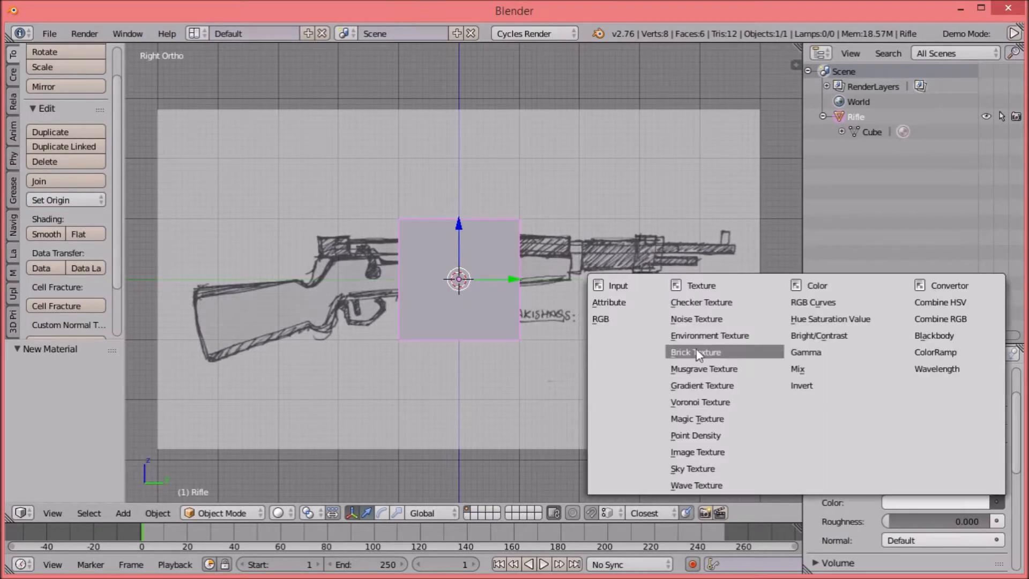
click(696, 451)
click(965, 522)
click(57, 268)
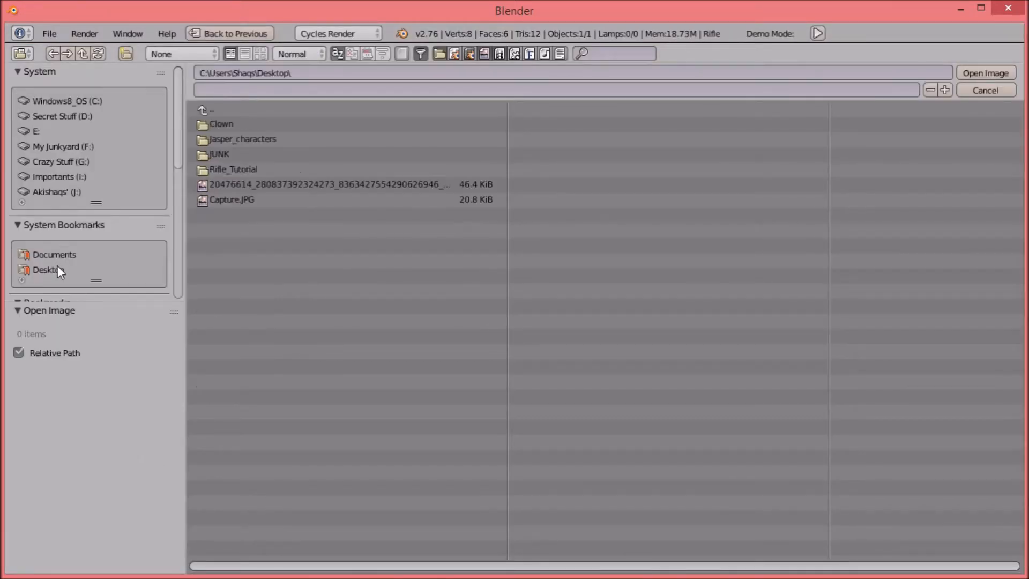
click(265, 168)
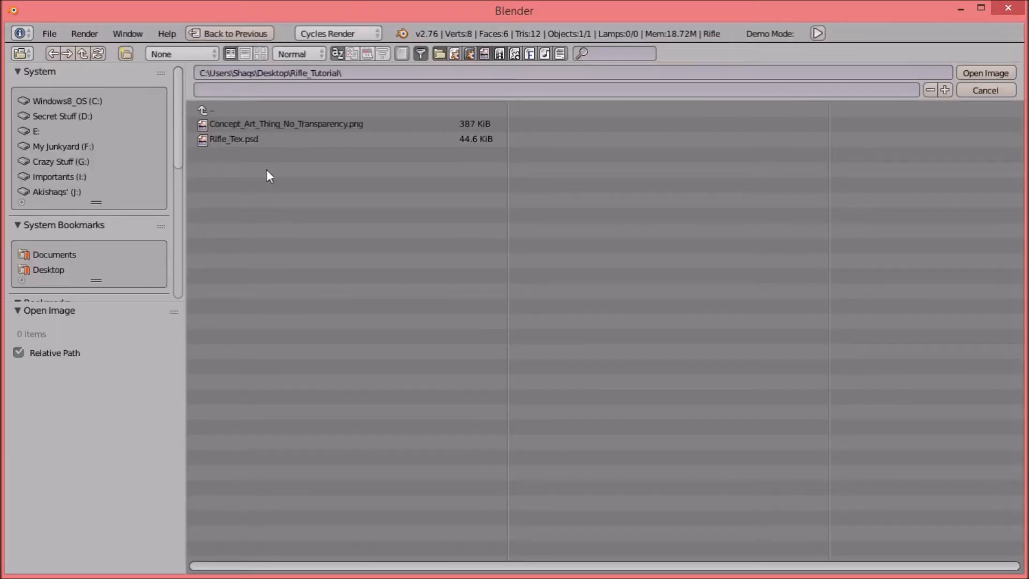
double_click(263, 138)
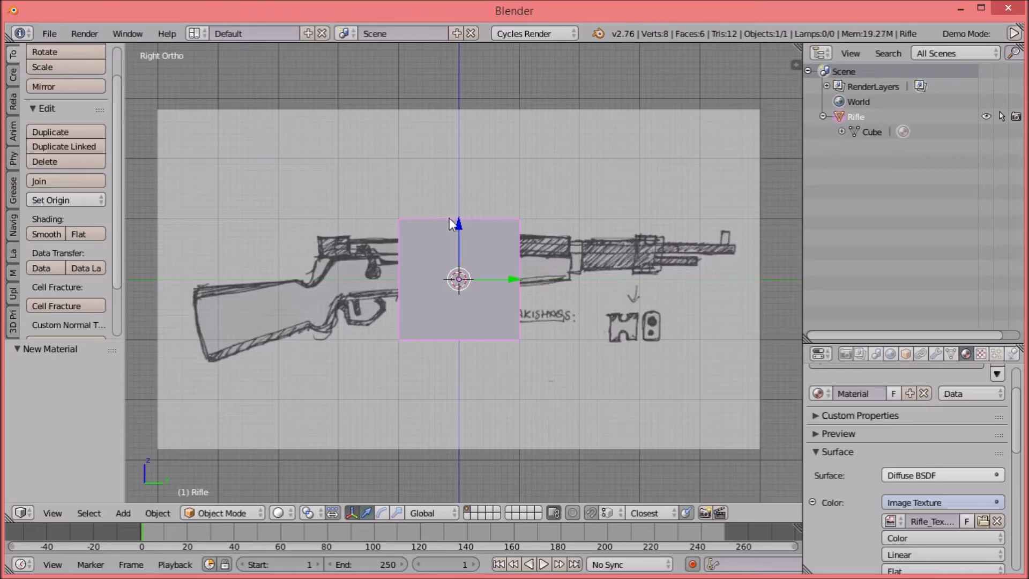
Step: Check the cube's mesh selection in Edit Mode and preview the object in rendered shading
key(Tab)
click(519, 286)
key(a)
key(a)
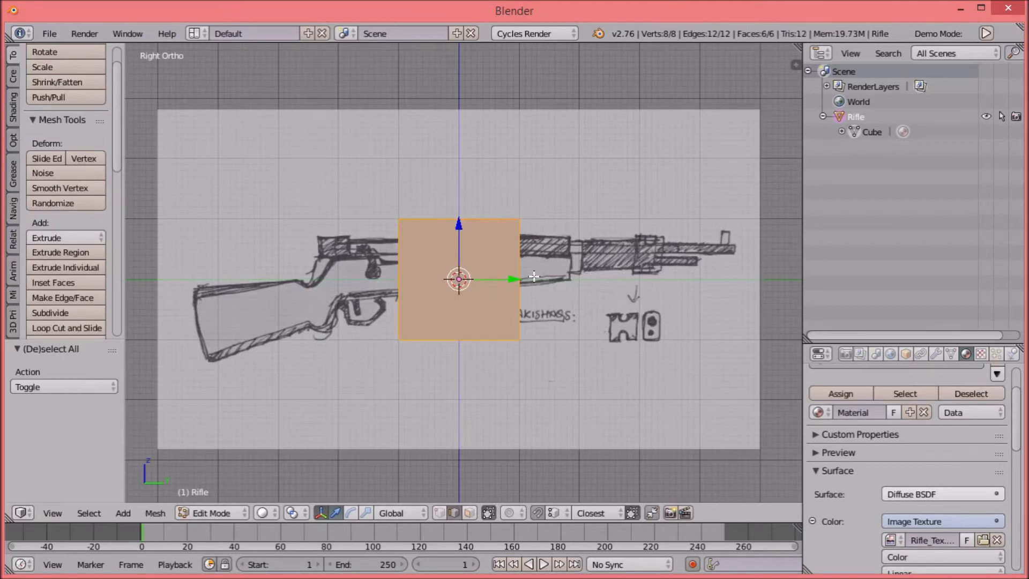
key(Tab)
key(shift+z)
key(shift+z)
Step: Brighten the world surface color to near white
click(905, 355)
click(891, 354)
click(952, 508)
click(993, 317)
Step: Add a Sun lamp from an angled view of the scene and return to the right orthographic view
middle_drag(337, 174, 400, 221)
key(space)
mouse_move(399, 222)
mouse_move(509, 401)
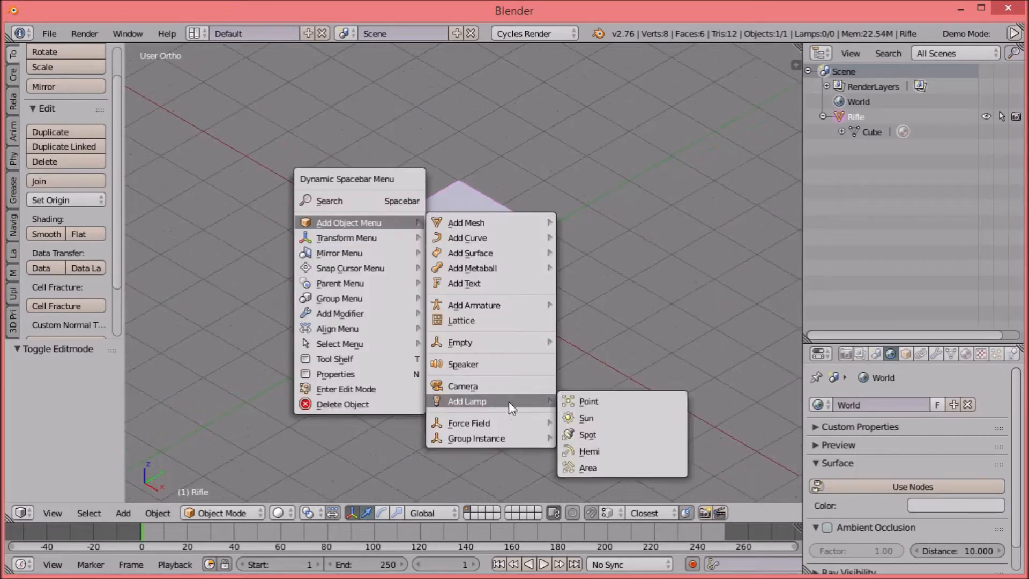
click(573, 415)
key(KP_3)
key(KP_7)
key(KP_3)
Step: Change the Outliner area to a UV/Image Editor and display Rifle_Tex.psd in it
click(820, 53)
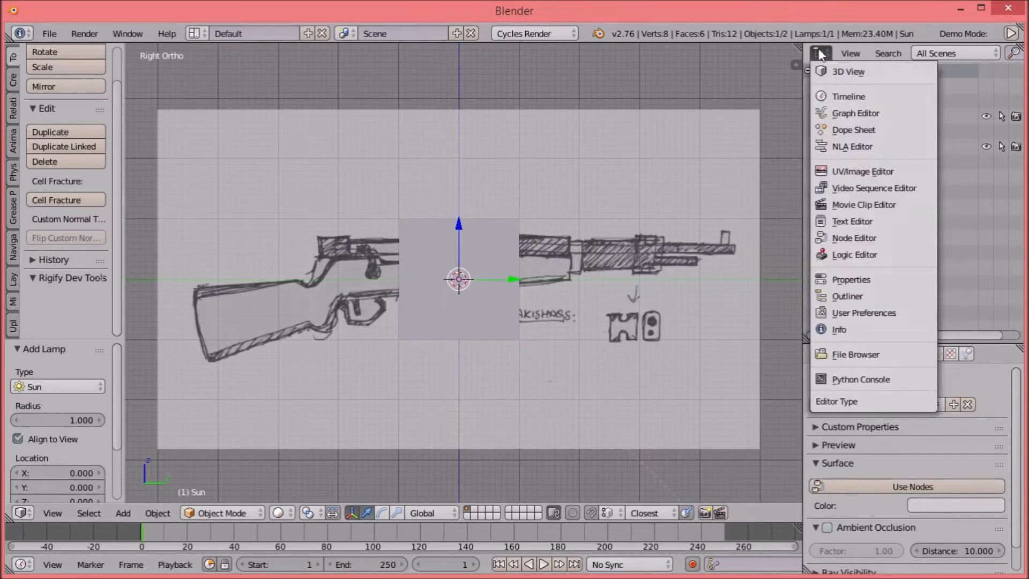
click(850, 170)
click(898, 333)
click(788, 390)
Step: Cut a centred vertical edge loop through the Rifle cube in Edit Mode, working in the front view
right_click(426, 230)
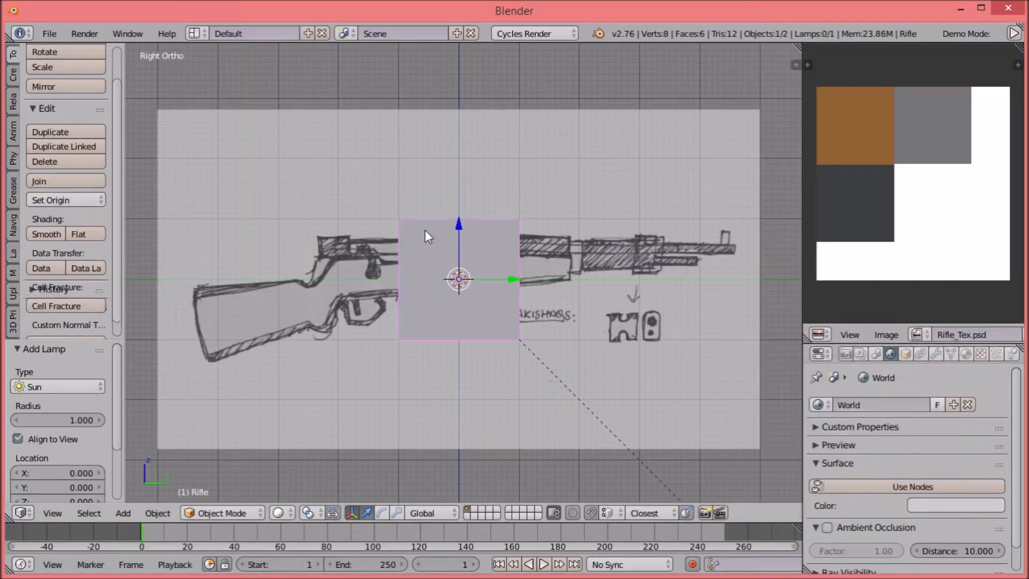
key(Tab)
key(KP_7)
key(KP_1)
key(z)
key(ctrl+r)
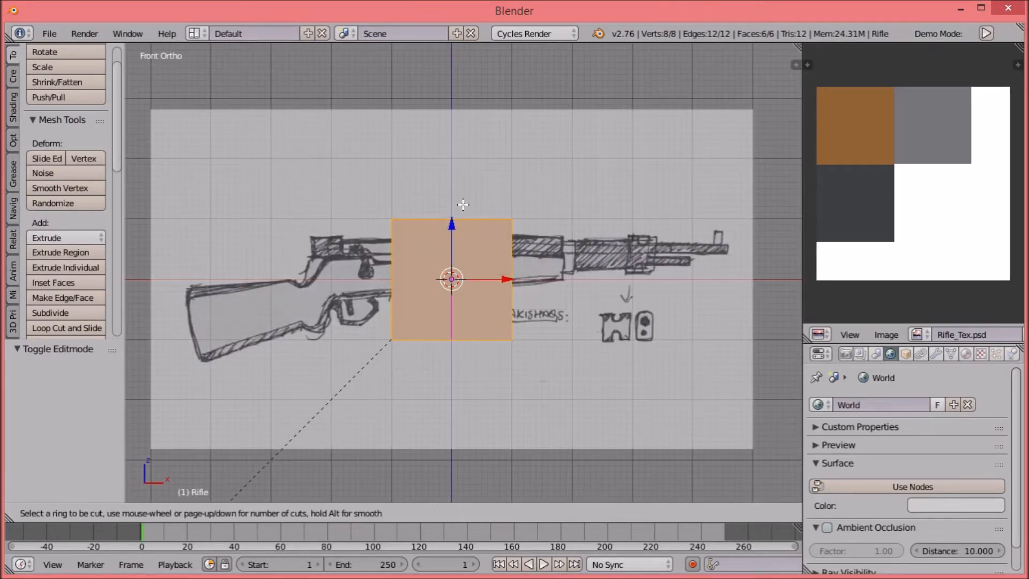
click(462, 206)
right_click(462, 206)
key(a)
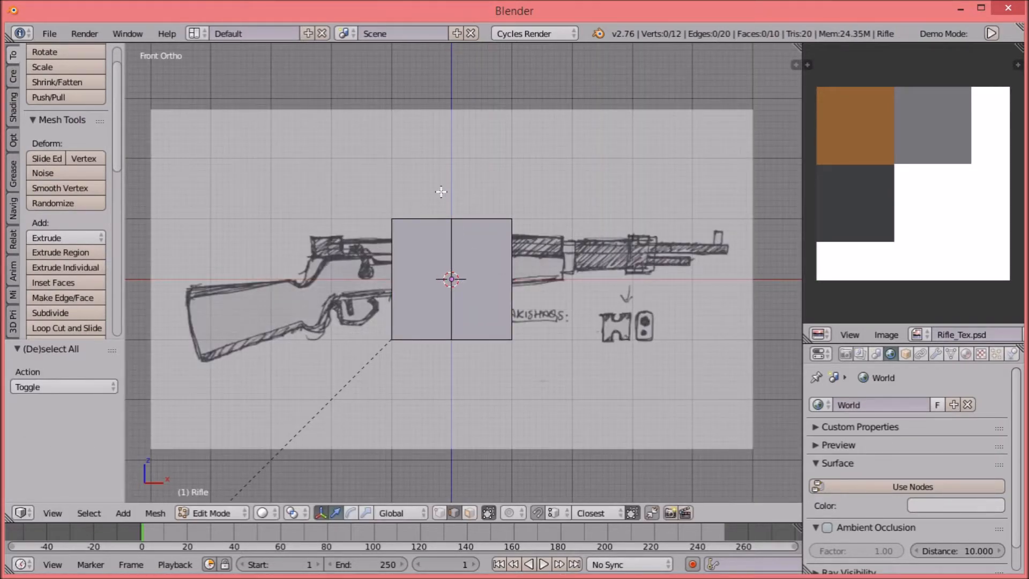
Step: Delete the vertices of the cube's negative-X half and return to solid shading
scroll(441, 191, up, 3)
key(z)
mouse_move(401, 120)
ctrl+mouse_down()
mouse_move(347, 71)
mouse_move(360, 81)
ctrl+mouse_up()
key(x)
click(363, 149)
key(z)
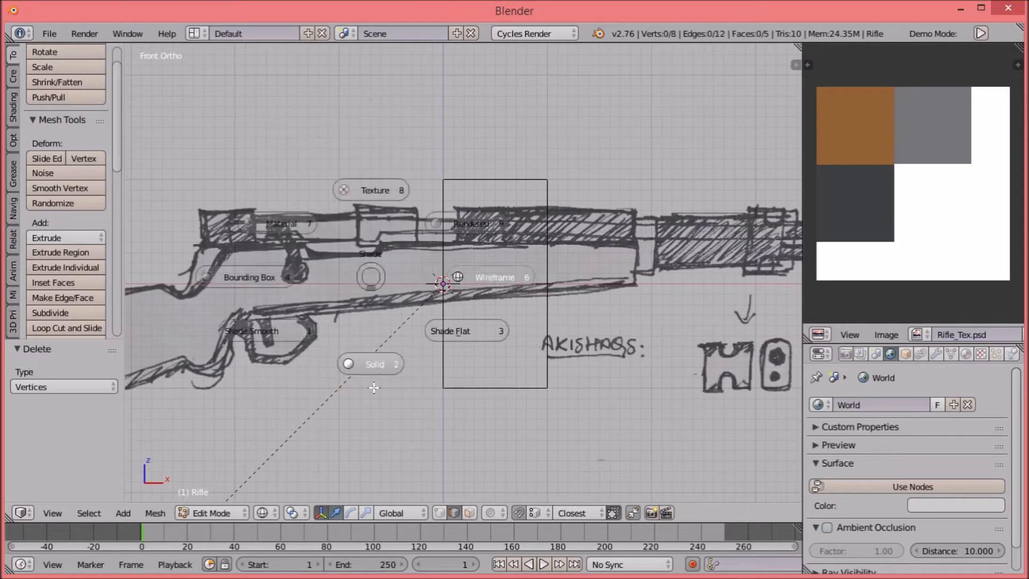
click(373, 375)
Step: Hide the Sun lamp and resume editing the Rifle mesh
key(Tab)
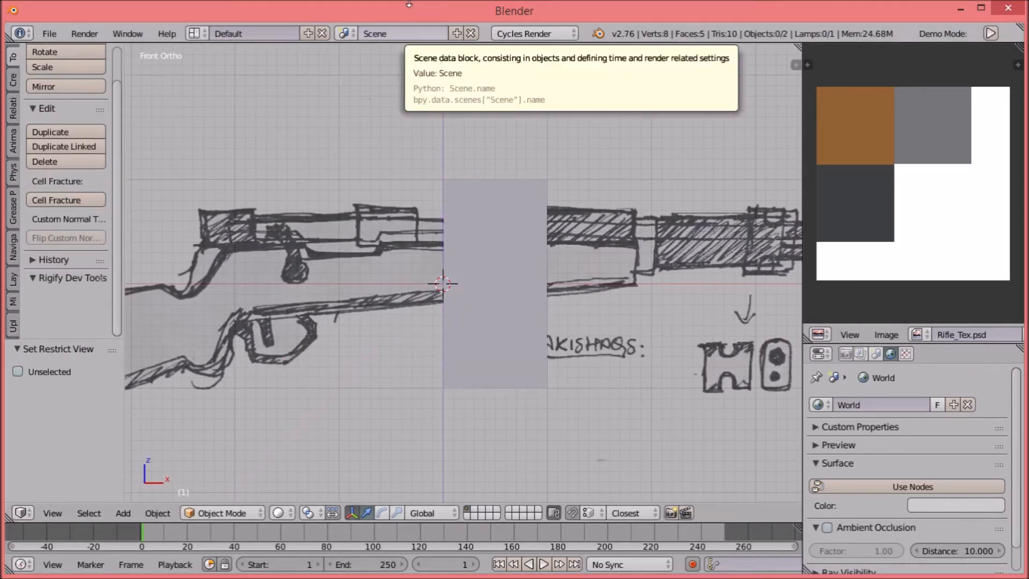
right_click(484, 241)
key(Tab)
Step: Reduce the half-cube's height to the stock by moving its lower vertices up and its upper vertices 0.544 down along Z
key(a)
key(a)
right_click(438, 382)
key(z)
key(a)
mouse_move(393, 362)
ctrl+mouse_down()
mouse_move(671, 383)
mouse_move(664, 360)
ctrl+mouse_up()
drag(498, 325, 498, 237)
key(a)
ctrl+drag(615, 140, 403, 133)
drag(503, 151, 502, 207)
Step: Add a Mirror modifier to the Rifle object
click(936, 354)
click(908, 404)
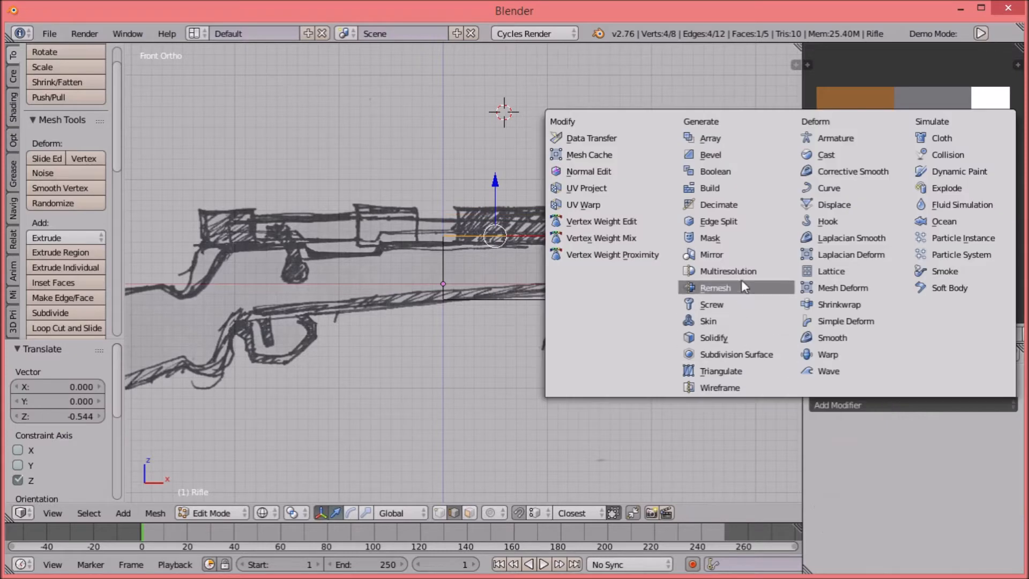
click(711, 253)
Step: Narrow the mesh by moving its outer side face inward along X toward the mirror plane
key(a)
key(a)
right_click(605, 249)
drag(600, 267, 512, 271)
key(a)
key(a)
Step: Move the whole mesh forward along Y in the right view so its front end meets the sketched stock's front
key(KP_3)
key(a)
scroll(542, 310, up, 3)
key(a)
drag(509, 265, 655, 265)
shift+middle_drag(653, 327, 877, 338)
key(a)
scroll(514, 257, down, 3)
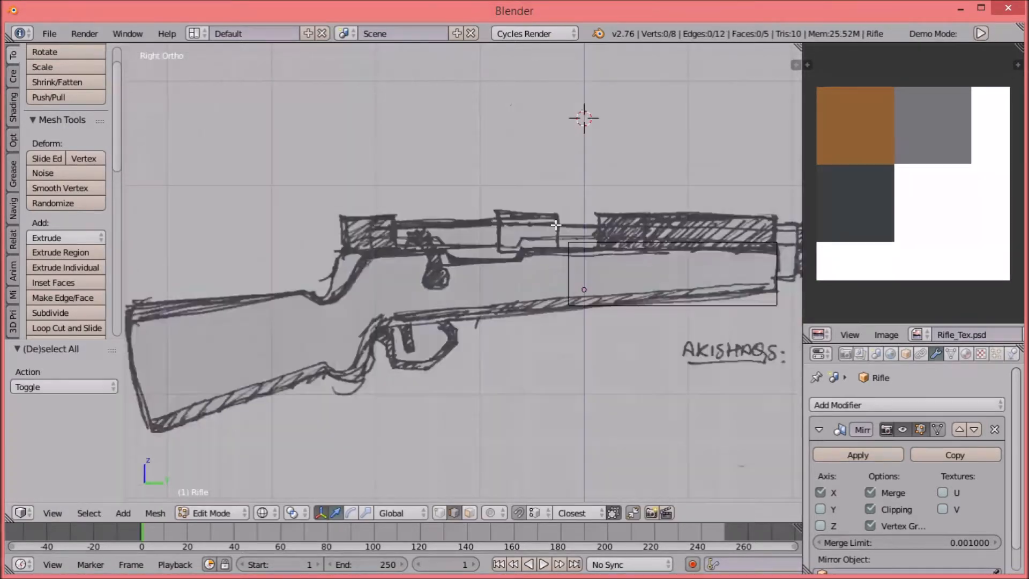
Step: Extend the mesh's rear vertices back along Y to the receiver's rear and align the mesh vertically with the stock
key(b)
drag(508, 236, 593, 320)
scroll(616, 289, up, 3)
key(g)
right_click(475, 270)
drag(693, 275, 297, 284)
key(a)
key(a)
drag(629, 217, 636, 228)
Step: Move the lower rear vertices forward and down to the point where the sketched trigger guard begins
key(a)
shift+middle_drag(236, 292, 307, 243)
key(b)
drag(305, 243, 347, 301)
key(g)
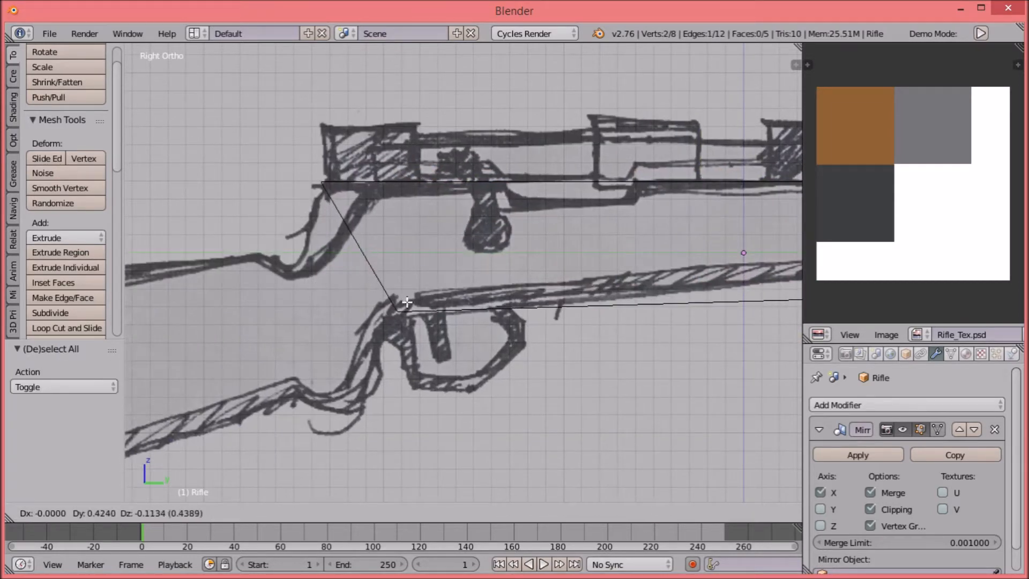
click(421, 300)
Step: Raise the lower front vertices along Z to match the stock's sloping underside
scroll(429, 298, down, 4)
shift+middle_drag(681, 270, 523, 267)
key(a)
key(b)
drag(572, 261, 621, 300)
drag(602, 231, 600, 207)
shift+middle_drag(555, 94, 679, 71)
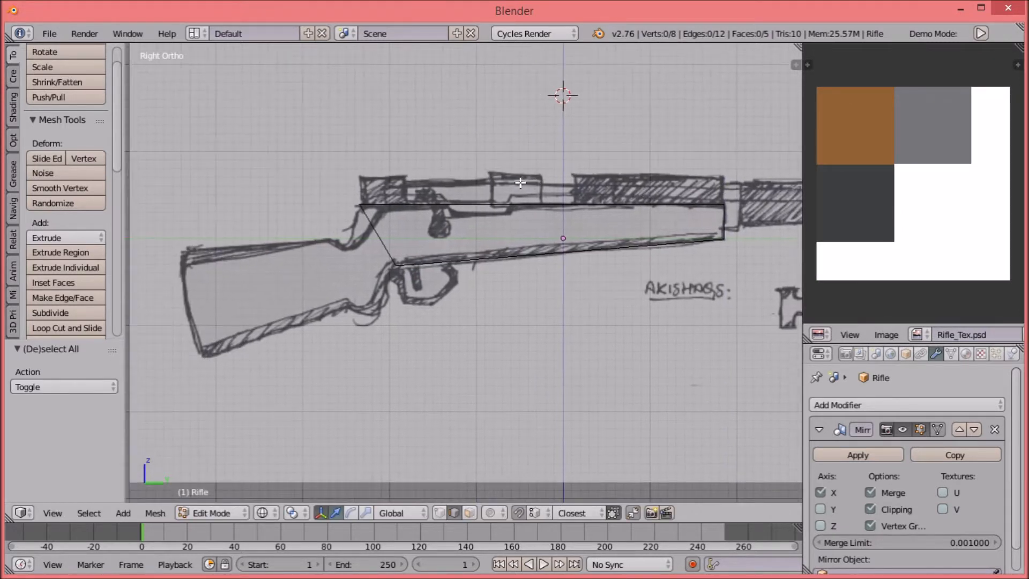
Step: Unwrap the entire mesh, then scale down its UVs and move them into the texture's brown swatch
key(a)
key(a)
key(u)
click(581, 180)
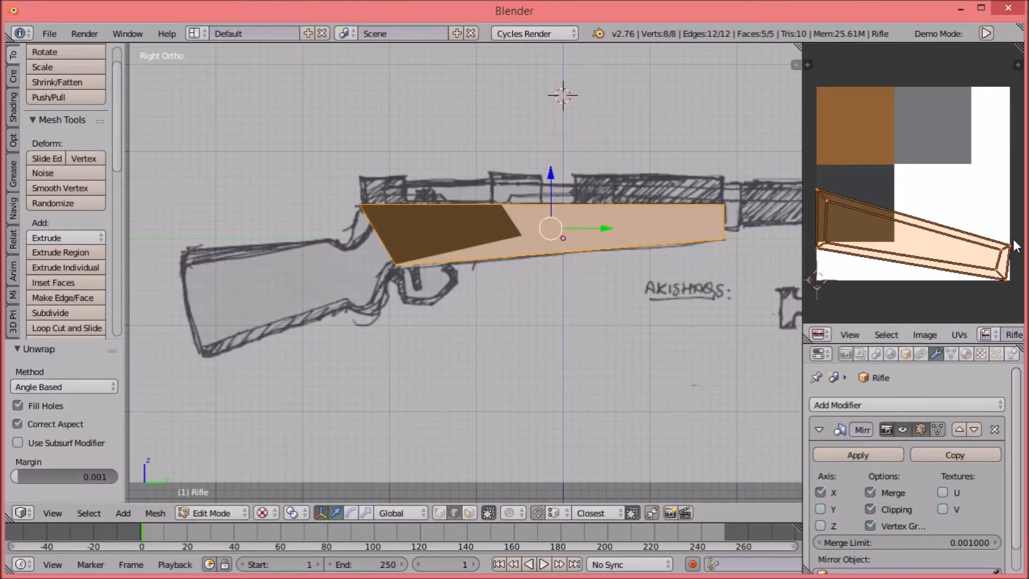
key(s)
click(926, 242)
key(g)
click(930, 155)
key(a)
Step: Preview the brown stock in rendered shading from an angle and check it against the full sketch in the right view
key(shift+z)
mouse_move(557, 195)
middle_down()
mouse_move(610, 257)
mouse_move(465, 115)
middle_up()
key(shift+z)
key(KP_3)
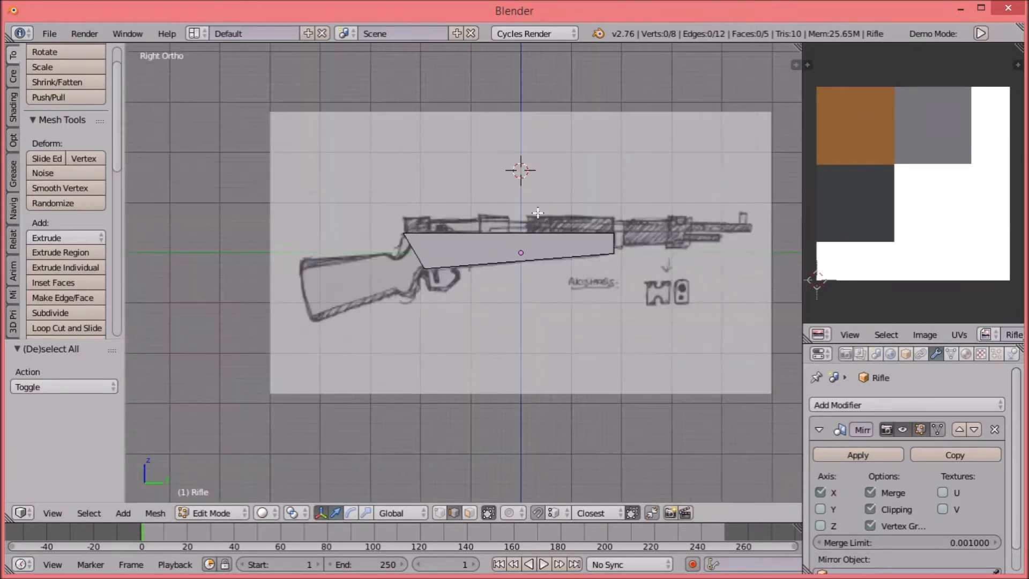
scroll(541, 247, down, 16)
scroll(481, 232, up, 8)
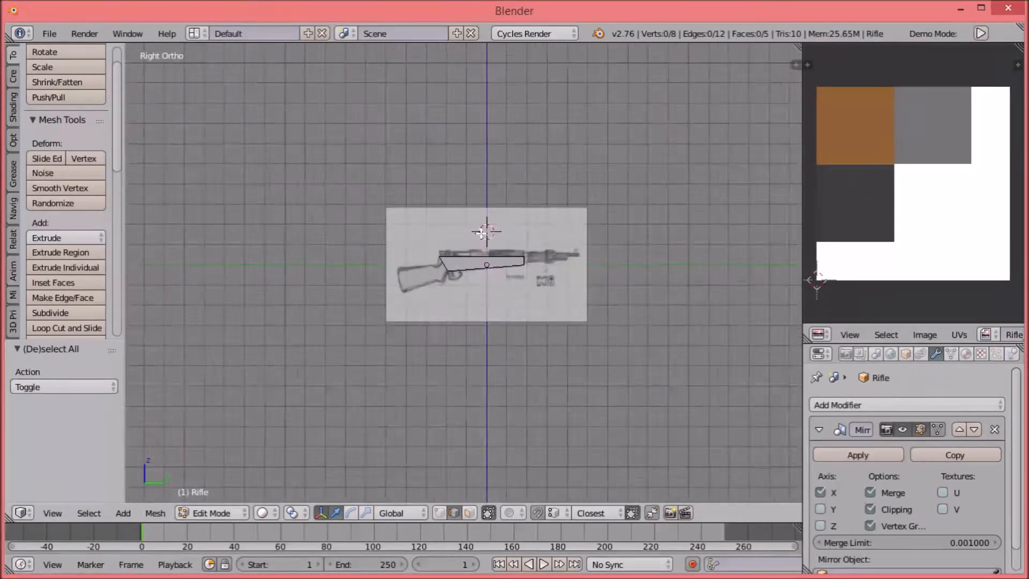
scroll(481, 231, up, 3)
Step: Change the UV/Image Editor area back to the Outliner and preview the stock in rendered shading with the Sun lamp shown
click(818, 335)
click(849, 75)
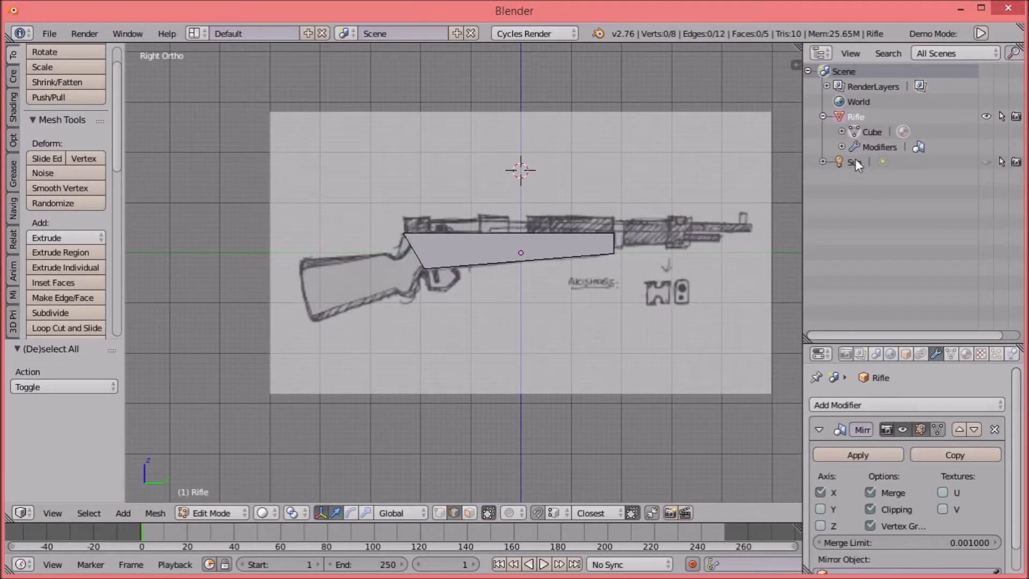
key(z)
click(606, 229)
middle_drag(615, 352, 467, 322)
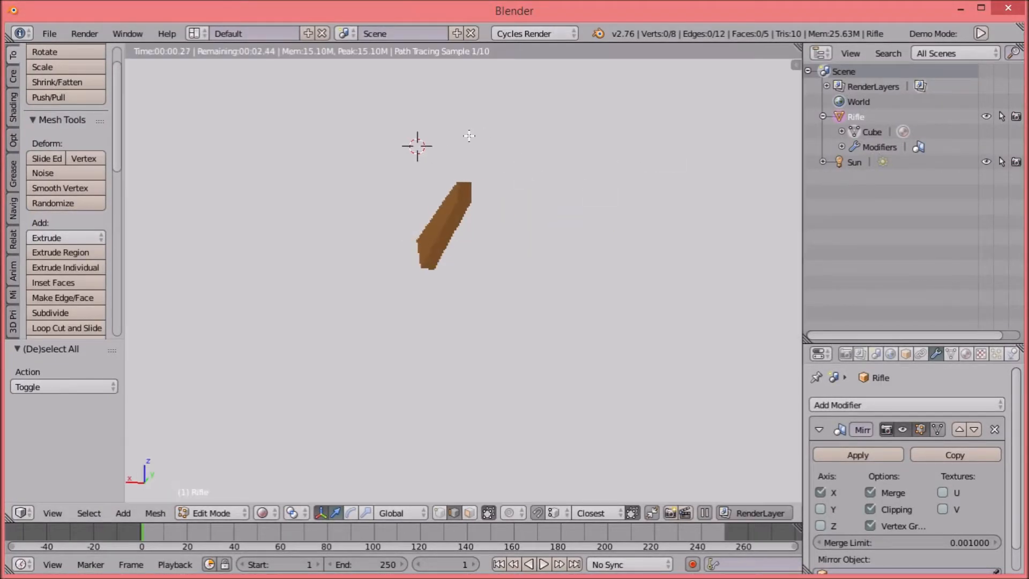
key(shift+z)
key(KP_3)
Step: Resume editing the Rifle mesh and select its two lower rear vertices against the sketch in the right-side wireframe view
right_click(508, 233)
key(Tab)
click(329, 237)
scroll(450, 245, up, 5)
key(Tab)
shift+middle_drag(335, 181, 502, 182)
key(a)
scroll(506, 196, up, 3)
key(z)
key(c)
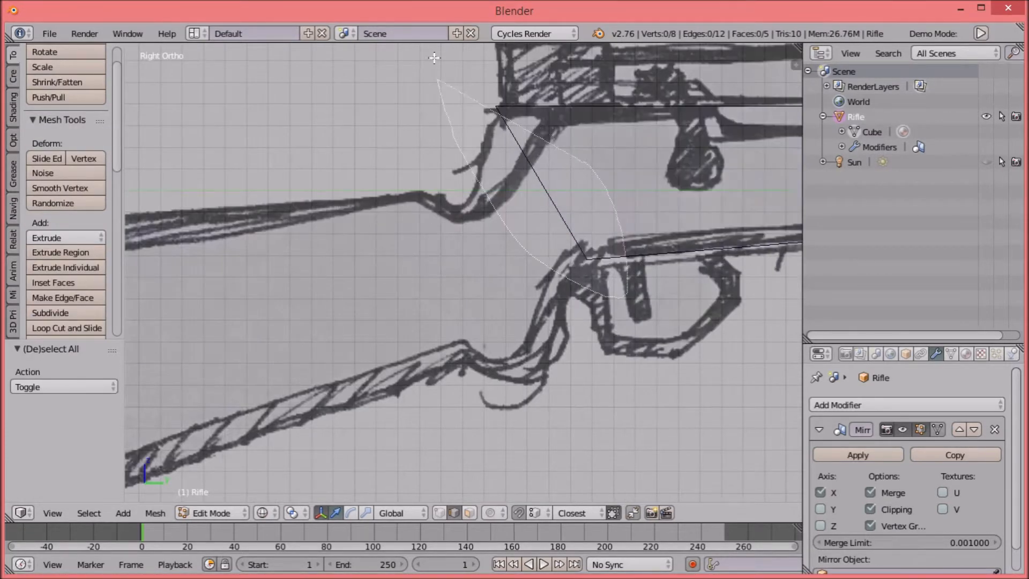
click(538, 205)
right_click(539, 203)
drag(595, 178, 596, 178)
click(609, 181)
key(a)
scroll(608, 193, down, 3)
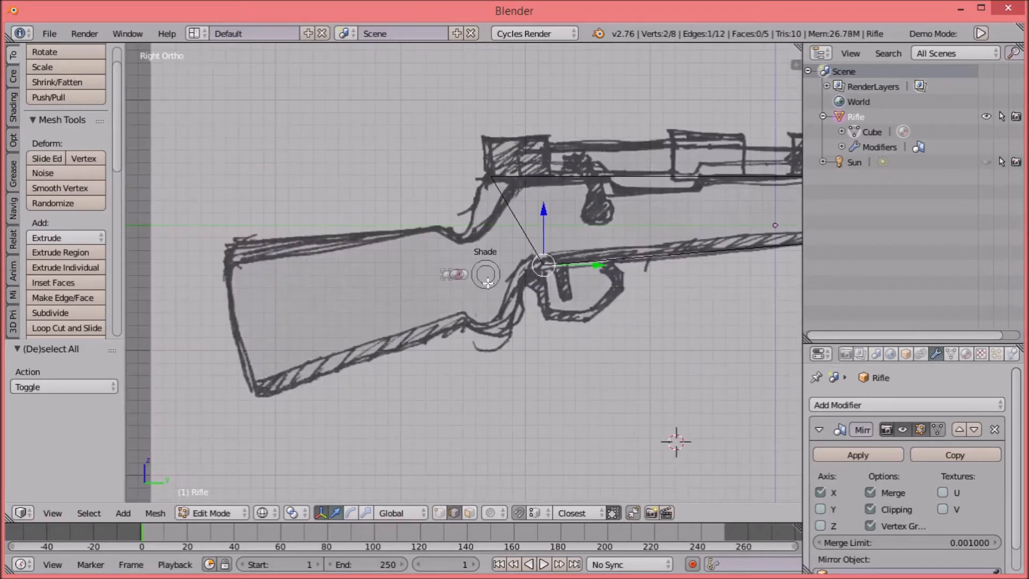
Step: Delete the face that closes the rear end of the stock block
click(487, 300)
middle_drag(487, 300, 563, 242)
scroll(562, 241, up, 5)
shift+middle_drag(591, 170, 491, 362)
click(469, 513)
right_click(519, 359)
key(x)
click(498, 392)
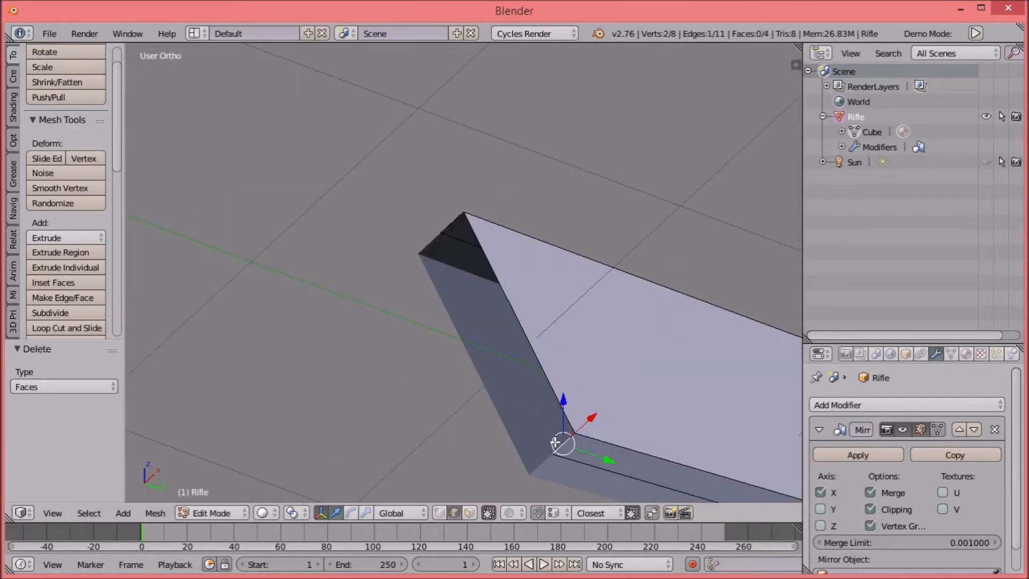
Step: Extrude the block's lower rear edge in short segments that trace the grip's underside down to where the butt begins
key(KP_3)
shift+middle_drag(638, 455, 688, 213)
key(e)
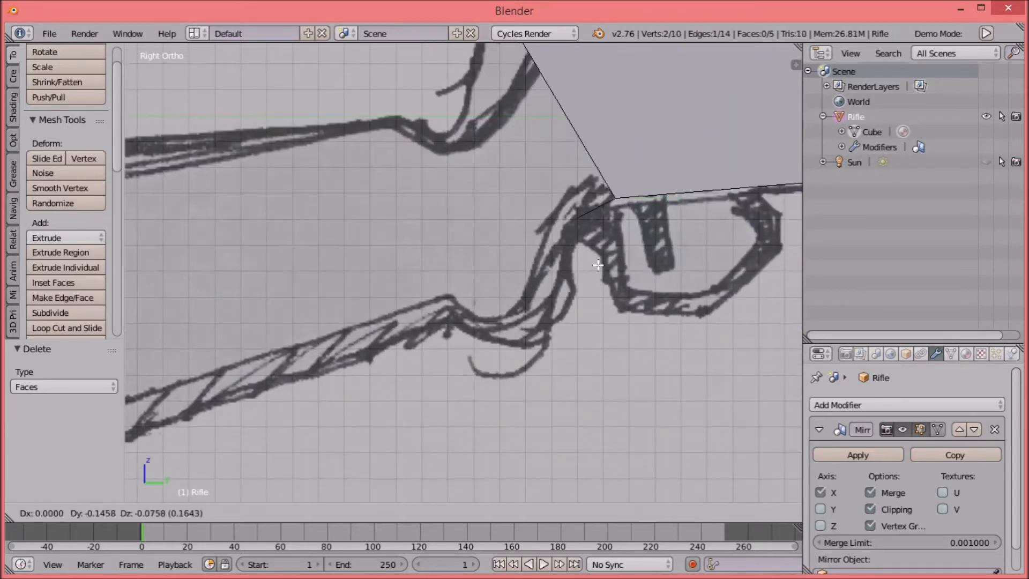
click(603, 263)
key(e)
click(569, 287)
key(e)
click(558, 334)
key(e)
click(522, 372)
key(e)
click(472, 363)
key(e)
click(452, 347)
Step: Extrude the edge along the butt's sloping underside to its lower rear corner and up the butt end to the top corner
shift+middle_drag(453, 347, 666, 305)
key(e)
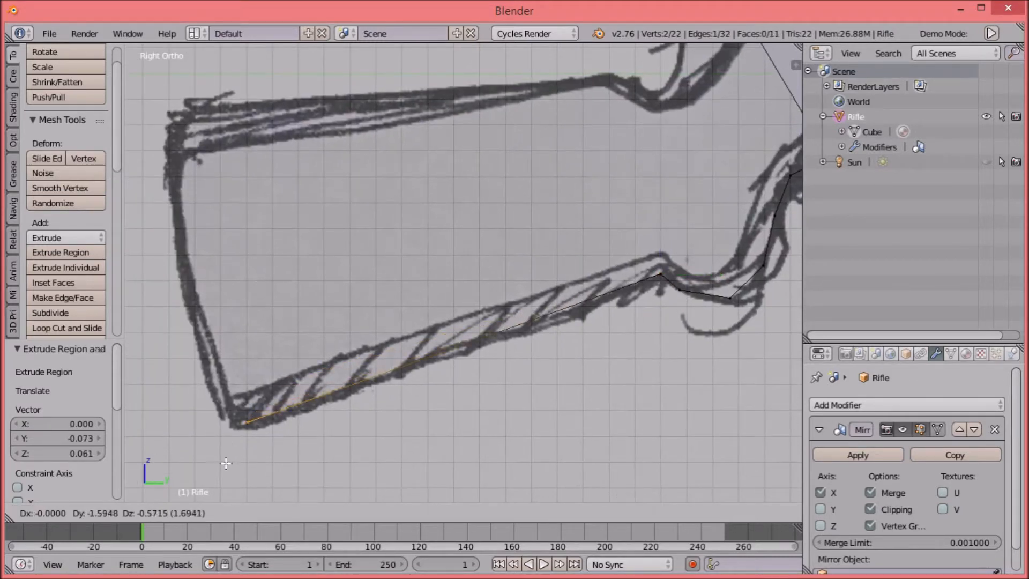
click(224, 471)
key(e)
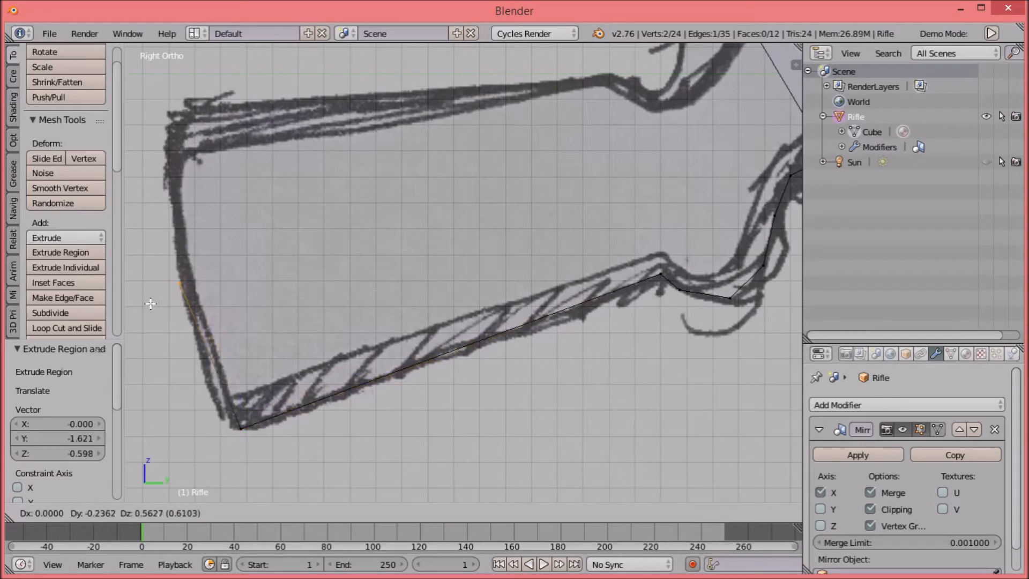
click(155, 98)
Step: Extrude the edge forward along the butt's top line and through the dip up the rising curve behind the block
shift+middle_drag(387, 135, 326, 251)
key(e)
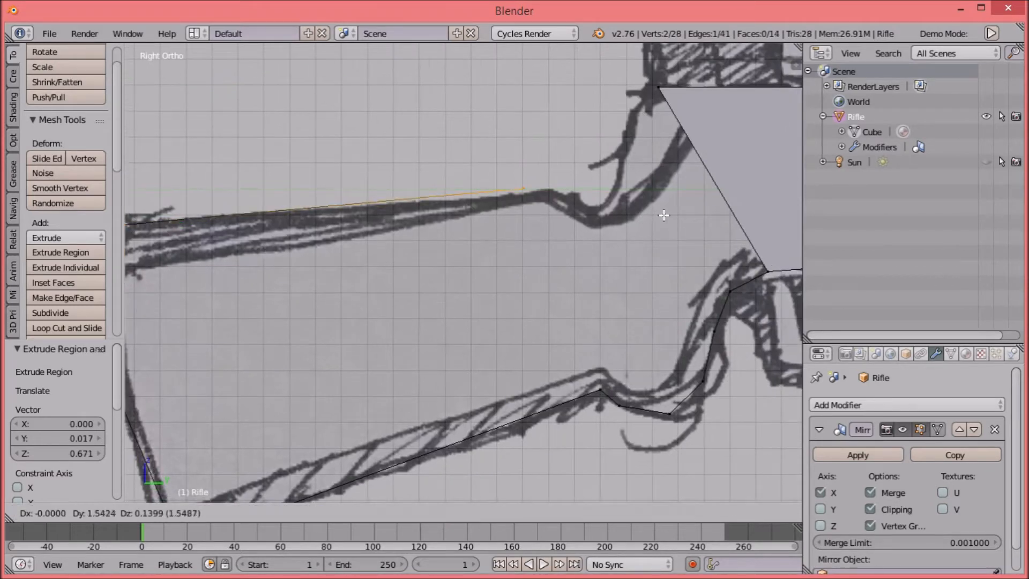
click(722, 241)
shift+middle_drag(701, 137, 601, 193)
key(e)
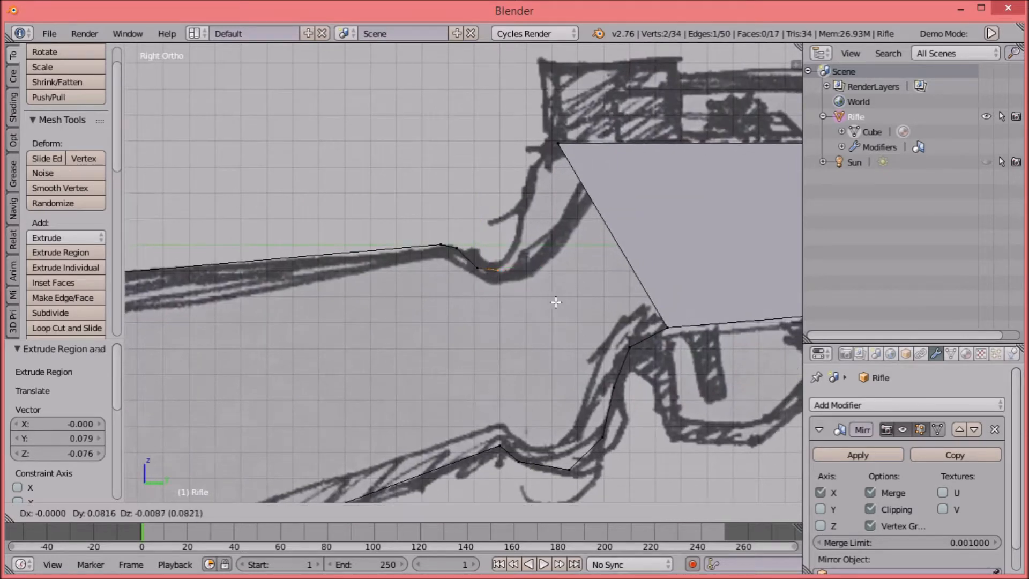
click(637, 247)
Step: Move the block's upper rear vertices about 0.22 forward along Y to follow the sketched grip curve
shift+middle_drag(610, 248, 461, 296)
key(z)
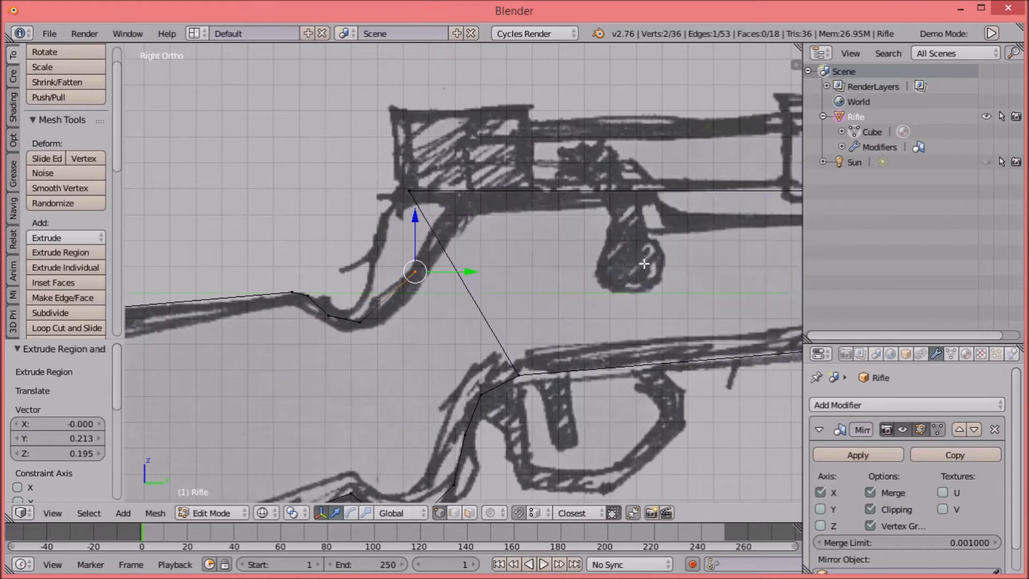
key(a)
key(a)
key(a)
right_click(461, 201)
key(g)
key(y)
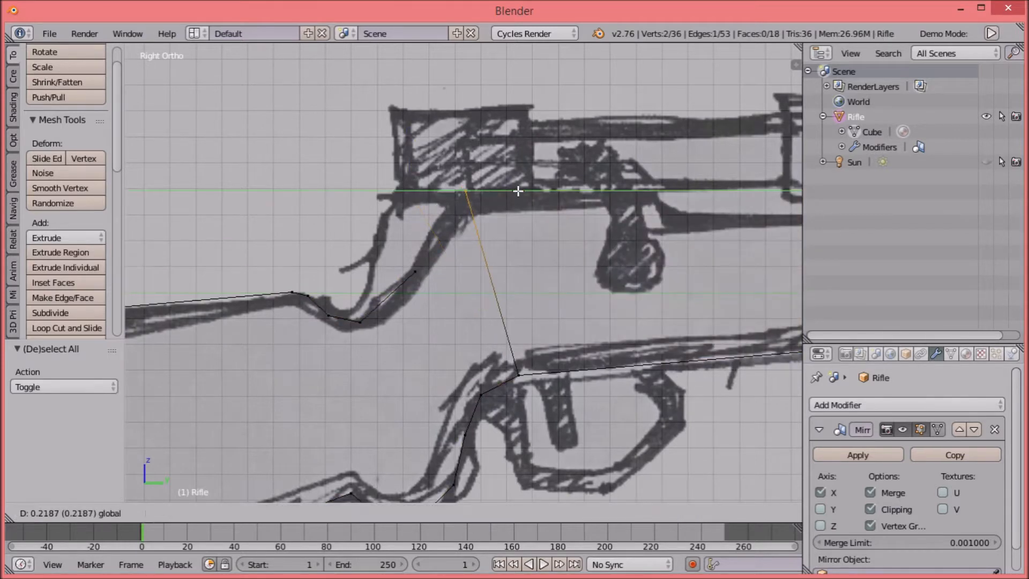
click(518, 191)
Step: Extrude the open end of the upper grip strip about 0.12 along Y and 0.20 along Z toward the block's upper rear corner
key(a)
key(z)
right_click(414, 247)
key(z)
key(c)
click(402, 255)
right_click(413, 263)
key(e)
click(455, 228)
Step: Fill the gap between the upper grip strip and the block's upper rear edge with a face
key(z)
middle_drag(456, 227, 459, 186)
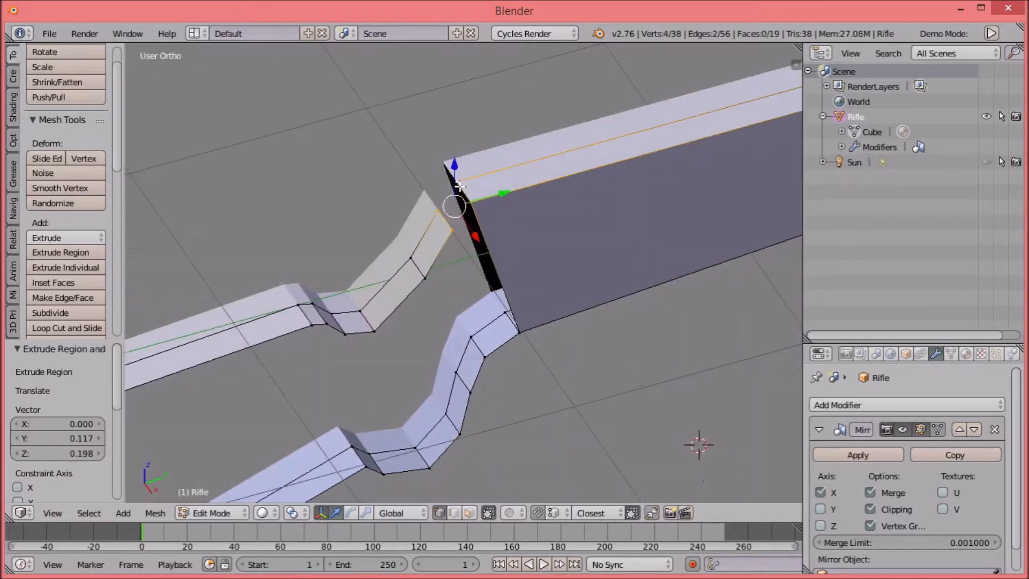
key(f)
key(a)
scroll(522, 338, down, 4)
middle_drag(521, 338, 515, 264)
key(KP_3)
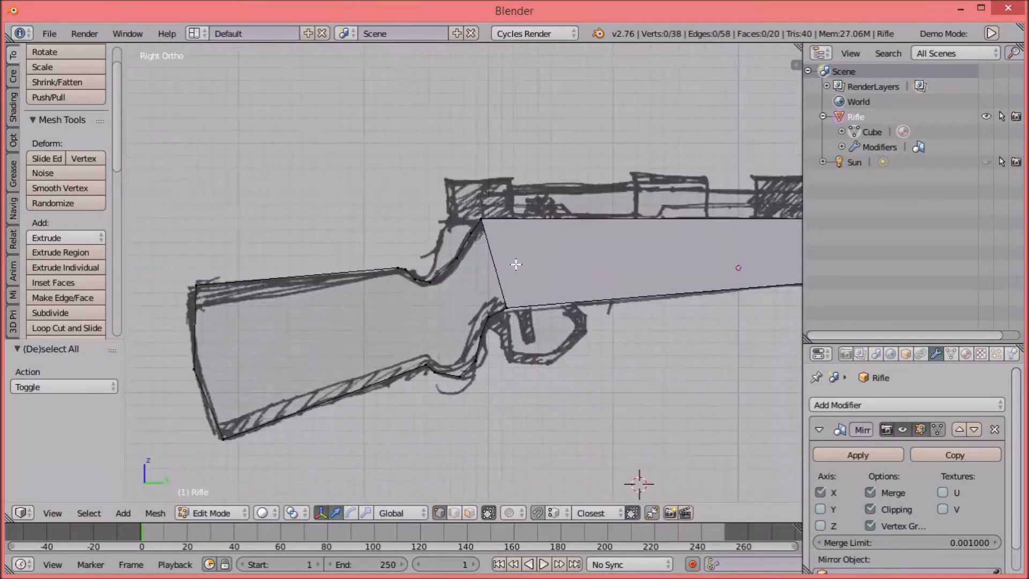
Step: Add two loop cuts across the block, placing them at the rear and front ends of the sketched bolt recess
shift+middle_drag(633, 236, 478, 270)
key(z)
scroll(478, 270, up, 2)
key(ctrl+r)
click(402, 218)
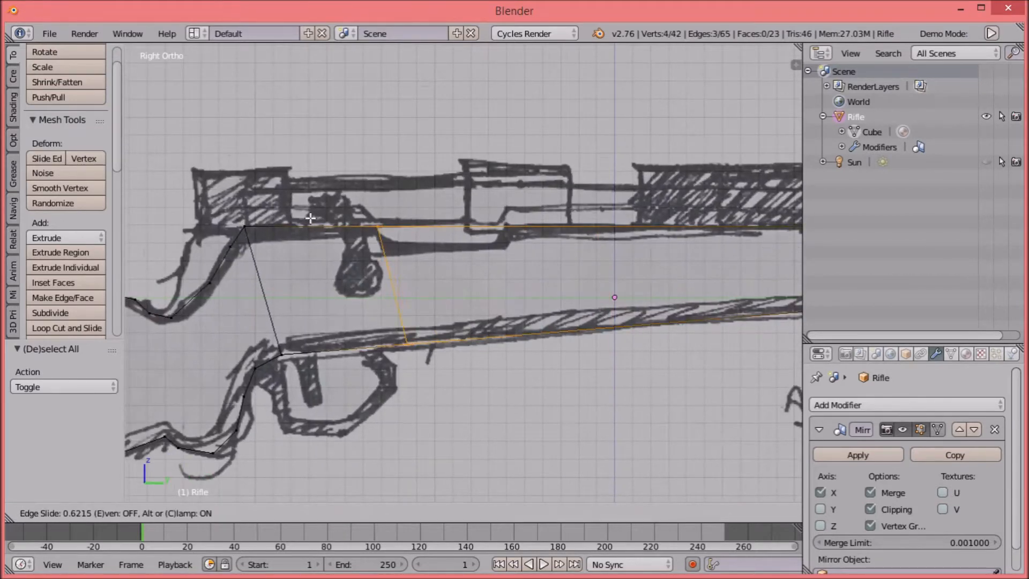
click(308, 217)
key(ctrl+r)
click(536, 231)
click(379, 234)
Step: Slide the lower vertices of both cuts rearward along the underside until the cuts stand vertical
key(a)
scroll(378, 235, up, 2)
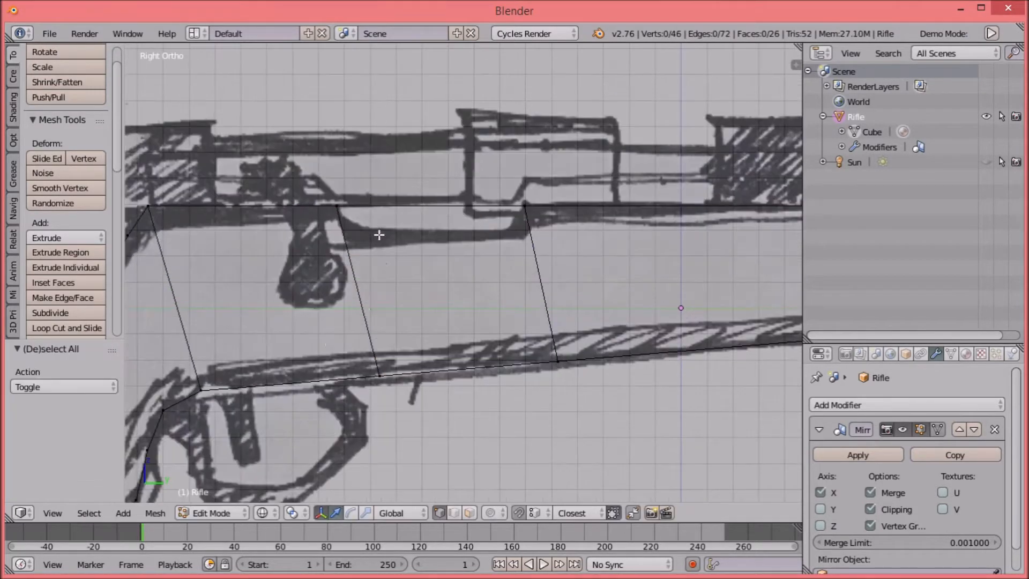
key(g)
key(g)
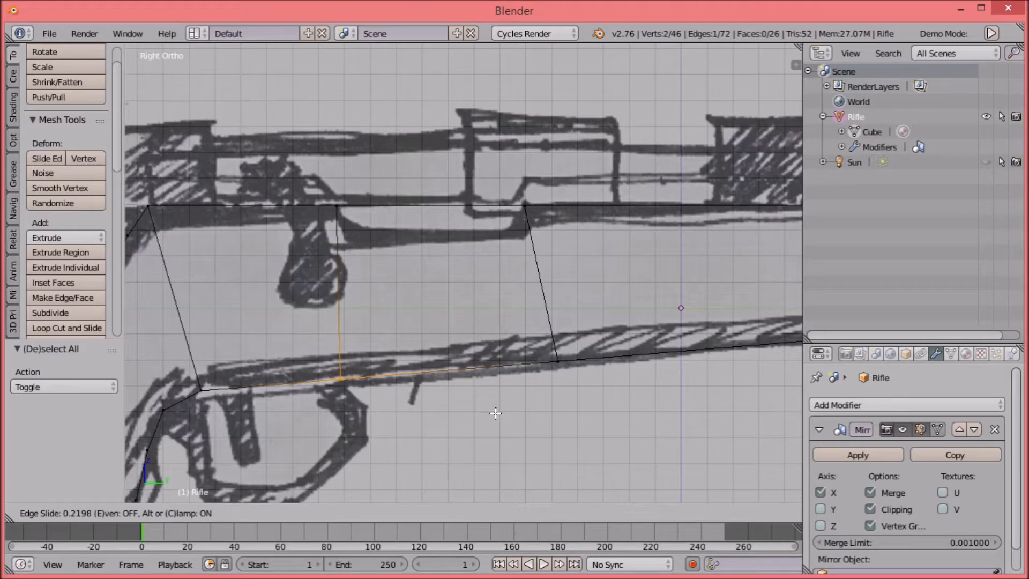
click(492, 415)
key(a)
key(b)
drag(528, 335, 595, 388)
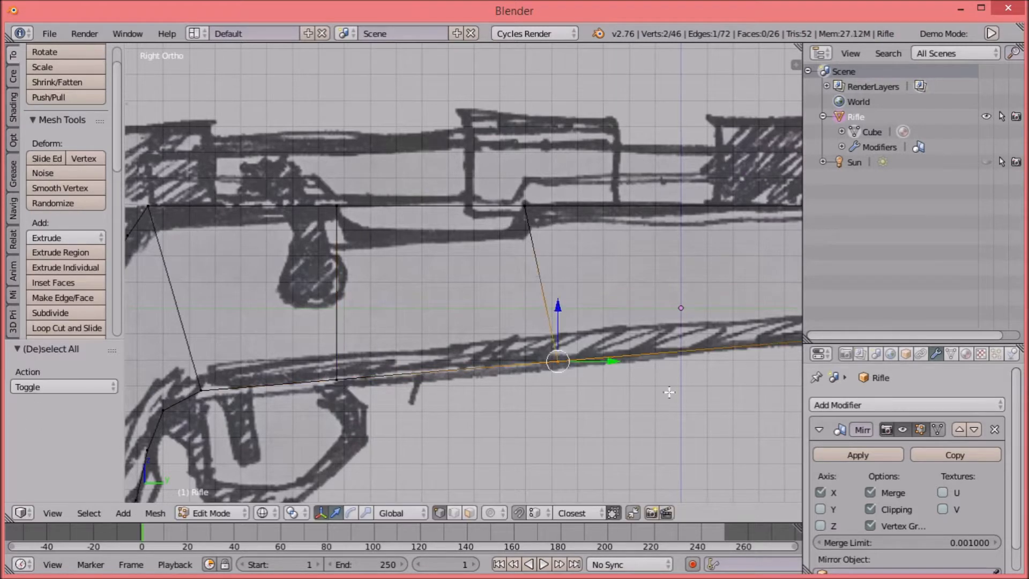
key(g)
key(g)
click(608, 412)
Step: Add a lengthwise loop cut just below the block's top edge, level with the floor of the sketched bolt recess
key(a)
shift+middle_drag(185, 275, 456, 239)
key(ctrl+r)
click(471, 257)
click(466, 209)
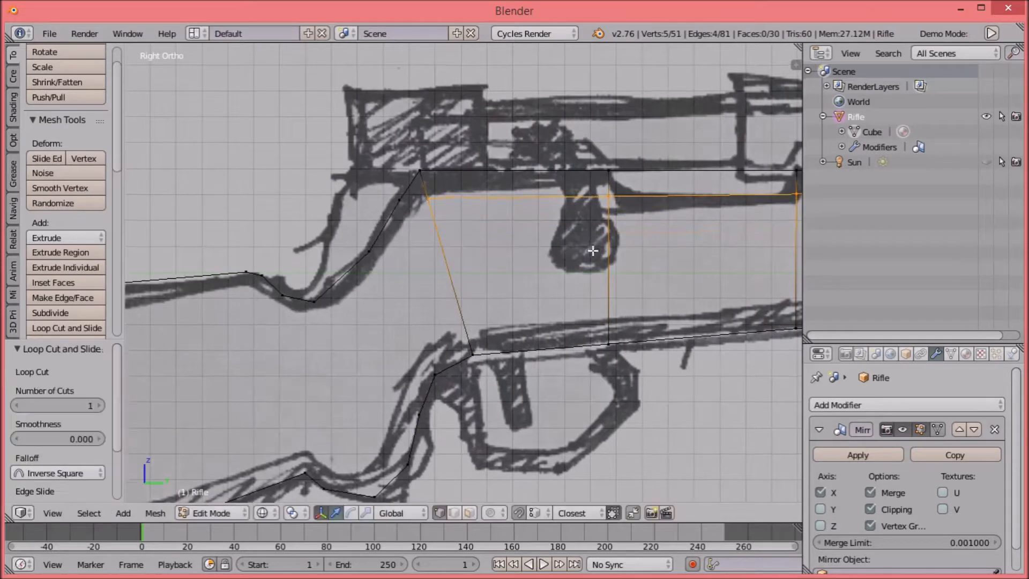
shift+middle_drag(593, 247, 387, 281)
right_click(590, 227)
drag(589, 164, 590, 167)
click(399, 234)
key(a)
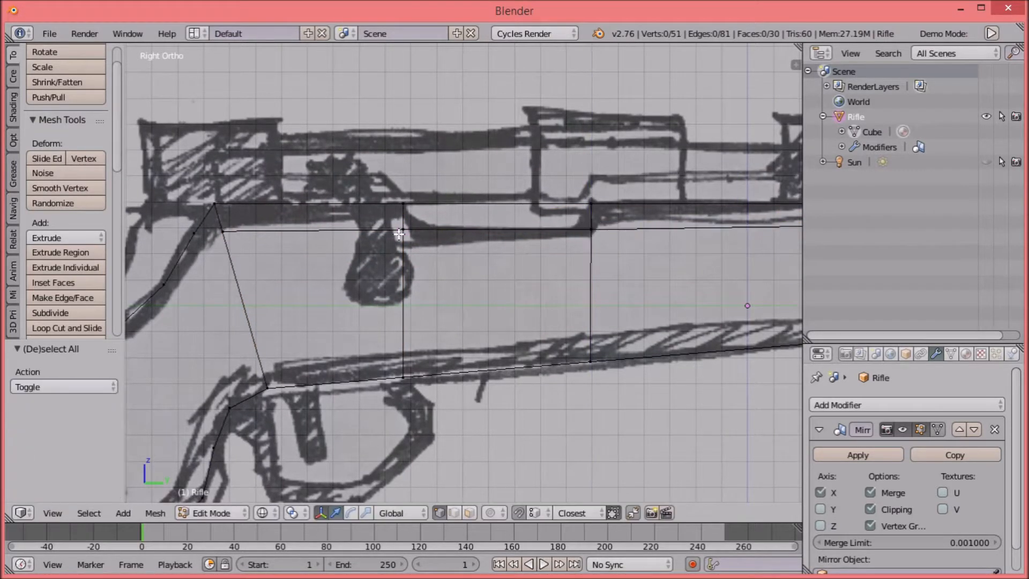
Step: Spread the top vertices of the two vertical cuts apart lengthwise to slope the ends of the bolt recess
shift+middle_drag(463, 234, 475, 225)
key(b)
drag(394, 175, 428, 207)
key(b)
mouse_move(575, 173)
mouse_down()
mouse_move(612, 205)
mouse_move(573, 191)
mouse_up()
click(576, 192)
key(a)
scroll(525, 216, down, 4)
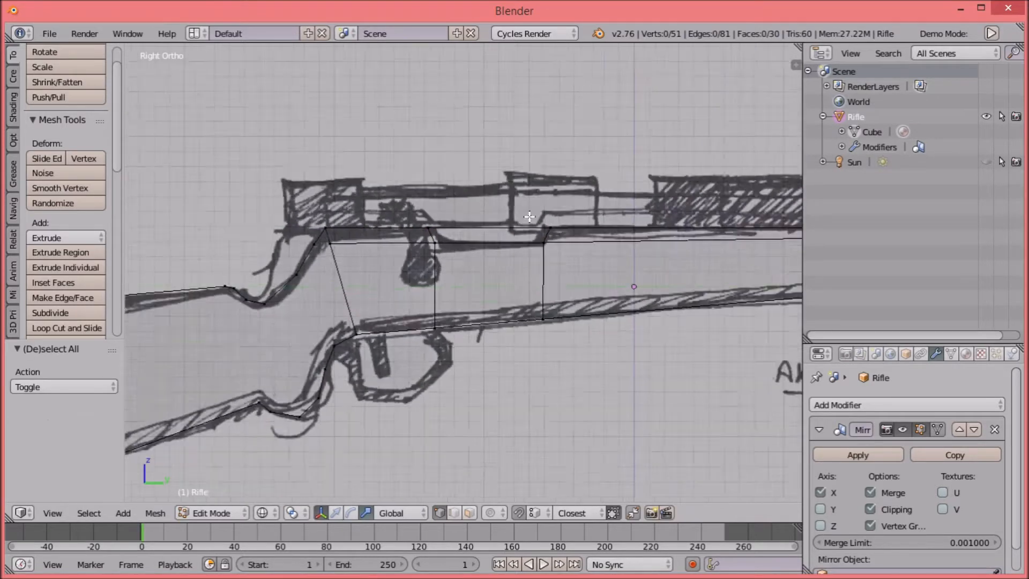
Step: Delete the top face and the narrow side face between the two cuts to open the bolt recess
shift+middle_drag(506, 496, 580, 475)
key(z)
scroll(535, 251, up, 4)
shift+middle_drag(534, 251, 286, 371)
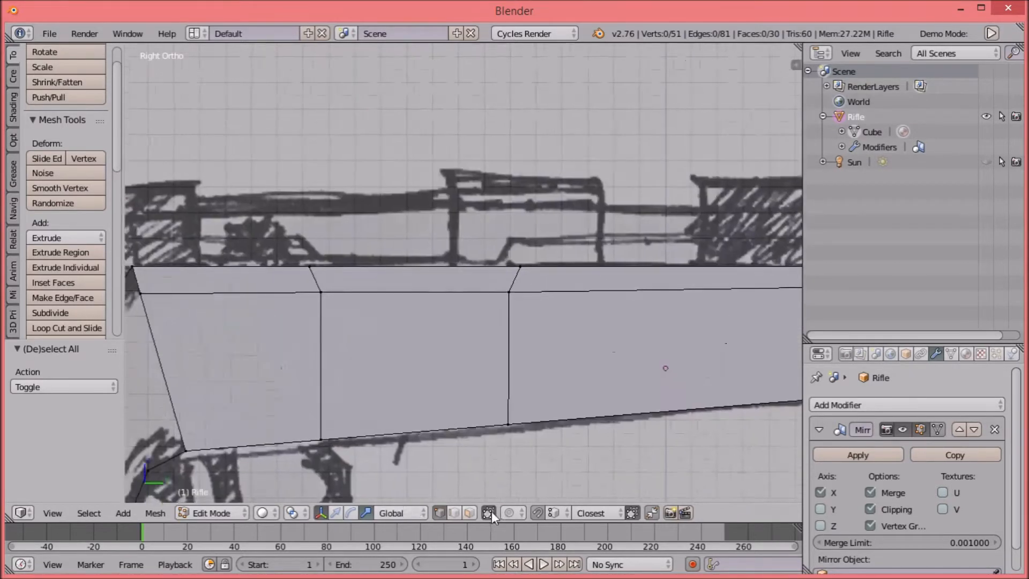
right_click(399, 263)
middle_drag(399, 256, 494, 482)
shift+right_click(450, 265)
key(x)
click(447, 263)
Step: Extrude the recess's long side edge and move it -0.222 along X to the centre line to form the recess floor
key(e)
right_click(407, 284)
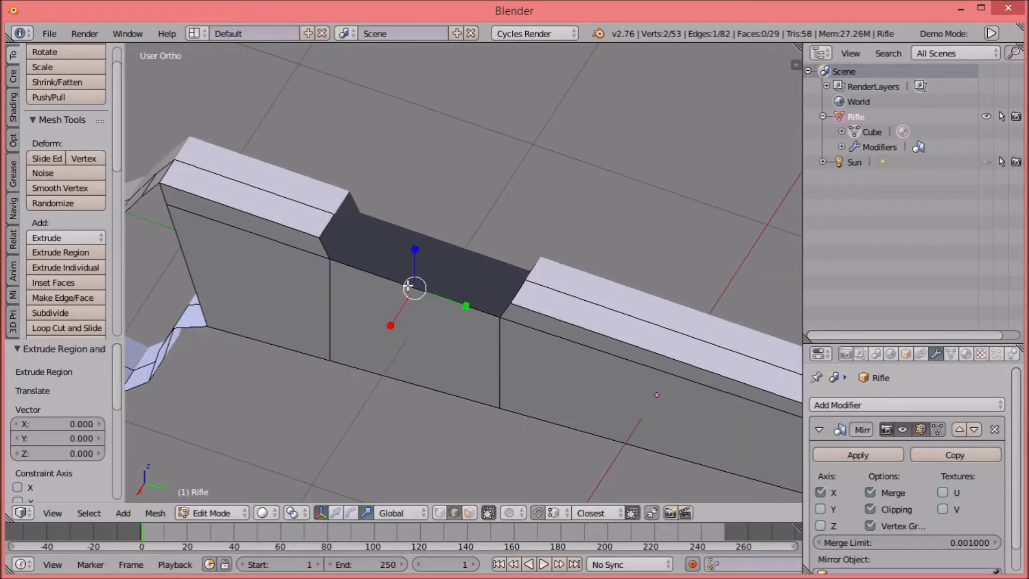
drag(400, 315, 424, 274)
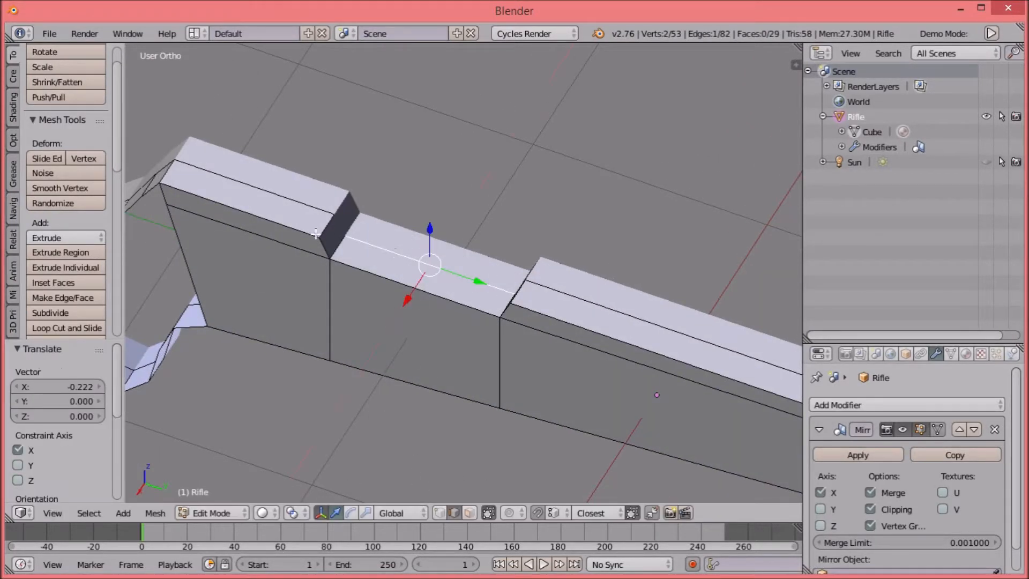
Step: Fill the two sloping end faces of the bolt recess
right_click(324, 250)
key(f)
right_click(498, 319)
middle_drag(498, 321, 550, 330)
key(f)
key(a)
key(KP_3)
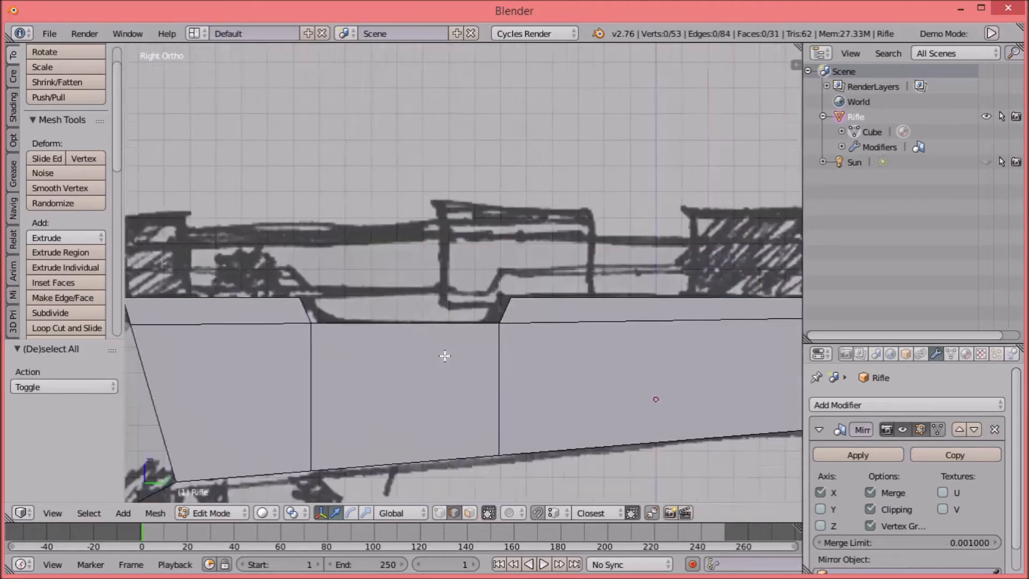
Step: Slide the rear vertex of the lengthwise cut down the block's slanted rear edge to about mid-height
scroll(625, 237, up, 4)
key(shift+v)
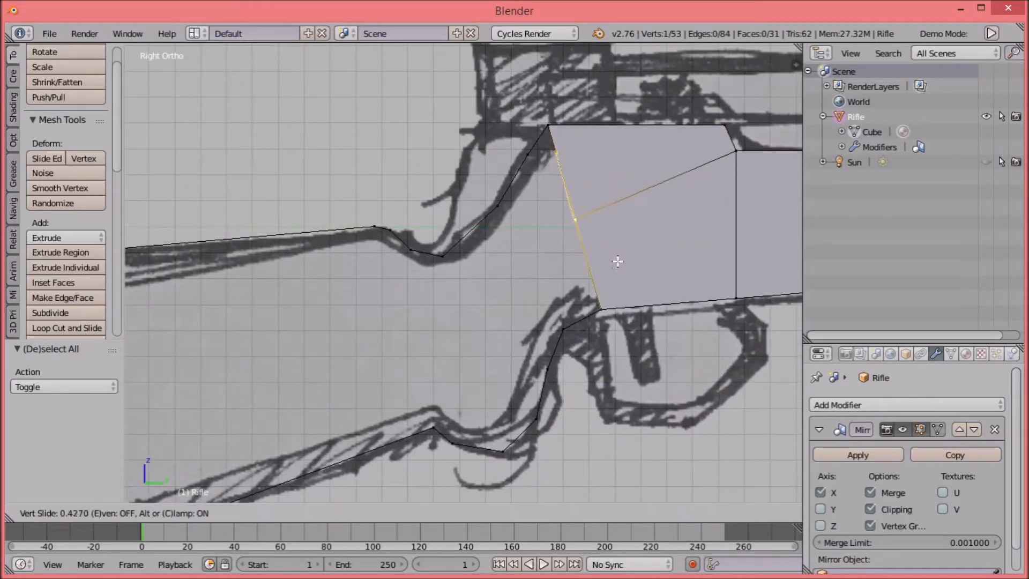
click(618, 268)
key(a)
Step: Fill two side faces behind the block's slanted rear edge, nudging their shared new vertex about 0.04 upward between the grip curves
shift+middle_drag(496, 294, 726, 207)
middle_drag(724, 244, 403, 381)
right_click(463, 165)
middle_drag(462, 165, 529, 248)
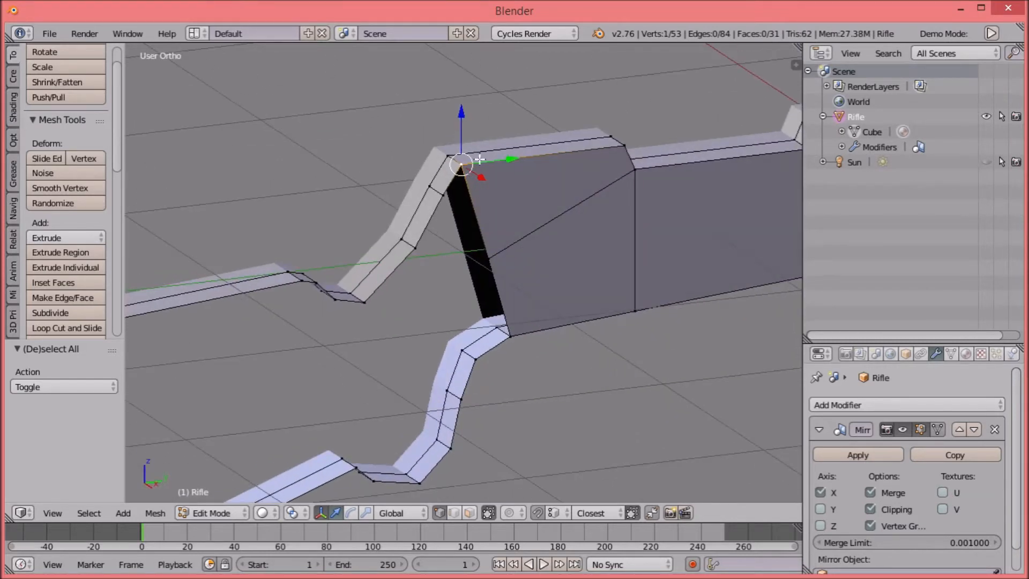
key(f)
key(KP_3)
key(g)
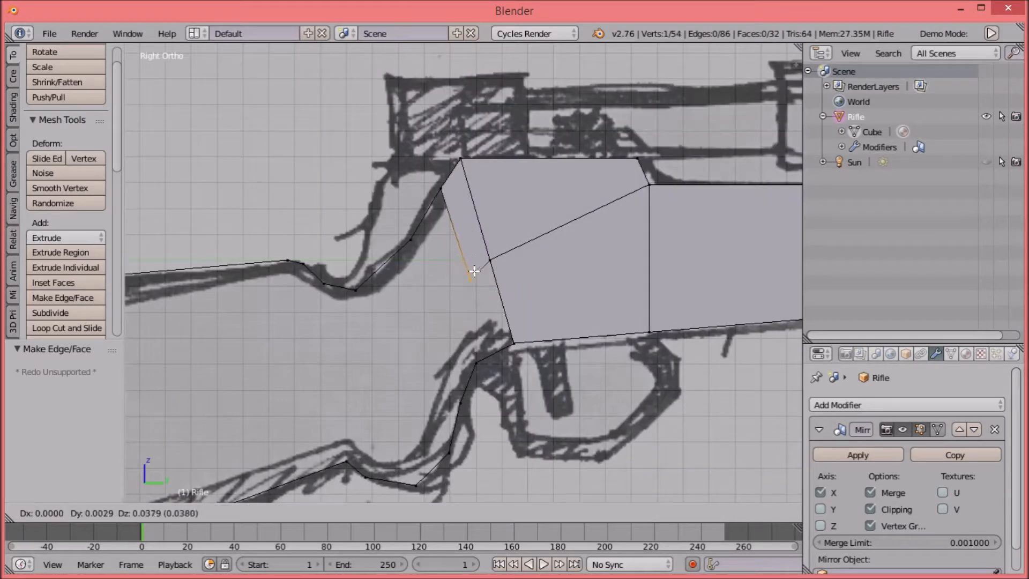
click(474, 271)
middle_drag(485, 258, 594, 294)
key(f)
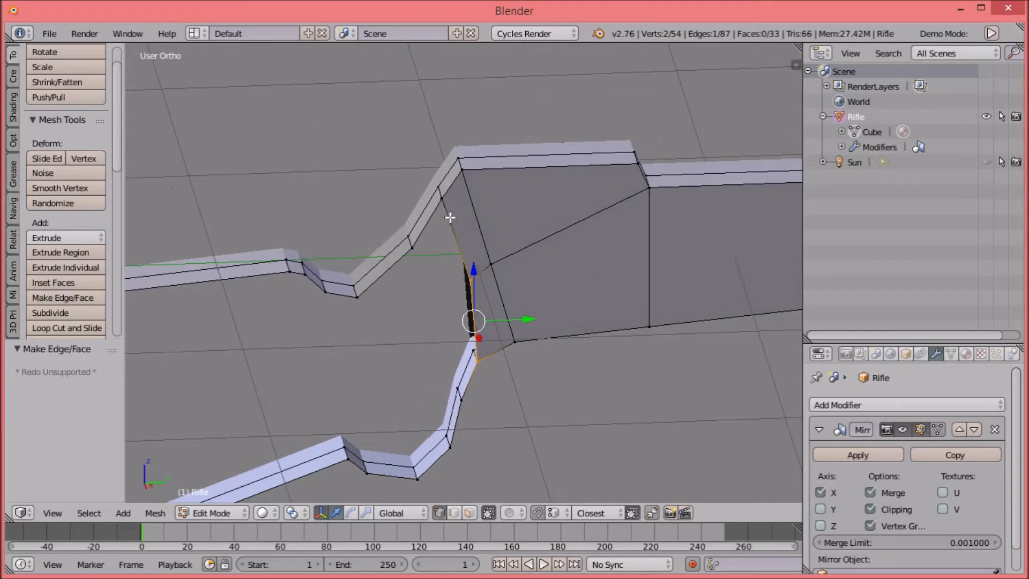
Step: Fill two side faces behind the block between the grip's upper and lower curves and reposition their shared inner vertex
right_click(443, 200)
key(f)
right_click(472, 286)
shift+right_click(479, 366)
key(f)
key(a)
right_click(441, 334)
mouse_move(447, 333)
middle_down()
mouse_move(602, 278)
mouse_move(490, 307)
mouse_move(461, 339)
middle_up()
key(KP_3)
key(g)
click(431, 304)
Step: Fill two more side faces further back along the grip, extending from its upper dip and its lower front curve
key(a)
right_click(413, 247)
key(f)
key(a)
right_click(465, 395)
shift+right_click(439, 309)
key(f)
Step: Try to fill the lower grip with one side face reaching the underside curve and reposition its corner vertex
shift+middle_drag(458, 333, 524, 306)
right_click(424, 288)
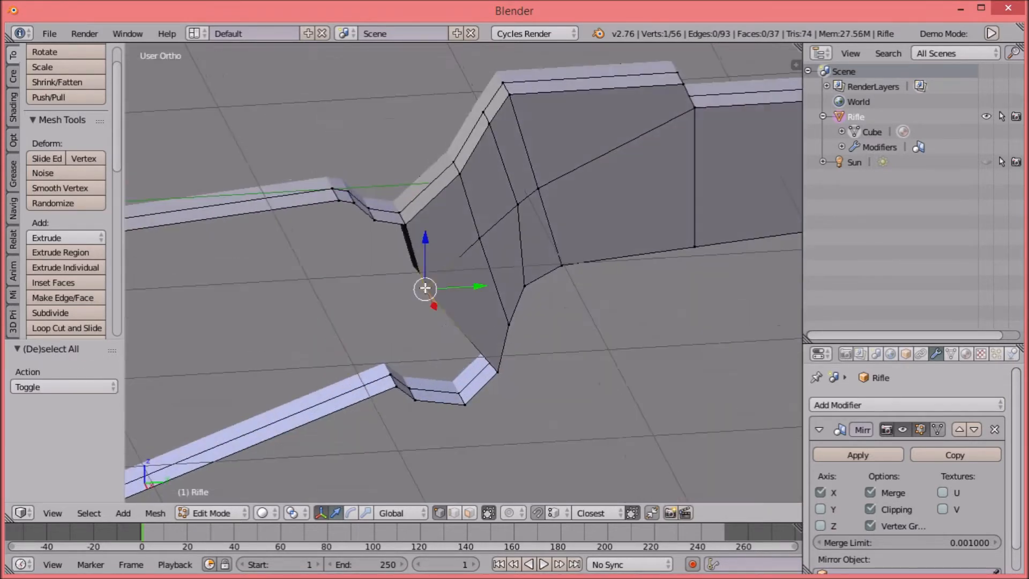
key(a)
middle_drag(416, 372, 412, 398)
right_click(412, 399)
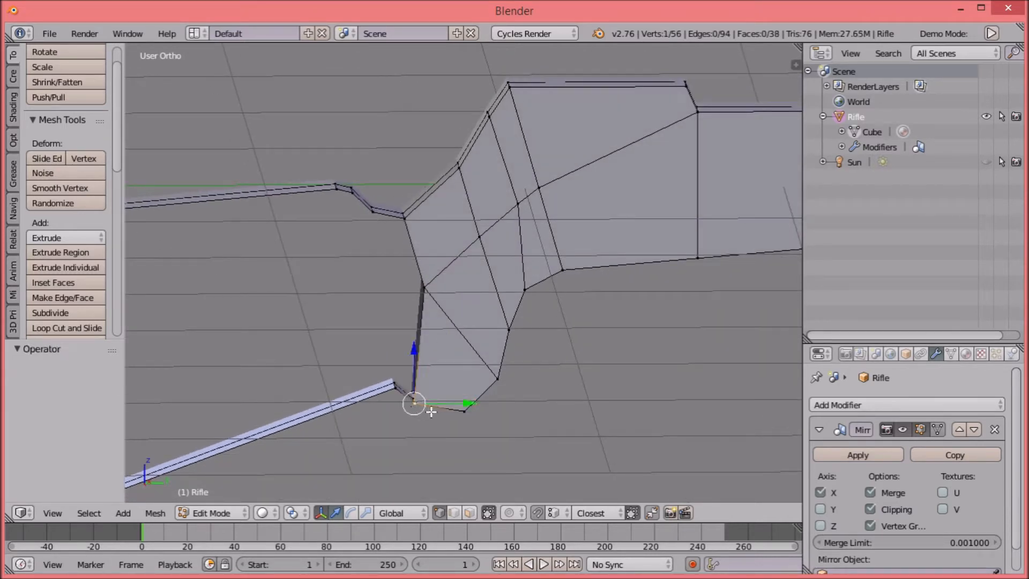
middle_drag(421, 353, 423, 335)
key(KP_3)
key(g)
click(394, 291)
key(a)
Step: Delete the trial face and its loose edge from the lower grip
middle_drag(427, 249, 461, 278)
key(KP_3)
key(x)
key(KP_3)
middle_drag(604, 250, 595, 278)
key(a)
Step: Fill two side faces along the rear of the grip and dissolve the extra cross edge on the stock's top behind it
right_click(611, 358)
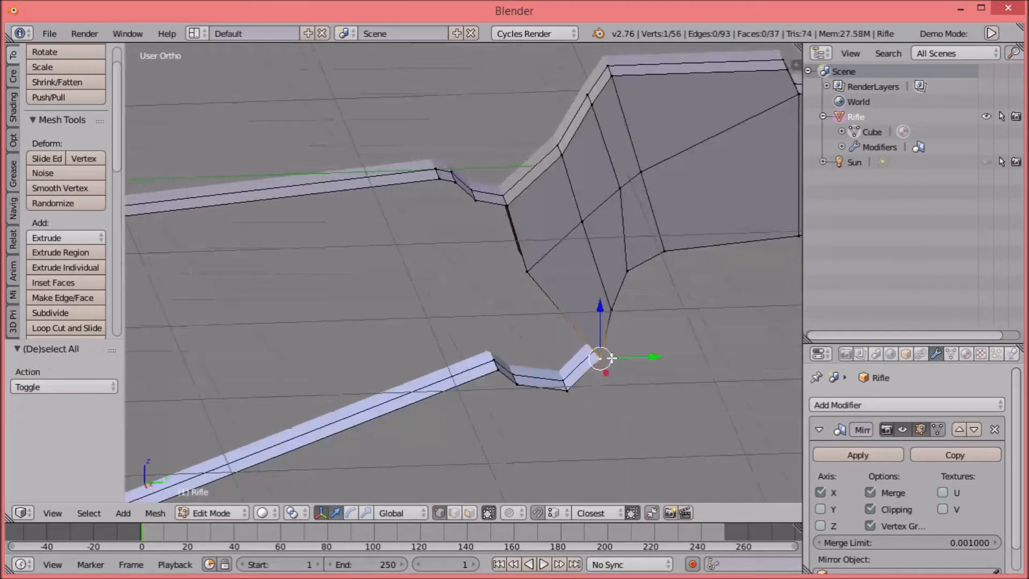
key(f)
middle_drag(535, 300, 564, 284)
key(a)
key(KP_3)
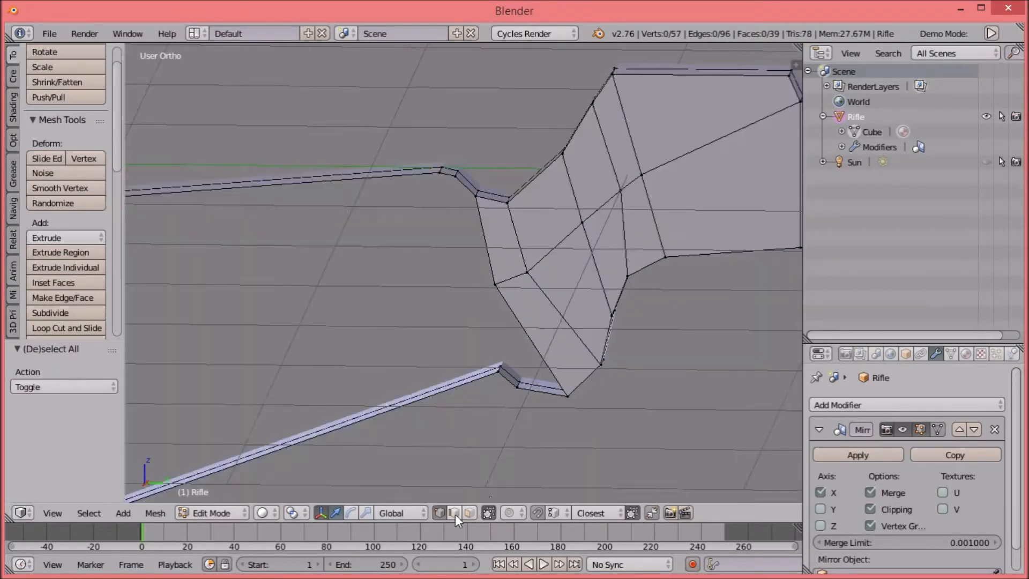
click(454, 513)
key(ctrl+x)
key(KP_3)
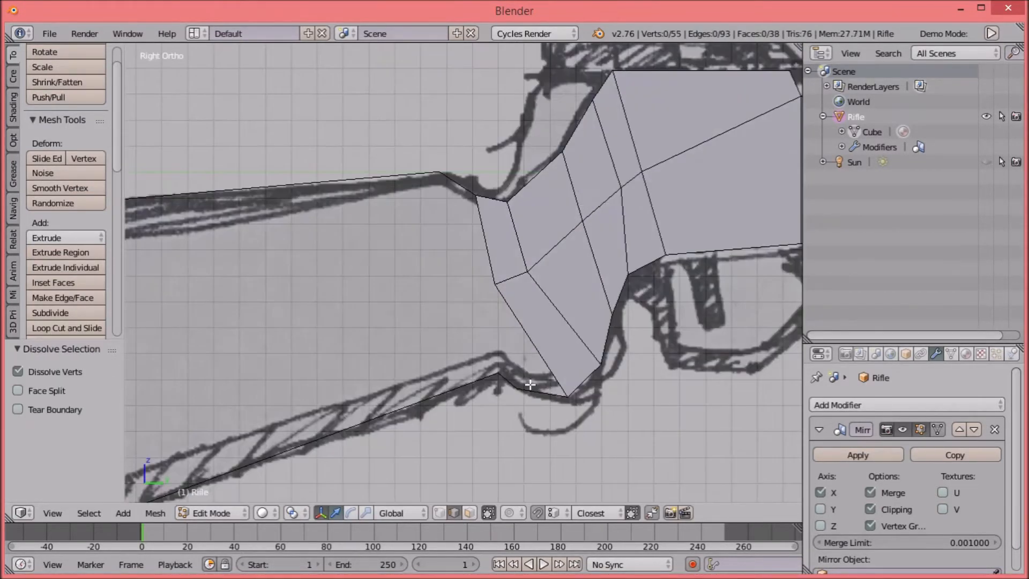
Step: Fill the side gap at the bottom of the grip and the area behind its rear edge
middle_drag(530, 384, 551, 388)
key(f)
key(KP_3)
middle_drag(514, 343, 473, 200)
key(f)
key(KP_3)
key(a)
Step: Join the narrow side area behind the grip to the butt's rear corner with a lengthwise edge
middle_drag(456, 322, 541, 301)
key(ctrl+r)
click(556, 298)
click(751, 285)
key(f)
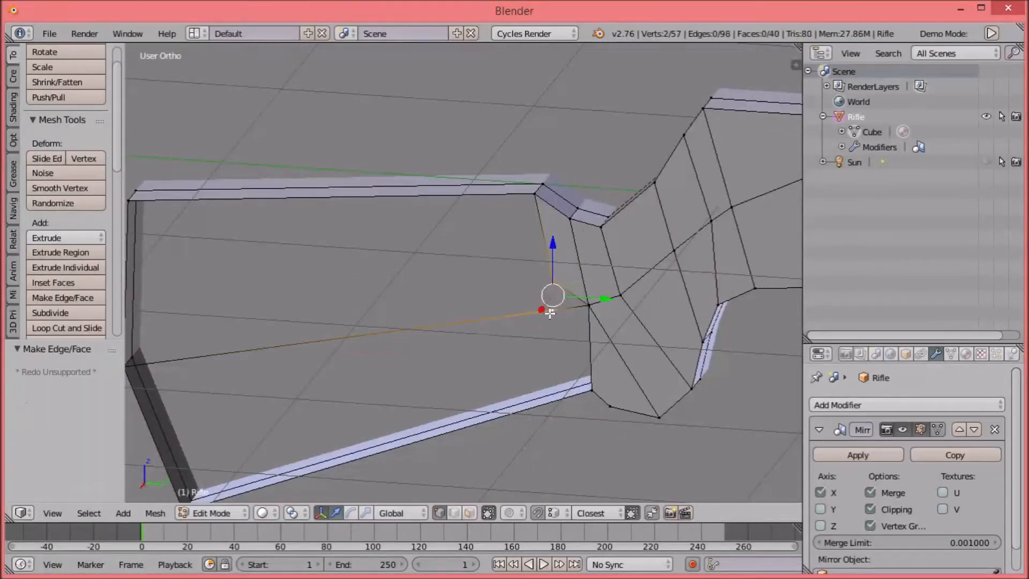
key(a)
right_click(588, 306)
Step: Add a loop cut across the butt's underside just behind the grip and fill the remaining side faces of the butt
key(ctrl+r)
click(448, 412)
key(f)
key(f)
shift+middle_drag(375, 332, 463, 246)
key(f)
key(KP_3)
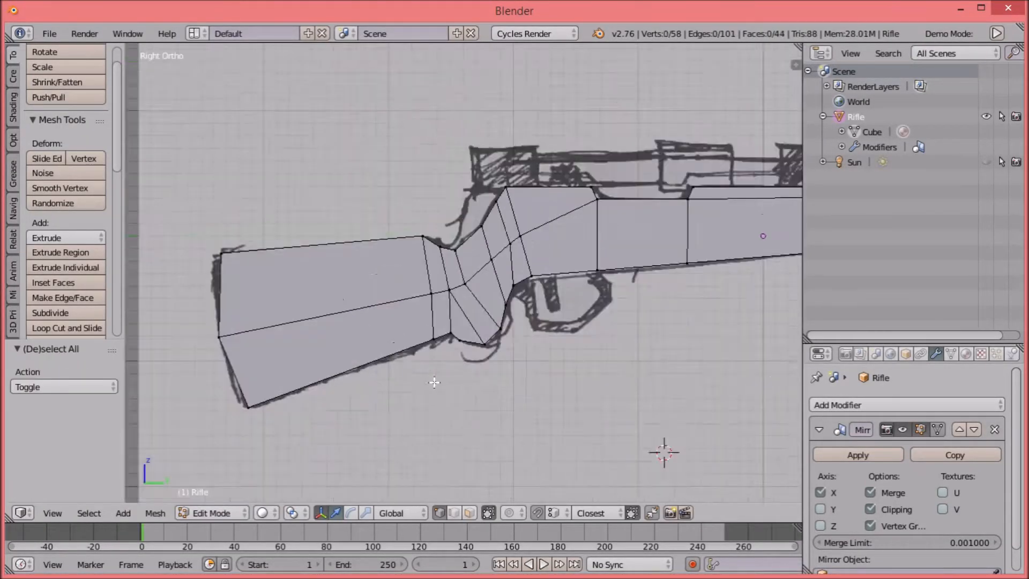
Step: Move the edge on the grip's upper curve just below the block's rear corner onto the sketch outline
scroll(432, 381, up, 2)
key(g)
click(553, 225)
key(a)
key(z)
scroll(530, 279, down, 2)
click(454, 512)
scroll(514, 235, up, 4)
right_click(515, 225)
key(g)
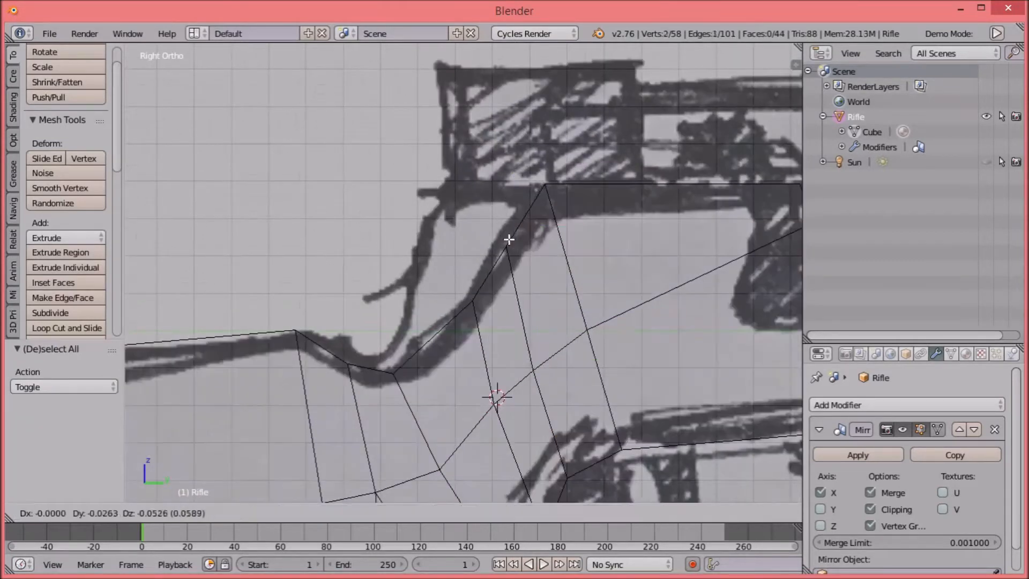
shift+middle_drag(418, 339, 550, 235)
Step: Adjust the top edge where the butt meets the wrist to follow the sketch
right_click(427, 225)
key(g)
key(a)
key(z)
scroll(490, 271, down, 9)
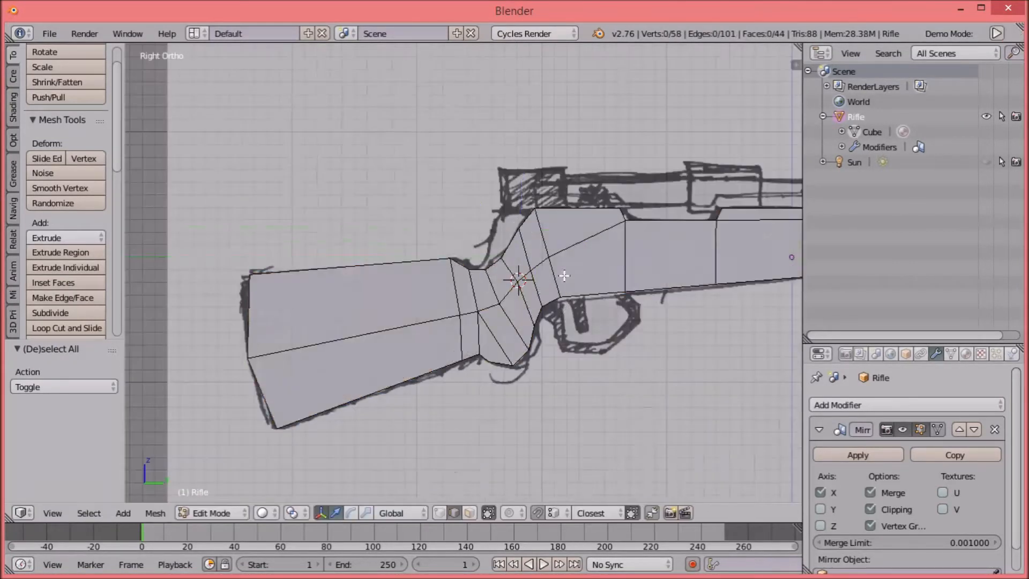
Step: Move the two uppermost underside edges on the front of the grip, behind the trigger guard, onto the sketch outline
scroll(542, 294, up, 6)
key(z)
key(g)
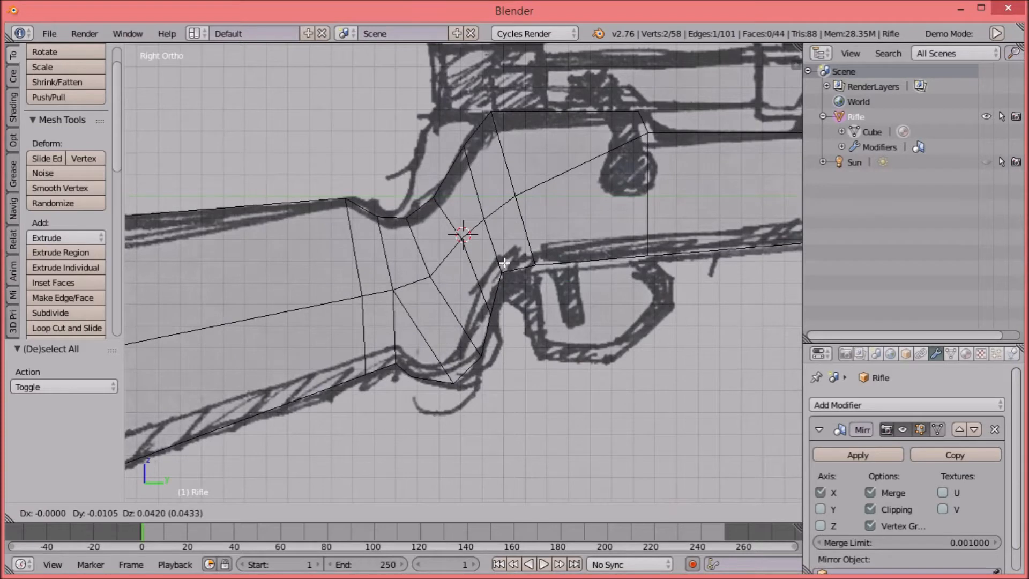
click(504, 263)
key(a)
key(c)
key(g)
mouse_move(488, 316)
ctrl+mouse_down()
mouse_move(476, 355)
mouse_move(483, 339)
mouse_move(445, 371)
mouse_move(411, 378)
ctrl+mouse_up()
click(476, 302)
key(a)
Step: Move the remaining lower grip edges onto the sketch outline, shifting the rearmost one -0.010 along Y
key(g)
click(473, 353)
key(a)
key(g)
click(434, 369)
key(a)
key(g)
click(407, 368)
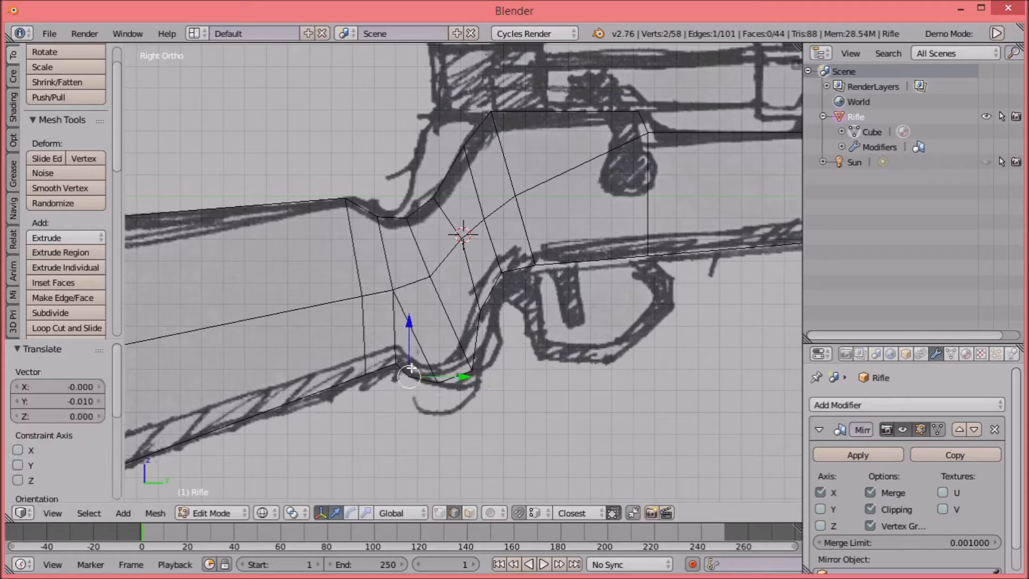
key(a)
key(z)
scroll(504, 368, down, 2)
scroll(470, 346, down, 5)
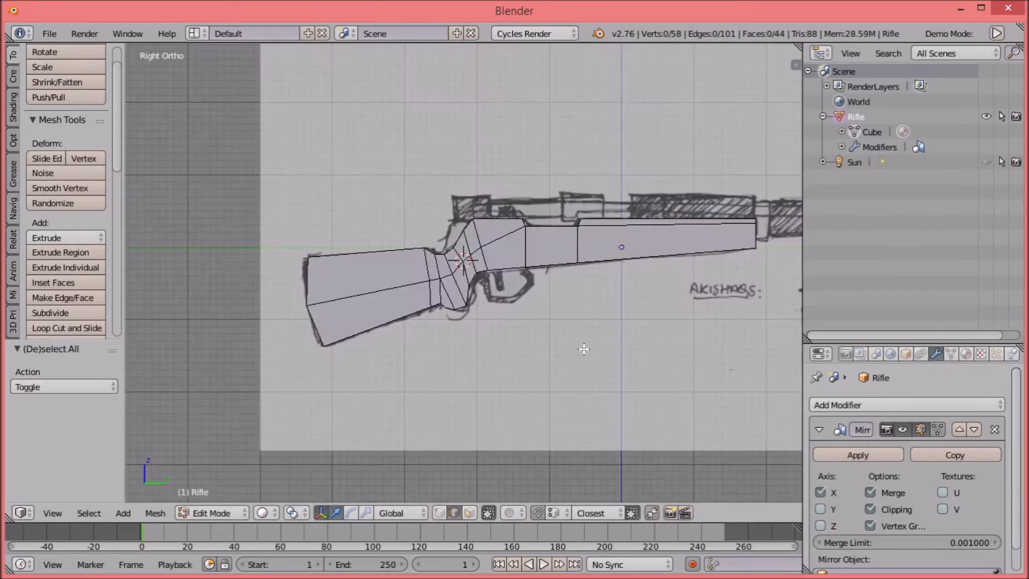
Step: Replace the outliner with the UV editor, move all of the stock's UVs onto the brown palette square and preview it rendered
key(a)
click(820, 53)
click(840, 172)
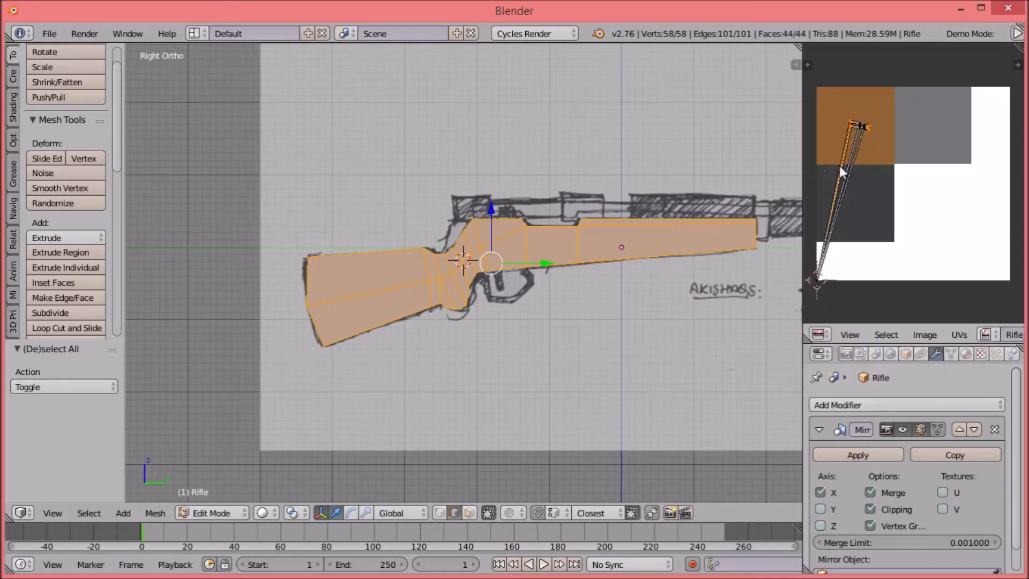
click(866, 117)
key(a)
key(shift+z)
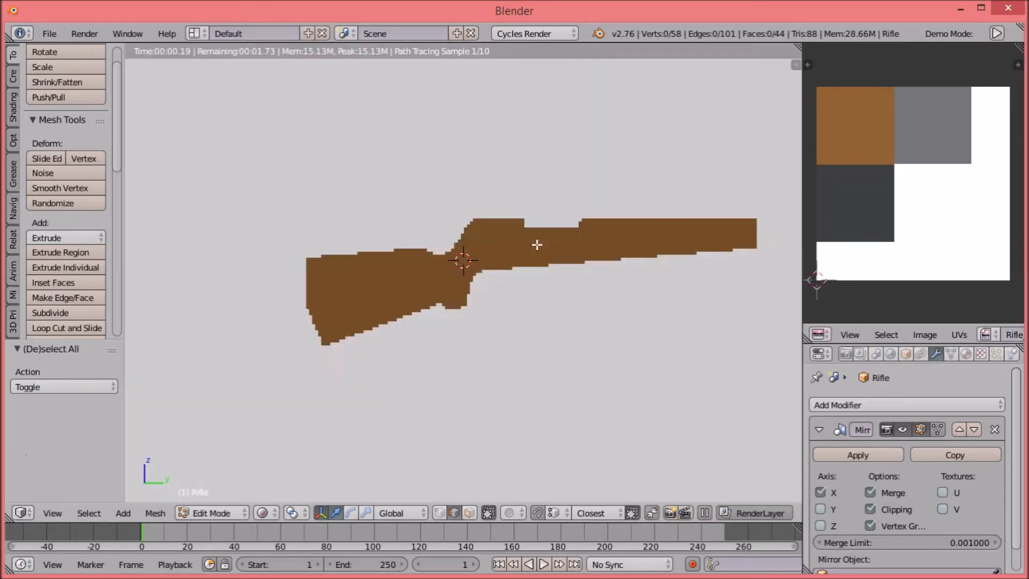
click(614, 354)
key(shift+z)
Step: Duplicate the front edge of the fore-end's top face in place
shift+middle_drag(614, 354, 487, 370)
mouse_move(624, 260)
shift+middle_down()
mouse_move(599, 276)
mouse_move(663, 299)
shift+middle_up()
scroll(600, 276, up, 4)
shift+middle_drag(541, 176, 545, 360)
click(470, 512)
scroll(528, 332, up, 3)
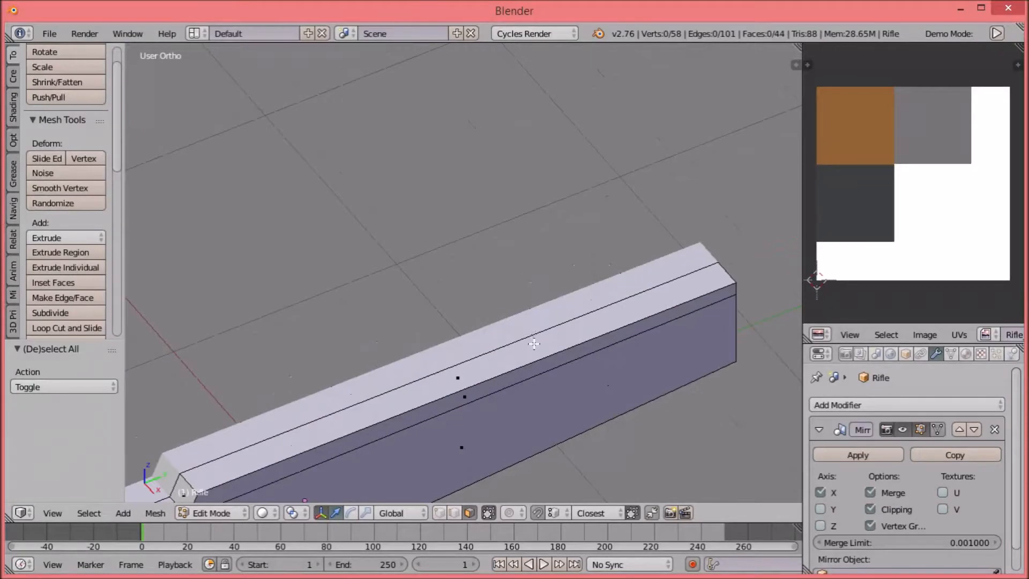
right_click(533, 345)
shift+middle_drag(635, 277, 571, 251)
right_click(632, 235)
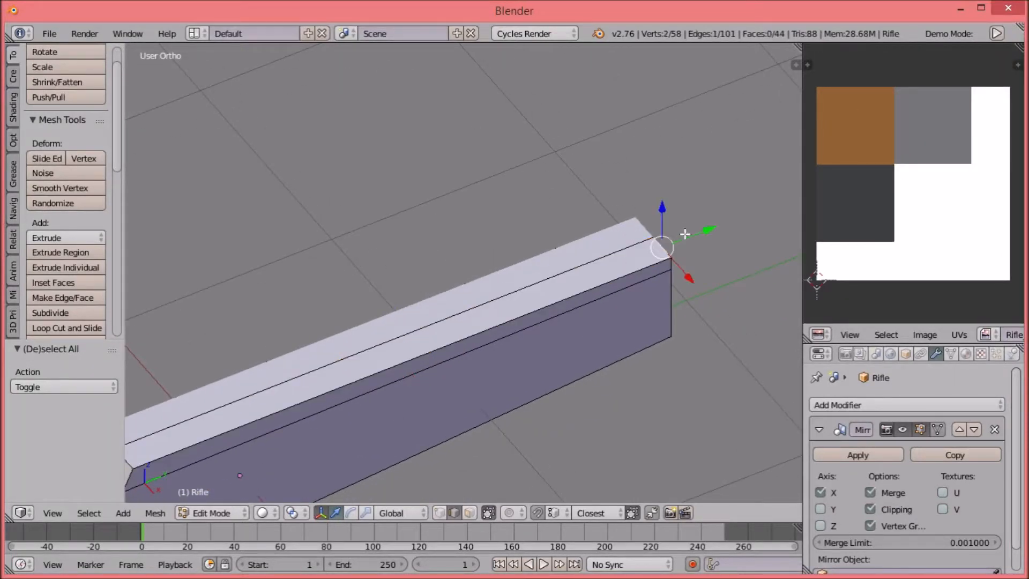
key(shift+d)
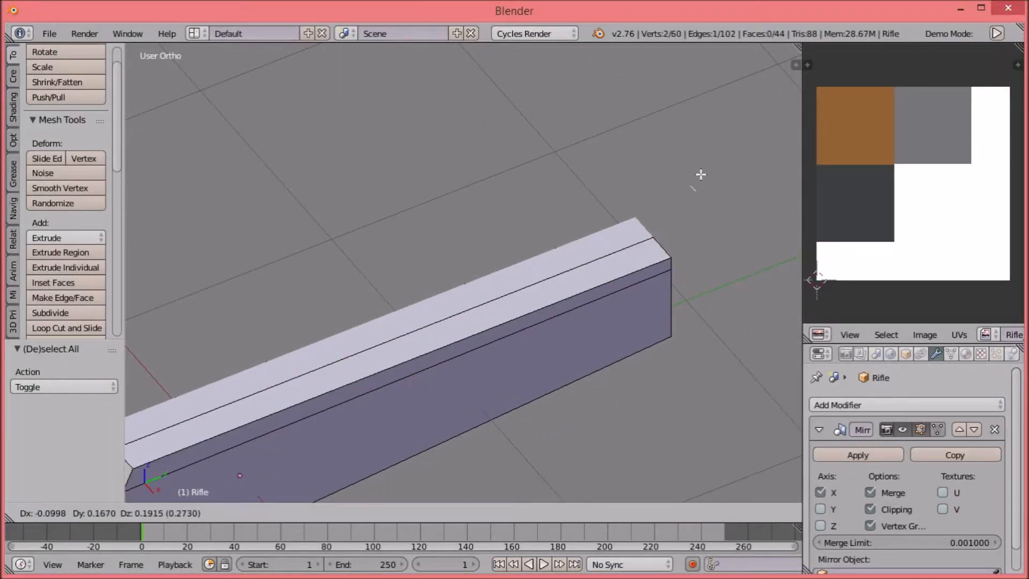
right_click(715, 214)
Step: Extrude the duplicated edge backward along the fore-end's top, moving its far end a further -0.666 along Y
scroll(700, 231, up, 1)
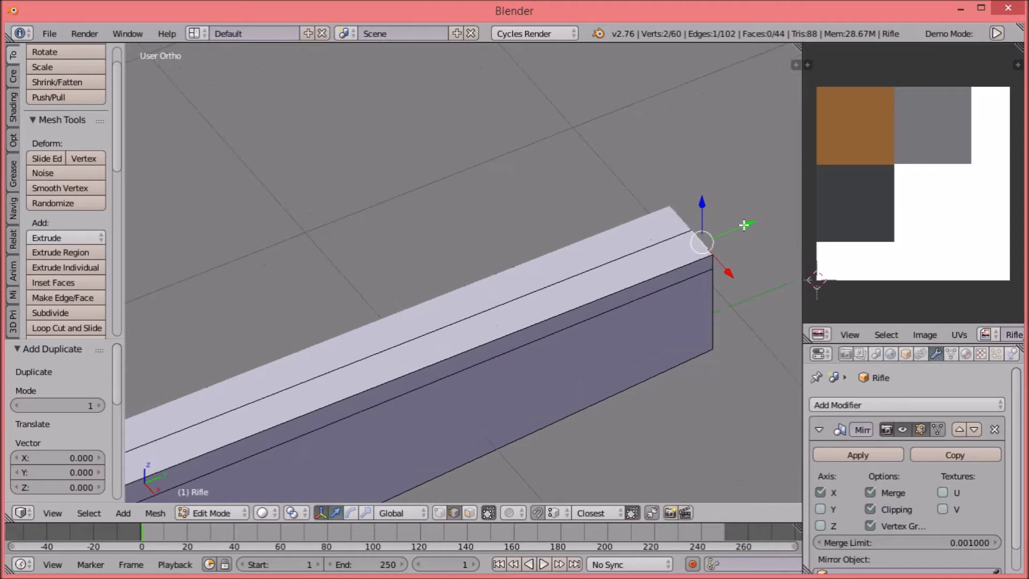
key(e)
drag(434, 354, 287, 366)
key(KP_3)
click(226, 364)
middle_drag(226, 364, 181, 366)
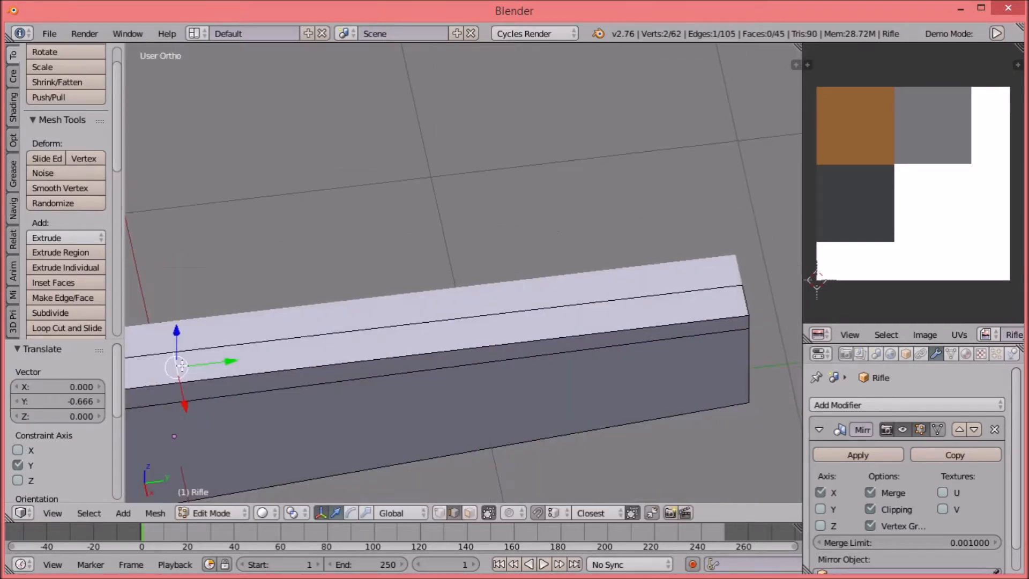
Step: Select the whole new top strip and extrude it 0.259 upward along Z to form the upper handguard
key(l)
key(KP_3)
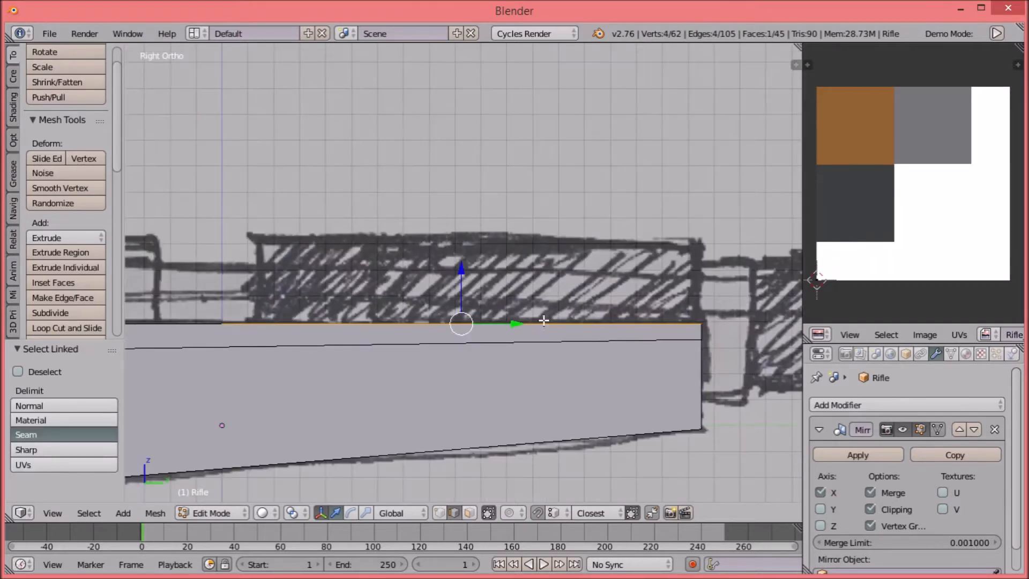
key(e)
click(317, 249)
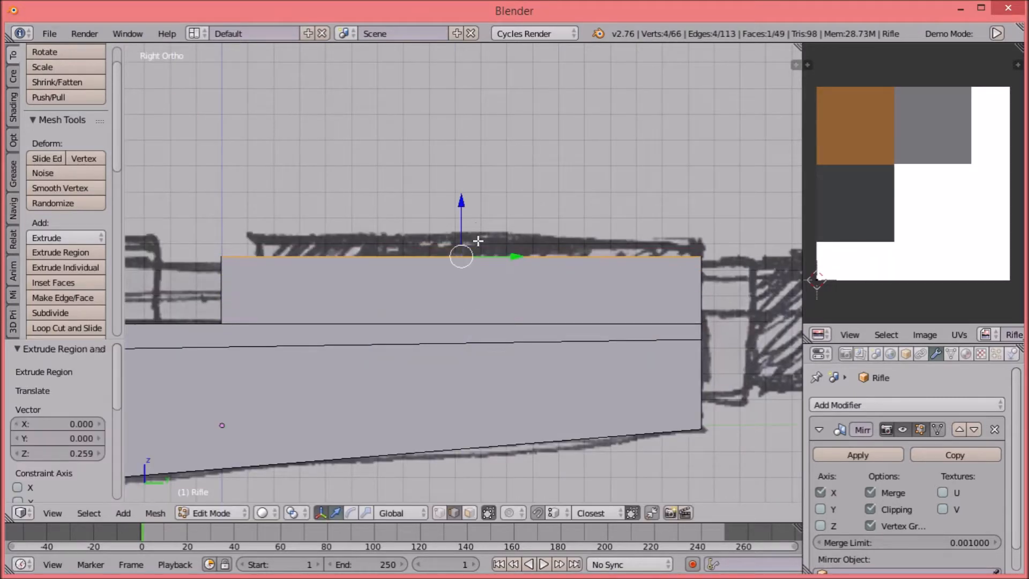
Step: Raise the upper handguard's rear top edge slightly so its top slopes toward the muzzle
key(a)
key(z)
key(a)
key(a)
key(b)
drag(253, 231, 203, 281)
drag(221, 201, 221, 191)
key(a)
key(z)
Step: Examine the upper handguard from several angles and in a rendered preview
scroll(608, 294, down, 3)
middle_drag(526, 295, 650, 329)
scroll(485, 296, up, 2)
middle_drag(484, 296, 424, 289)
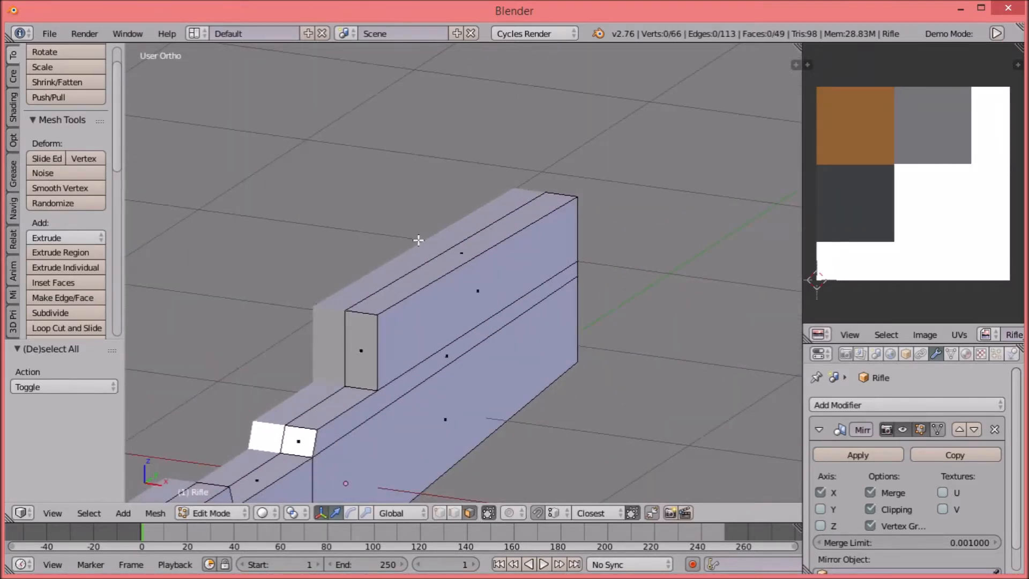
drag(463, 196, 464, 226)
middle_drag(464, 226, 542, 259)
key(KP_3)
scroll(541, 259, down, 5)
key(a)
key(shift+z)
key(shift+z)
Step: Select the whole rifle mesh and move the new handguard's UVs onto the brown palette square
key(a)
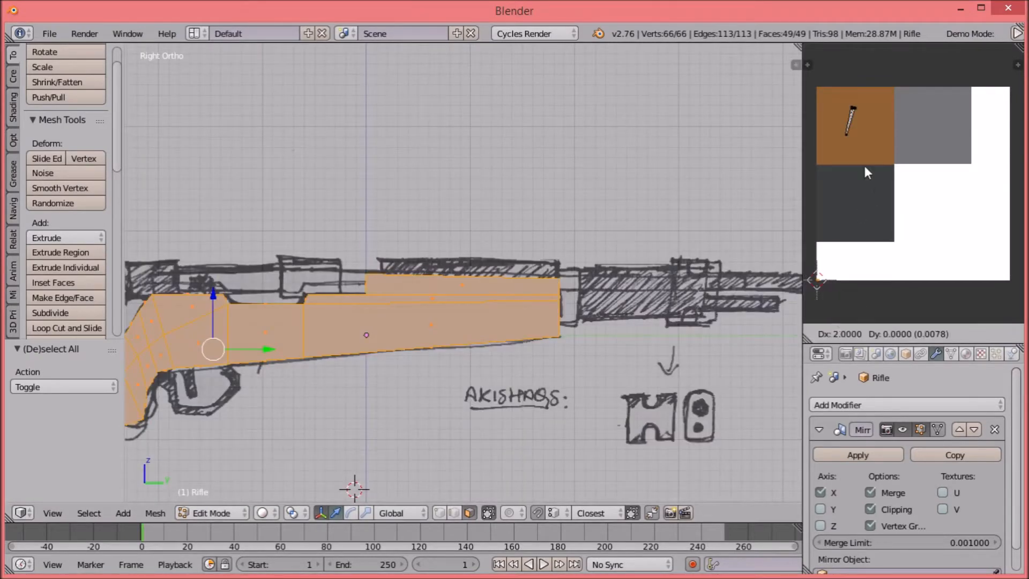
click(882, 99)
key(z)
click(657, 284)
mouse_move(628, 345)
shift+middle_down()
mouse_move(643, 312)
mouse_move(675, 319)
shift+middle_up()
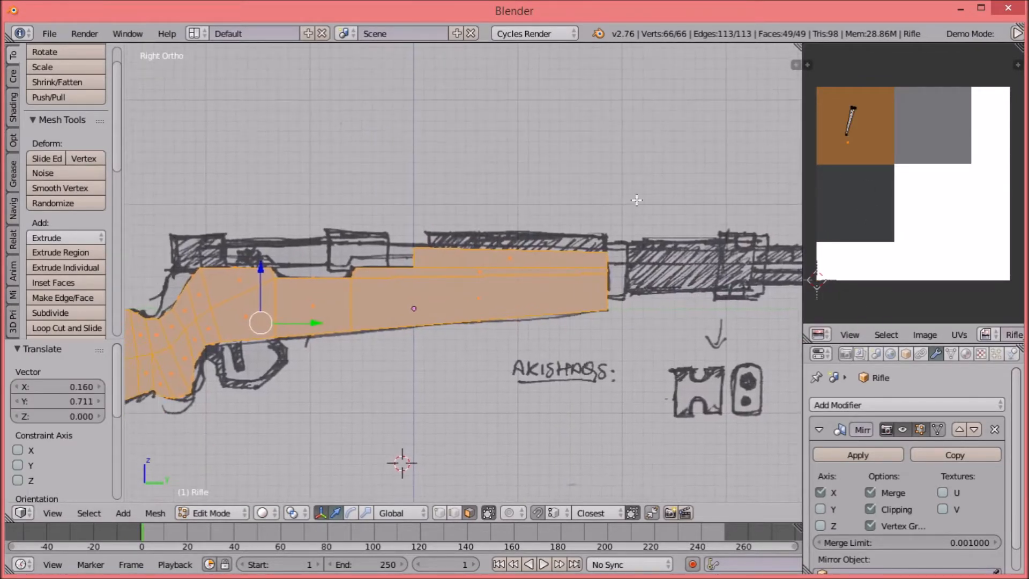
Step: Select the linked upper handguard piece and raise it 0.005 along Z
middle_drag(598, 208, 617, 246)
key(shift+z)
key(z)
click(632, 335)
key(KP_3)
scroll(557, 318, up, 6)
middle_drag(684, 394, 607, 401)
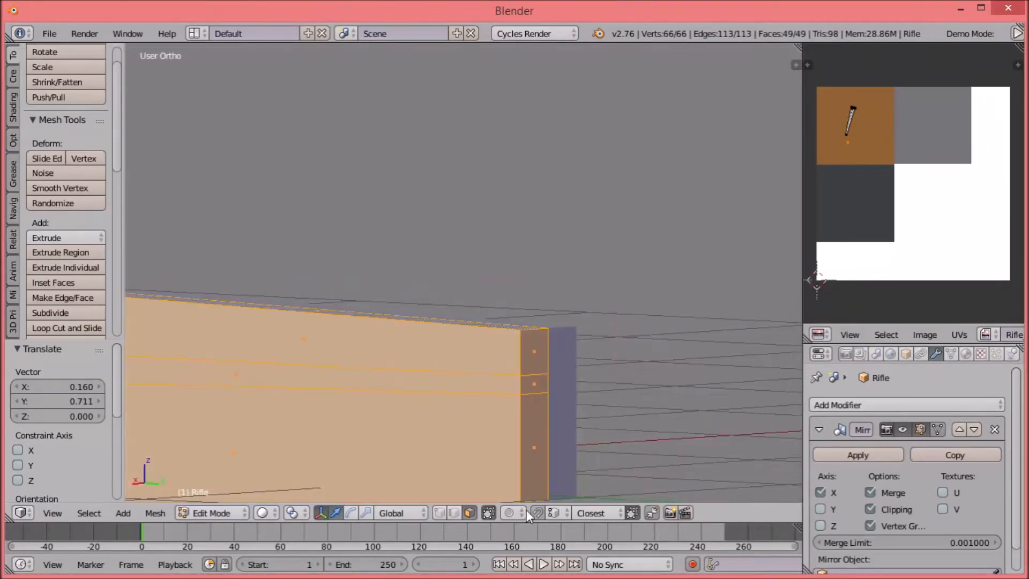
right_click(514, 354)
key(ctrl+l)
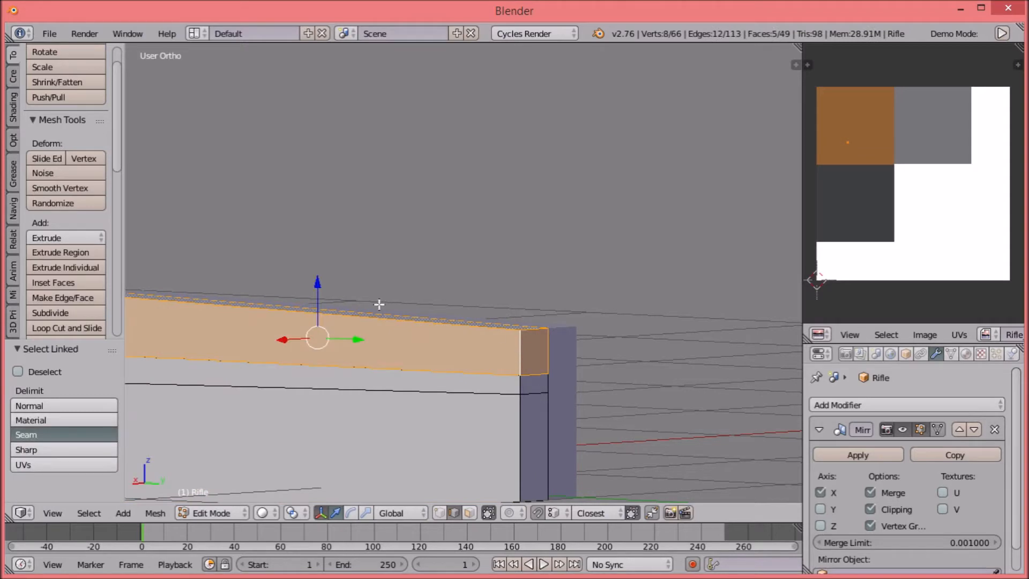
drag(319, 284, 321, 284)
key(KP_3)
shift+middle_drag(308, 388, 513, 322)
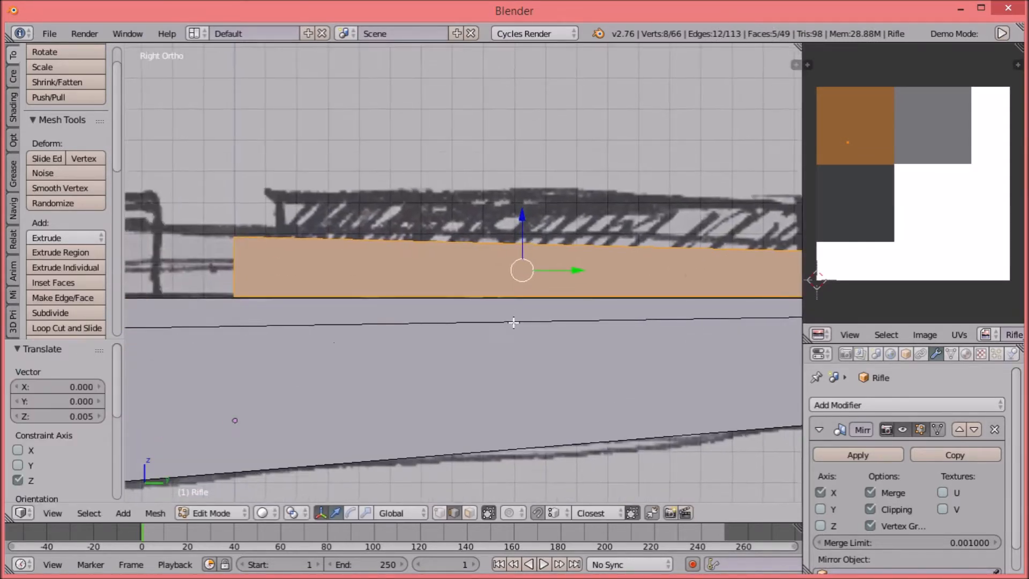
Step: Lower the upper handguard's bottom centre edge 0.005 along Z
scroll(504, 328, down, 5)
key(a)
key(shift+z)
key(shift+z)
middle_drag(334, 356, 551, 315)
key(z)
drag(524, 254, 523, 264)
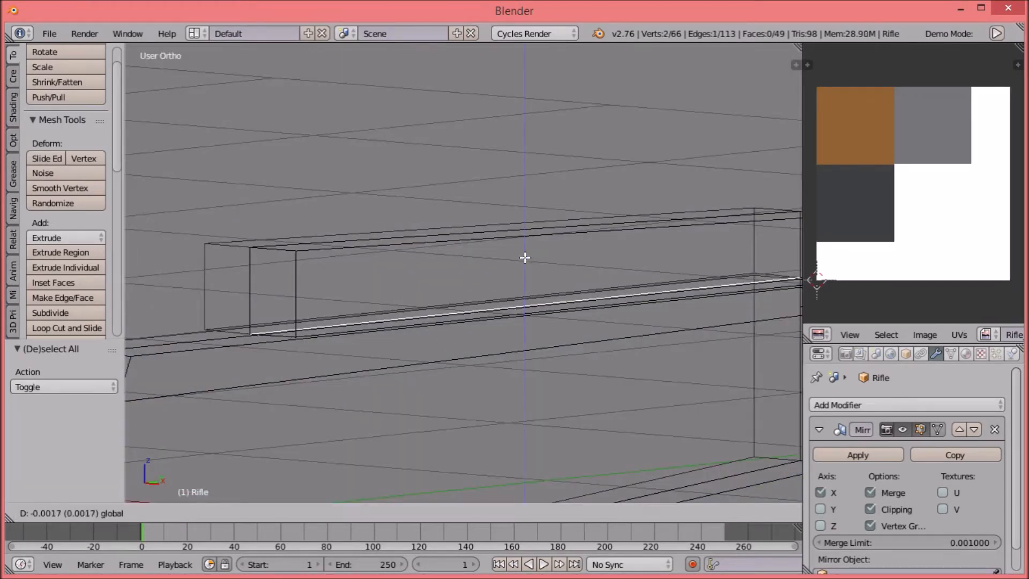
drag(791, 280, 791, 280)
key(z)
click(712, 423)
key(KP_3)
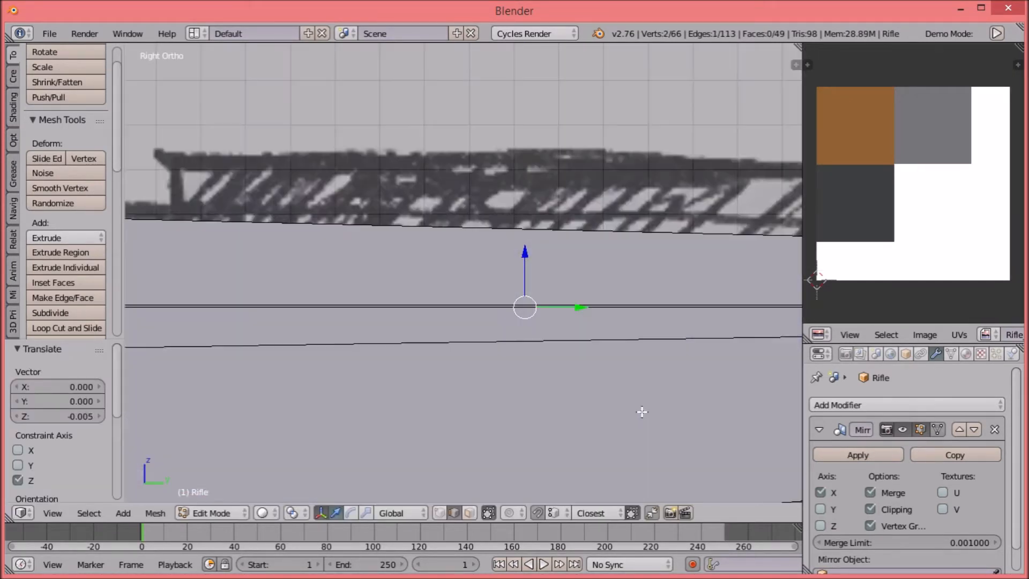
scroll(645, 413, down, 4)
key(a)
key(shift+z)
key(shift+z)
key(ctrl+z)
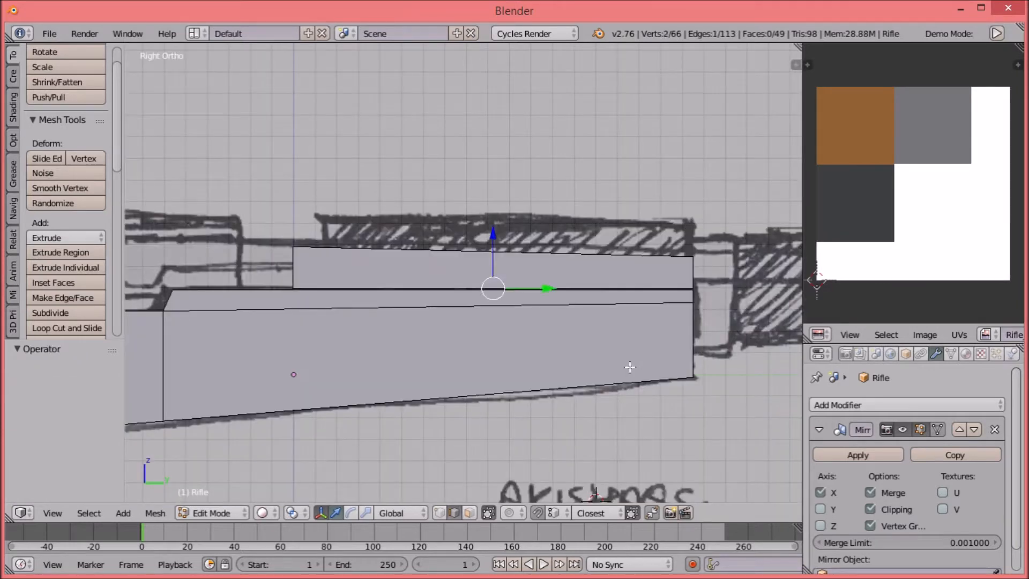
key(a)
scroll(630, 367, down, 7)
scroll(635, 348, up, 1)
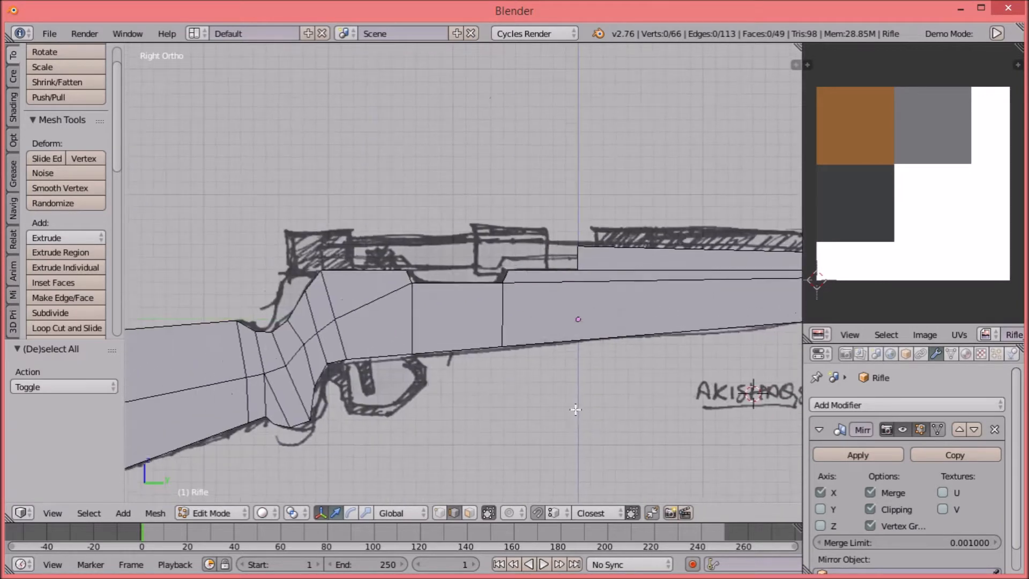
Step: Snap the 3D cursor to the top centre edge of the stock behind the ejection notch, viewed from the front
middle_drag(635, 348, 429, 332)
right_click(386, 273)
middle_drag(417, 277, 606, 273)
key(KP_1)
scroll(418, 271, up, 6)
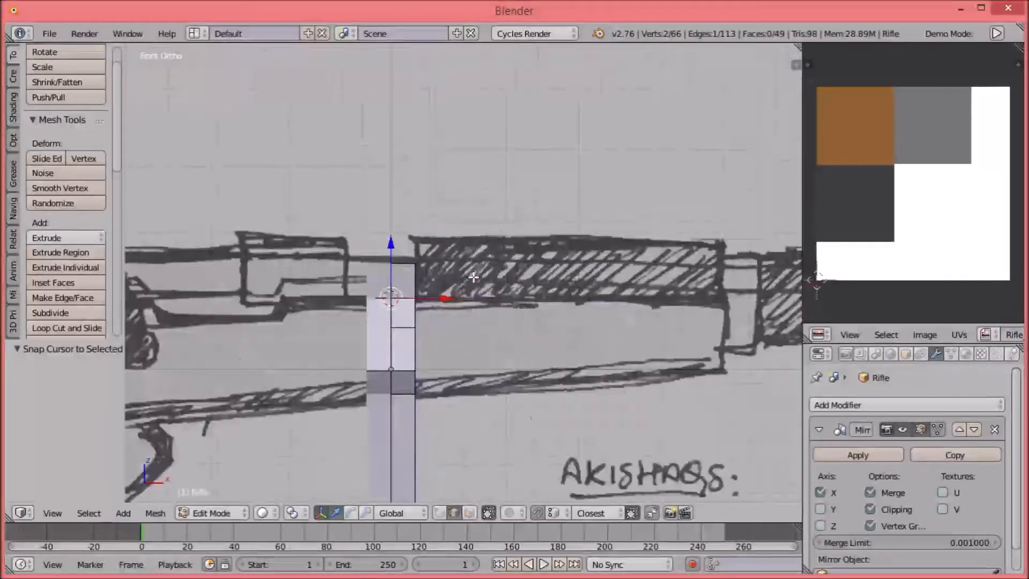
Step: Add a 6-vertex circle at the 3D cursor, aligned to the front view
key(space)
mouse_move(440, 312)
scroll(515, 88, up, 6)
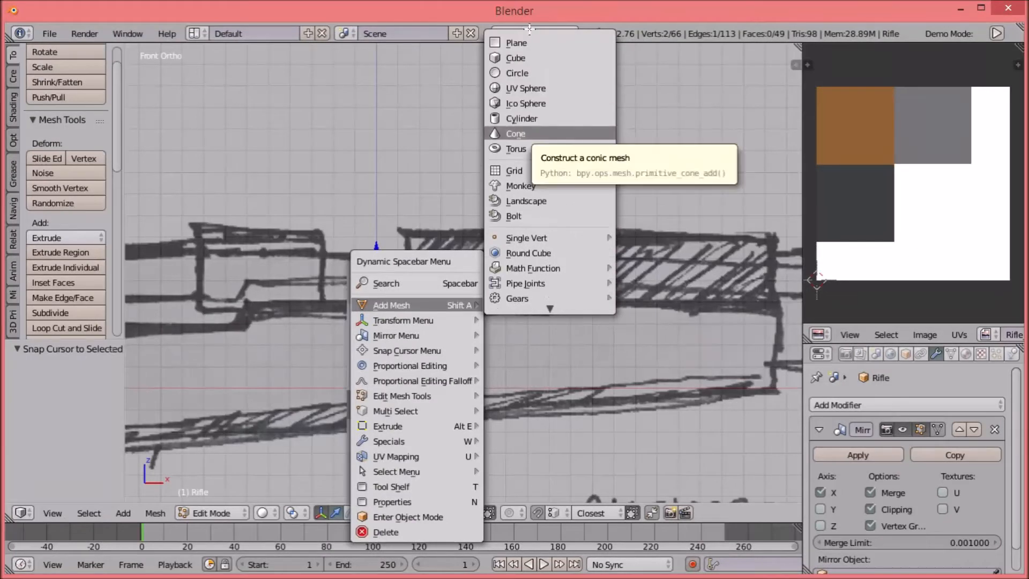
click(515, 76)
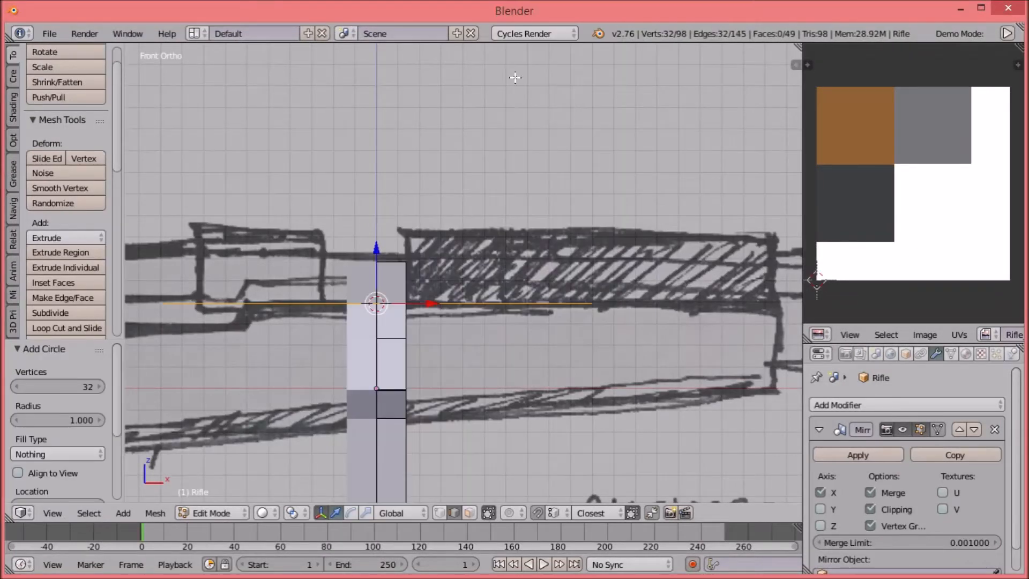
click(65, 382)
text(6)
key(Return)
click(49, 470)
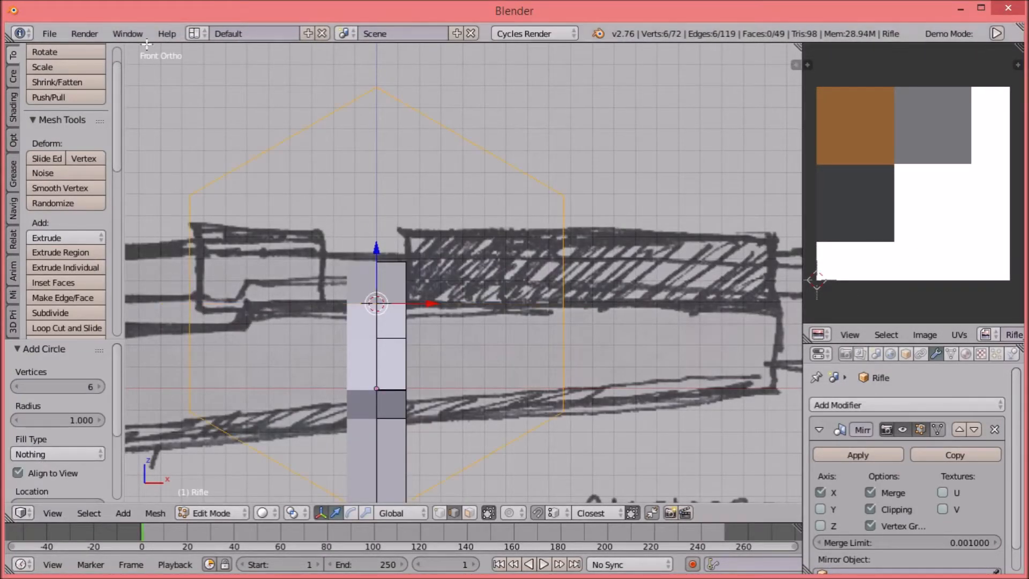
Step: Scale the hexagon down to fit within the stock's width and raise it 0.025 along Z
key(s)
click(430, 324)
middle_drag(528, 326, 478, 350)
scroll(478, 349, up, 6)
shift+middle_drag(395, 421, 543, 392)
key(s)
click(432, 388)
middle_drag(432, 387, 484, 373)
key(s)
click(476, 371)
key(g)
key(z)
click(567, 363)
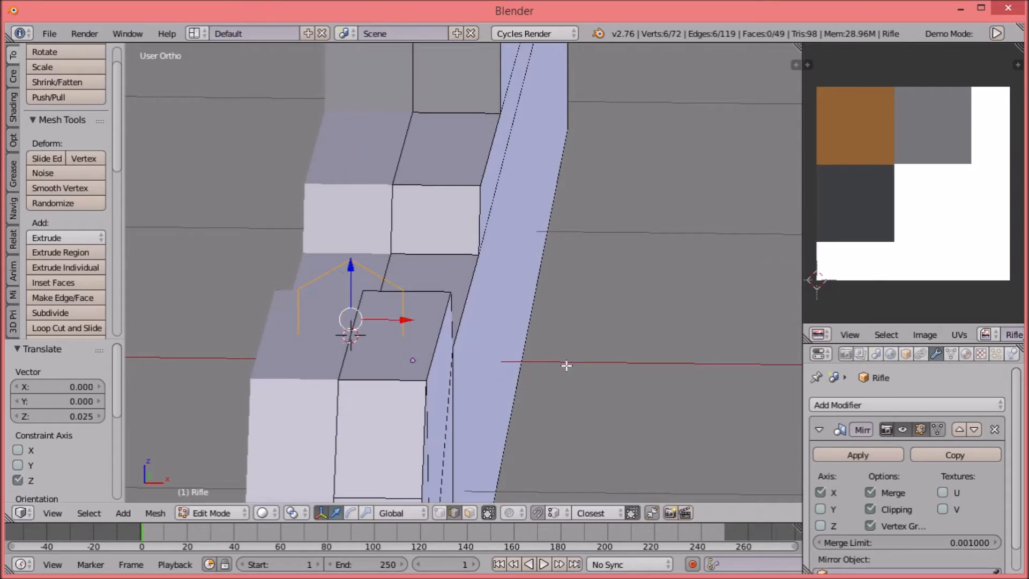
Step: Fill the hexagon and extrude it forward along Y, stretching it to the barrel's full length in the sketch
key(KP_3)
key(f)
scroll(423, 343, down, 2)
key(e)
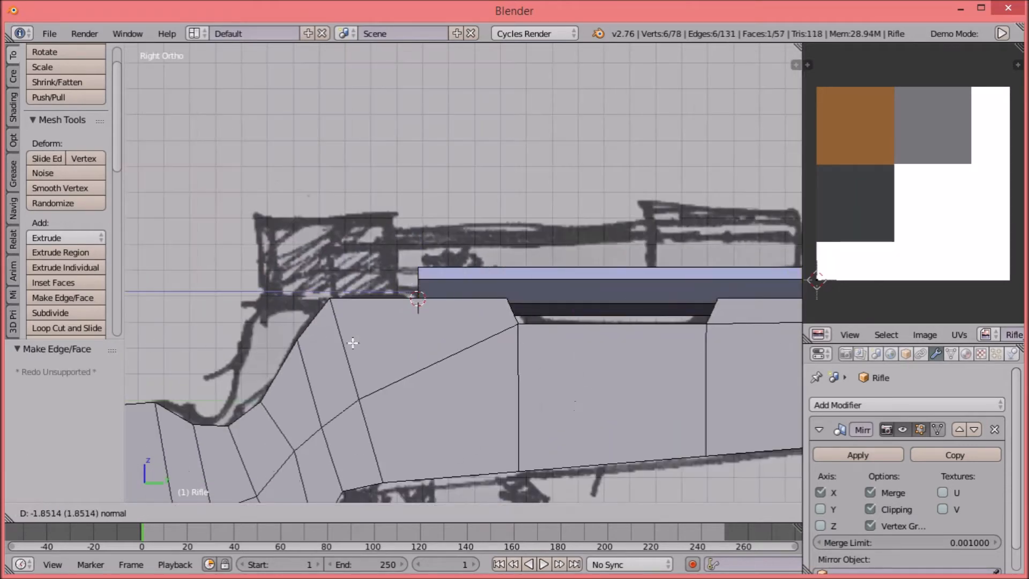
click(418, 344)
scroll(517, 351, down, 3)
shift+middle_drag(667, 310, 444, 331)
drag(591, 311, 451, 315)
scroll(453, 315, down, 5)
drag(751, 288, 759, 288)
key(a)
Step: Box-select the stock's top vertices, add the linked hexagonal barrel, and lower them slightly along Z in wireframe side view
scroll(429, 375, up, 7)
mouse_move(400, 397)
middle_down()
mouse_move(310, 324)
mouse_move(341, 304)
mouse_move(432, 333)
middle_up()
key(KP_3)
shift+middle_drag(368, 314, 734, 317)
scroll(369, 247, down, 3)
key(z)
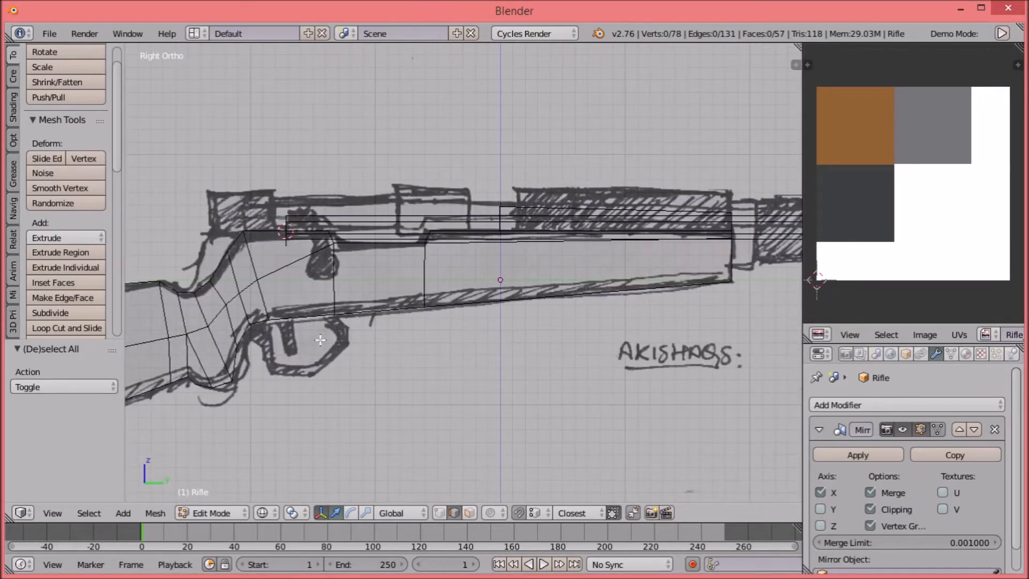
key(n)
key(n)
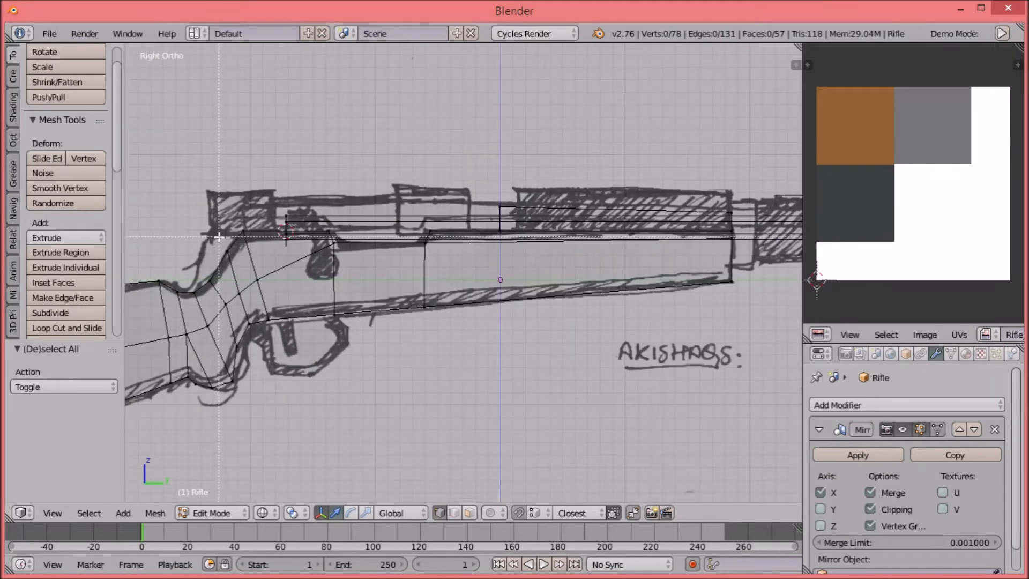
click(660, 231)
right_click(660, 231)
scroll(479, 183, up, 3)
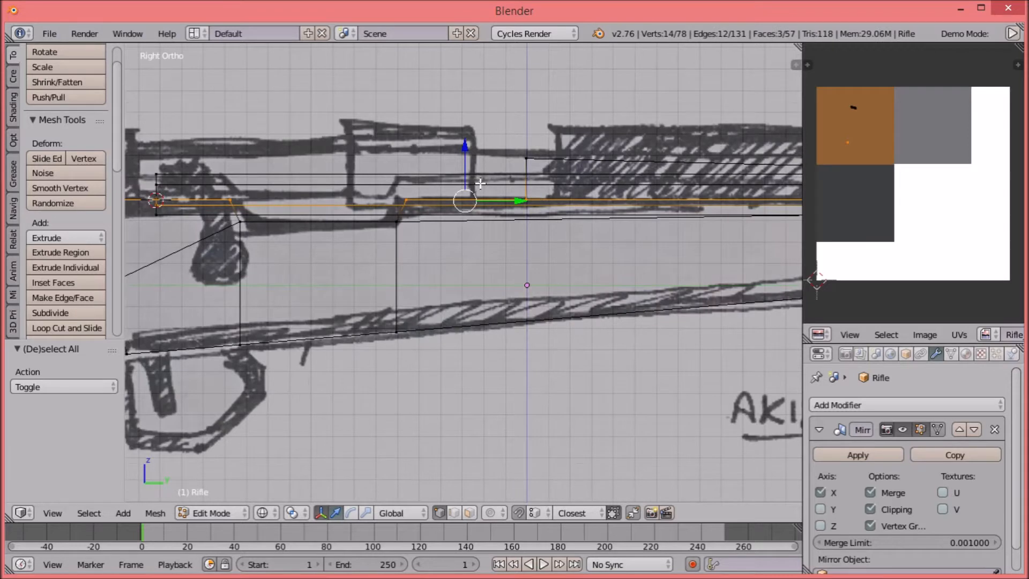
key(l)
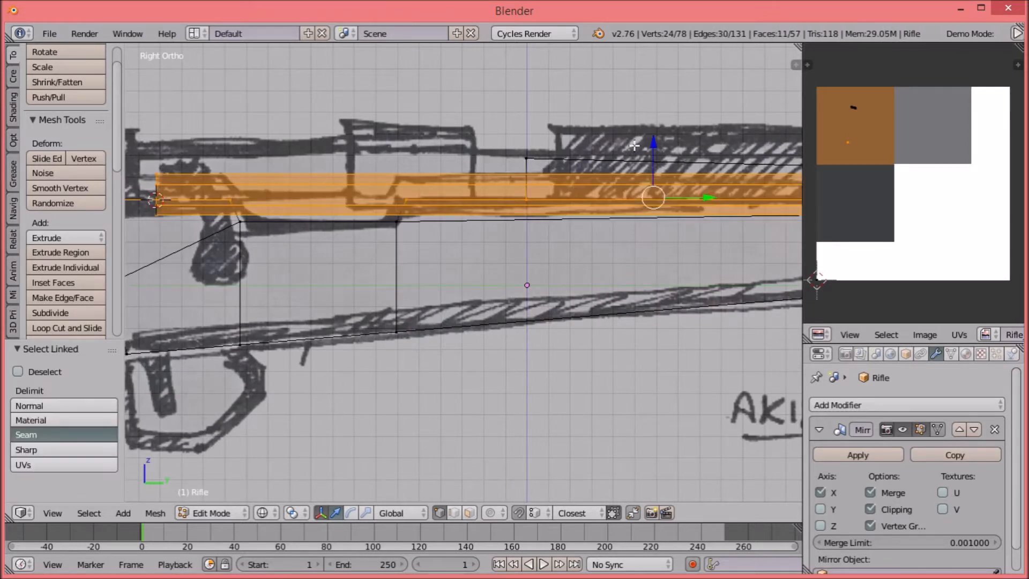
drag(653, 138, 653, 145)
key(a)
Step: Select the upper handguard's top vertices at both ends and adjust their height slightly along Z
scroll(627, 261, up, 3)
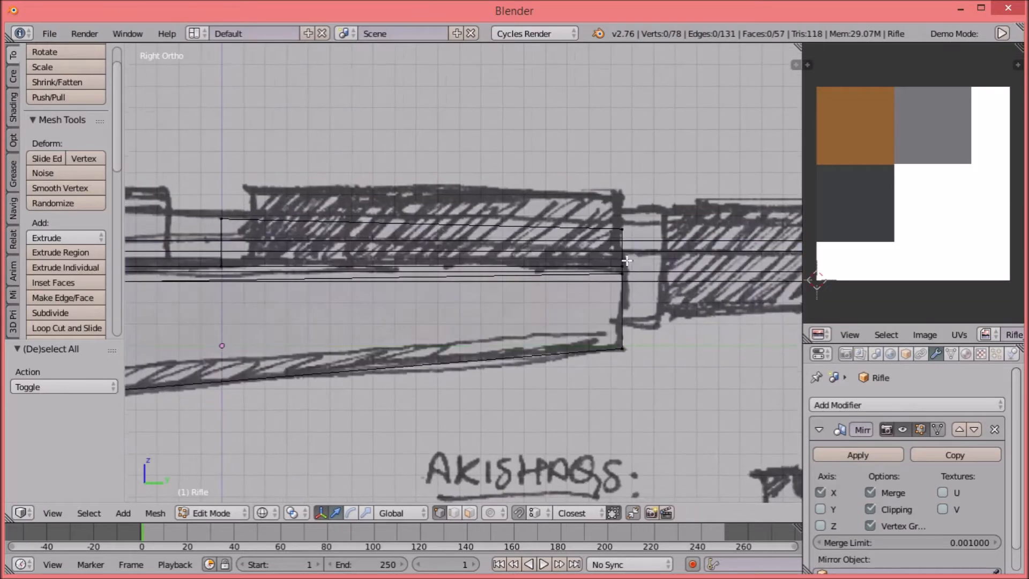
right_click(213, 228)
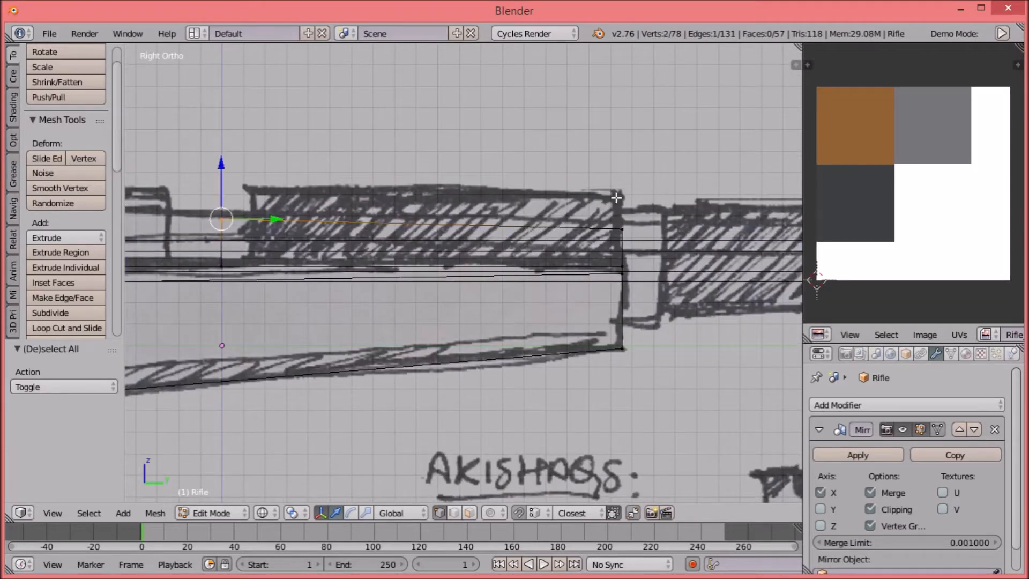
drag(418, 175, 423, 174)
key(a)
key(z)
Step: Extrude the hexagonal tube's rear face in place, scale it by 1.406, and extrude it backward as the rear bolt block
scroll(443, 321, down, 4)
middle_drag(447, 284, 509, 299)
scroll(510, 312, up, 6)
mouse_move(326, 301)
shift+middle_down()
mouse_move(510, 312)
mouse_move(504, 333)
shift+middle_up()
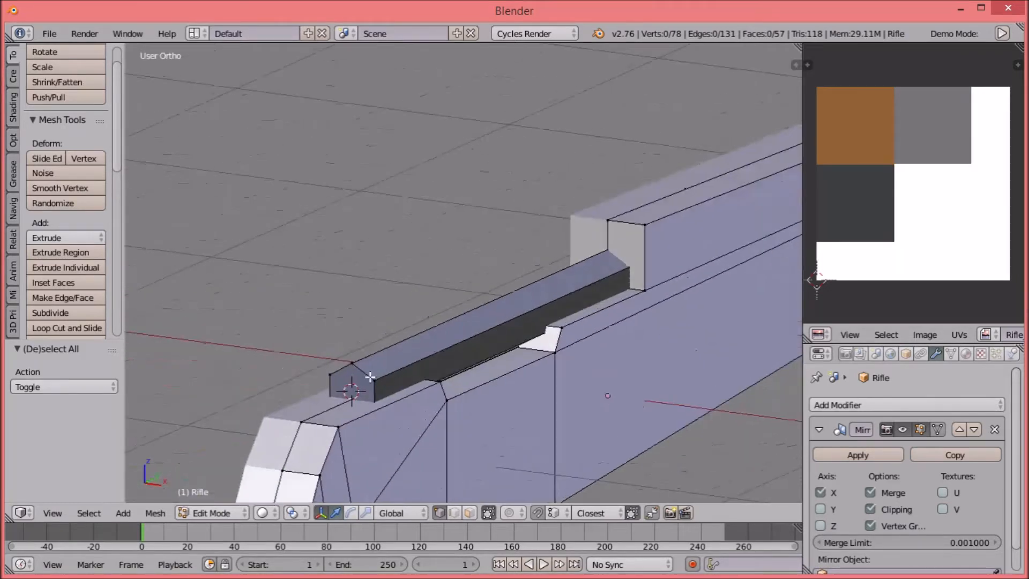
right_click(370, 377)
middle_drag(370, 377, 512, 377)
key(e)
right_click(512, 377)
key(s)
click(574, 417)
key(e)
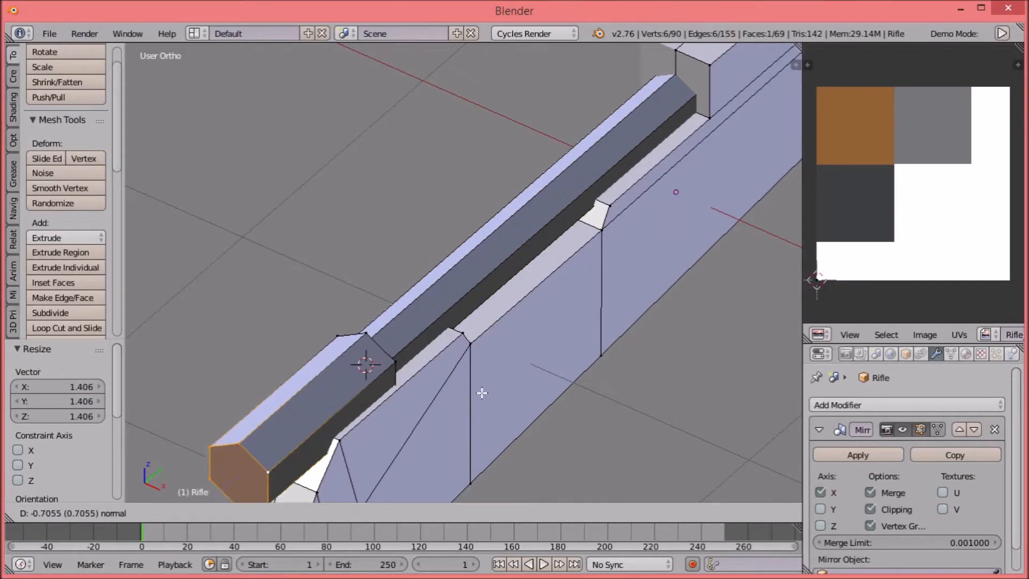
click(529, 363)
Step: Select the whole rifle mesh and recalculate its normals
key(a)
middle_drag(528, 364, 503, 339)
key(a)
key(ctrl+n)
key(a)
Step: Add two edge loops around the hexagonal tube at the sketched receiver block's front and rear
shift+middle_drag(710, 327, 561, 318)
key(KP_3)
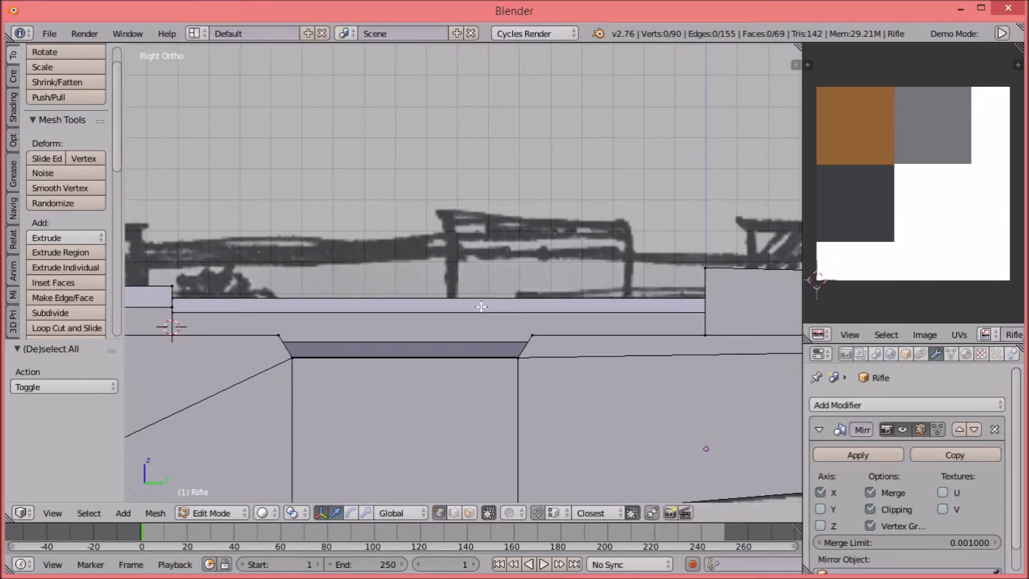
key(ctrl+r)
click(429, 307)
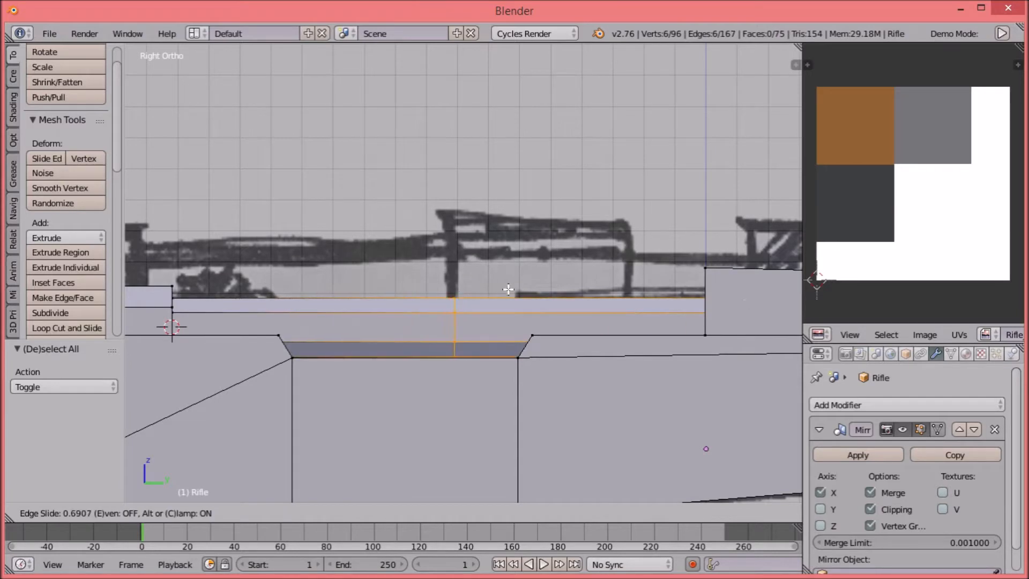
click(522, 293)
key(ctrl+r)
click(525, 294)
click(527, 294)
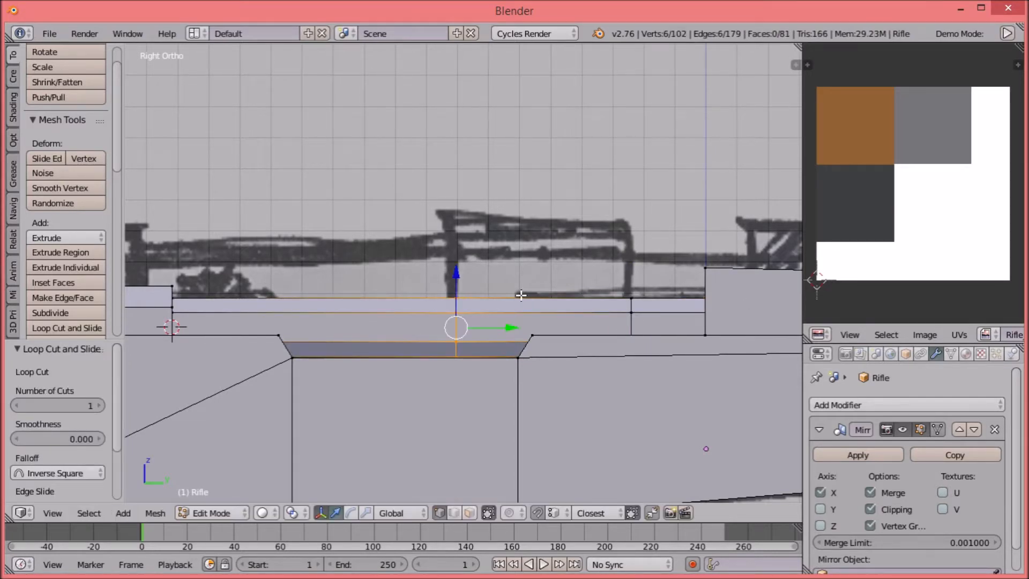
Step: Extrude the face ring between the two loops in place and fatten it outward into a raised receiver block
middle_drag(607, 271, 650, 334)
alt+right_click(535, 322)
middle_drag(596, 388, 553, 358)
scroll(553, 358, up, 2)
key(e)
right_click(553, 357)
key(alt+s)
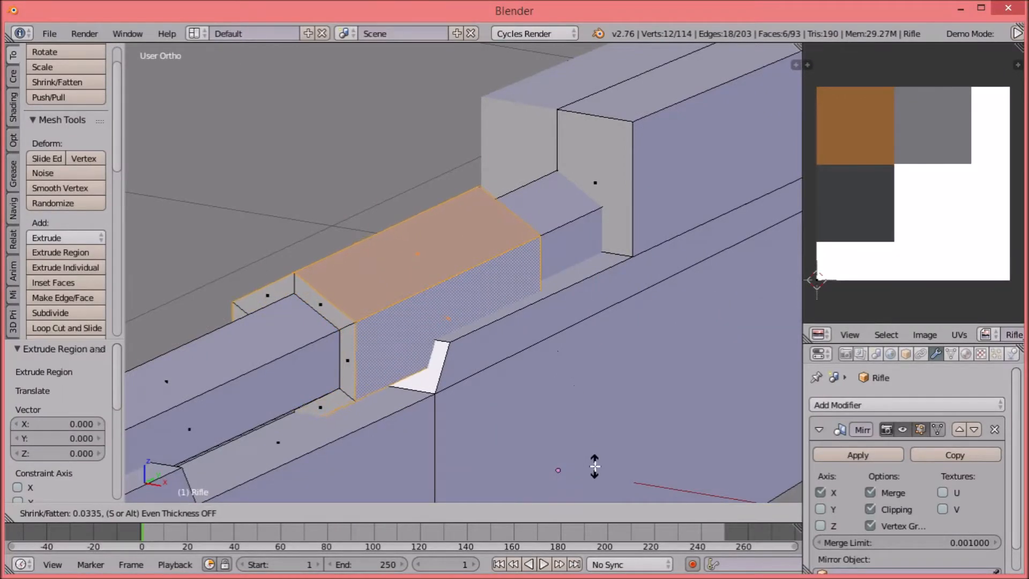
click(599, 476)
key(KP_3)
key(a)
Step: Select the edge loop where the rear tube meets the receiver block and rip it to detach the bolt
scroll(458, 358, down, 7)
shift+middle_drag(458, 354, 552, 358)
middle_drag(474, 325, 547, 310)
scroll(547, 311, up, 5)
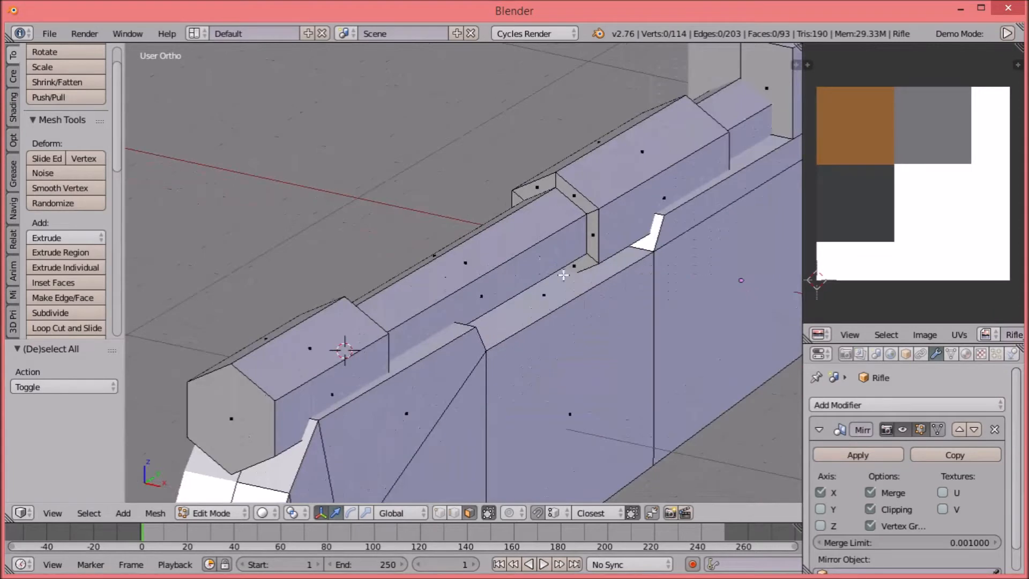
shift+middle_drag(565, 261, 510, 302)
click(452, 513)
alt+right_click(520, 246)
alt+right_click(521, 246)
key(v)
click(513, 247)
key(a)
Step: Hide the detached bolt, fill the receiver's open hexagonal rear, and extrude that face forward into the receiver
key(l)
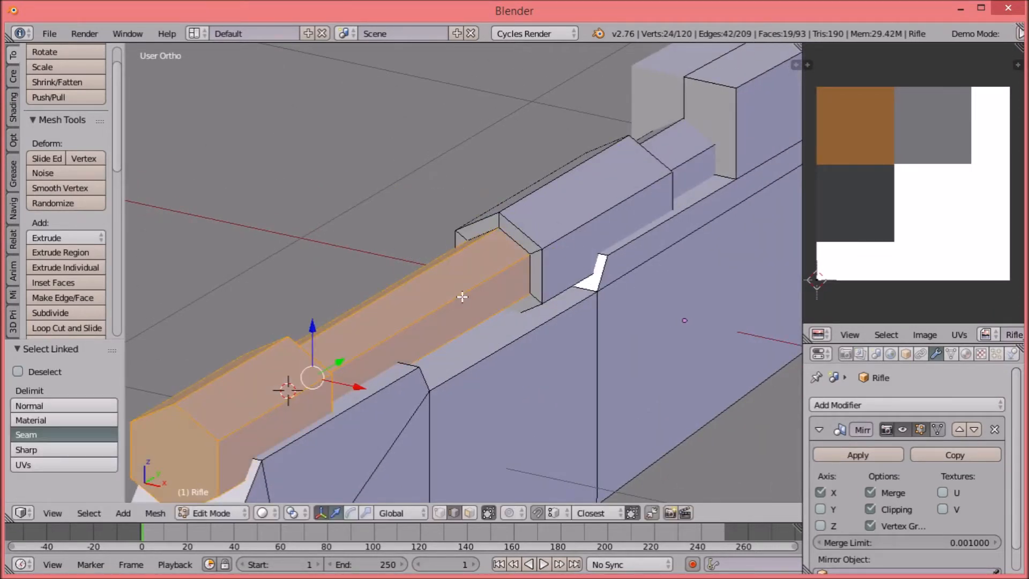
key(h)
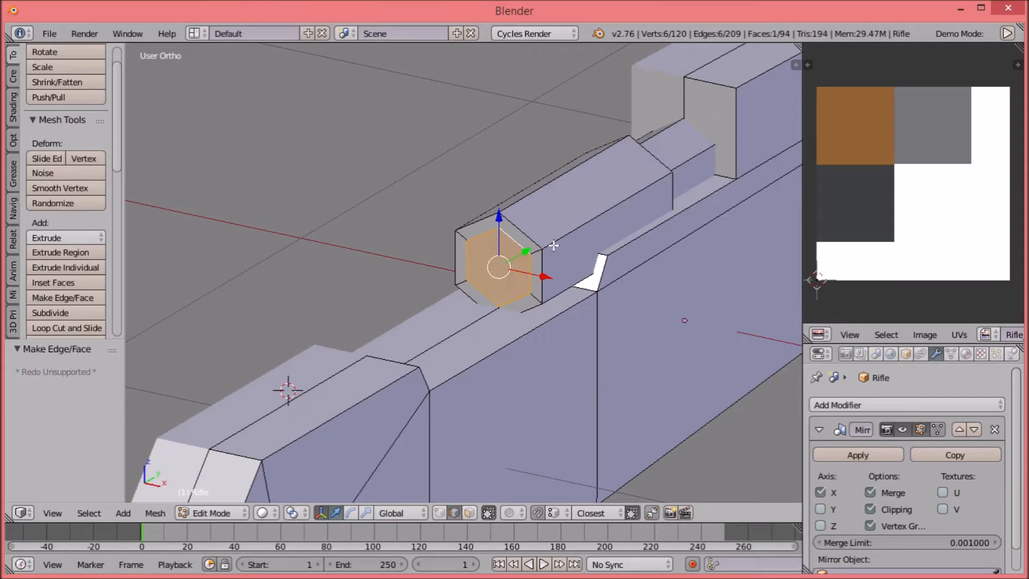
key(e)
click(602, 234)
key(a)
scroll(601, 233, down, 4)
middle_drag(600, 232, 589, 266)
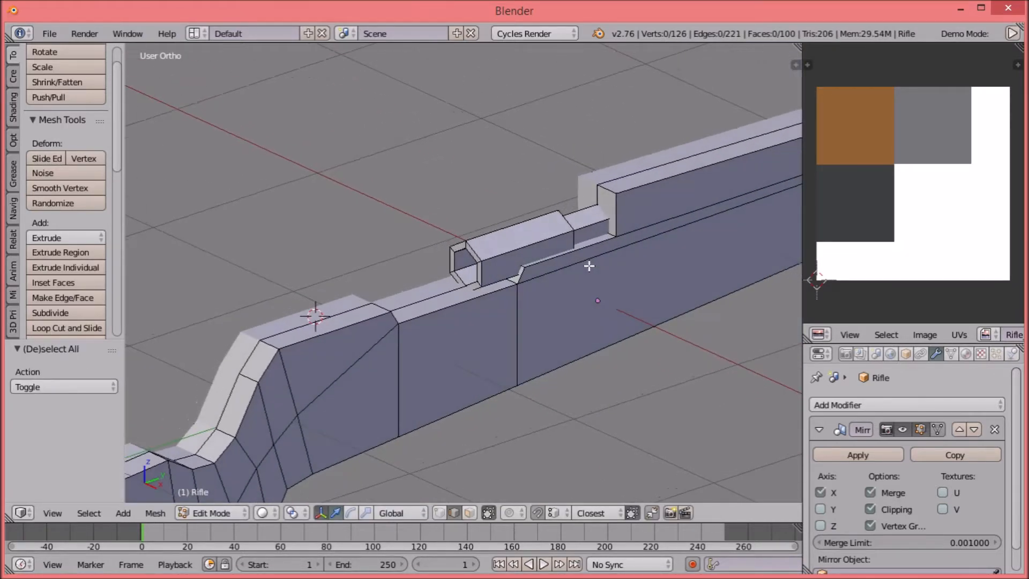
Step: Reveal the hidden bolt and clear the selection
key(a)
key(a)
key(alt+h)
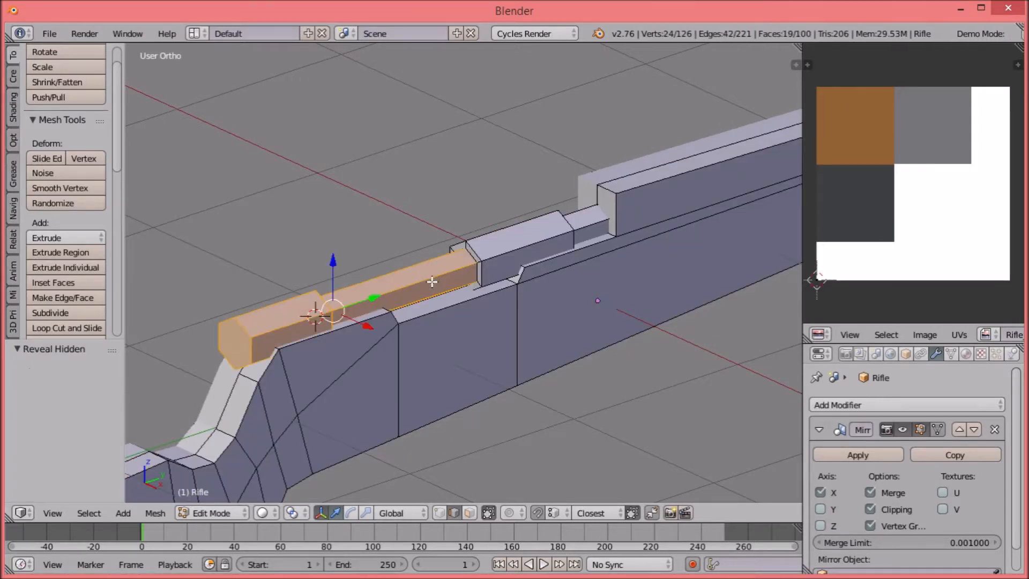
key(a)
Step: Select the linked bolt and slide it back and forth along Y, leaving its front end seated in the receiver
shift+middle_drag(440, 280, 560, 265)
key(a)
key(a)
scroll(481, 293, up, 1)
key(l)
key(g)
key(y)
right_click(511, 293)
key(g)
key(y)
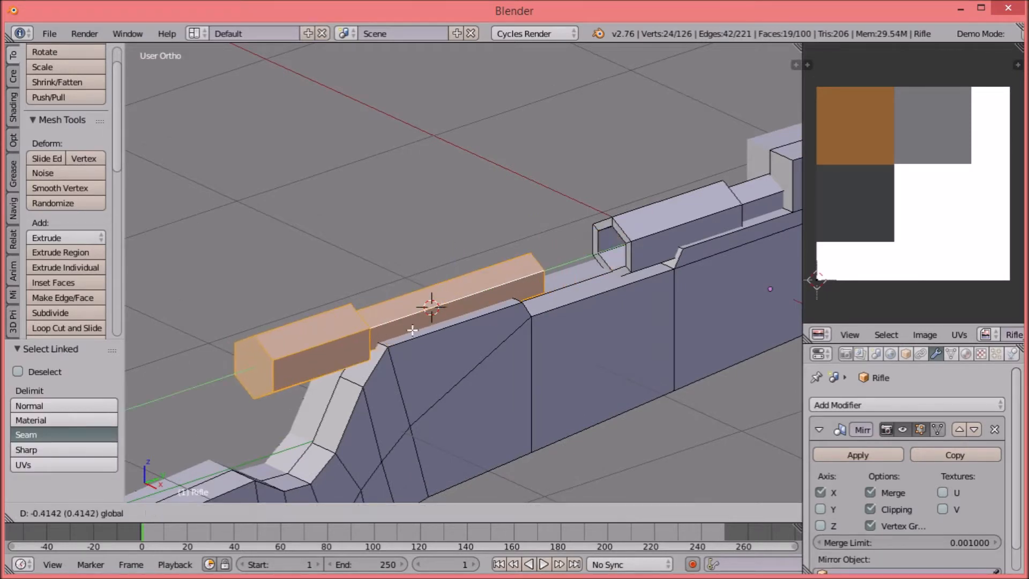
click(533, 275)
key(a)
scroll(579, 277, up, 2)
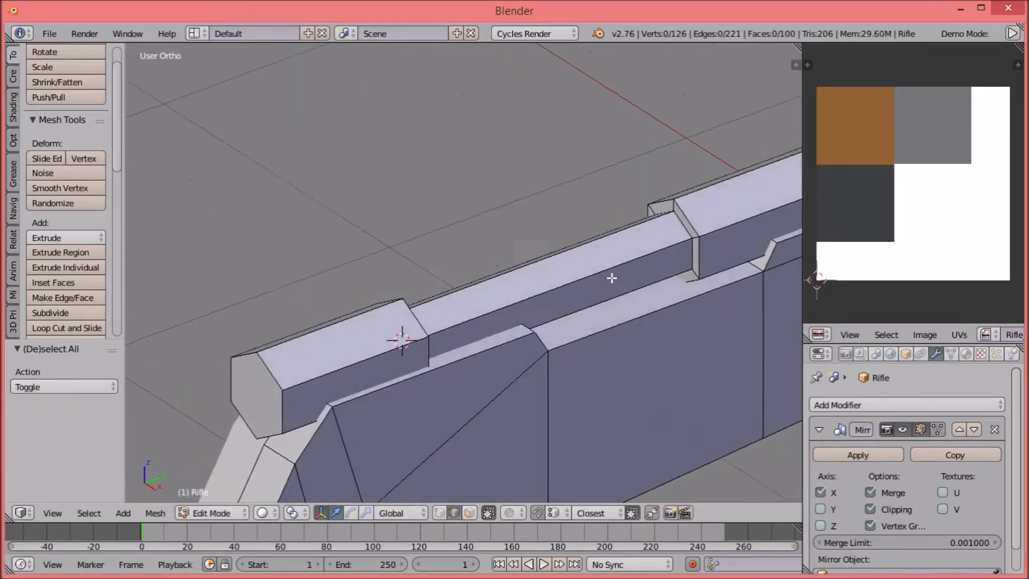
Step: Hide the linked receiver and barrel, and fill the bolt's open hexagonal front end with a face
middle_drag(611, 278, 576, 286)
key(ctrl+l)
key(h)
middle_drag(688, 229, 620, 181)
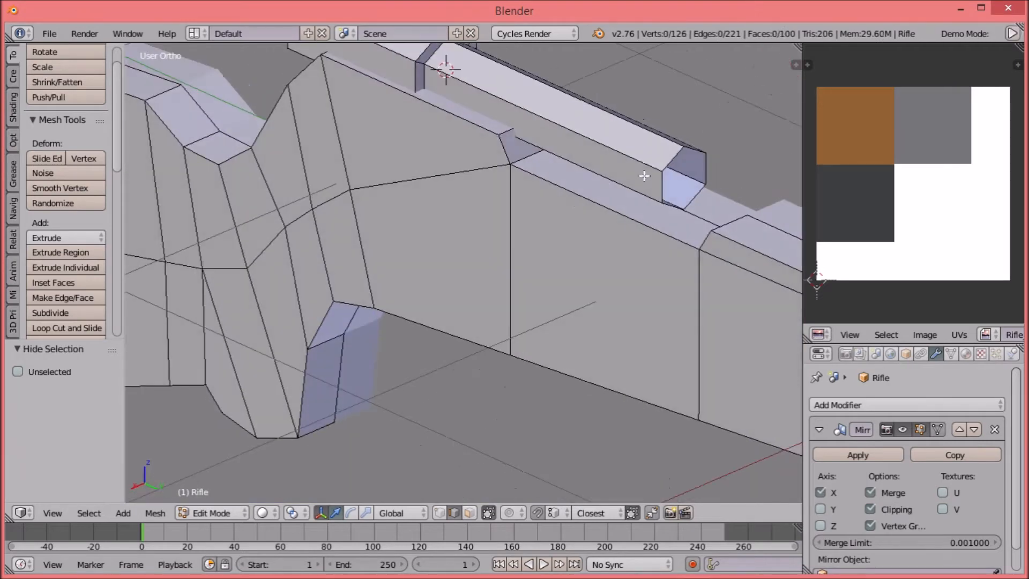
shift+middle_drag(708, 204, 580, 251)
Step: Try sliding the bolt's new front face forward along Y and insetting it
drag(591, 242, 616, 259)
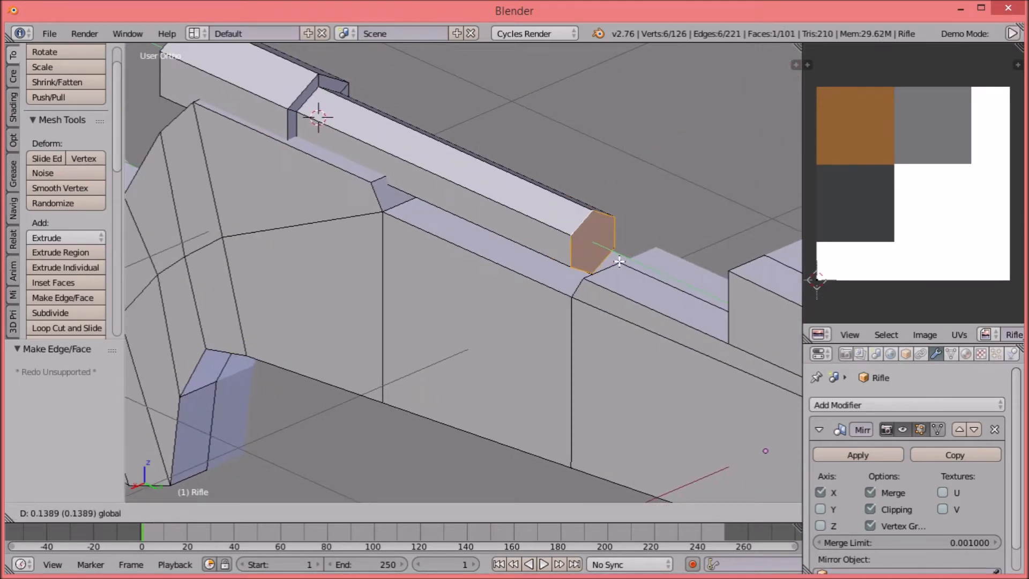
click(615, 260)
key(i)
right_click(654, 253)
key(ctrl+z)
key(ctrl+z)
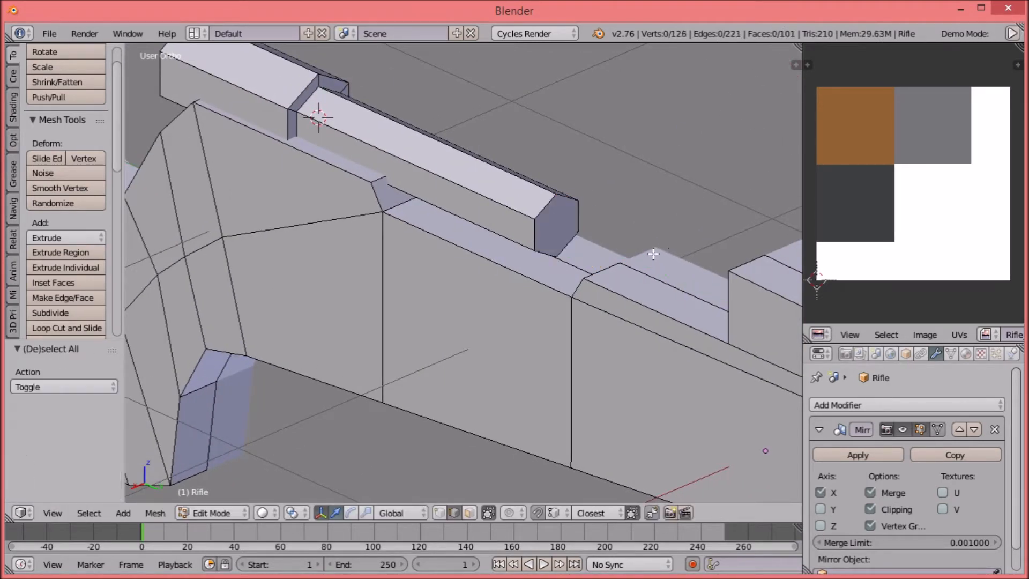
Step: Move the bolt's hexagonal front end forward 0.099 along Y
alt+right_click(544, 216)
key(g)
key(y)
click(596, 240)
middle_drag(596, 240, 625, 274)
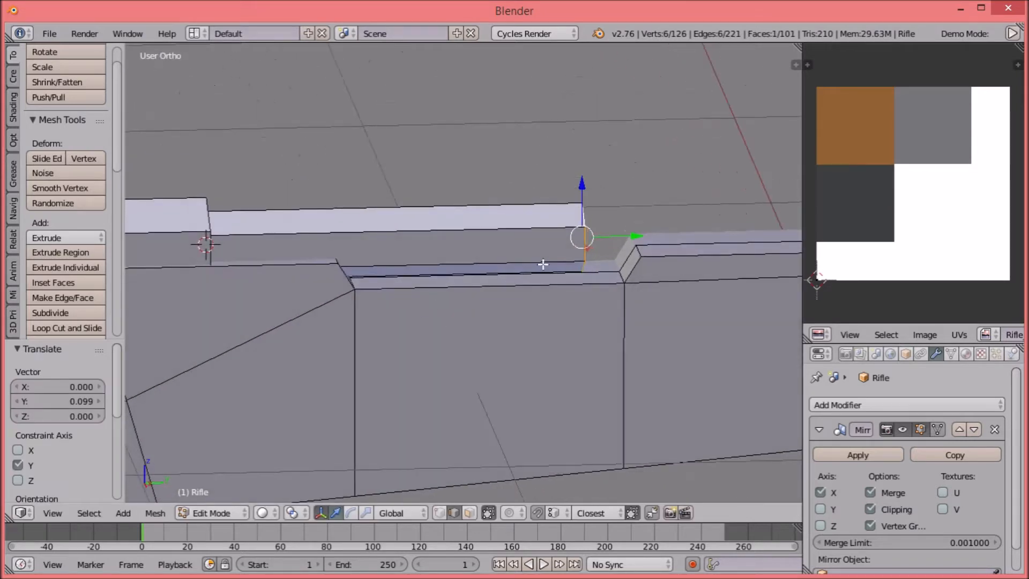
Step: Reveal the hidden parts, then slide the linked bolt back along Y and return it against the receiver to test its travel
key(a)
key(alt+h)
key(a)
key(l)
key(KP_Decimal)
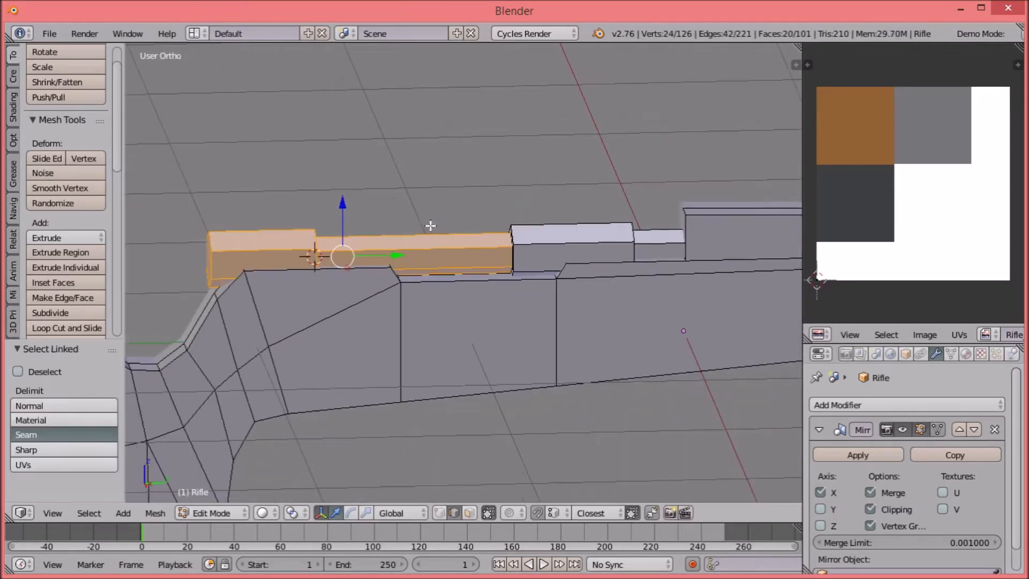
key(g)
key(y)
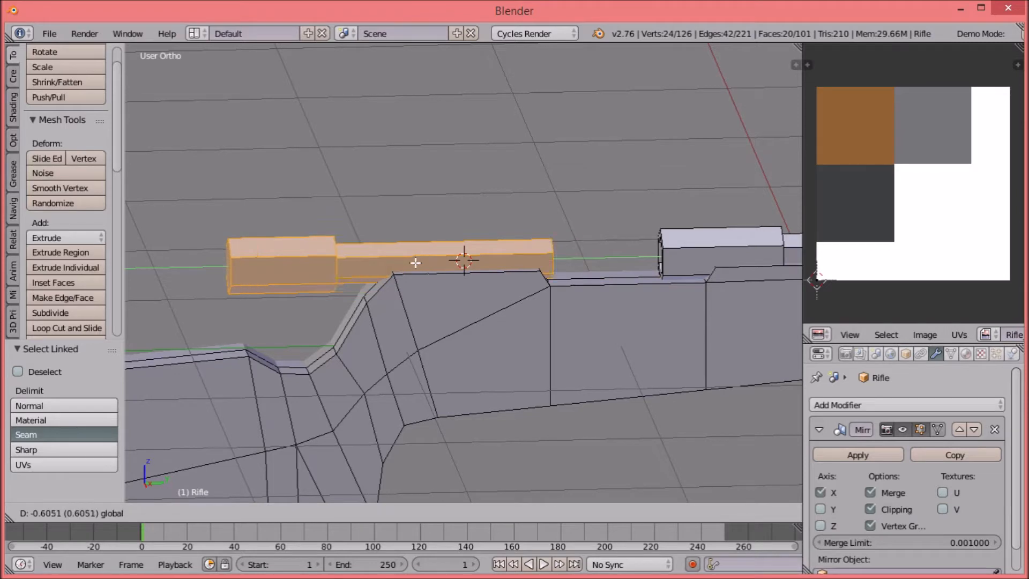
click(461, 321)
scroll(462, 321, down, 5)
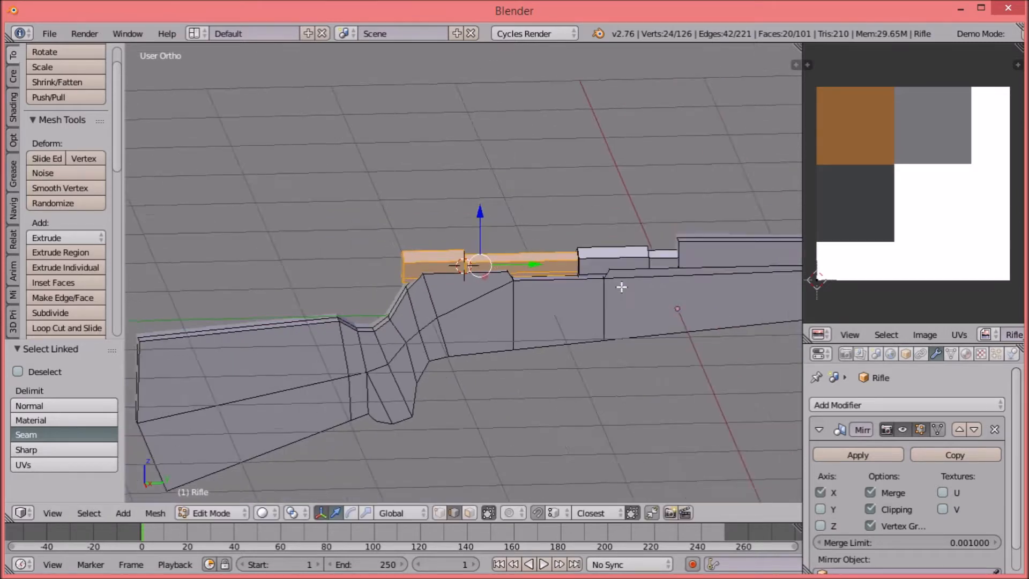
shift+middle_drag(729, 308, 524, 313)
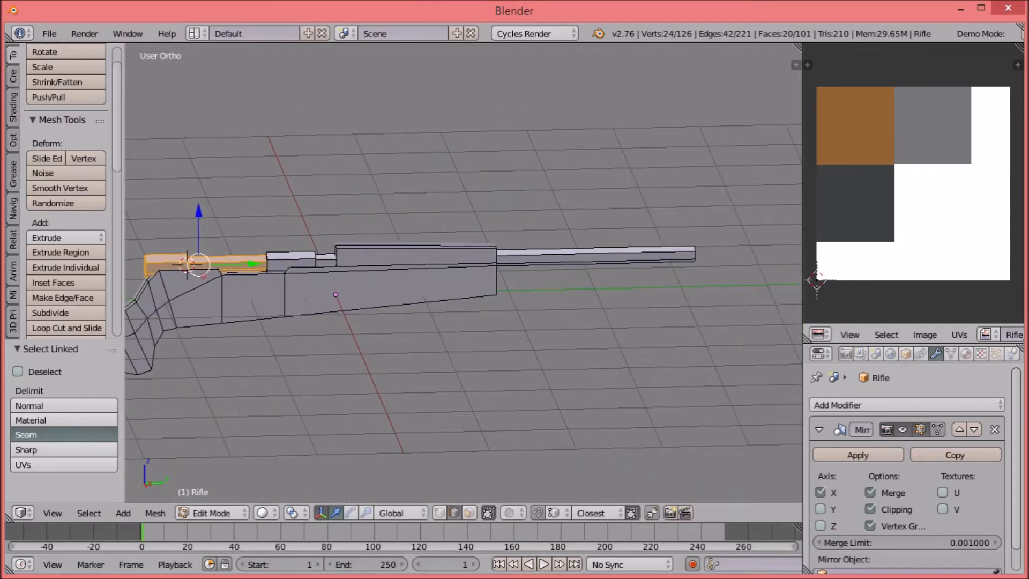
Step: Map the UVs of the metal barrel, receiver and bolt to the dark grey palette swatch and preview the rendered colours
key(a)
key(KP_3)
shift+middle_drag(463, 205, 640, 179)
key(a)
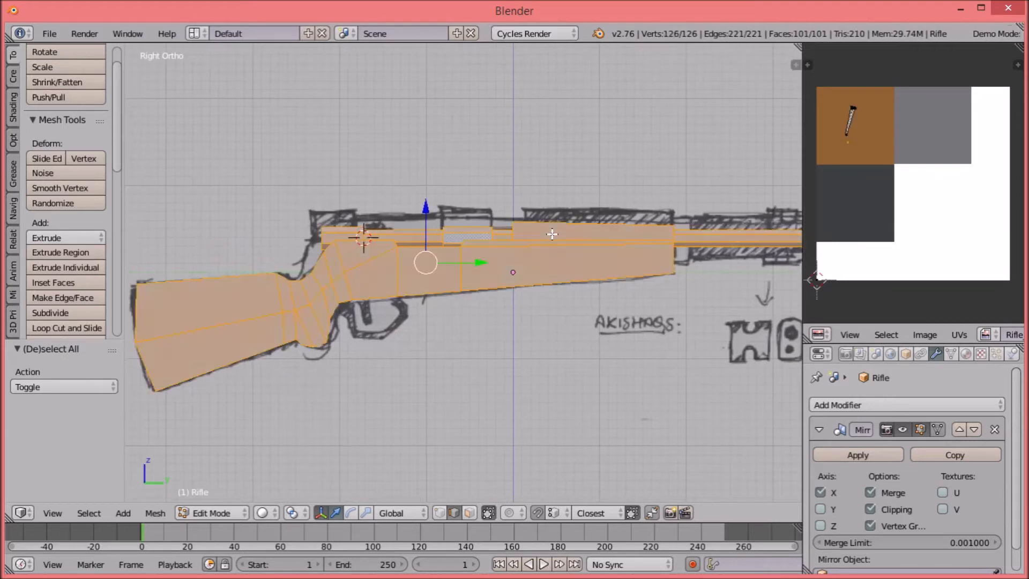
click(879, 207)
key(a)
key(shift+z)
scroll(626, 151, down, 2)
key(shift+z)
Step: Map the UVs of the receiver block and the bolt's rear block to the lighter grey swatch and preview the rendered rifle
scroll(429, 175, up, 7)
mouse_move(429, 174)
middle_down()
mouse_move(478, 259)
mouse_move(481, 232)
mouse_move(396, 244)
middle_up()
key(l)
key(l)
key(l)
click(939, 138)
key(a)
key(KP_3)
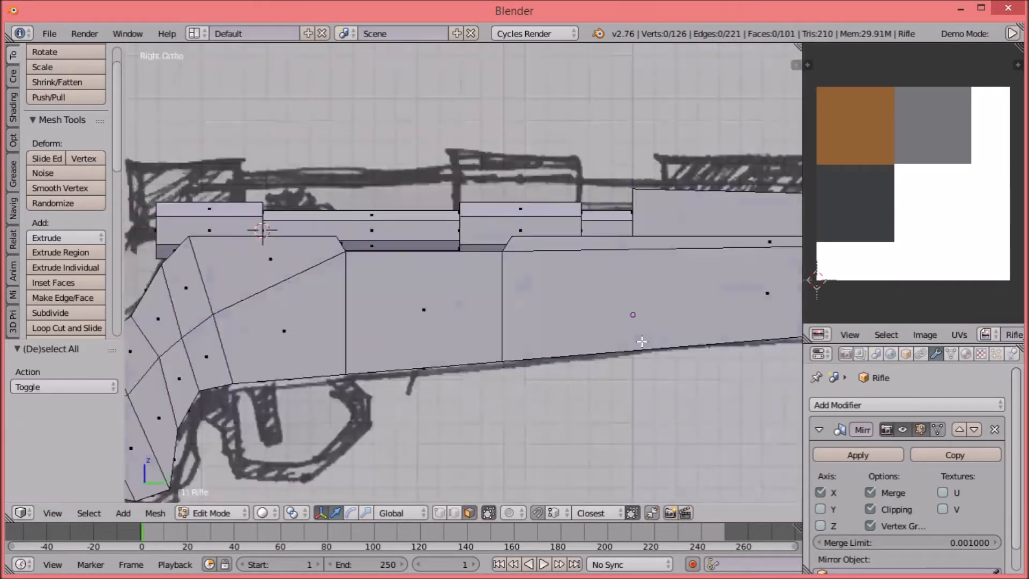
key(shift+z)
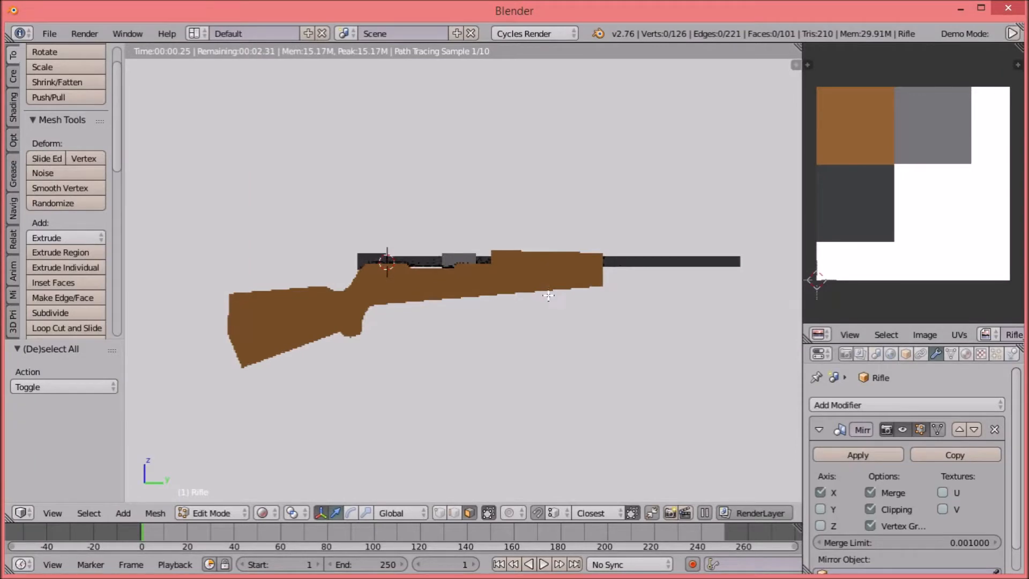
key(shift+z)
Step: Narrow the upper handguard by moving its side face inward about 0.011 along X
scroll(522, 311, up, 5)
scroll(522, 311, up, 1)
shift+middle_drag(658, 311, 411, 310)
scroll(411, 310, up, 3)
shift+middle_drag(168, 327, 338, 300)
right_click(338, 299)
middle_drag(430, 278, 561, 301)
drag(201, 266, 204, 266)
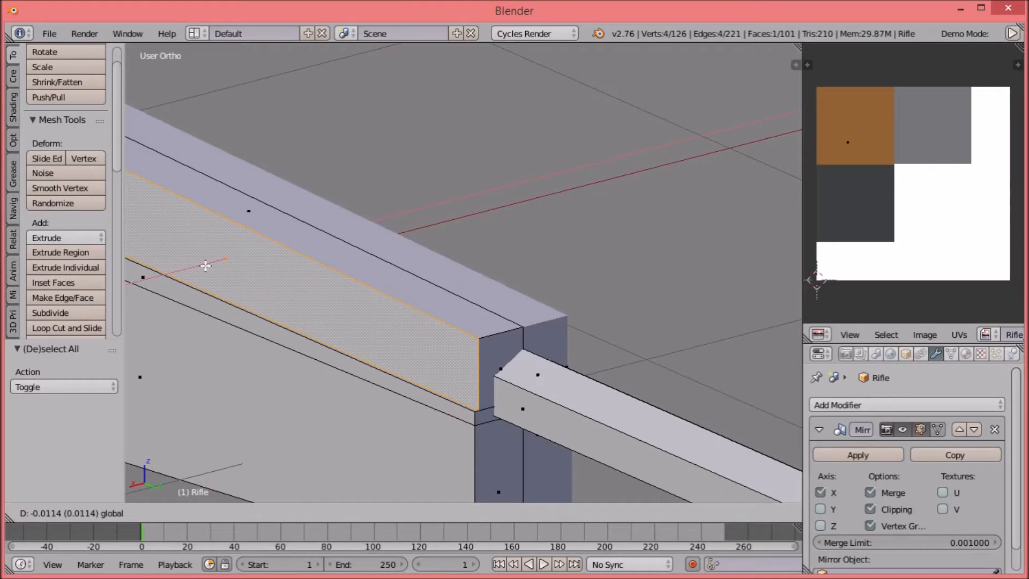
drag(206, 266, 207, 265)
key(a)
shift+middle_drag(507, 445, 473, 335)
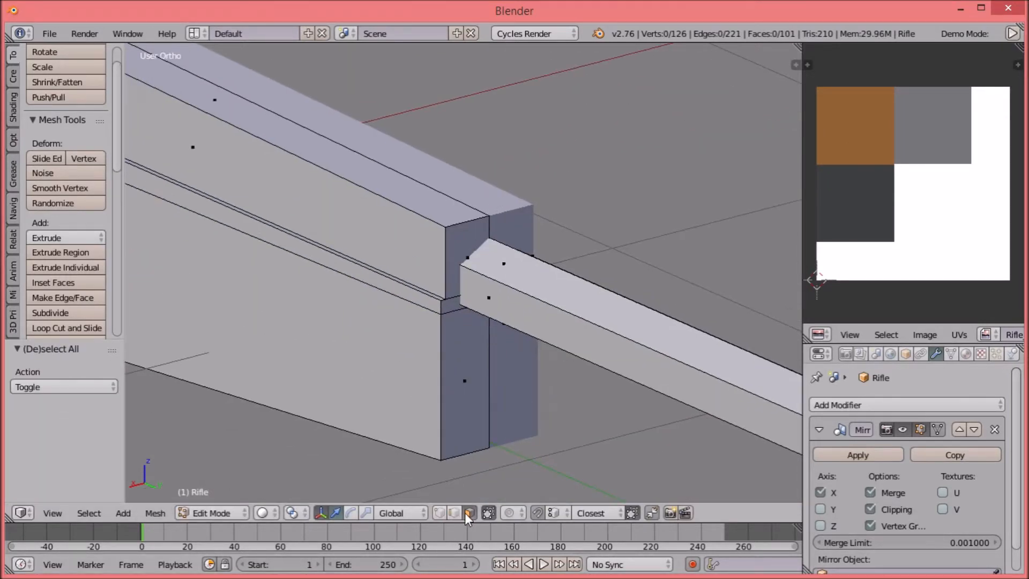
Step: Duplicate the upper handguard's front face in place and adjust its edges to span nearly the full height of the stock's front
key(shift+d)
right_click(506, 320)
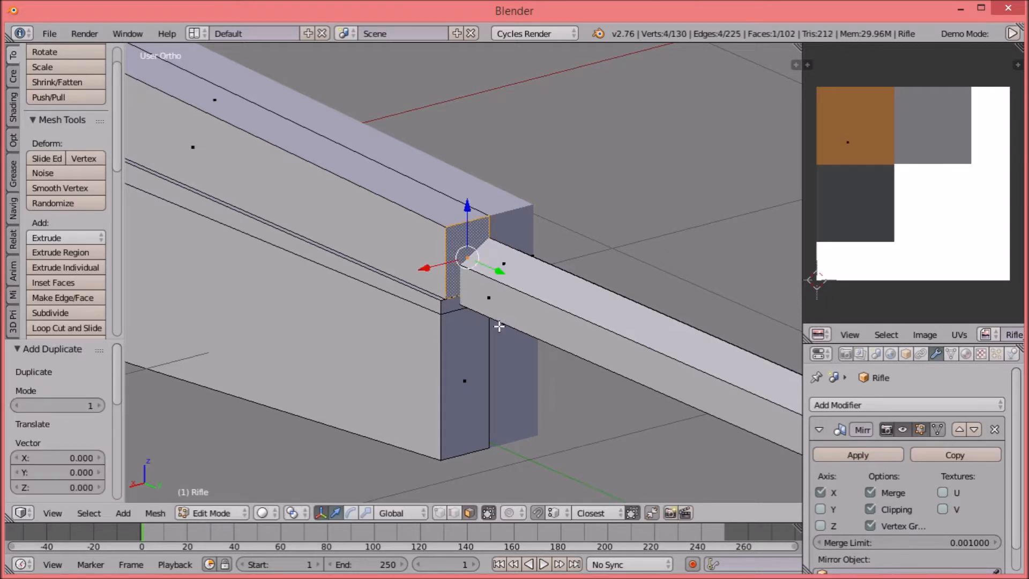
drag(469, 209, 469, 213)
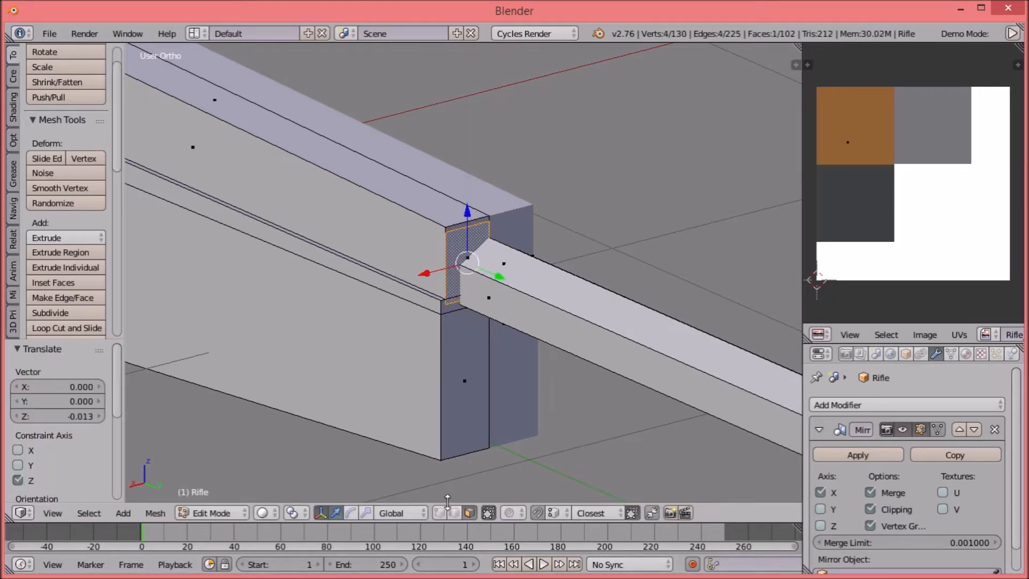
drag(463, 269, 489, 400)
right_click(468, 225)
drag(465, 172, 465, 176)
Step: Extrude the duplicated plate forward about 0.2 from the stock's front to form a collar around the barrel
middle_drag(451, 257, 501, 415)
key(KP_3)
key(l)
key(KP_3)
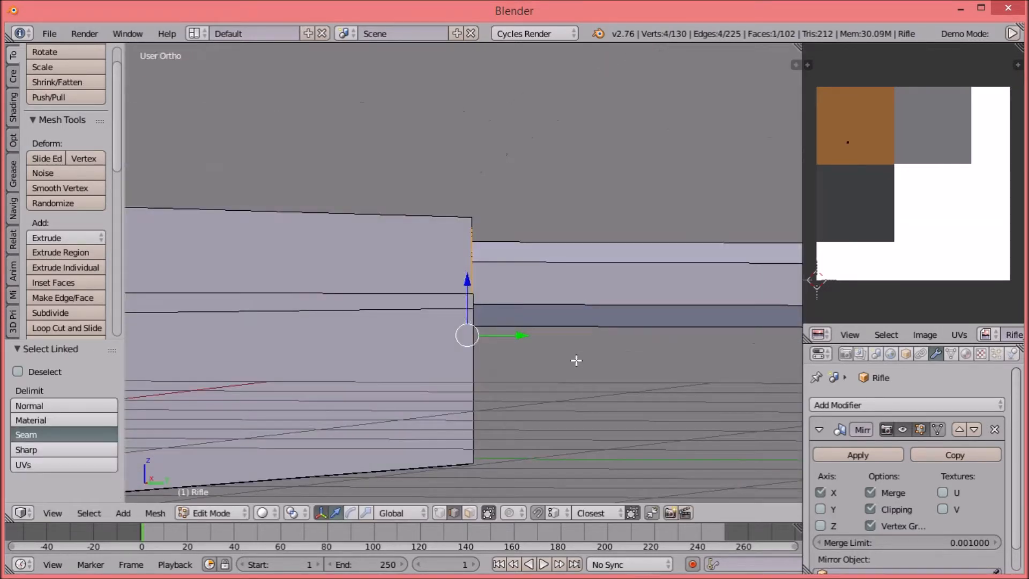
key(e)
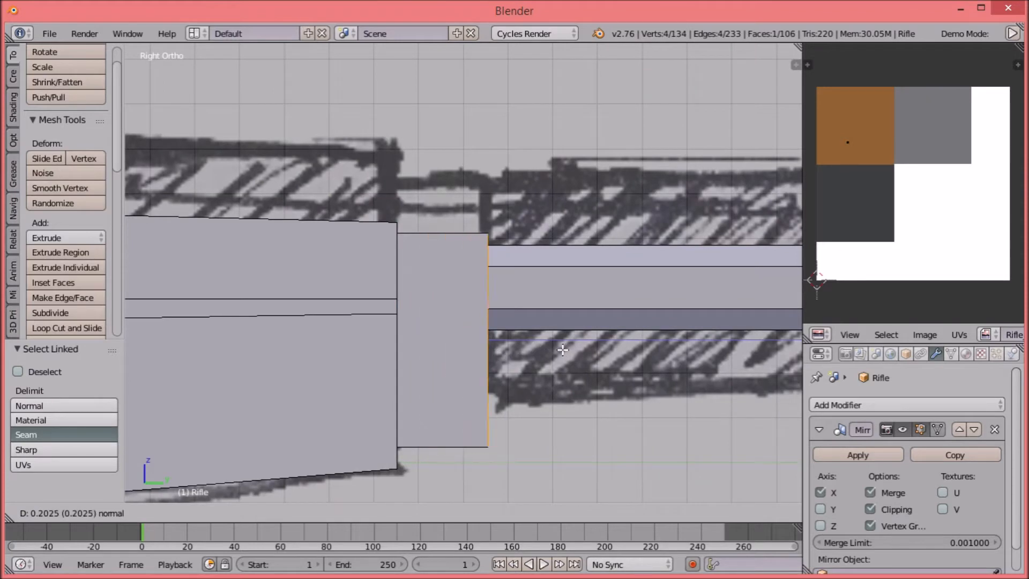
click(563, 349)
Step: Select the linked collar block and map its UVs to the lighter grey palette swatch
key(l)
key(a)
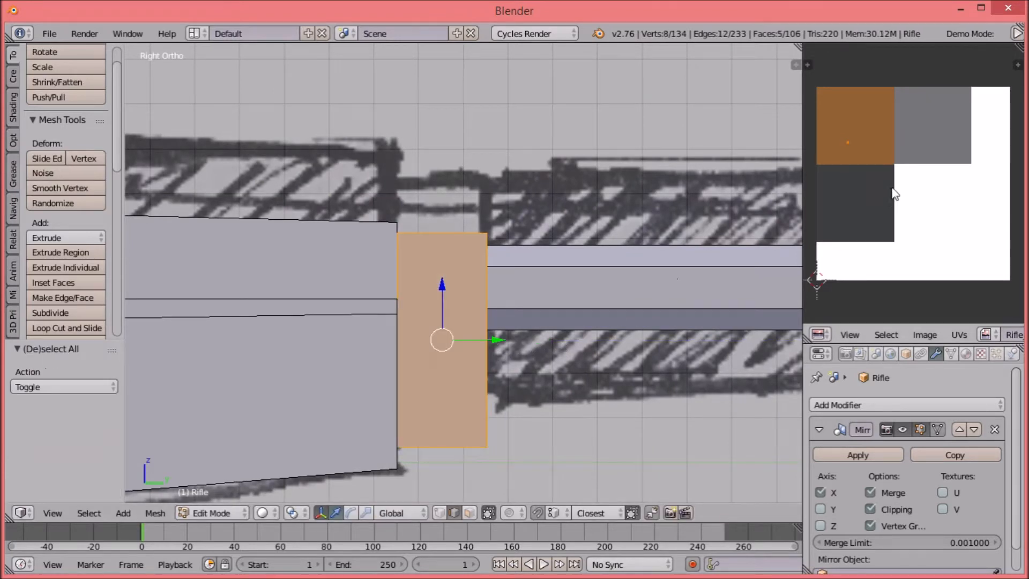
click(953, 184)
key(a)
Step: Extrude the collar's front face and move it 0.876 forward along Y
key(z)
click(568, 244)
key(z)
mouse_move(565, 348)
middle_down()
mouse_move(431, 456)
mouse_move(454, 464)
middle_up()
middle_drag(530, 418, 475, 356)
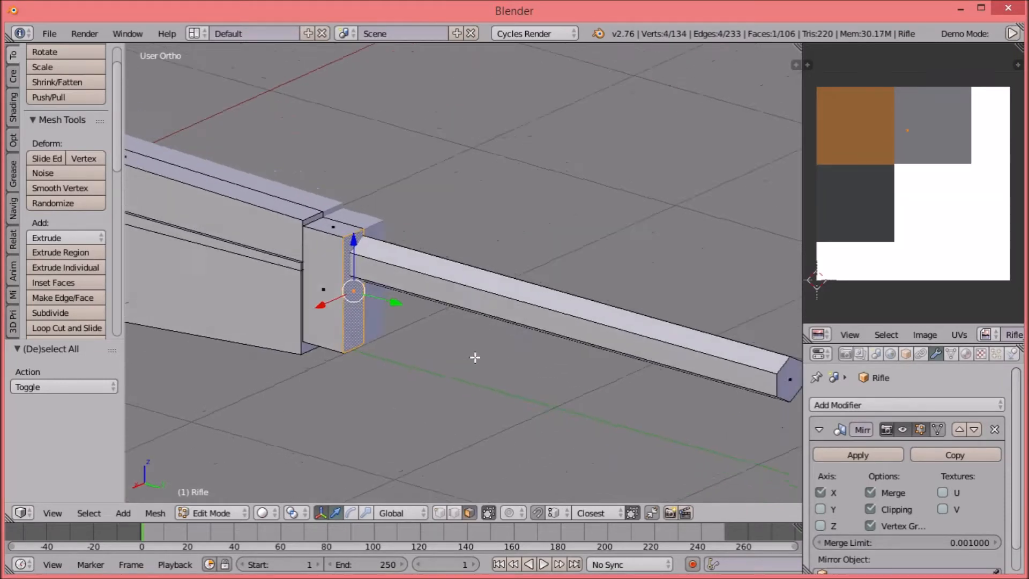
key(KP_3)
scroll(404, 303, up, 3)
key(e)
right_click(318, 298)
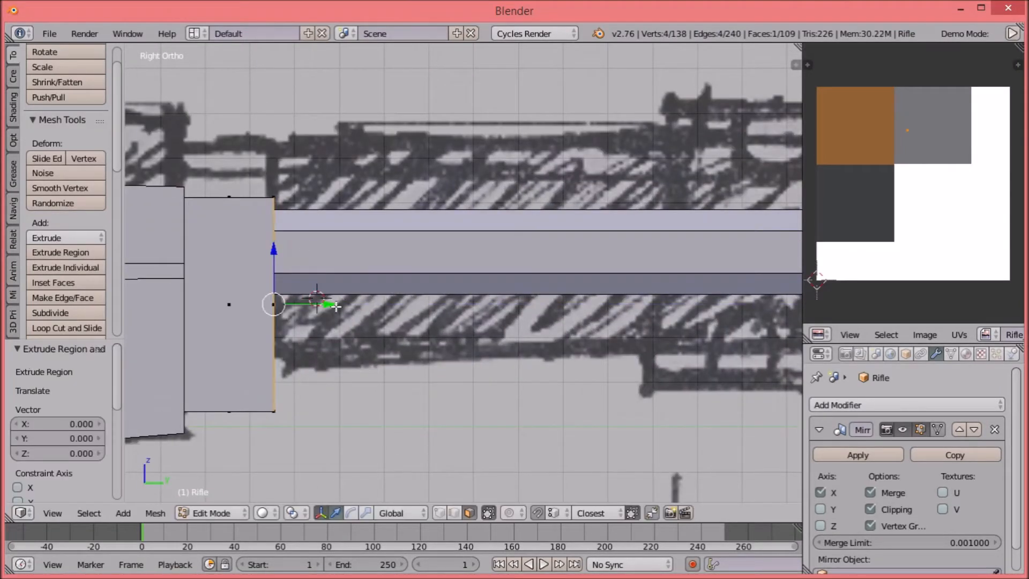
key(g)
key(y)
click(536, 310)
scroll(641, 321, down, 3)
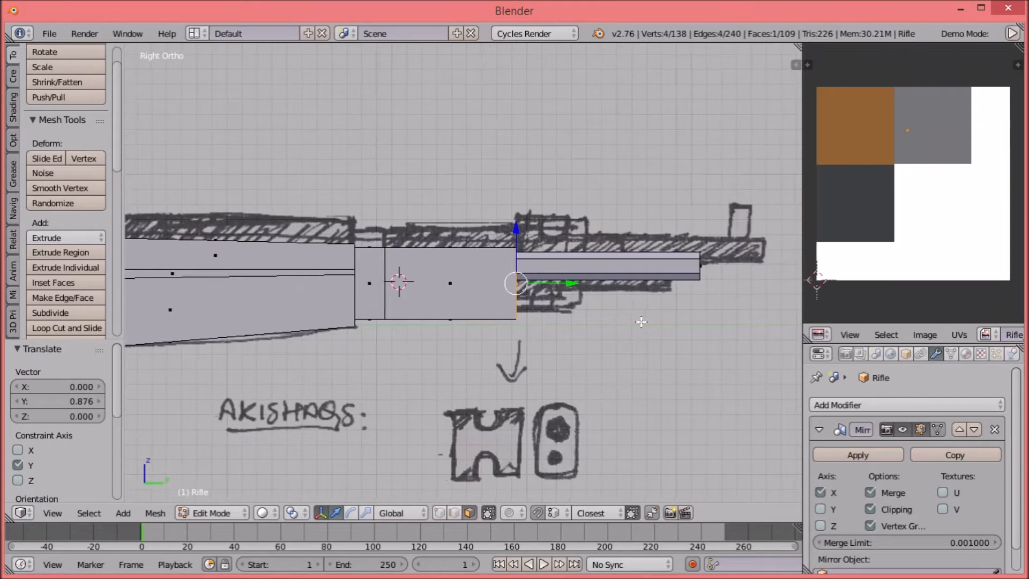
Step: Move the extruded front face further forward along Y to the end of the sketched front section
scroll(638, 323, up, 3)
drag(486, 296, 615, 304)
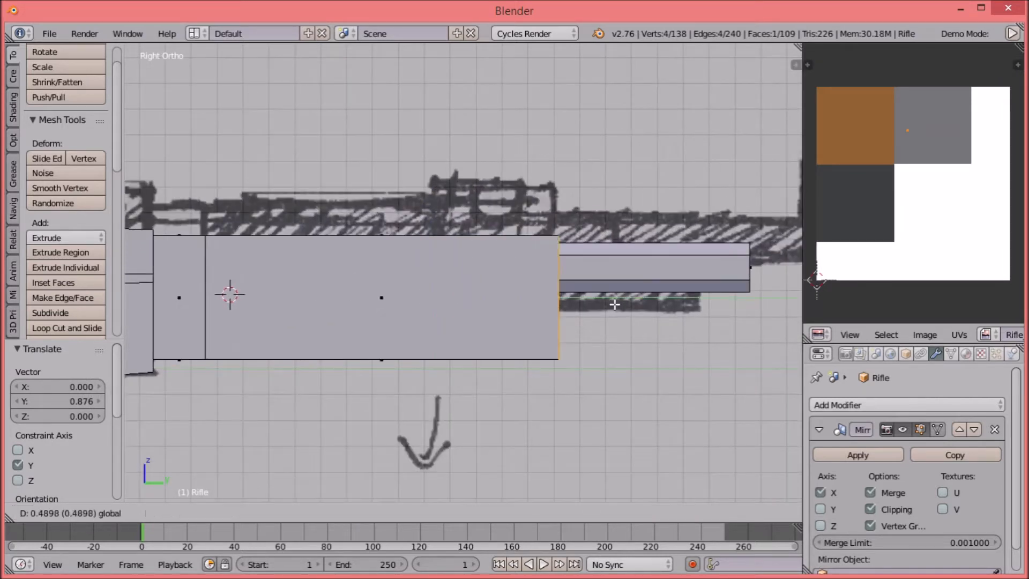
click(600, 303)
key(a)
Step: Raise the front section's lower front edge along Z to taper its underside toward the muzzle
key(z)
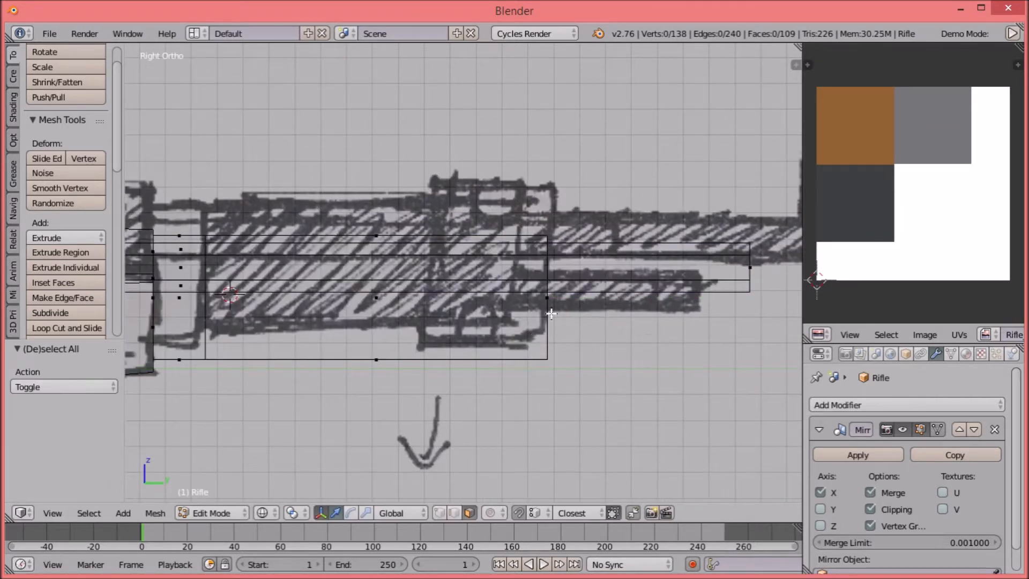
drag(547, 318, 550, 272)
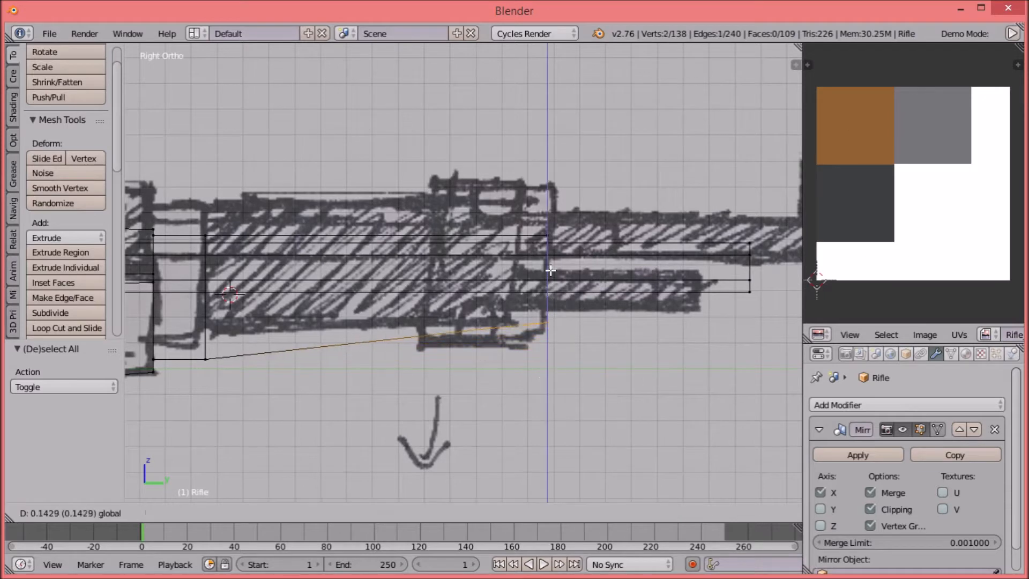
click(552, 288)
key(a)
key(z)
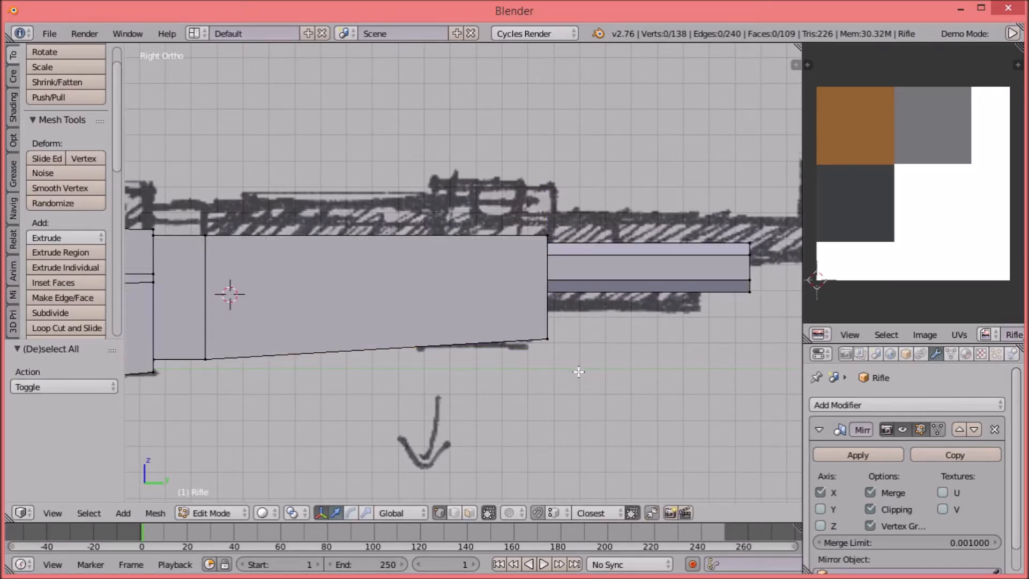
Step: Box-select the bottom vertices of the collar and front section and raise them slightly to follow the sketch
scroll(485, 369, down, 6)
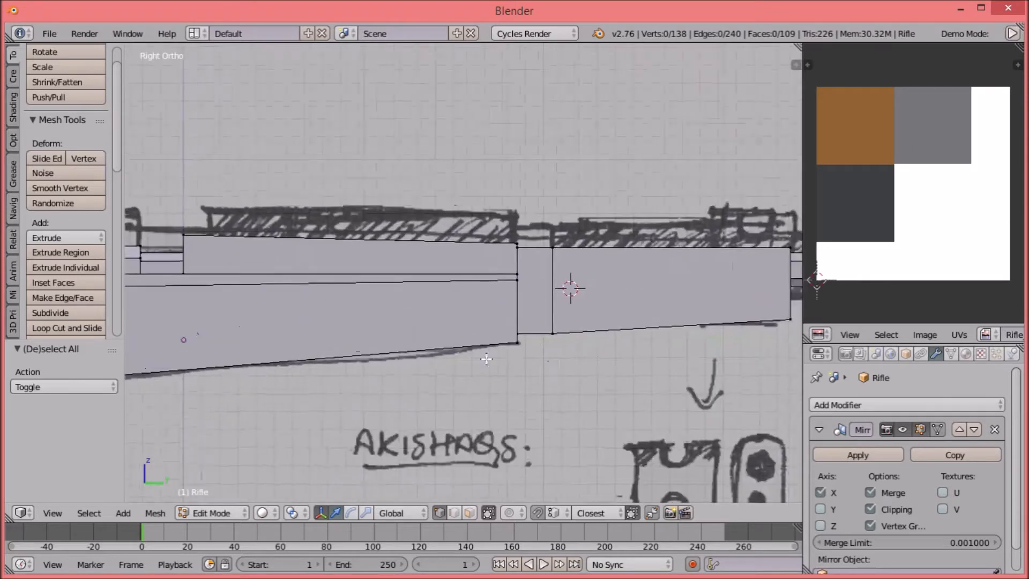
shift+middle_drag(486, 358, 368, 365)
key(z)
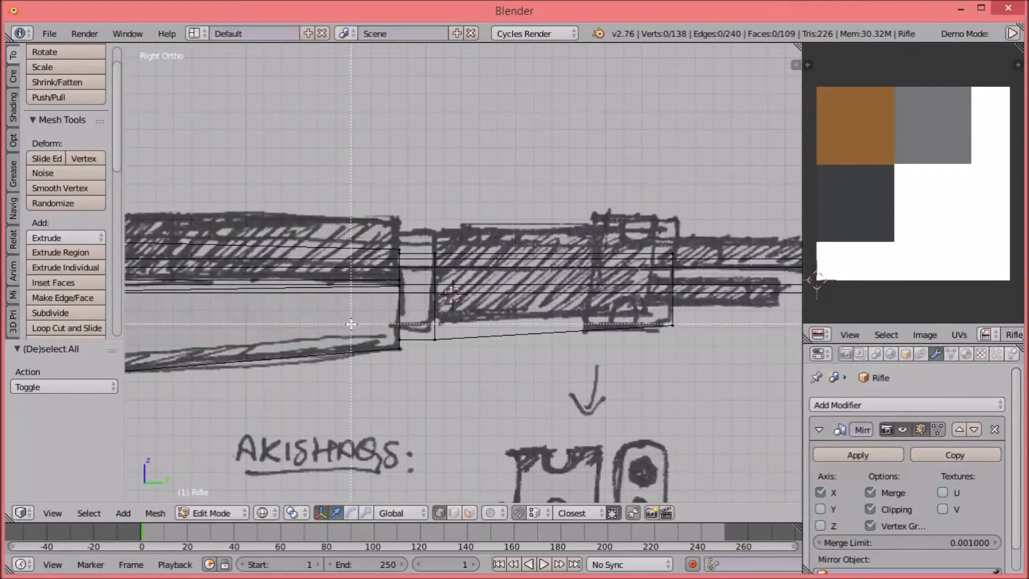
key(b)
drag(492, 276, 500, 278)
key(a)
key(z)
Step: Move the collar's side face inward 0.019 along X
scroll(538, 379, down, 2)
middle_drag(584, 343, 535, 374)
scroll(528, 322, up, 7)
middle_drag(400, 357, 234, 398)
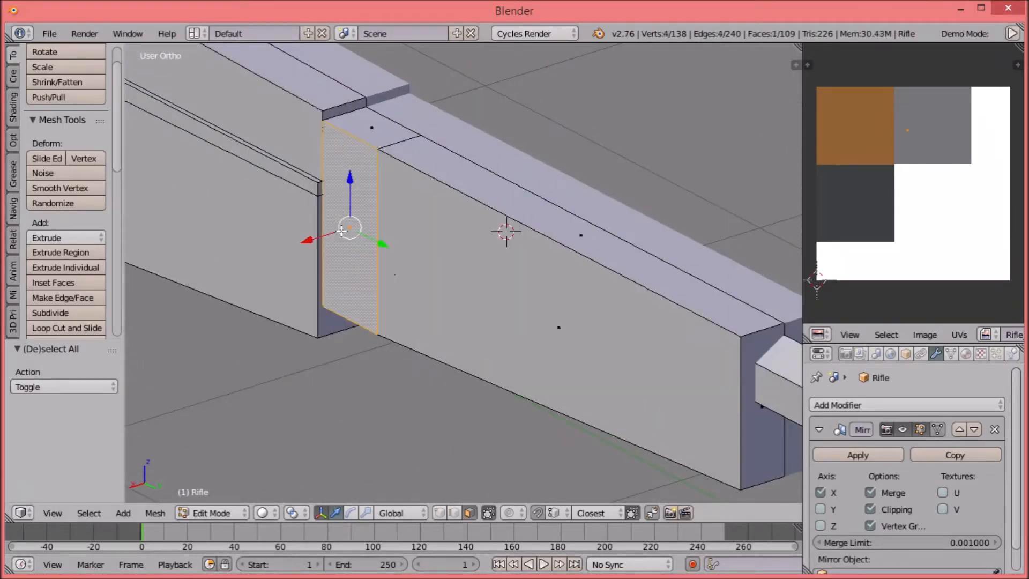
key(g)
key(x)
click(448, 249)
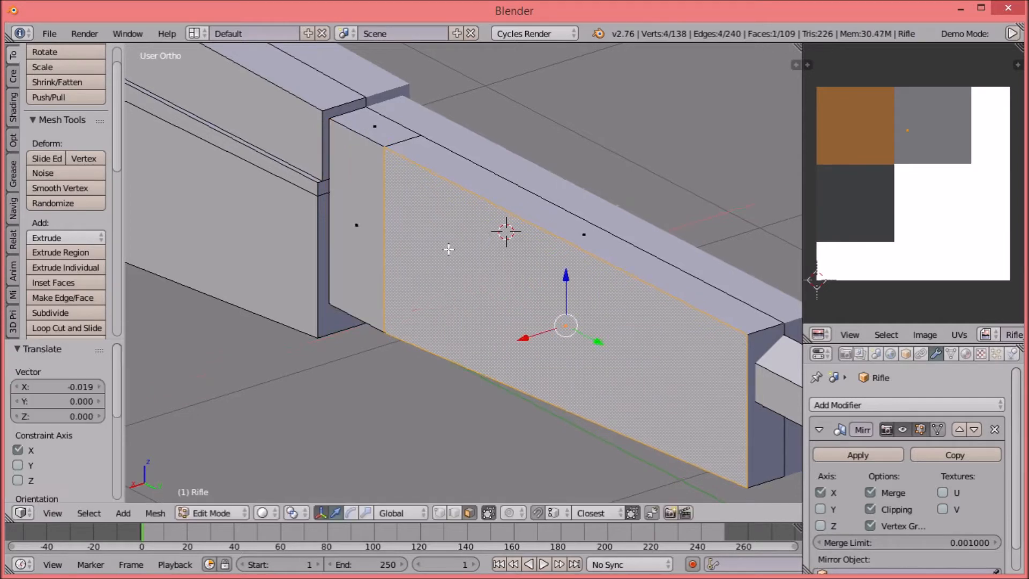
Step: Try extruding the front section's side face outward along X
key(e)
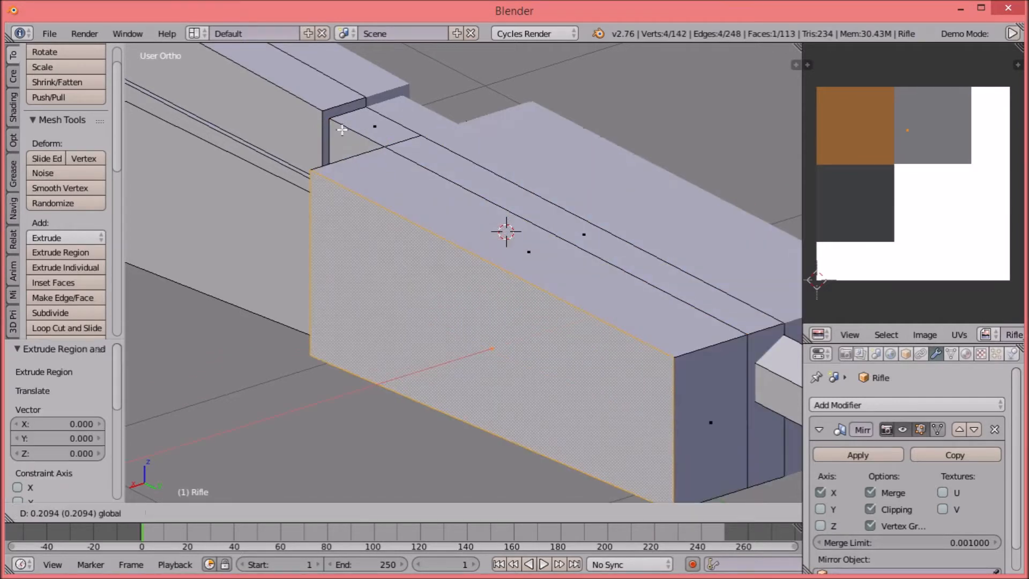
click(418, 160)
key(a)
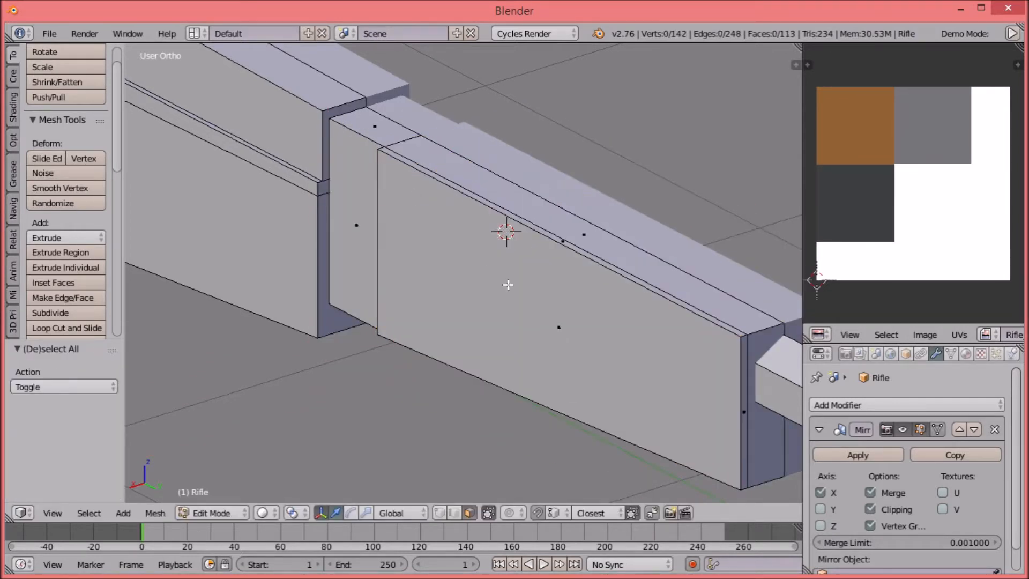
key(ctrl+z)
key(ctrl+z)
key(ctrl+z)
Step: Box-select the front section's lower front vertices in side view and lower them slightly to soften the underside taper
key(a)
scroll(508, 285, down, 2)
middle_drag(501, 293, 565, 253)
key(KP_3)
shift+middle_drag(609, 278, 482, 258)
click(444, 512)
key(z)
key(a)
key(a)
key(b)
drag(570, 377, 622, 338)
drag(597, 302, 597, 314)
key(a)
key(z)
Step: Box-select the barrel's muzzle vertices and extend them forward along Y to the sketched barrel end
scroll(625, 343, down, 3)
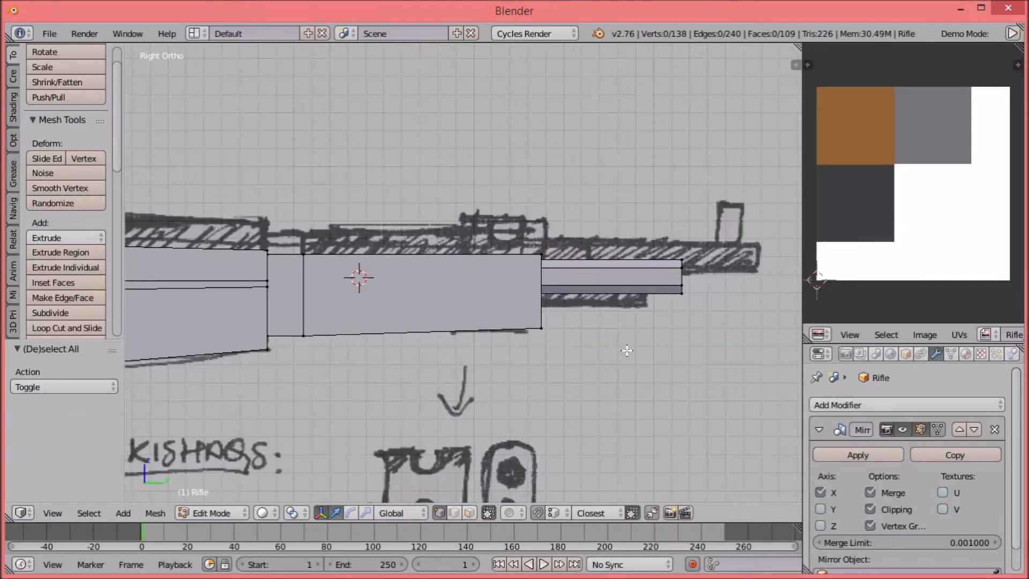
shift+middle_drag(625, 297, 512, 309)
key(z)
key(b)
drag(523, 360, 605, 224)
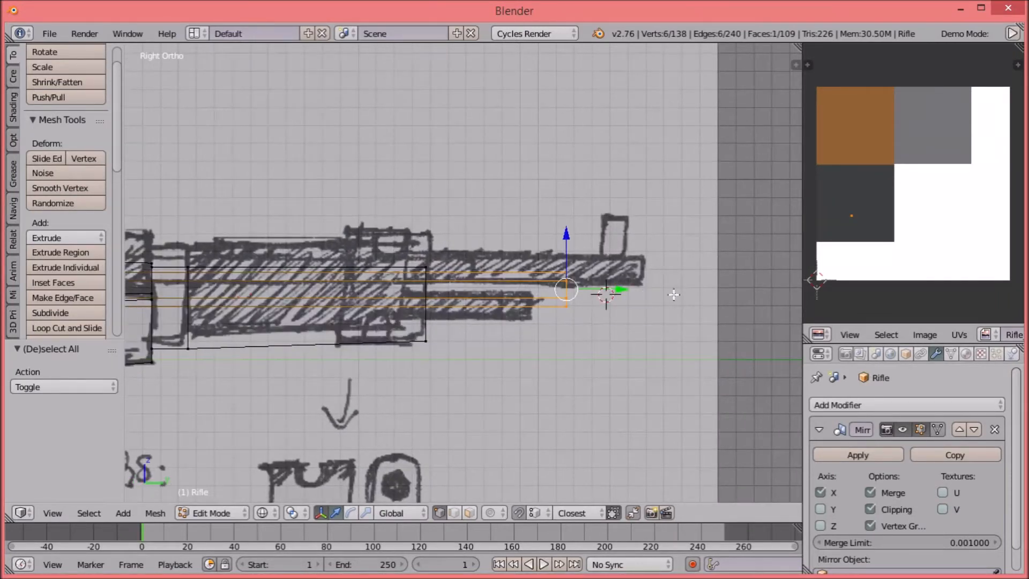
drag(619, 290, 708, 285)
drag(702, 287, 697, 287)
Step: Duplicate the barrel's hexagonal muzzle face and lower the copy below the barrel along Z
key(z)
mouse_move(697, 294)
middle_down()
mouse_move(652, 378)
mouse_move(484, 354)
middle_up()
scroll(652, 379, up, 3)
key(shift+d)
right_click(571, 233)
key(g)
key(z)
click(524, 271)
Step: Scale down the duplicated hexagon and place it at the front section's end, 1.23 back along Y and raised 0.02 along Z
key(g)
key(y)
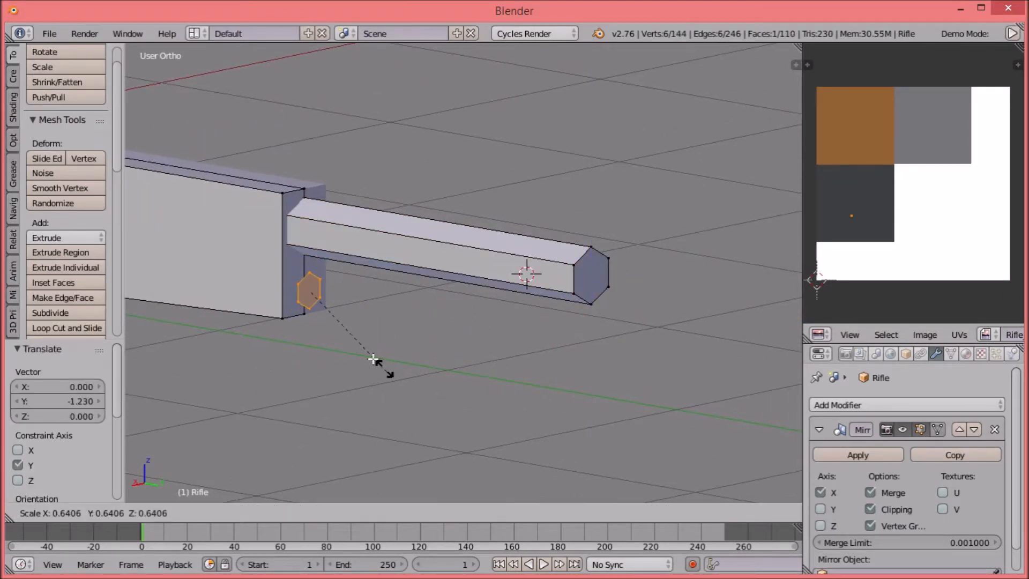
click(324, 291)
key(g)
key(z)
click(309, 298)
key(z)
key(KP_3)
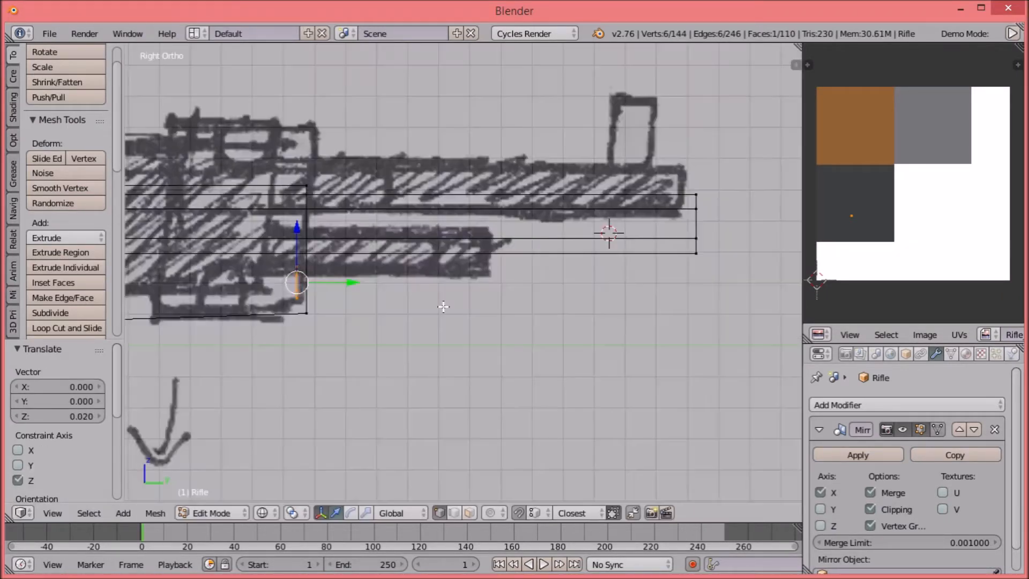
Step: Extrude the small hexagon forward along Y to the sketched end of the lower rod
key(z)
key(e)
click(596, 285)
key(a)
scroll(565, 301, down, 1)
scroll(432, 349, up, 6)
middle_drag(565, 300, 538, 367)
scroll(538, 367, down, 3)
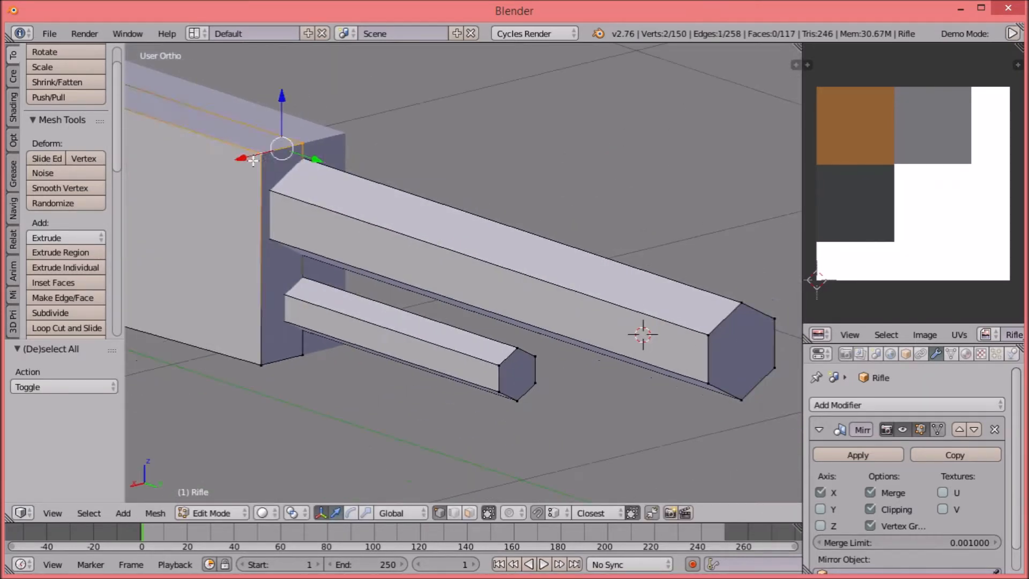
Step: Duplicate the front section's upper front edge and lower the copy to just above the lower rod
key(shift+d)
drag(281, 97, 291, 229)
drag(318, 292, 297, 287)
key(z)
right_click(239, 277)
drag(221, 284, 279, 245)
Step: Extrude the duplicated edge forward 0.491 along Y into a flat strip above the rod
key(e)
click(278, 245)
drag(307, 290, 376, 342)
drag(470, 384, 467, 373)
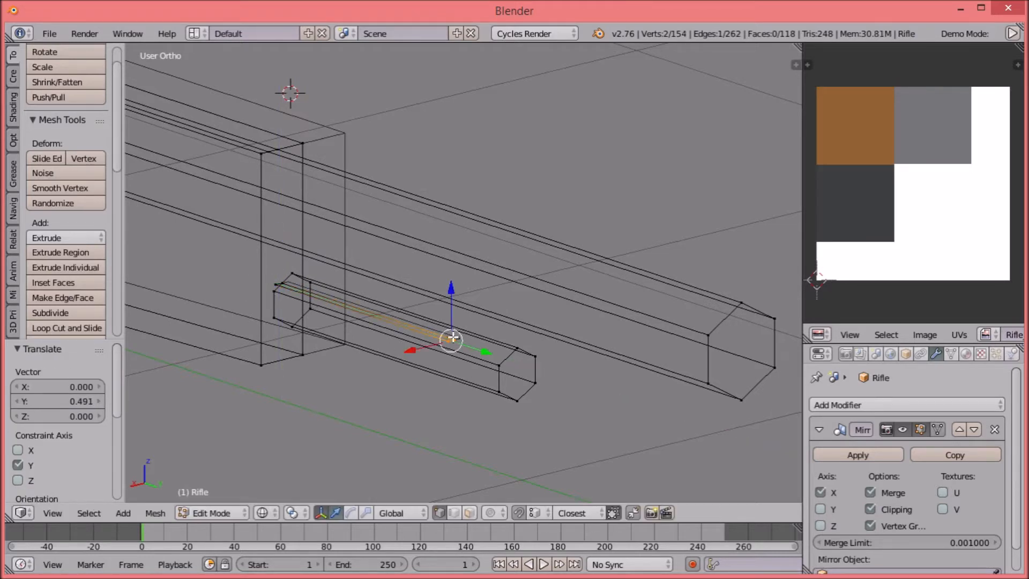
Step: Extrude the whole strip into a solid filler between barrel and rod, and shift its front vertices forward along Y
key(l)
key(e)
click(369, 214)
key(z)
key(KP_3)
key(z)
key(a)
mouse_move(498, 238)
ctrl+mouse_down()
mouse_move(524, 261)
mouse_move(517, 243)
ctrl+mouse_up()
drag(545, 288, 590, 286)
key(a)
Step: Select the filler piece between barrel and rod, move its UVs onto the light grey swatch and preview it rendered
key(z)
scroll(498, 318, down, 6)
key(shift+z)
key(shift+z)
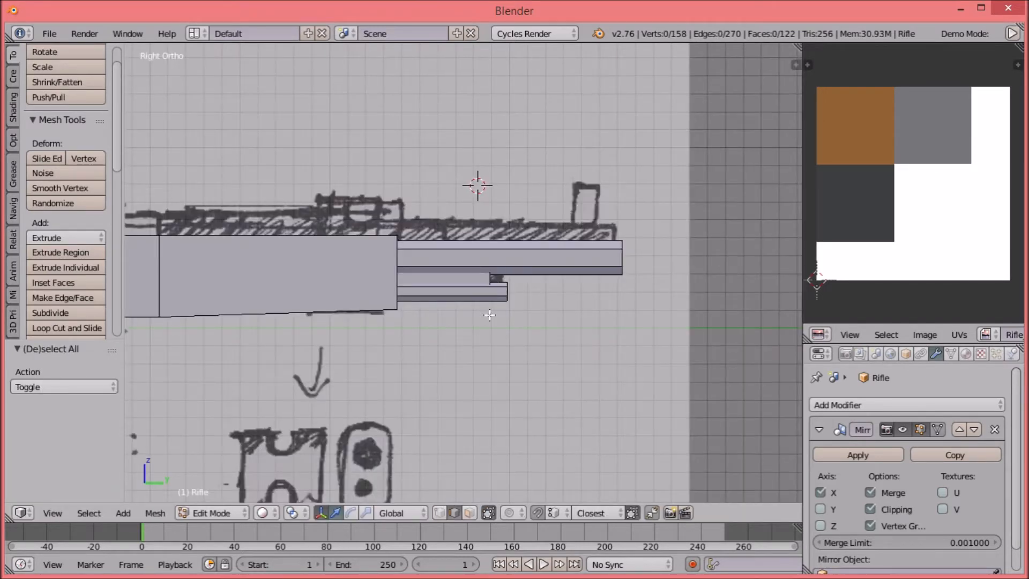
key(ctrl+l)
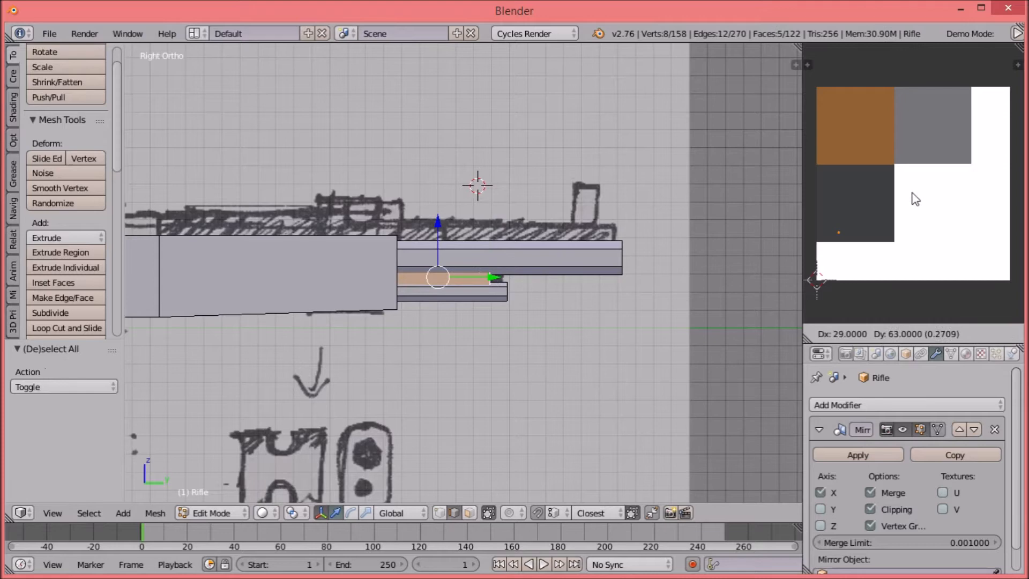
click(978, 129)
key(a)
key(shift+z)
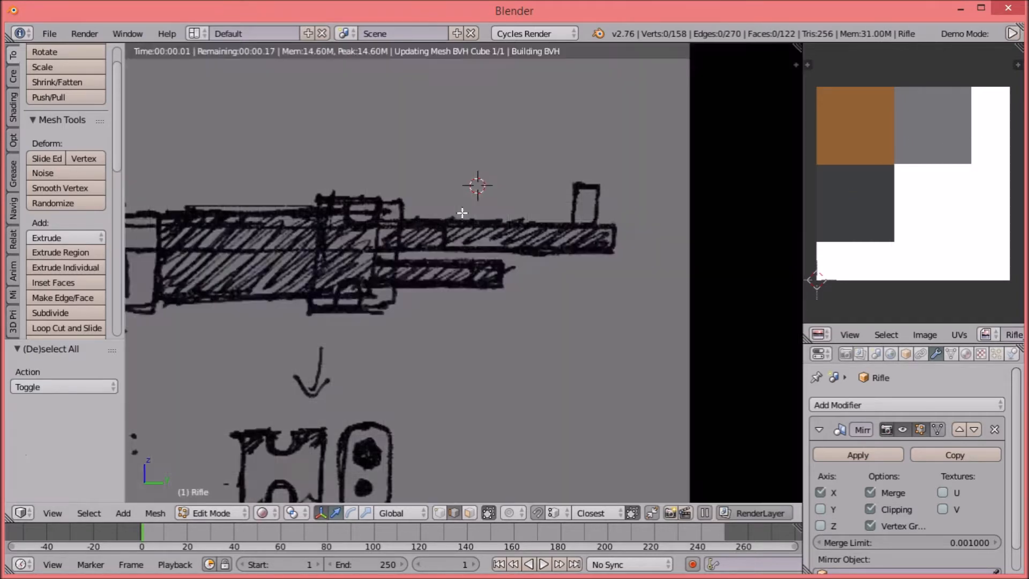
click(471, 354)
key(shift+z)
Step: Move the front section's UVs onto the brown swatch and check the whole rifle in a rendered side view
shift+middle_drag(394, 404, 545, 407)
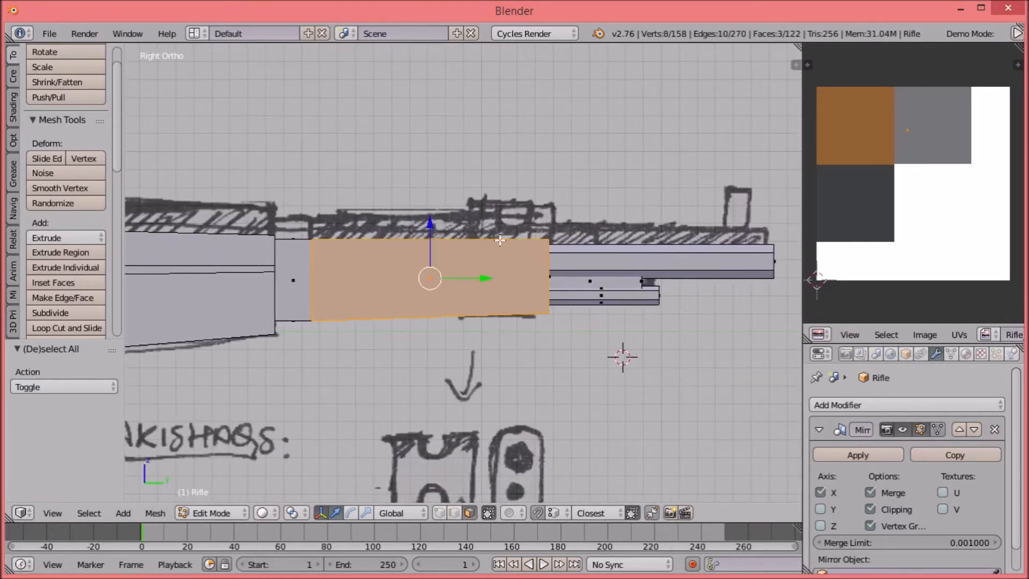
middle_drag(444, 239, 500, 303)
click(834, 162)
key(a)
key(z)
scroll(359, 208, down, 8)
key(z)
key(KP_3)
scroll(500, 266, up, 3)
key(shift+z)
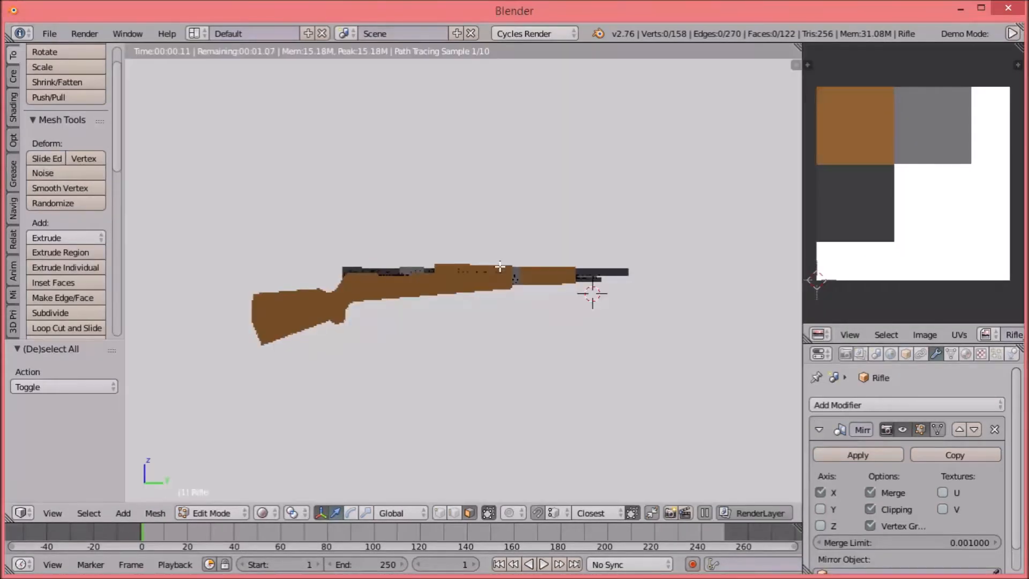
key(shift+z)
Step: Select the vertical edge at the front end of the rear receiver block and snap the 3D cursor to it
scroll(566, 316, up, 5)
right_click(475, 277)
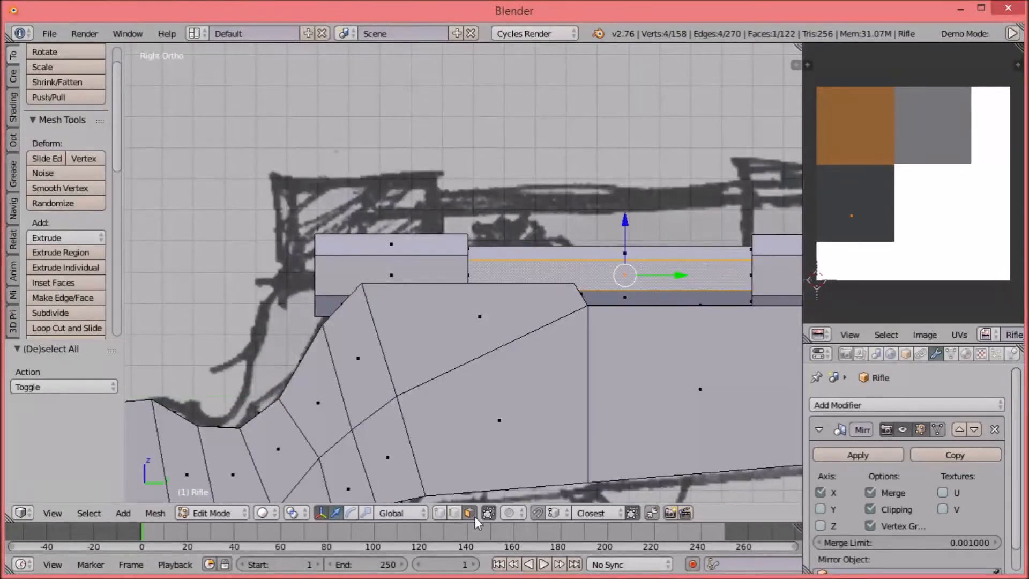
click(454, 513)
middle_drag(475, 245, 446, 285)
right_click(477, 251)
shift+middle_drag(574, 230, 308, 121)
scroll(523, 236, up, 3)
scroll(522, 237, down, 7)
scroll(324, 123, up, 6)
shift+middle_drag(227, 193, 567, 257)
key(space)
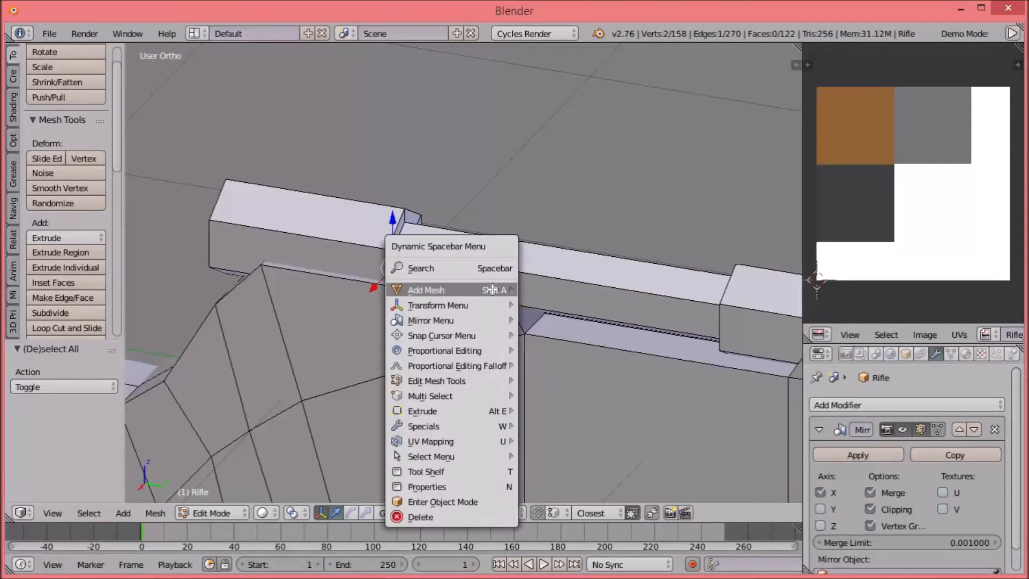
Step: Add a cube at the 3D cursor and disable Clipping in the Mirror modifier
key(space)
mouse_move(471, 260)
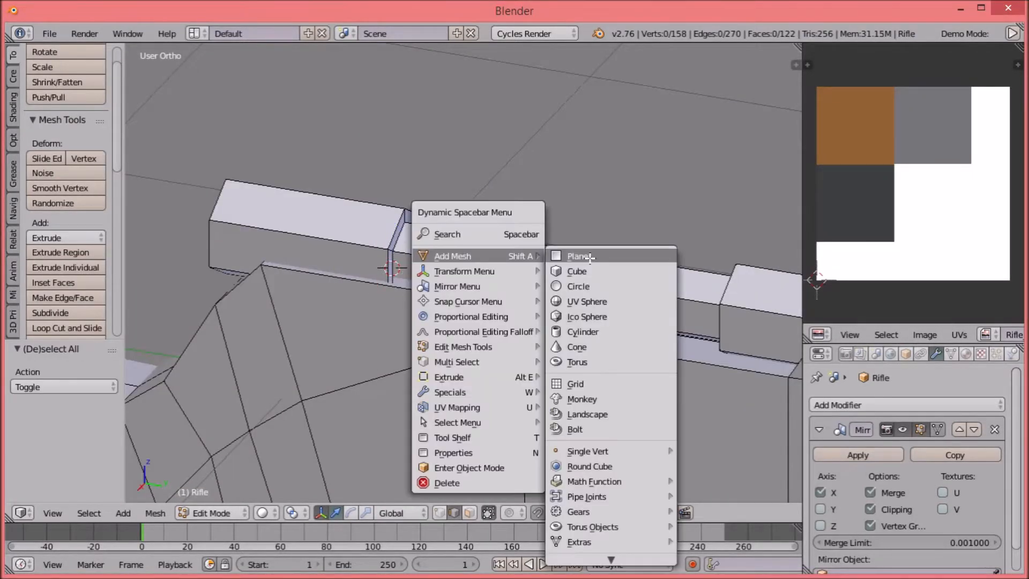
click(593, 273)
scroll(672, 384, down, 4)
middle_drag(664, 326, 536, 323)
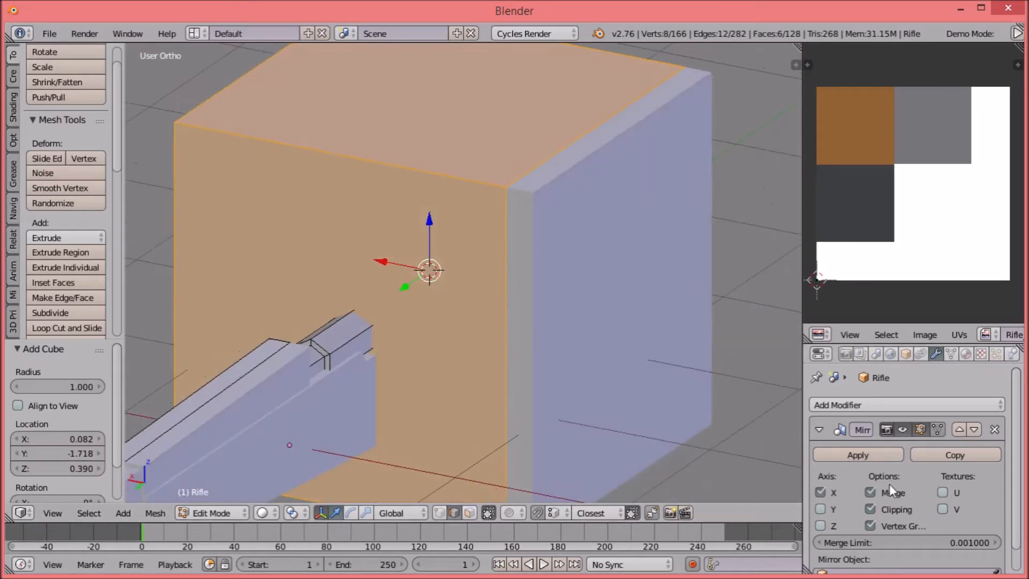
right_click(545, 317)
Step: Scale the cube by 0.144 and then further down to bolt-handle thickness, positioning it at the receiver's side
key(ctrl+l)
key(s)
click(432, 304)
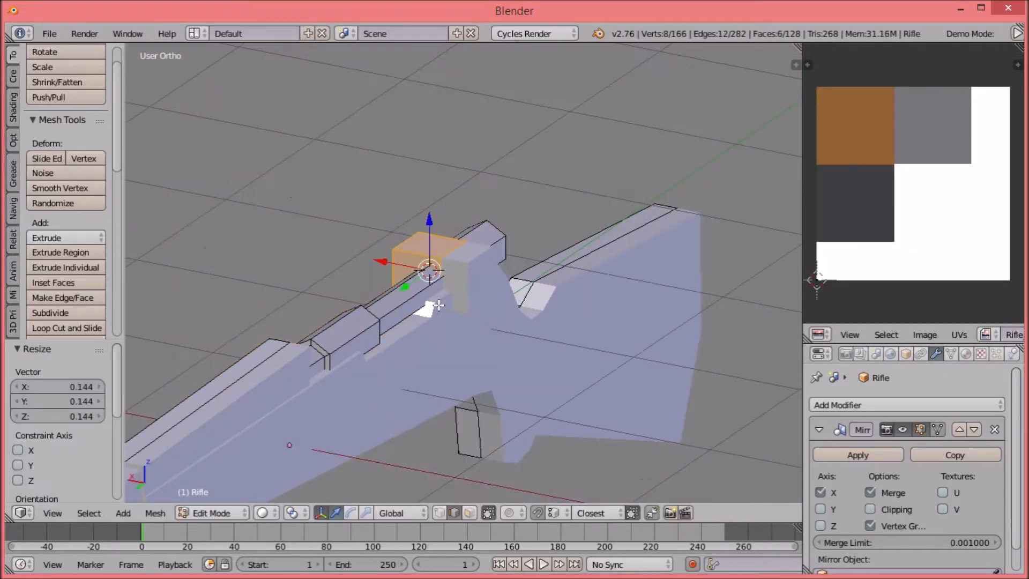
scroll(432, 303, up, 3)
middle_drag(432, 303, 586, 342)
key(s)
click(431, 292)
middle_drag(431, 292, 546, 284)
drag(425, 280, 444, 289)
key(s)
click(526, 346)
Step: Adjust the small cube's height along Z in wireframe so it sits against the receiver's side
middle_drag(526, 346, 619, 288)
scroll(589, 320, up, 6)
key(z)
drag(304, 257, 304, 241)
key(z)
Step: In front view, pull the cube's outer face out 0.051 along X, rotate it about 35° and lower it slightly
middle_drag(316, 356, 354, 371)
key(KP_1)
scroll(396, 304, down, 5)
drag(457, 272, 487, 263)
key(r)
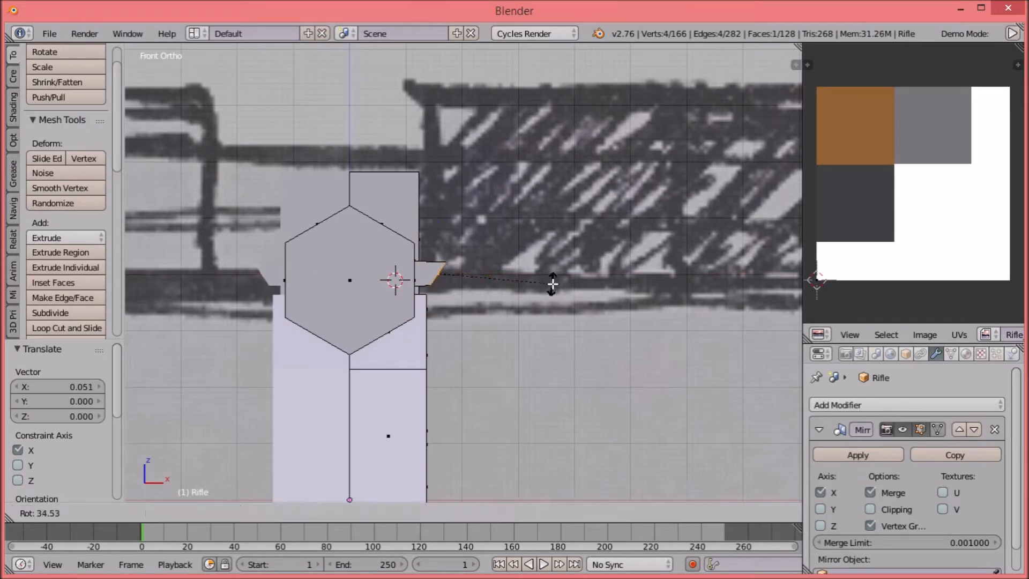
click(551, 285)
key(g)
click(451, 279)
Step: Extrude the handle's outer face about 0.077, then shift and rotate it to bend the handle downward
key(e)
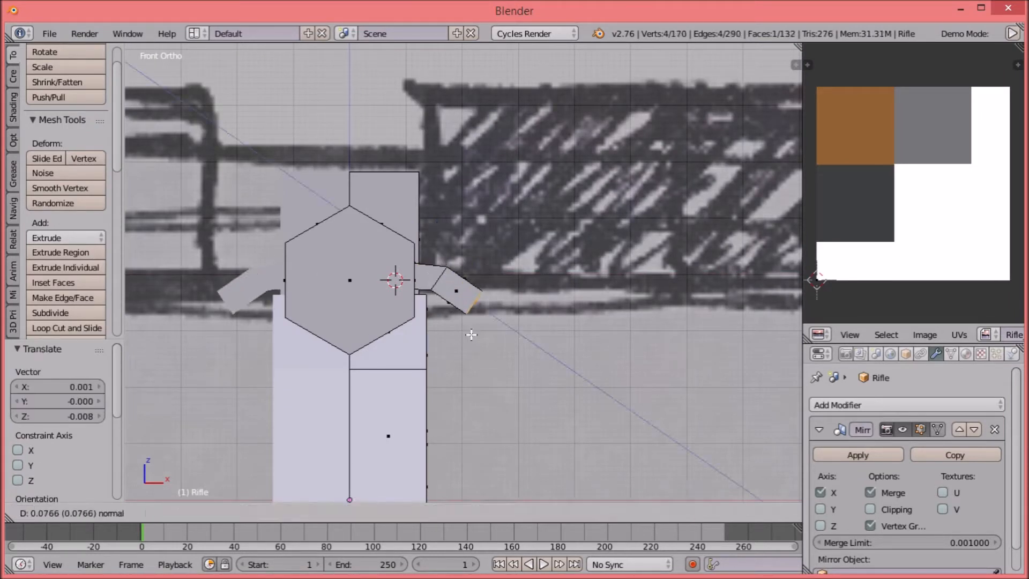
click(472, 335)
key(g)
click(466, 344)
key(t)
key(r)
click(535, 377)
Step: Extrude the handle's end face again, move and rotate it to lengthen the arm diagonally, and extrude it once more
key(e)
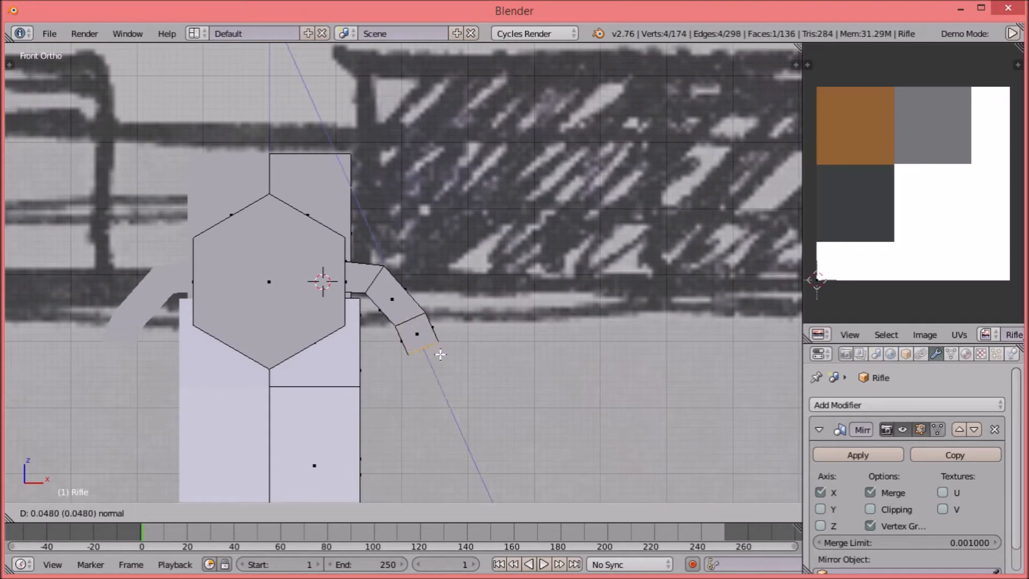
click(499, 393)
key(g)
click(485, 395)
key(r)
click(492, 259)
key(g)
click(487, 374)
key(e)
click(525, 384)
key(a)
middle_drag(614, 349, 531, 386)
key(space)
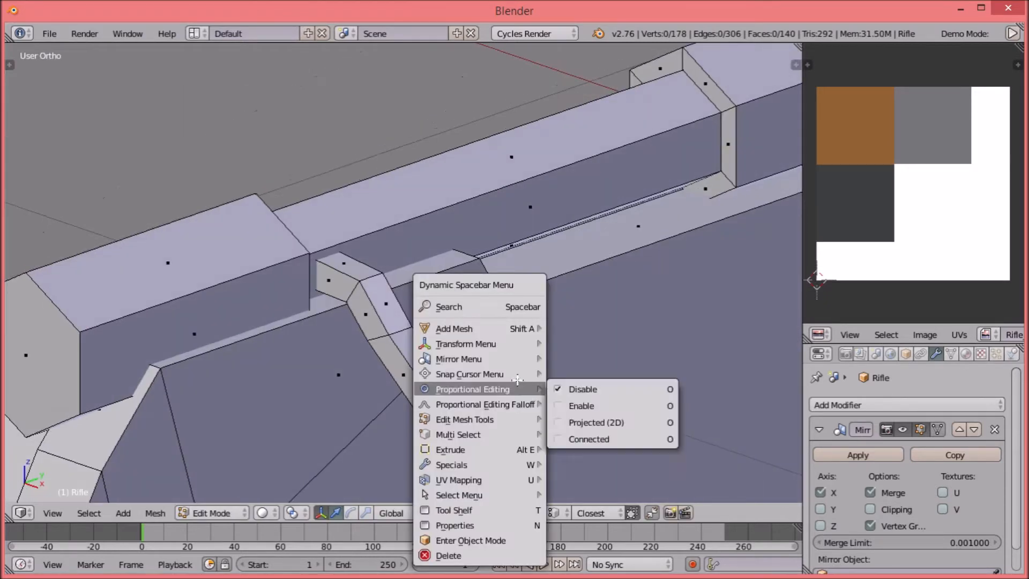
mouse_move(527, 328)
double_click(594, 112)
key(ctrl+z)
key(space)
mouse_move(594, 122)
click(639, 182)
click(10, 65)
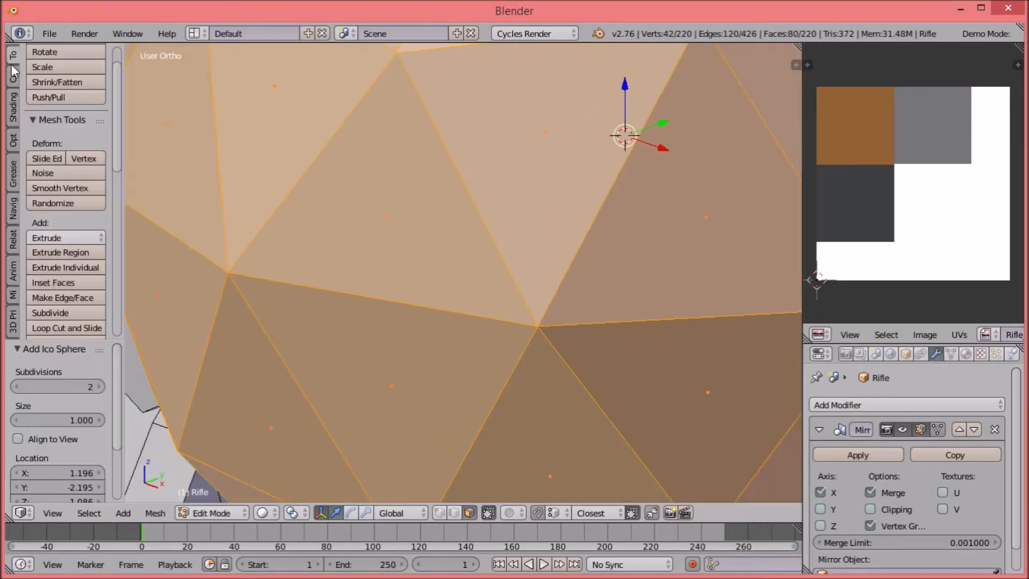
click(26, 391)
key(KP_1)
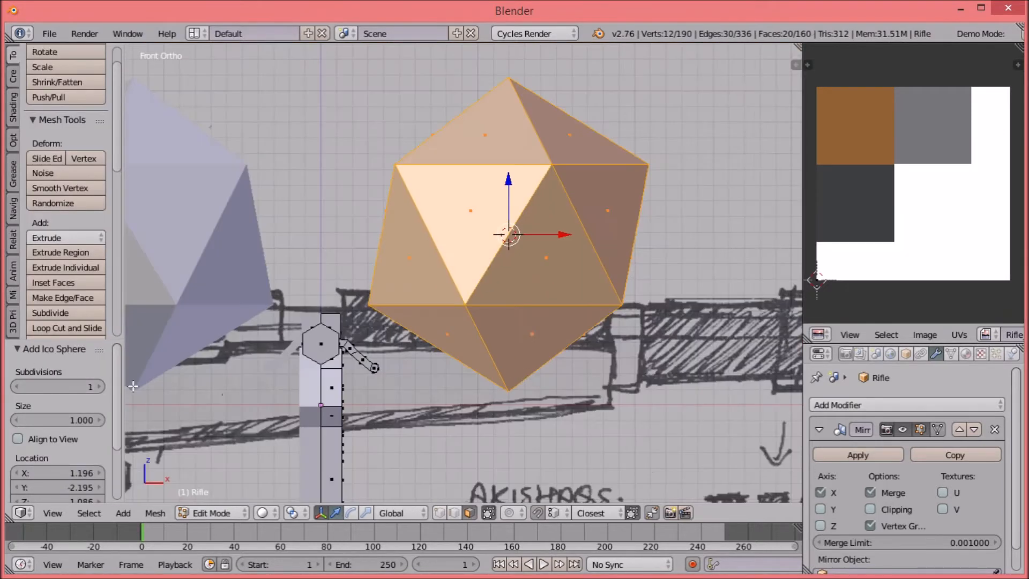
click(65, 440)
middle_drag(600, 185, 562, 202)
key(x)
click(563, 202)
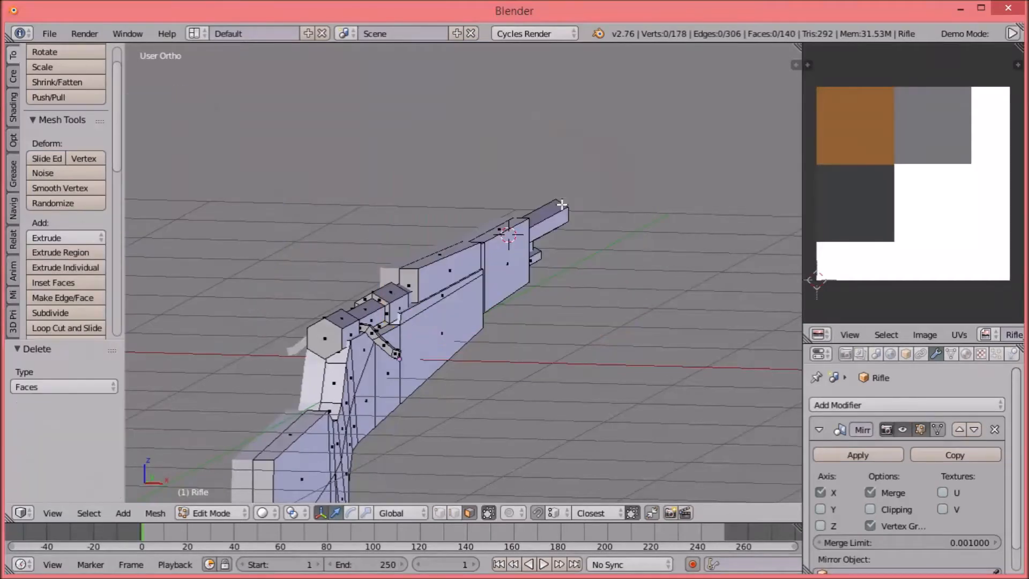
Step: Place the 3D cursor at the bolt handle's end and add an icosphere with 1 subdivision and Align to View enabled
middle_drag(535, 278, 493, 315)
scroll(493, 315, up, 2)
scroll(493, 315, up, 3)
key(a)
key(space)
mouse_move(450, 328)
scroll(576, 99, up, 2)
click(576, 99)
key(KP_1)
click(41, 437)
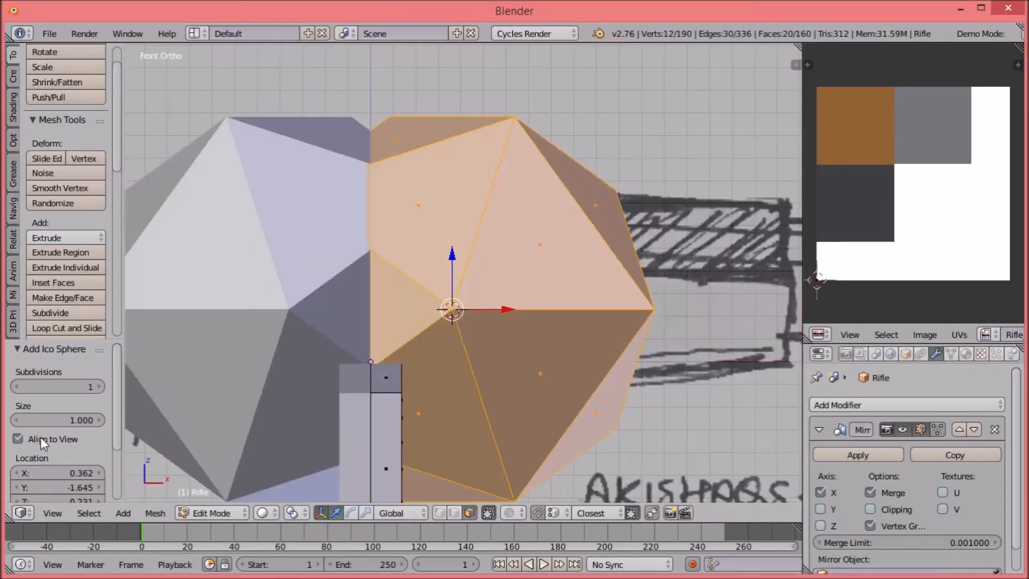
Step: Scale the icosphere down to a small knob on the handle's end, finishing with a factor of 0.794
scroll(590, 396, down, 5)
key(s)
click(452, 355)
scroll(562, 432, up, 5)
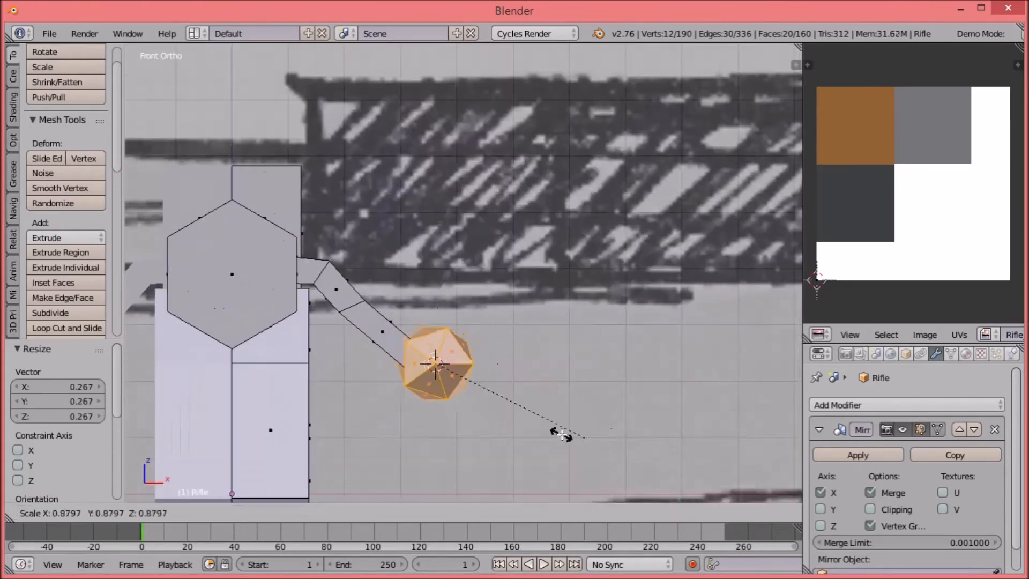
key(s)
click(551, 422)
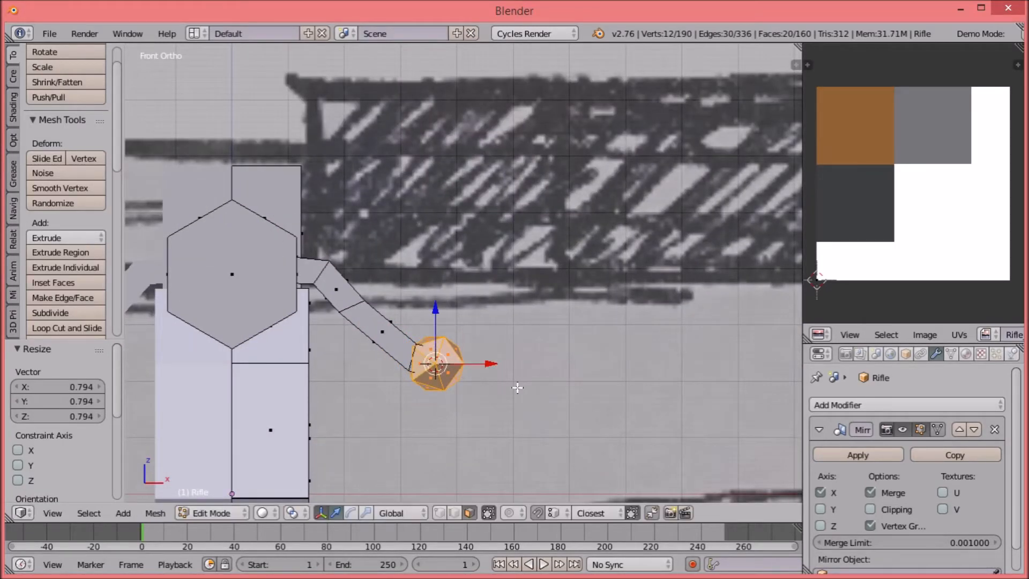
key(a)
Step: Colour the whole bolt handle, knob included, dark grey by moving its UVs onto the dark palette swatch
scroll(518, 387, down, 5)
key(shift+z)
key(shift+z)
middle_drag(629, 340, 539, 378)
scroll(539, 378, up, 4)
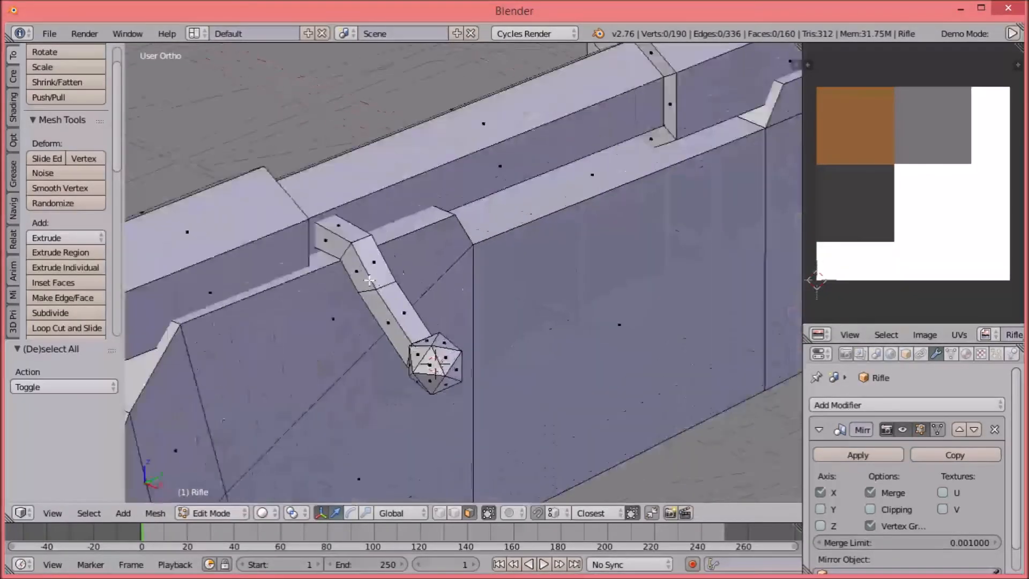
key(l)
key(a)
key(g)
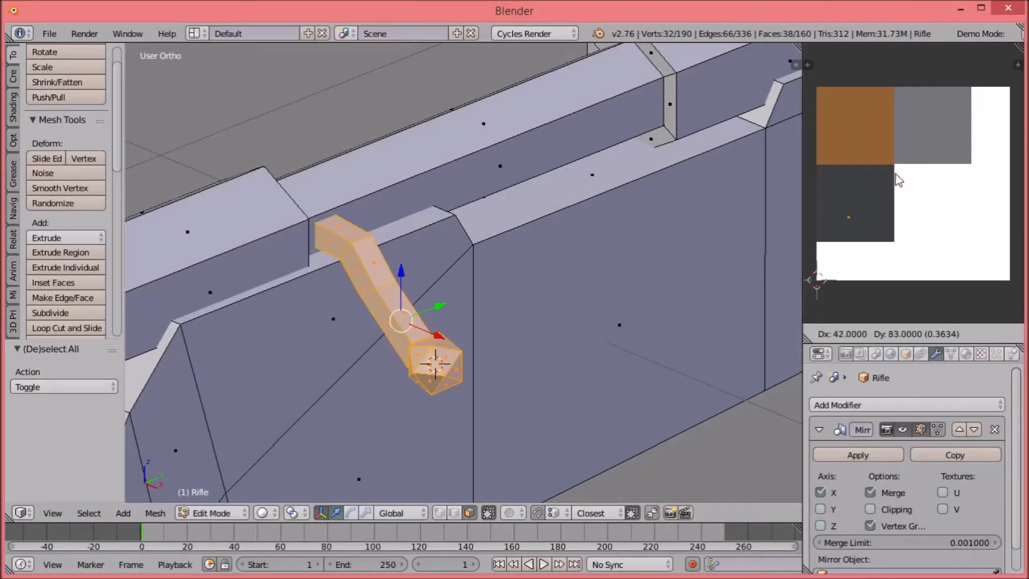
click(898, 181)
key(a)
Step: Move the knob's UVs onto the lighter grey palette swatch and check the colour in rendered shading
key(l)
key(a)
key(g)
click(987, 134)
key(a)
key(shift+z)
key(shift+z)
Step: Scale the knob by 1.309, then thin the handle arm by about 0.010 with Shrink/Fatten
middle_drag(574, 372, 656, 348)
key(l)
key(s)
click(410, 345)
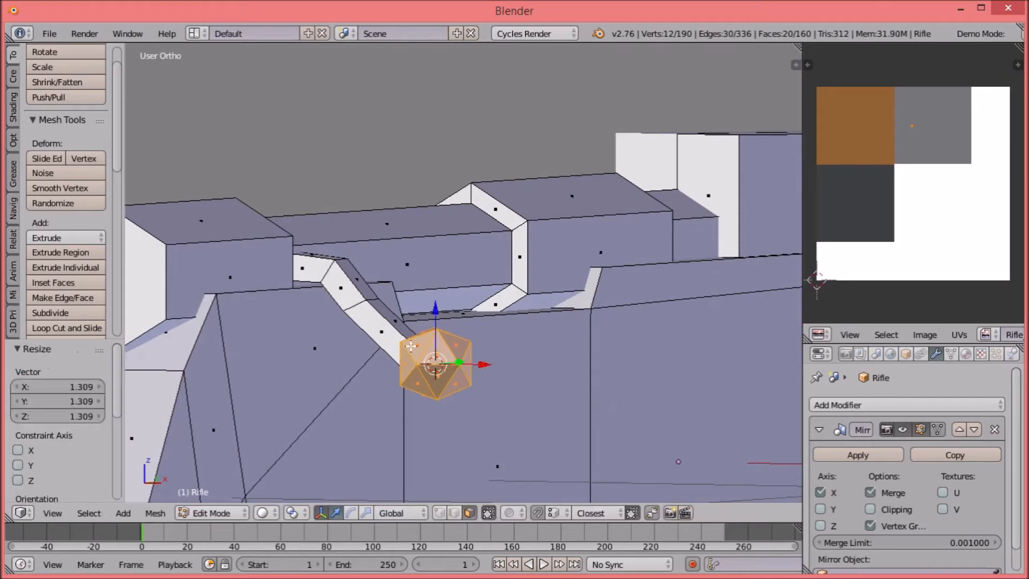
key(a)
key(l)
key(alt+s)
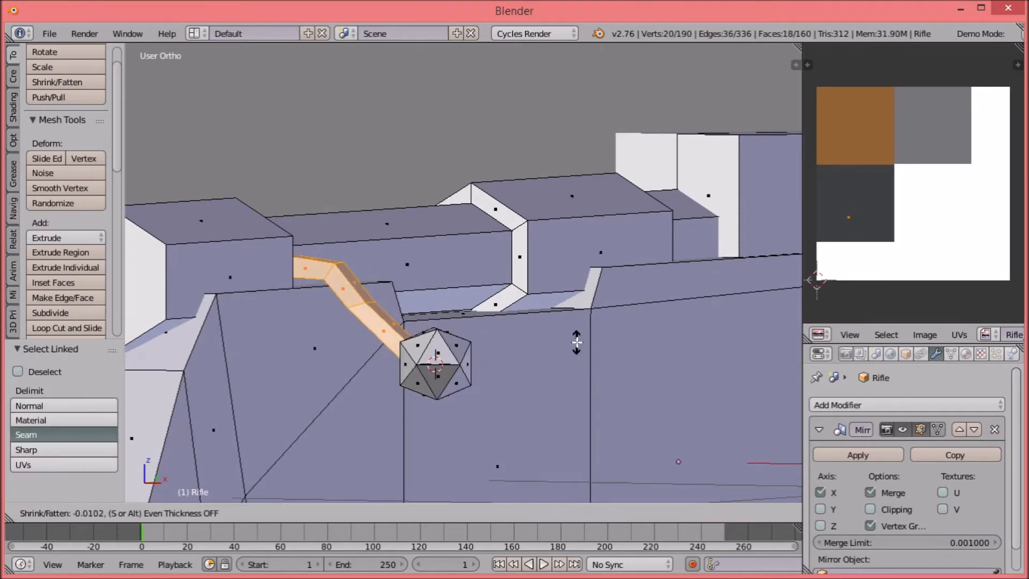
click(577, 343)
Step: Examine the bolt handle and the whole rifle in rendered and solid shading, comparing the fore-end with the side sketch
middle_drag(576, 343, 588, 381)
key(KP_1)
key(a)
key(shift+z)
mouse_move(581, 295)
ctrl+middle_down()
mouse_move(583, 440)
mouse_move(549, 300)
ctrl+middle_up()
key(shift+z)
key(shift+z)
key(shift+z)
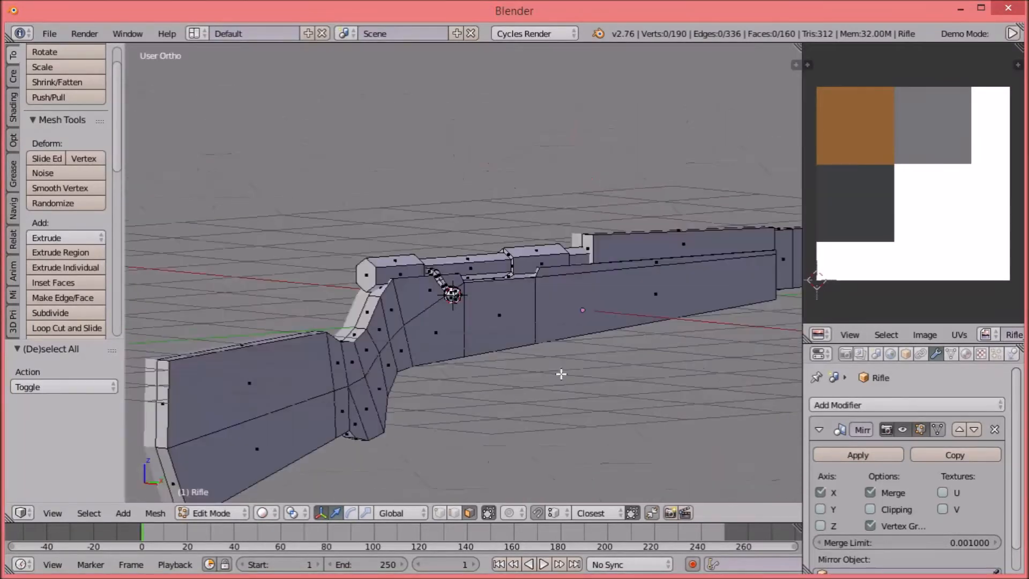
alt+scroll(550, 365, down, 7)
scroll(553, 358, down, 2)
shift+middle_drag(664, 351, 590, 339)
key(KP_3)
mouse_move(511, 337)
shift+middle_down()
mouse_move(405, 333)
mouse_move(435, 325)
mouse_move(422, 311)
mouse_move(496, 310)
mouse_move(498, 319)
shift+middle_up()
scroll(430, 330, up, 5)
scroll(422, 311, up, 5)
right_click(423, 311)
scroll(423, 310, down, 3)
drag(484, 303, 471, 296)
key(Tab)
scroll(313, 295, down, 6)
shift+middle_drag(316, 286, 451, 256)
right_click(450, 255)
key(Tab)
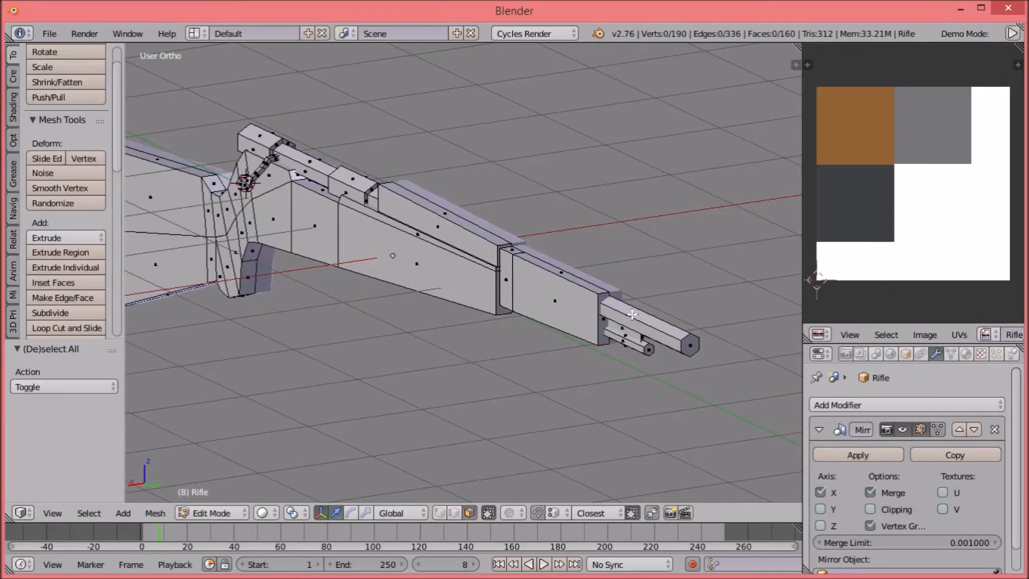
Step: Duplicate the fore-end's front face in place and extrude the copy into a short band around the stock
scroll(535, 300, up, 4)
key(shift+d)
key(Escape)
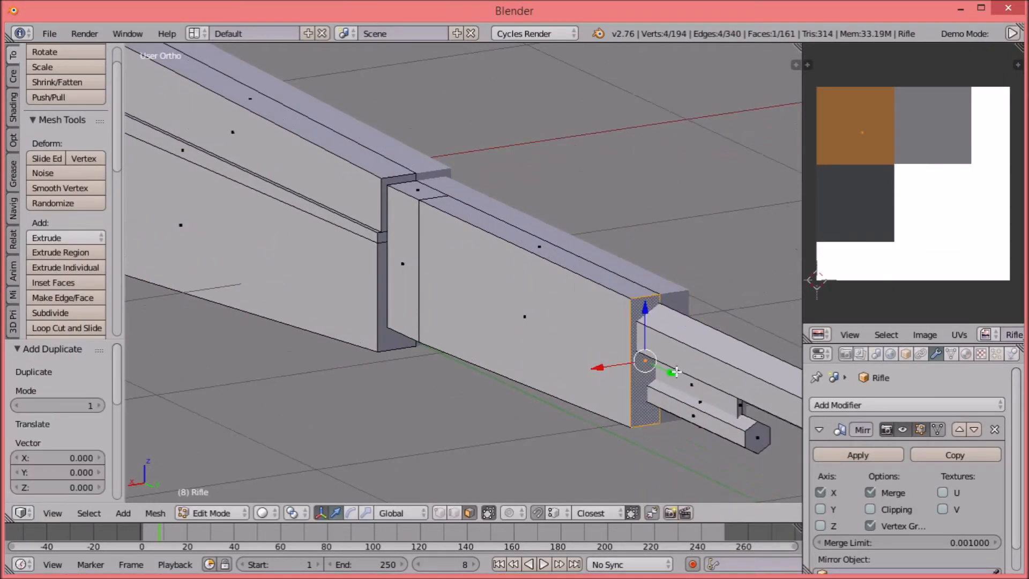
key(e)
click(648, 304)
Step: Add the band's upper and lower faces to the selection and apply Shrink/Fatten with an offset of -0.015
shift+right_click(659, 308)
middle_drag(659, 308, 663, 248)
shift+right_click(657, 437)
middle_drag(657, 424, 689, 471)
key(alt+s)
click(699, 435)
middle_drag(552, 412, 697, 417)
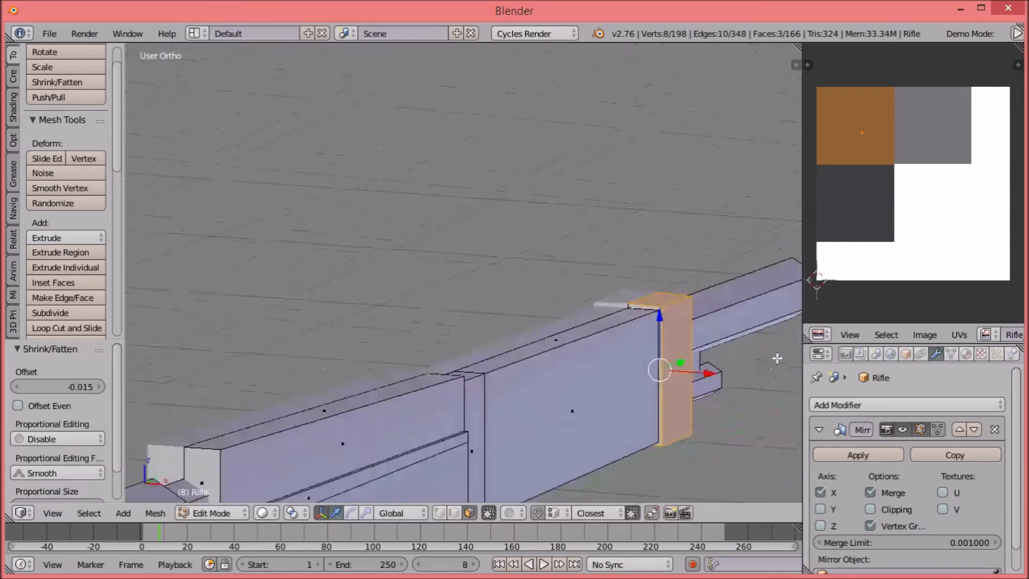
Step: Fine-tune the thickness of the band's outer faces with further Shrink/Fatten adjustments in perspective and side views
key(alt+s)
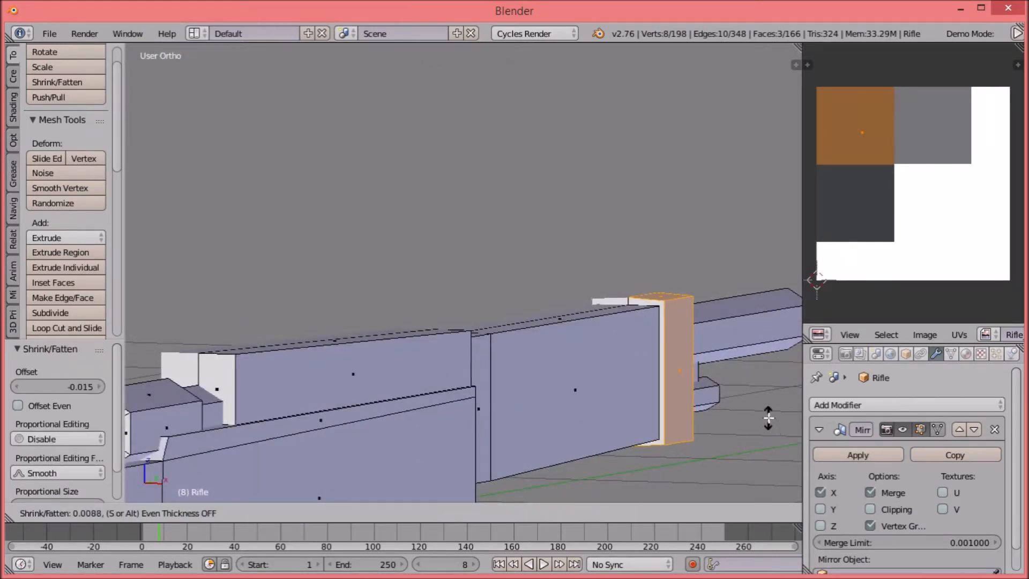
click(768, 418)
middle_drag(768, 417, 716, 445)
key(KP_3)
key(alt+s)
shift+middle_drag(581, 397, 497, 332)
click(445, 361)
Step: Nudge the band's end face along the barrel direction, then move the whole band -0.123 along Y
key(a)
middle_drag(542, 261, 502, 279)
right_click(504, 266)
drag(540, 267, 549, 268)
middle_drag(484, 265, 558, 258)
key(l)
drag(532, 256, 479, 270)
Step: Colour the band light grey by moving its UVs 0.293 along X onto the grey swatch, and preview it rendered
key(KP_3)
key(shift+z)
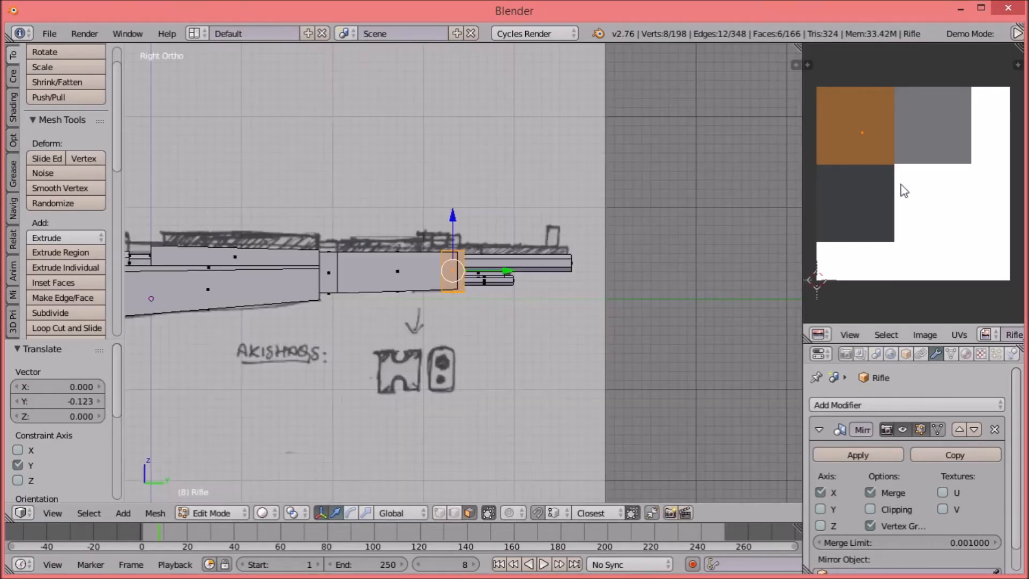
click(946, 198)
key(z)
click(551, 230)
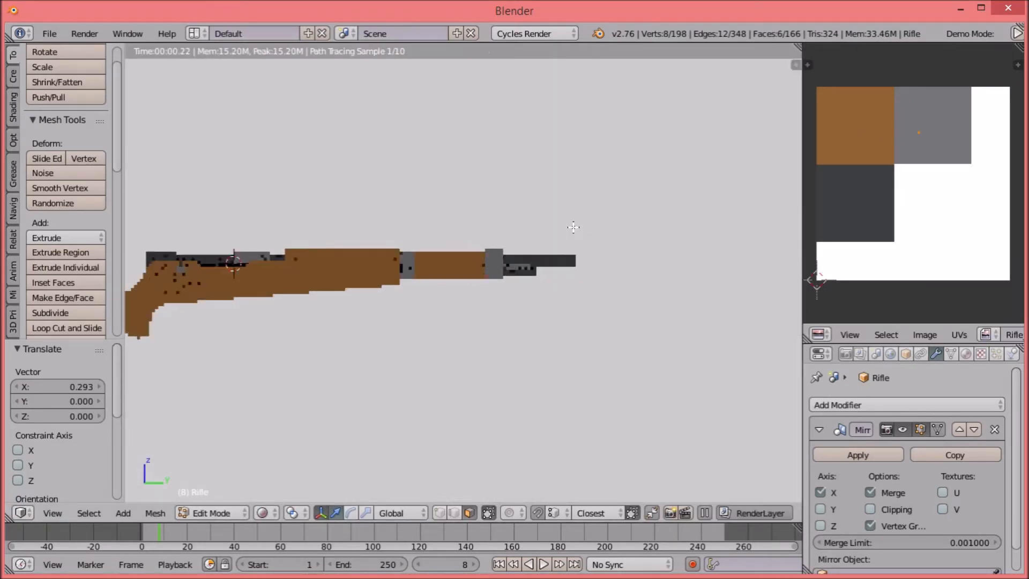
key(z)
click(628, 371)
Step: Separate the linked band geometry into its own object and select that object in Object Mode
shift+middle_drag(627, 372, 508, 244)
scroll(469, 438, up, 10)
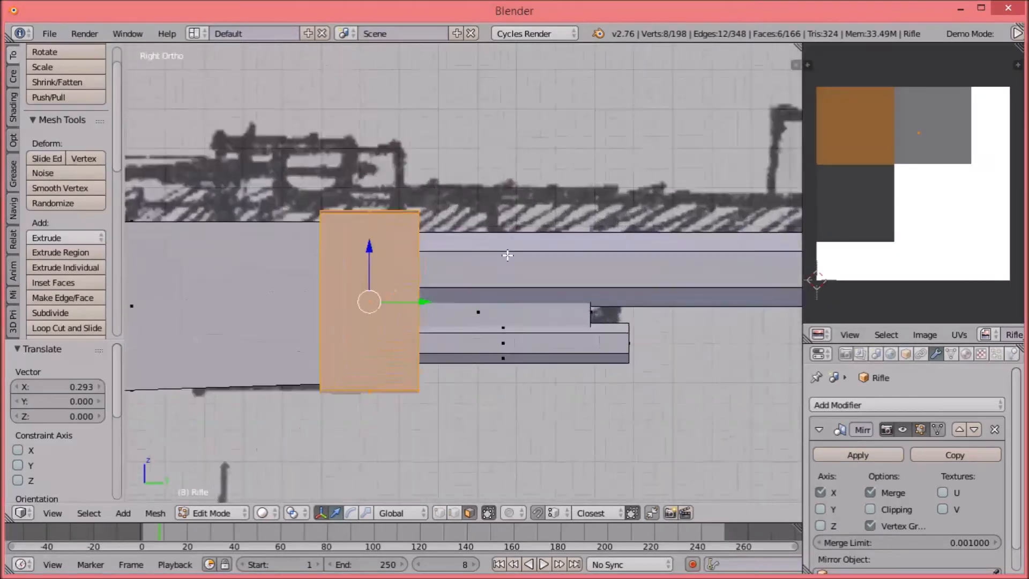
middle_drag(548, 286, 592, 321)
key(a)
key(l)
key(p)
click(401, 259)
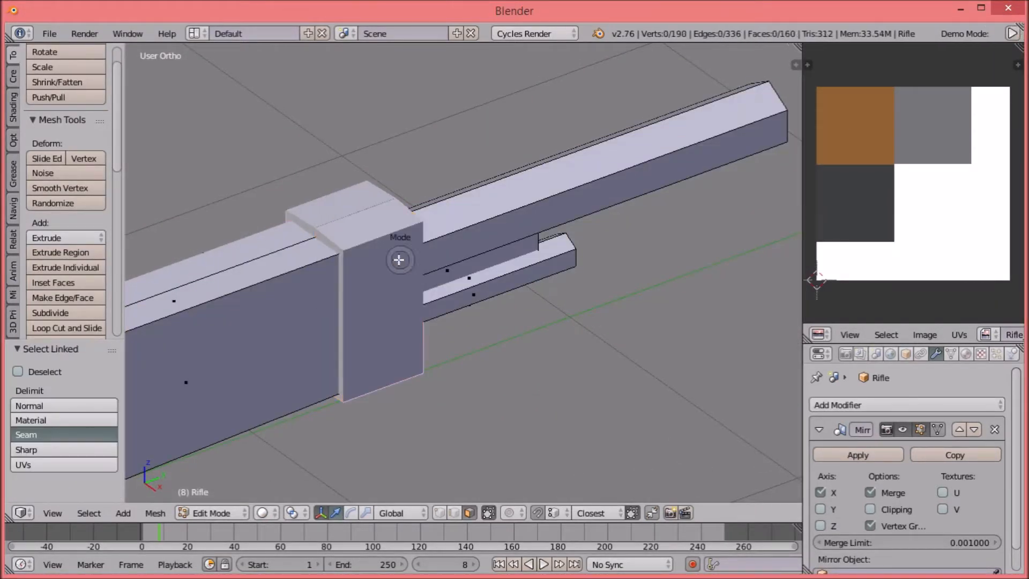
key(Tab)
right_click(402, 261)
Step: Enable Clipping on the band's Mirror modifier and nudge all its geometry along X so the halves meet at the centre
middle_drag(364, 174, 385, 248)
key(a)
key(Tab)
key(a)
key(Tab)
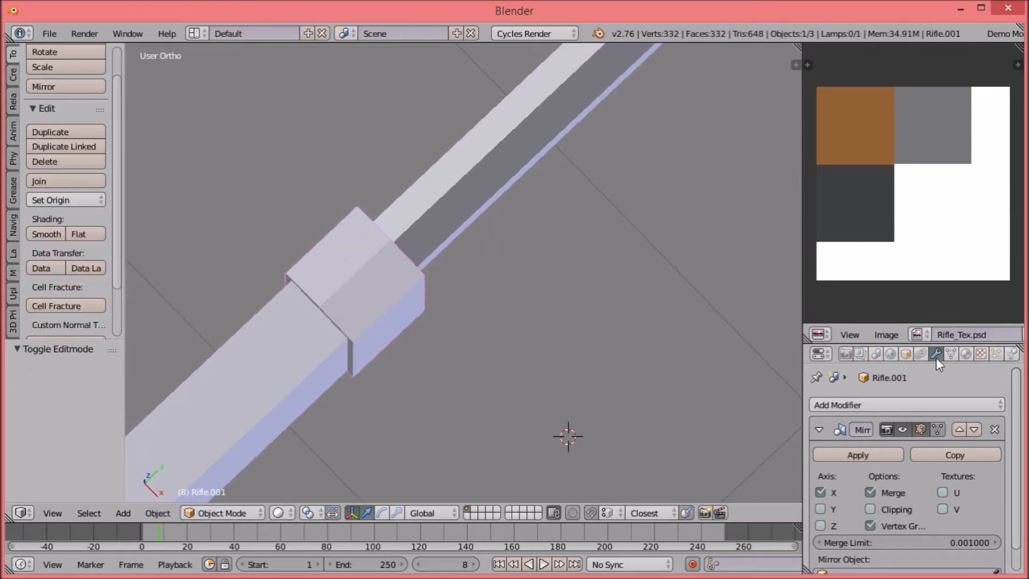
key(a)
right_click(378, 282)
right_click(378, 282)
key(Tab)
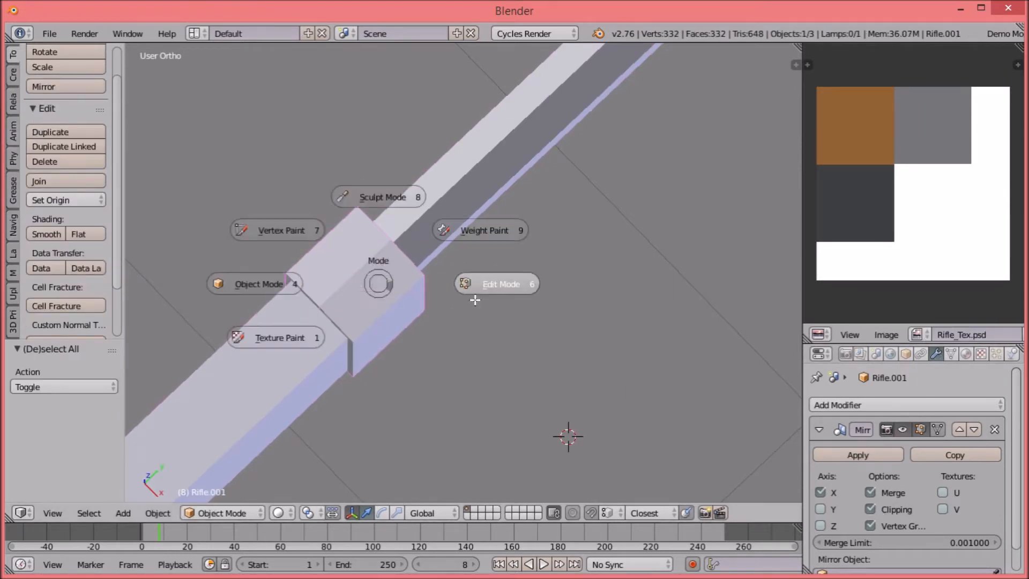
key(a)
drag(404, 346, 402, 343)
Step: Apply the band's Mirror modifier in Object Mode
click(852, 454)
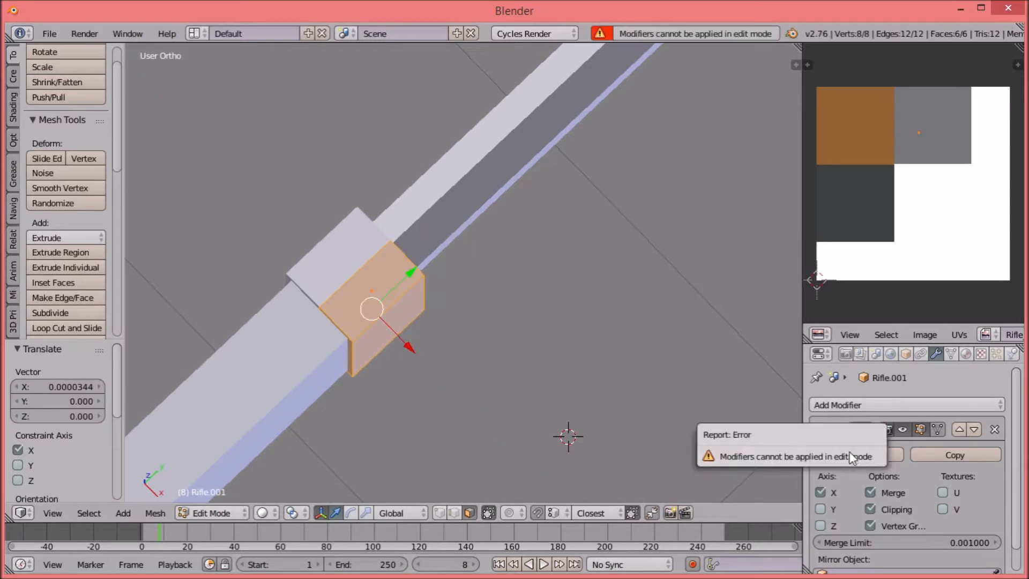
key(Tab)
click(895, 455)
Step: Select the band's upper centre edge in Edit Mode and snap the 3D cursor to it
key(KP_3)
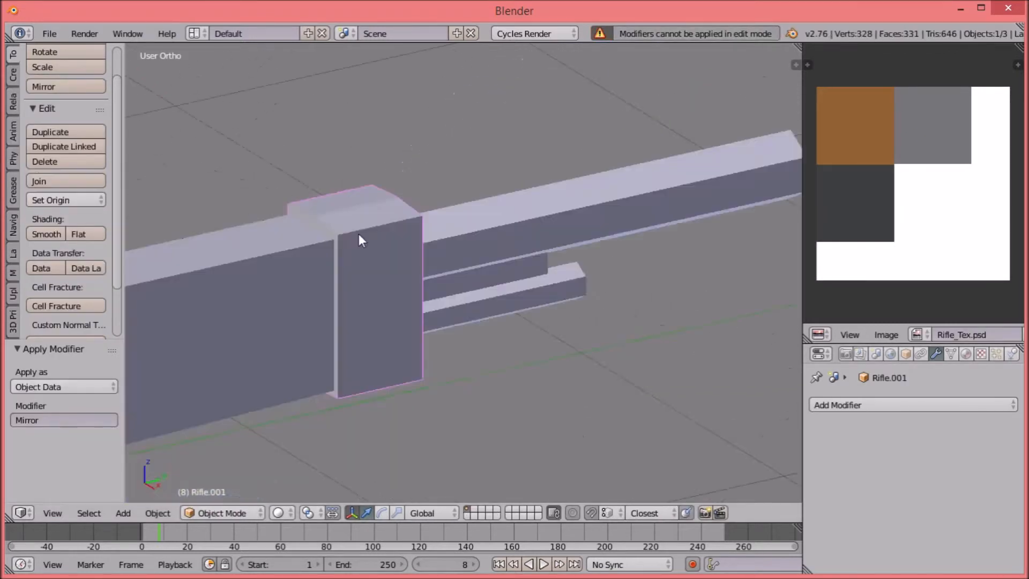
key(Tab)
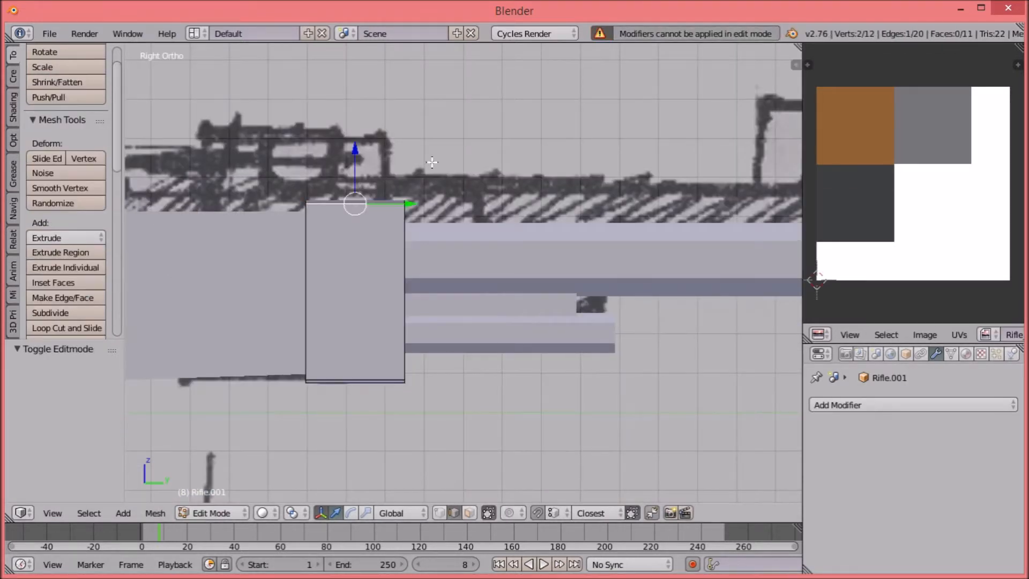
middle_drag(432, 162, 413, 197)
right_click(413, 198)
key(KP_3)
shift+middle_drag(492, 161, 537, 237)
key(shift+s)
click(538, 237)
Step: Add a 6-vertex circle aligned to the side view at the cursor and scale it to a small notch-sized hexagon
key(a)
key(space)
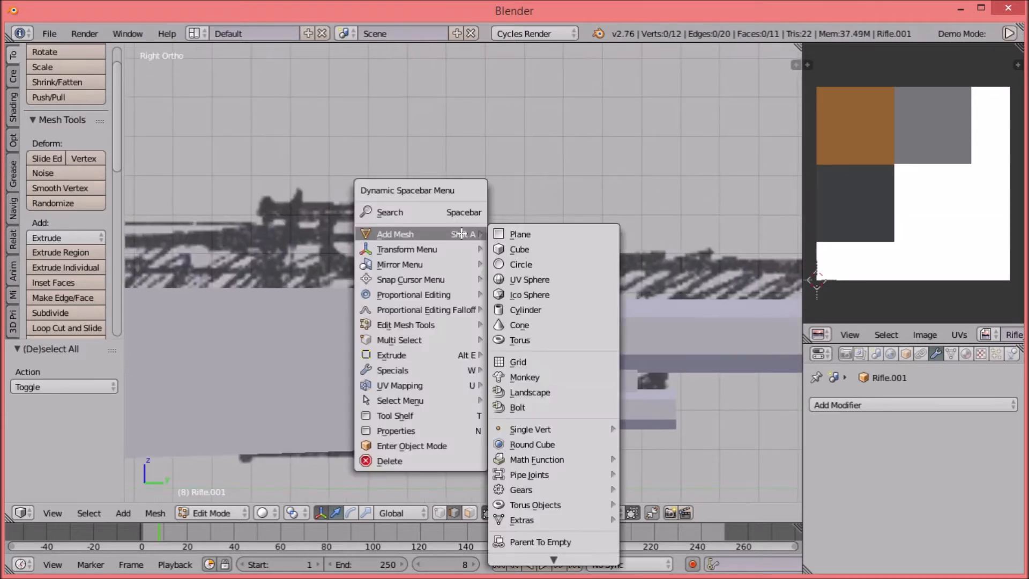
click(541, 264)
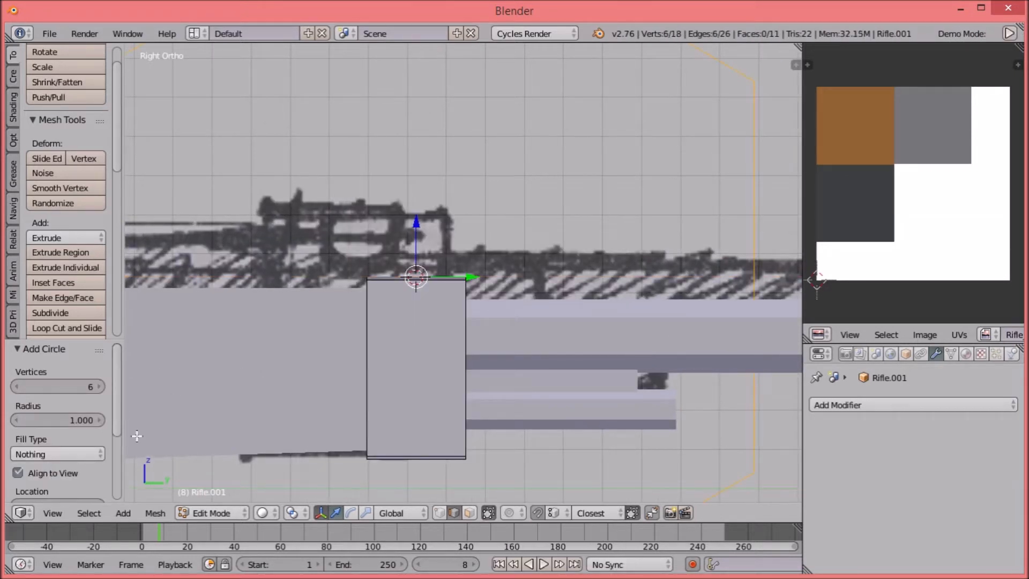
key(s)
click(394, 293)
key(s)
click(449, 366)
Step: Extrude the hexagon sideways into a prism that passes through the full width of the band
middle_drag(449, 366, 497, 309)
key(e)
click(567, 388)
middle_drag(479, 382, 562, 374)
key(a)
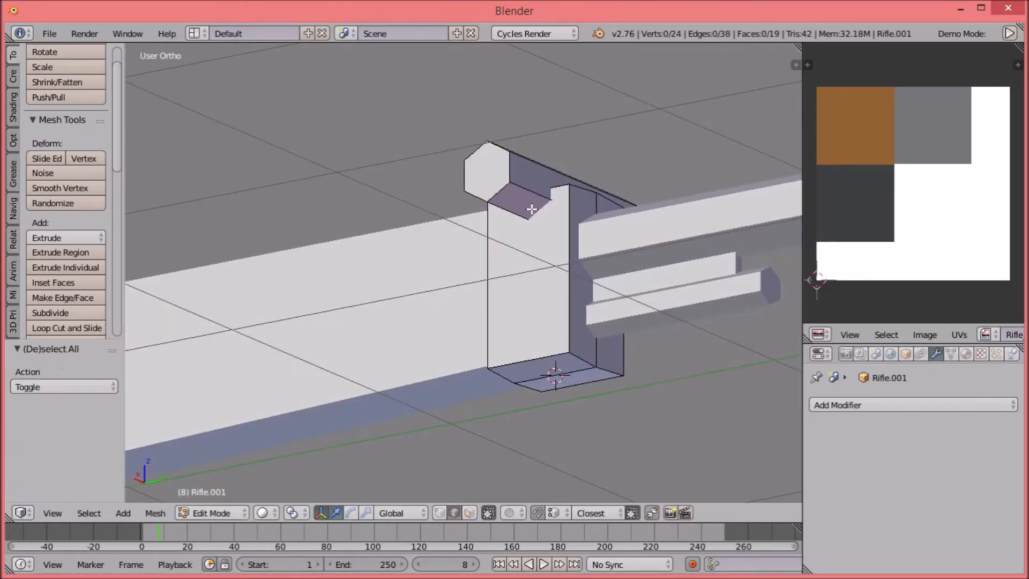
Step: Duplicate the hexagonal prism and snap the copy to the 3D cursor at the band's underside
key(l)
key(shift+d)
click(636, 100)
key(shift+s)
click(636, 99)
key(a)
middle_drag(600, 131, 637, 163)
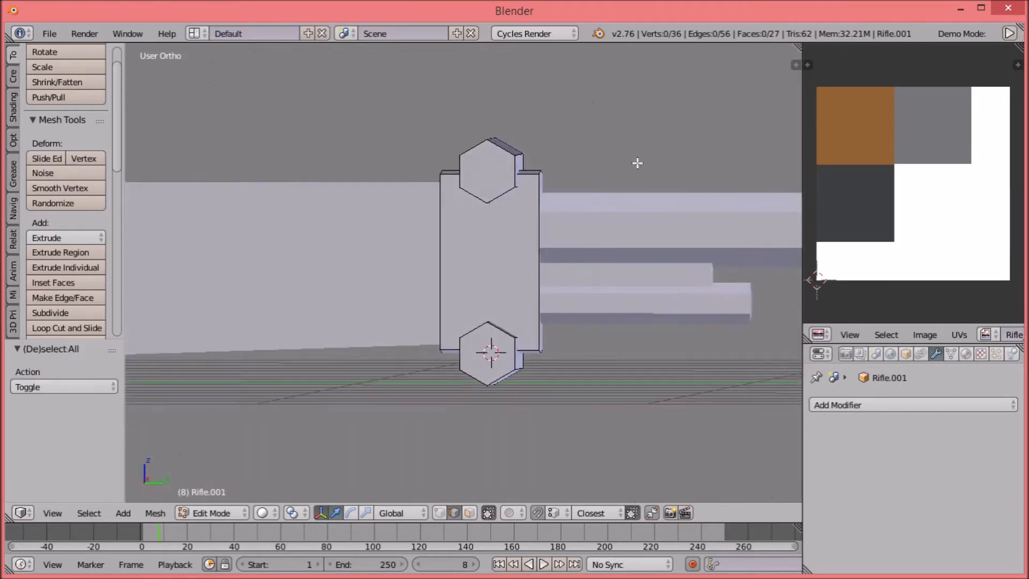
Step: Separate both hexagonal prisms into their own object and select the band in Object Mode
key(KP_3)
key(l)
key(p)
click(462, 307)
key(Tab)
right_click(420, 224)
Step: Add a Boolean modifier to the band with Rifle.002 as the object and Difference as the operation
click(862, 403)
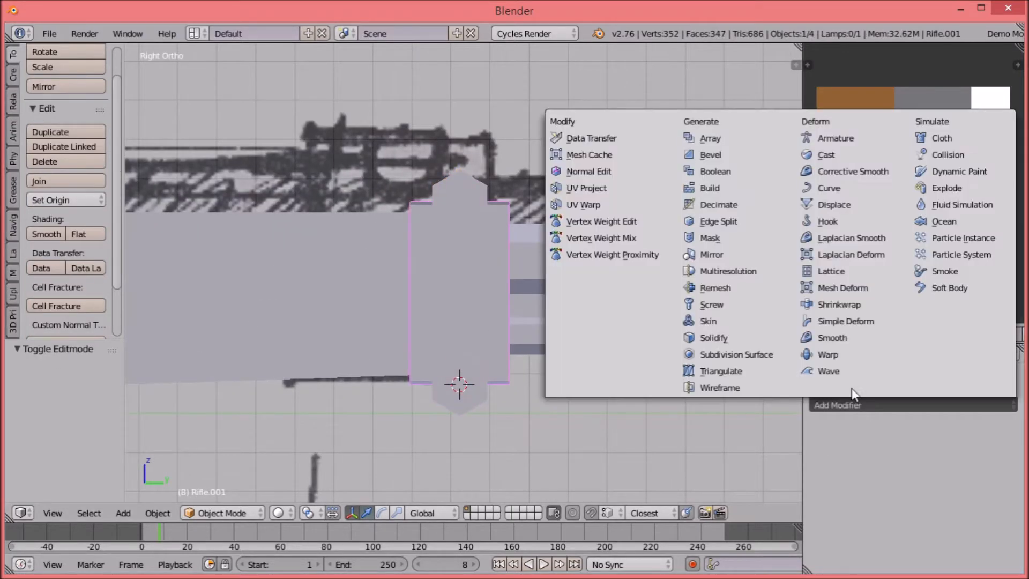
click(719, 171)
click(957, 493)
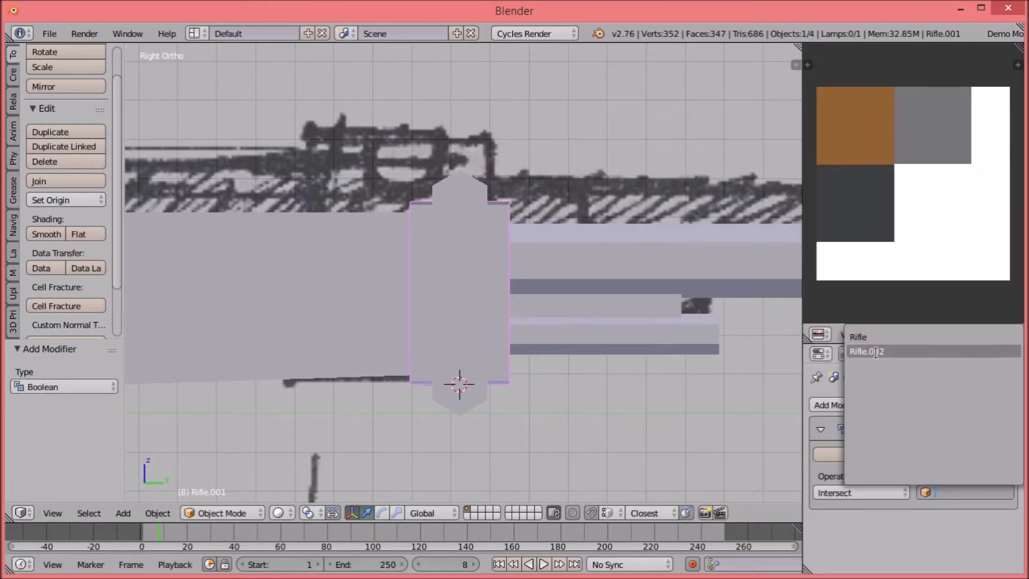
click(873, 351)
right_click(454, 189)
middle_drag(627, 440, 443, 337)
right_click(444, 336)
click(960, 492)
click(879, 356)
click(861, 492)
click(854, 441)
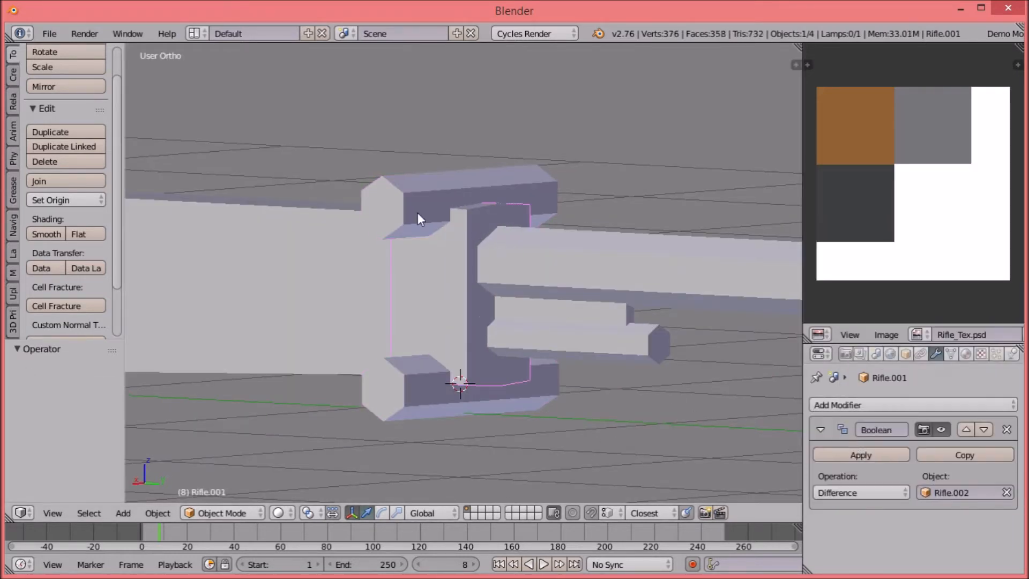
Step: Hide the prism cutter and check the band's notches against the sketch in side wireframe view
right_click(452, 227)
key(h)
key(KP_3)
key(z)
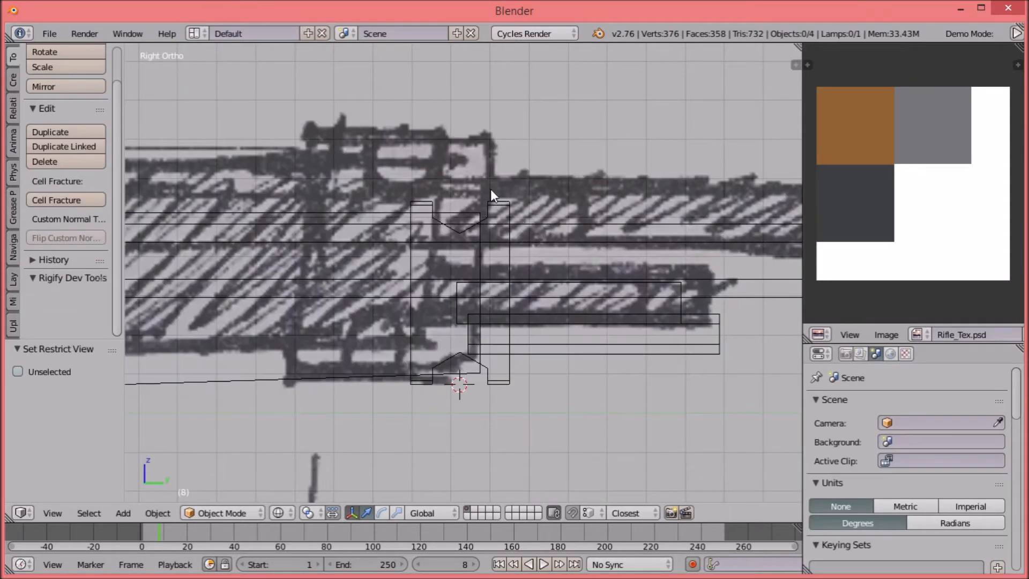
key(shift+z)
key(shift+z)
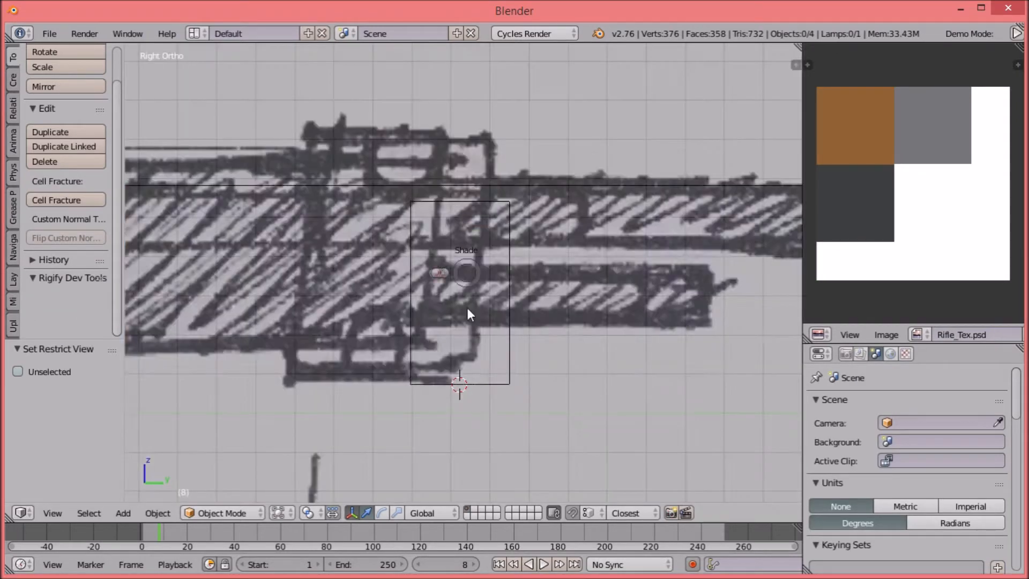
Step: Shrink both hexagonal prisms of the cutter by about 0.019 with Shrink/Fatten
key(z)
key(Tab)
key(a)
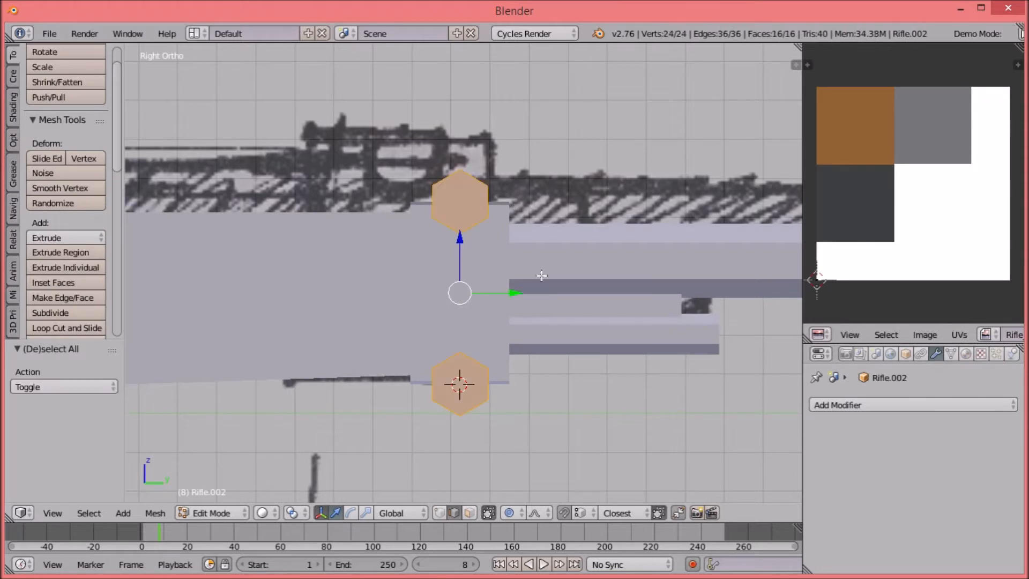
key(alt+s)
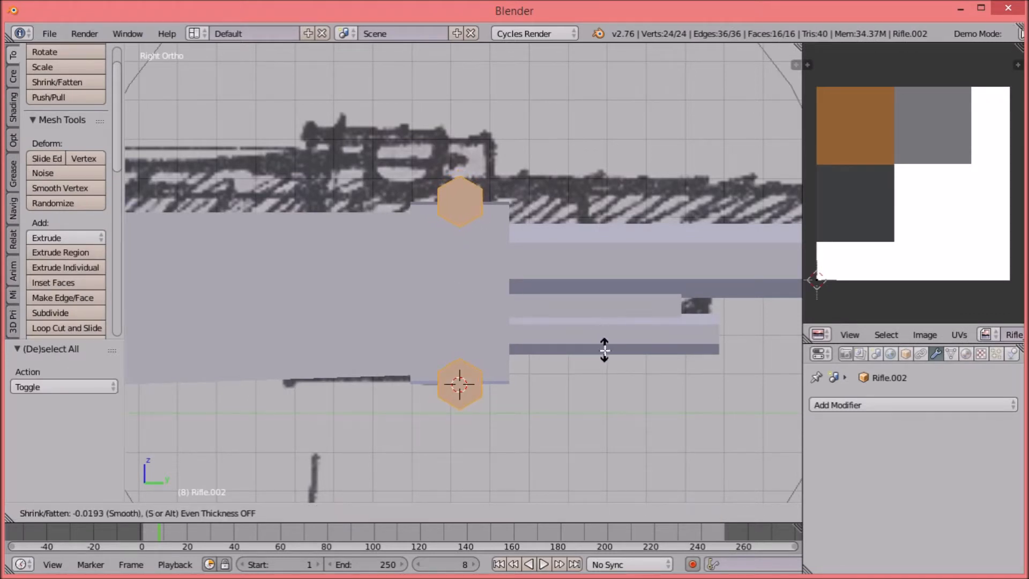
click(605, 350)
key(a)
key(shift+z)
key(shift+z)
middle_drag(562, 304, 551, 249)
Step: Select the barrel band in Object Mode and apply its Boolean Difference modifier
key(Tab)
right_click(429, 266)
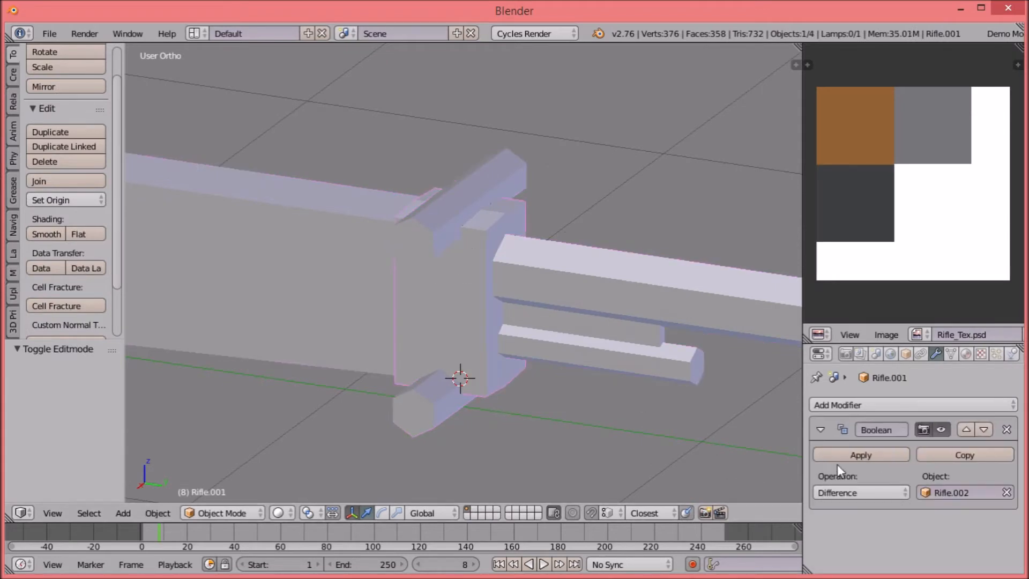
click(838, 460)
Step: Delete the prism cutter object and open the band's mesh to examine the cut notches
right_click(463, 216)
key(Delete)
right_click(475, 280)
key(Tab)
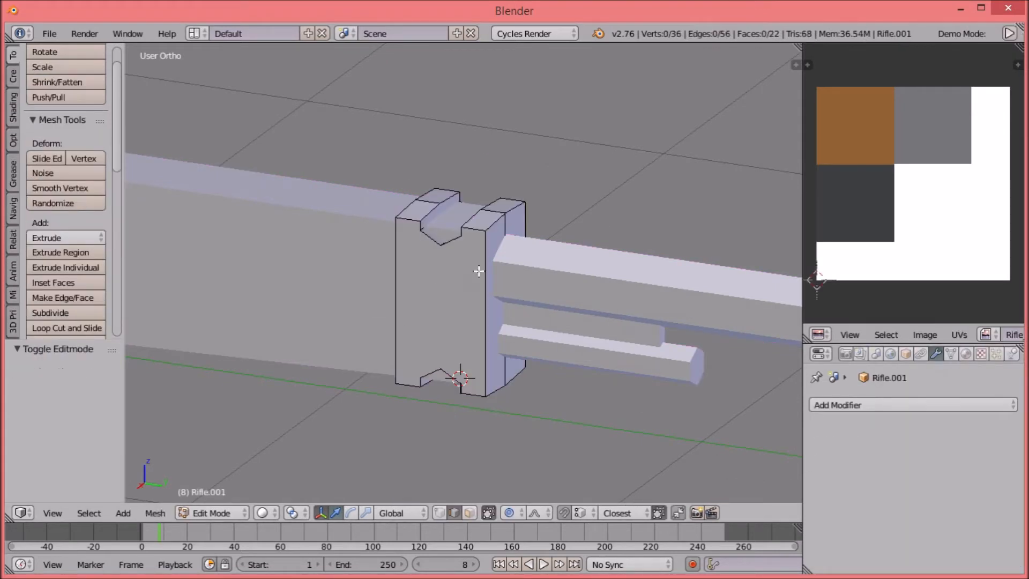
middle_drag(478, 271, 482, 275)
Step: Try moving the stock's front end face back along Y with proportional editing, and turn proportional editing off
key(Tab)
right_click(464, 231)
key(Tab)
scroll(488, 310, up, 2)
key(z)
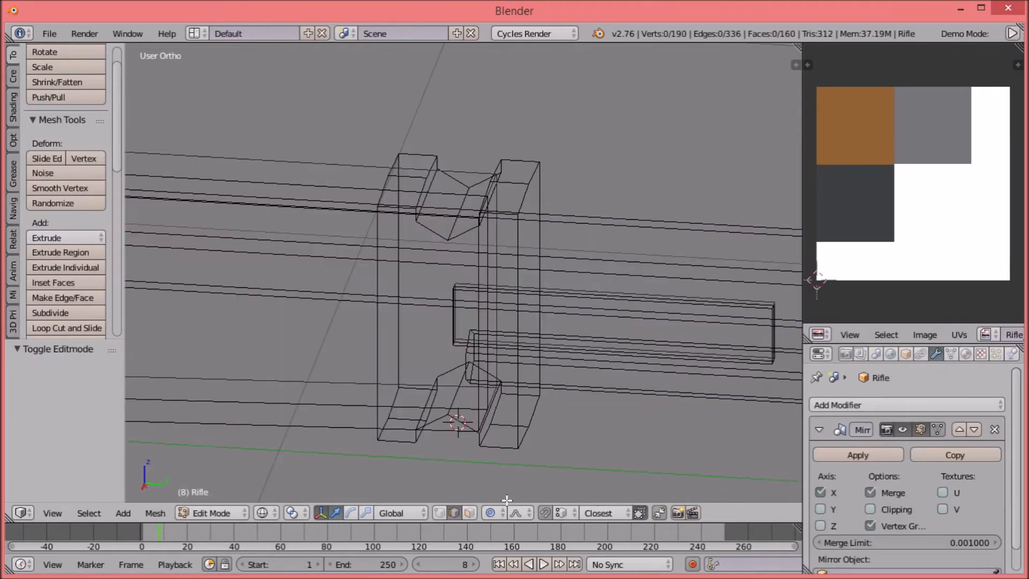
key(g)
key(y)
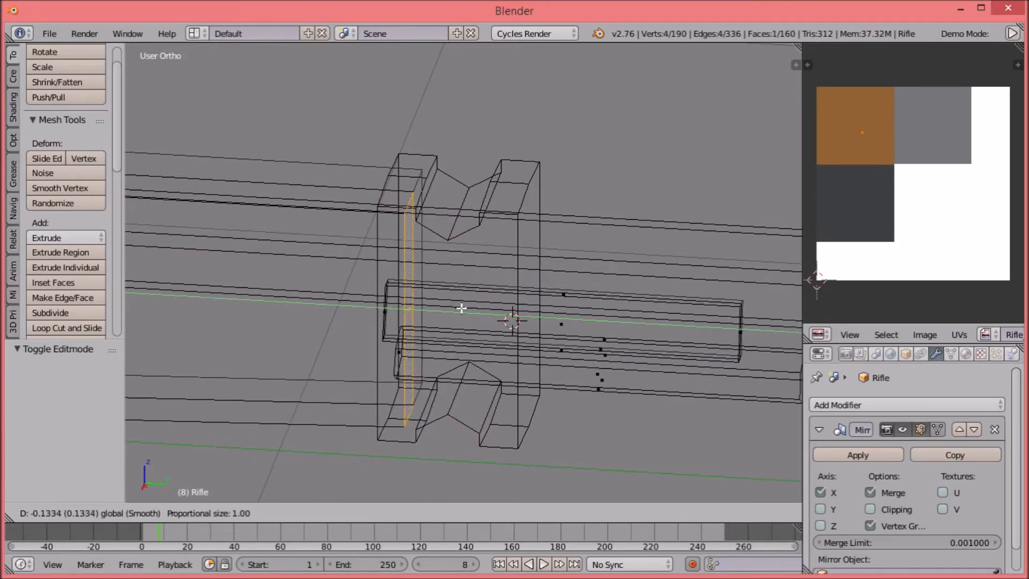
click(453, 308)
click(490, 512)
click(497, 510)
Step: Move the stock's front end face -0.152 along Y so it sits further back inside the band
key(g)
key(y)
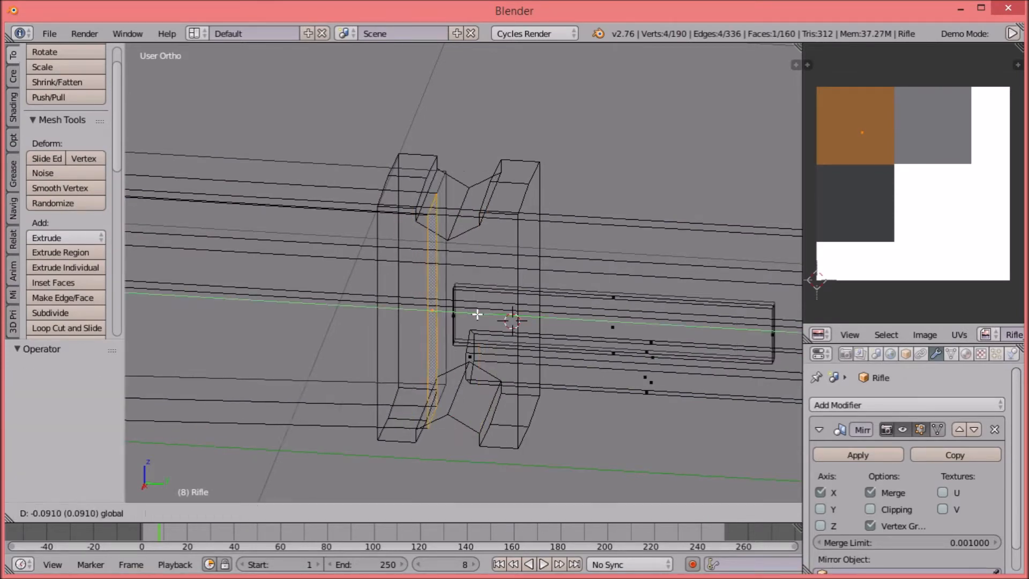
click(482, 427)
key(z)
key(shift+z)
scroll(488, 321, down, 4)
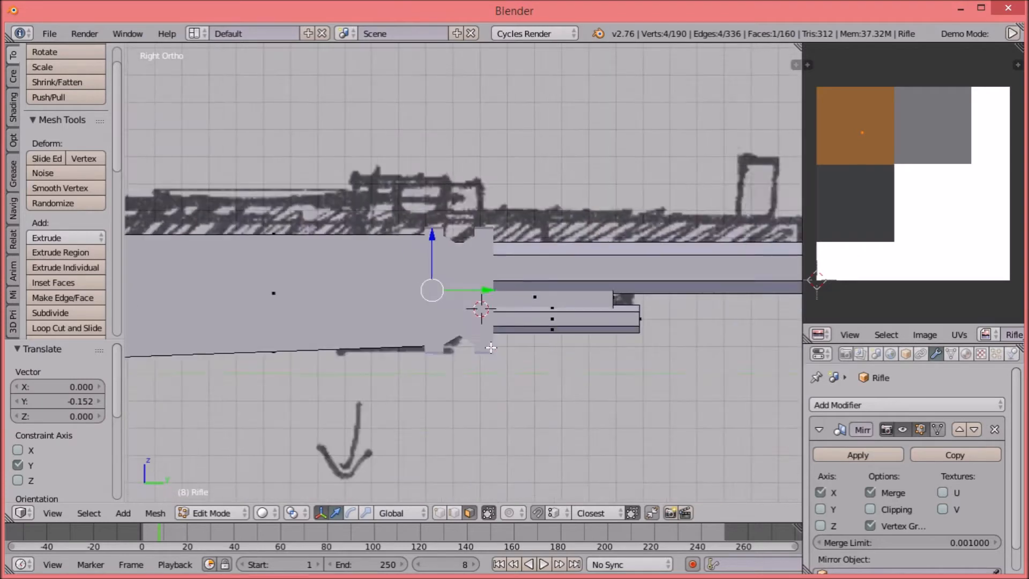
key(shift+z)
mouse_move(491, 341)
middle_down()
mouse_move(547, 385)
mouse_move(558, 378)
mouse_move(465, 341)
mouse_move(425, 300)
mouse_move(471, 300)
middle_up()
key(KP_3)
Step: Try to bevel the band's side edges around the upper notch in Edit Mode
key(Tab)
right_click(481, 294)
key(Tab)
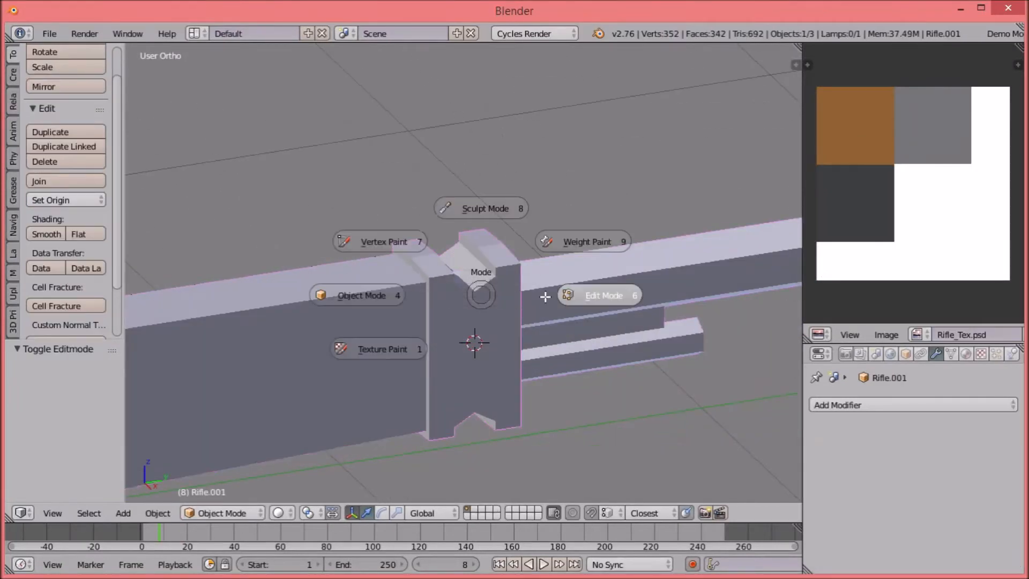
key(Tab)
right_click(457, 300)
right_click(458, 300)
key(Tab)
key(a)
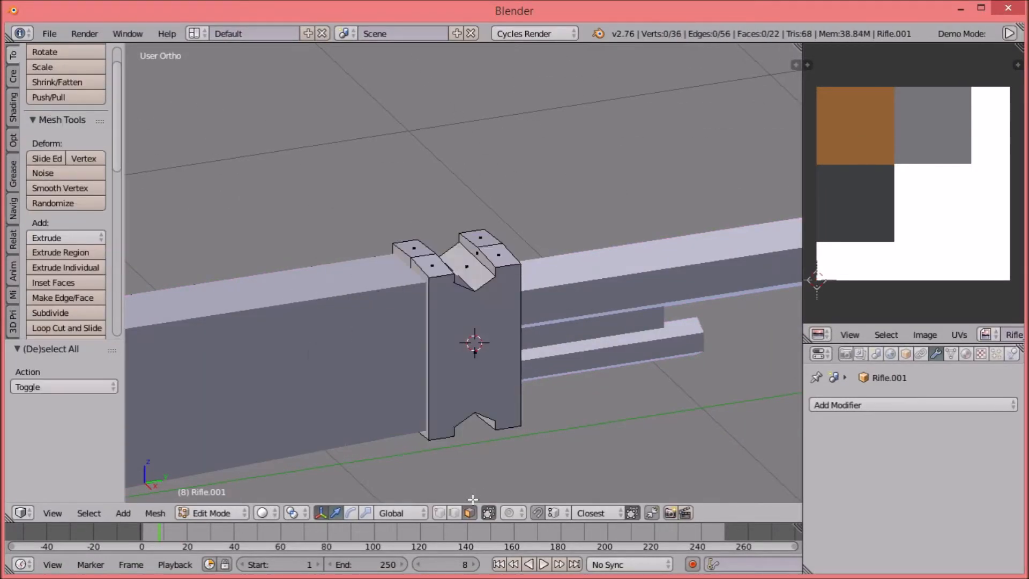
right_click(472, 333)
right_click(435, 264)
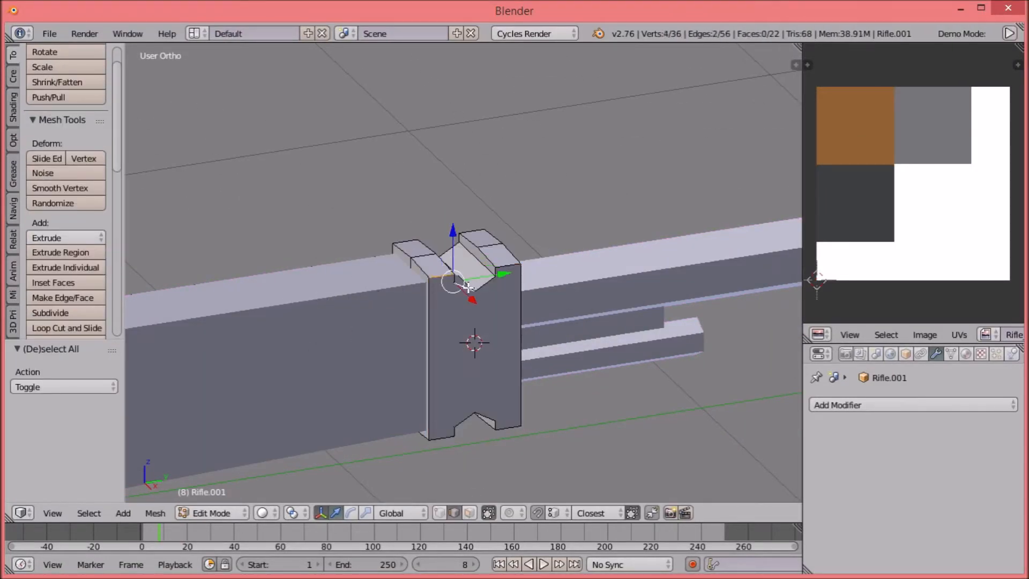
key(ctrl+b)
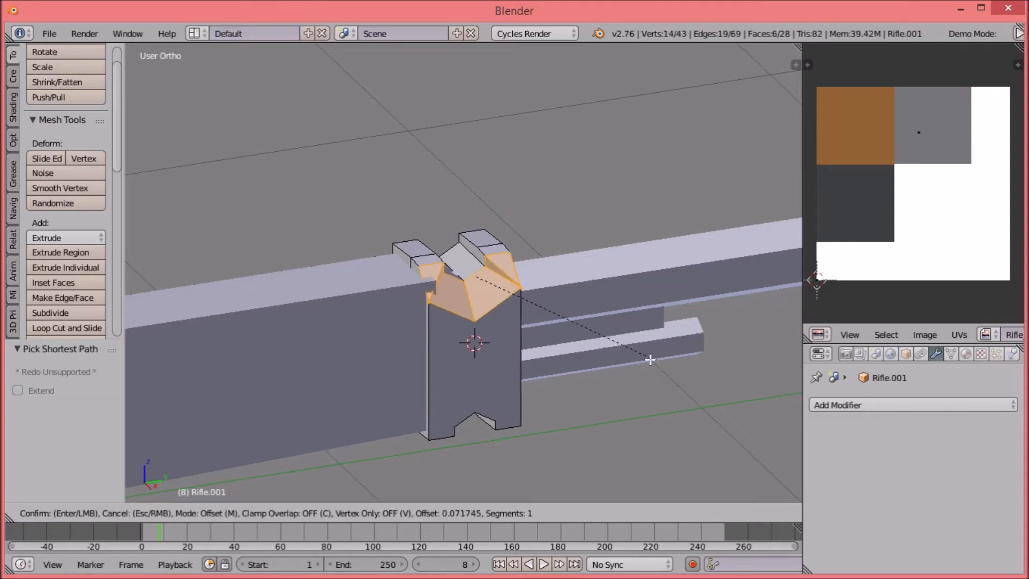
key(Escape)
key(a)
Step: Undo the recent edits back to before the prism cutter was deleted
key(KP_3)
key(Tab)
click(382, 287)
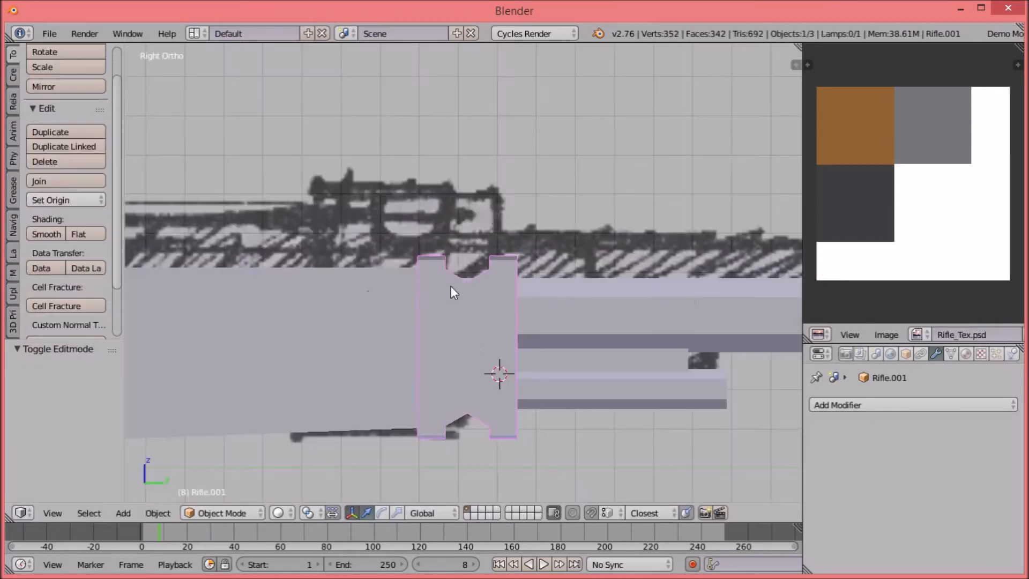
key(ctrl+z)
key(ctrl+z)
key(ctrl+z)
key(ctrl+z)
Step: Select the main rifle object in Object Mode and apply its Mirror modifier
key(Tab)
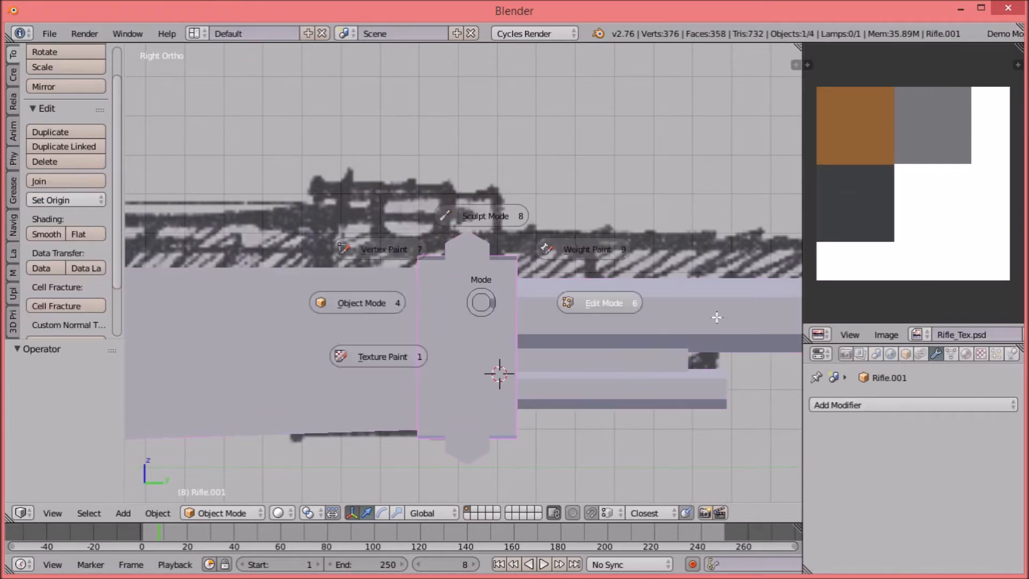
click(667, 317)
key(a)
middle_drag(412, 225, 480, 278)
right_click(455, 276)
key(Tab)
click(391, 275)
right_click(392, 275)
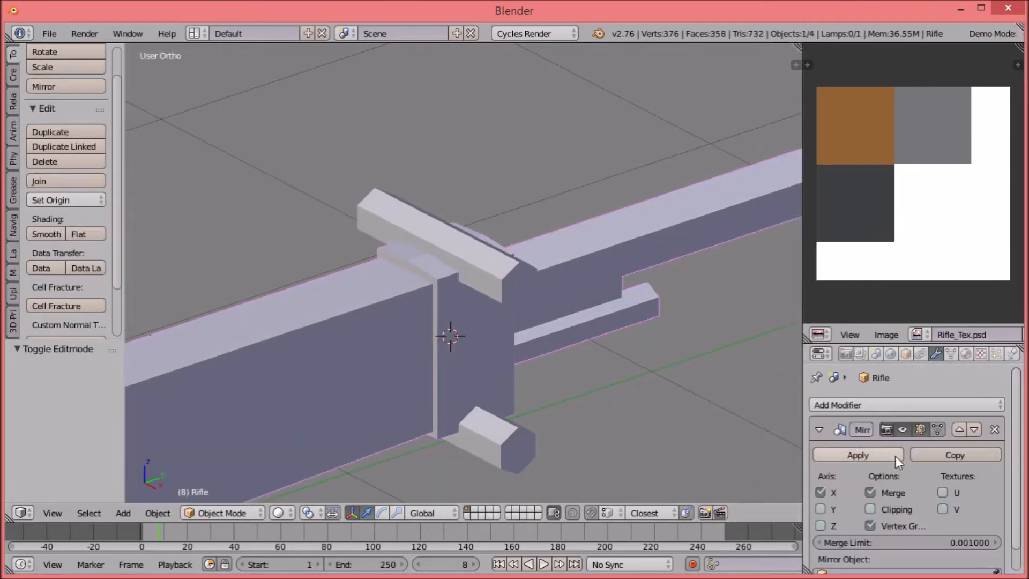
click(896, 455)
Step: Try moving the bolt and receiver parts of the rifle mesh sideways along X
right_click(363, 365)
right_click(362, 365)
scroll(362, 365, down, 7)
shift+middle_drag(362, 348, 683, 251)
key(Tab)
key(a)
middle_drag(549, 346, 575, 346)
shift+middle_drag(345, 362, 365, 261)
scroll(365, 261, up, 4)
key(l)
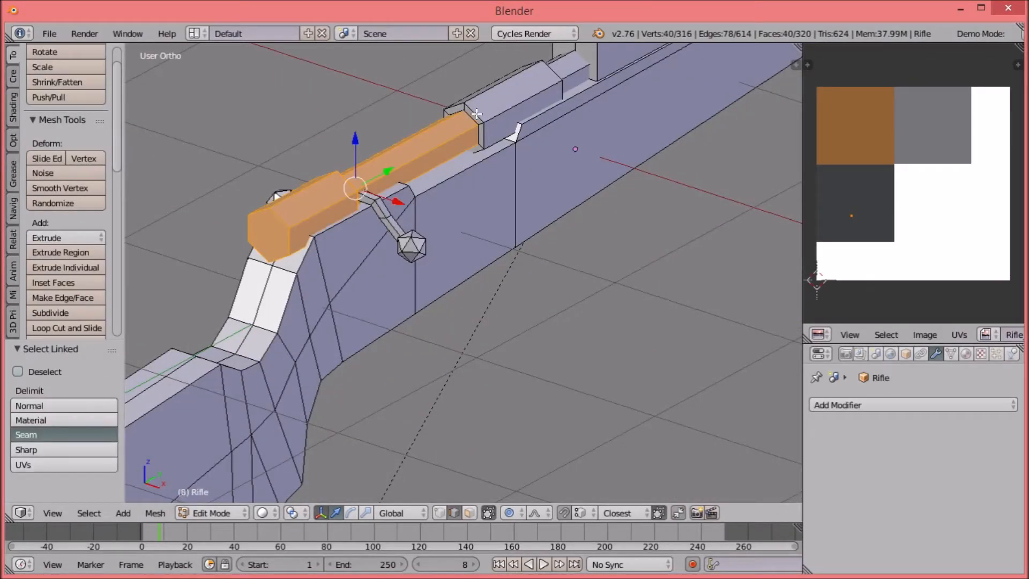
key(l)
drag(545, 114, 607, 135)
right_click(608, 135)
Step: Disable proportional editing and test moving the selected parts along X, cancelling the move and clearing the selection
click(512, 514)
click(523, 483)
drag(555, 115, 673, 168)
right_click(673, 167)
key(a)
shift+middle_drag(361, 190, 323, 282)
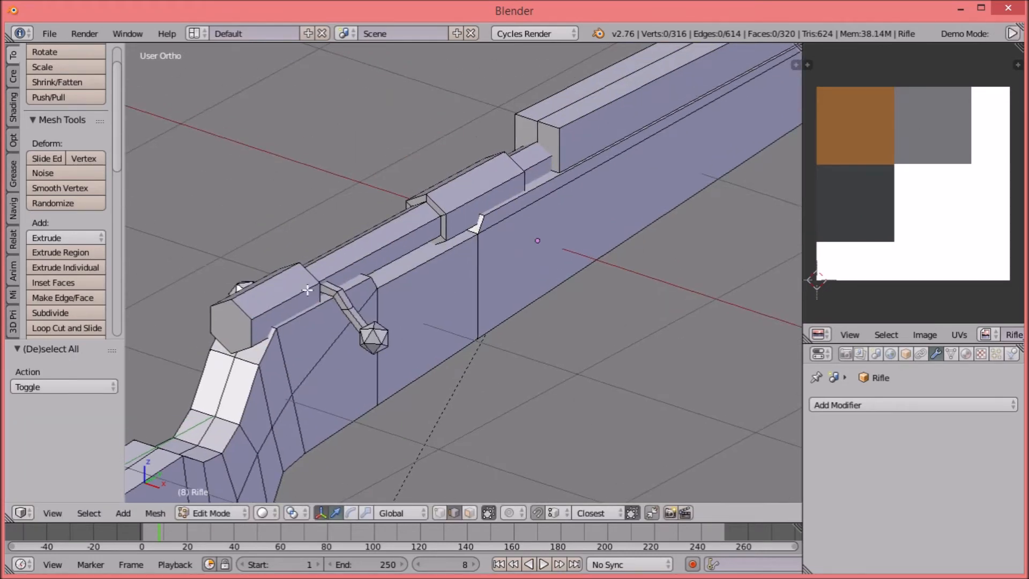
Step: Select the linked bolt, receiver and barrel parts and remove their double vertices with a merge distance of 0.0001
key(l)
key(l)
scroll(646, 148, down, 4)
shift+middle_drag(649, 146, 565, 229)
key(w)
click(636, 212)
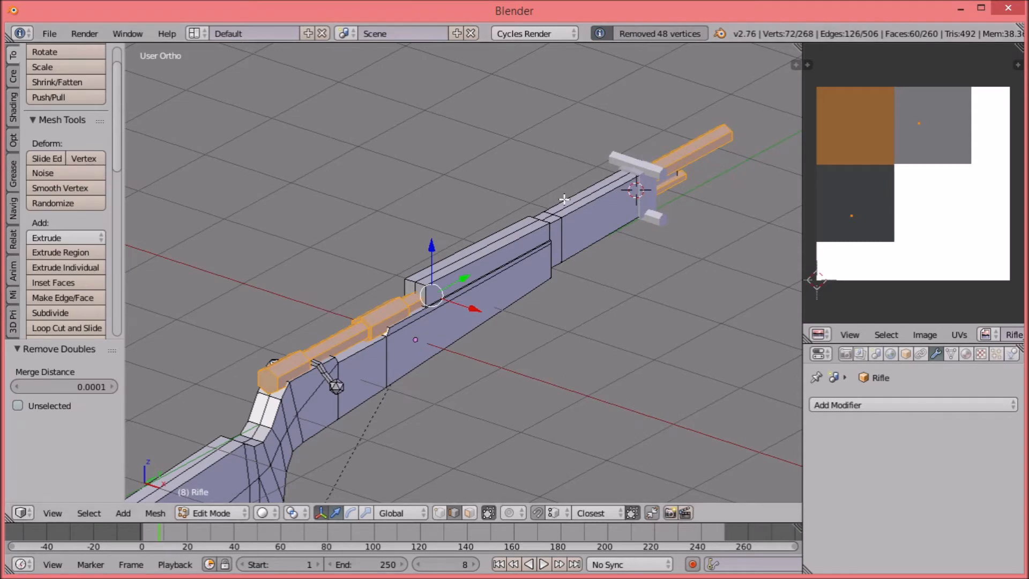
Step: Delete the mirrored duplicate of the bolt handle on the far side of the rifle
key(a)
scroll(348, 381, up, 4)
shift+middle_drag(348, 380, 566, 366)
key(l)
key(x)
click(536, 272)
middle_drag(536, 273, 481, 319)
key(a)
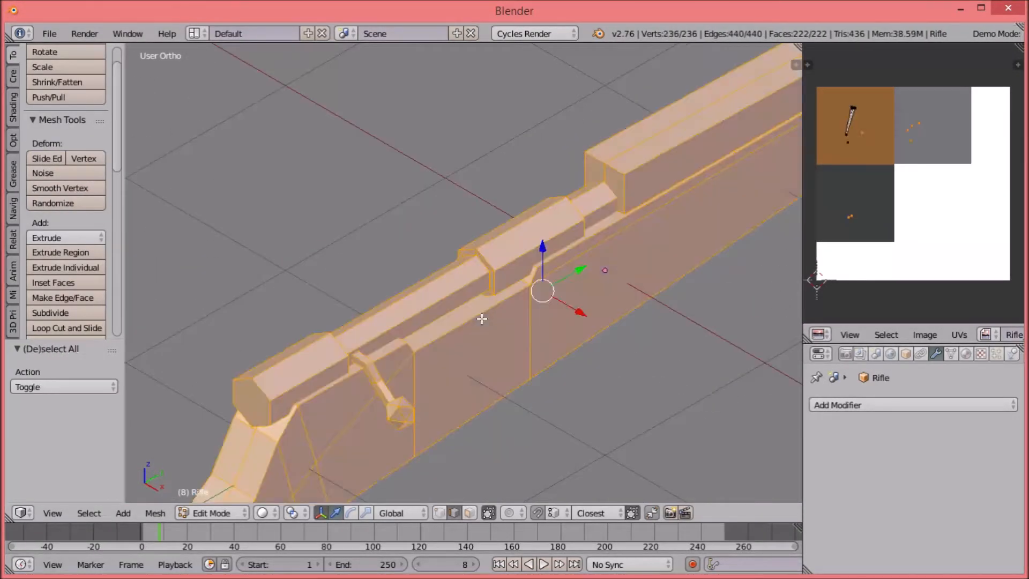
key(a)
Step: Select the outline edges along one side of the stock, from the butt through the grip to the fore-end
scroll(482, 318, down, 5)
ctrl+right_click(298, 422)
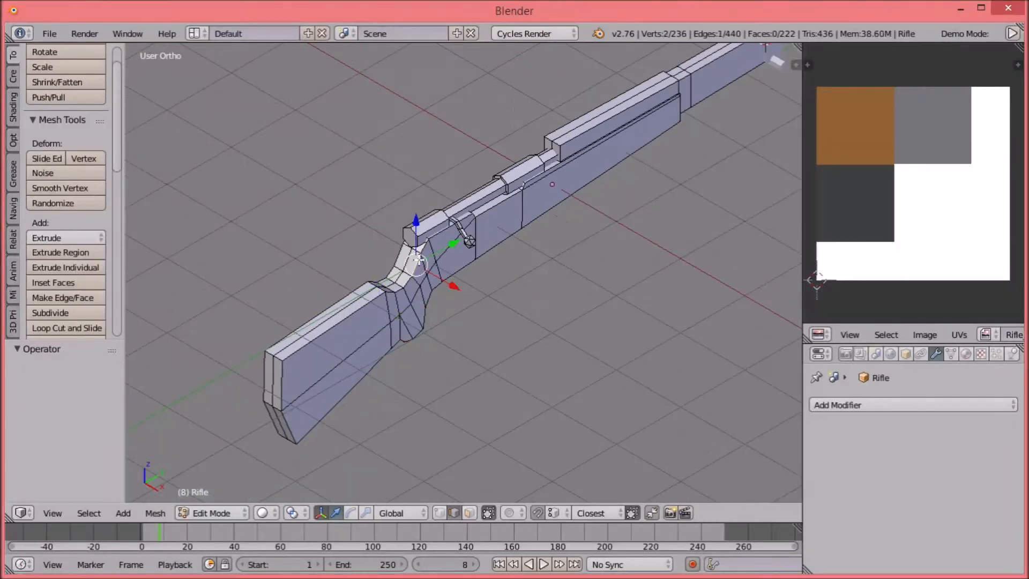
ctrl+right_click(496, 254)
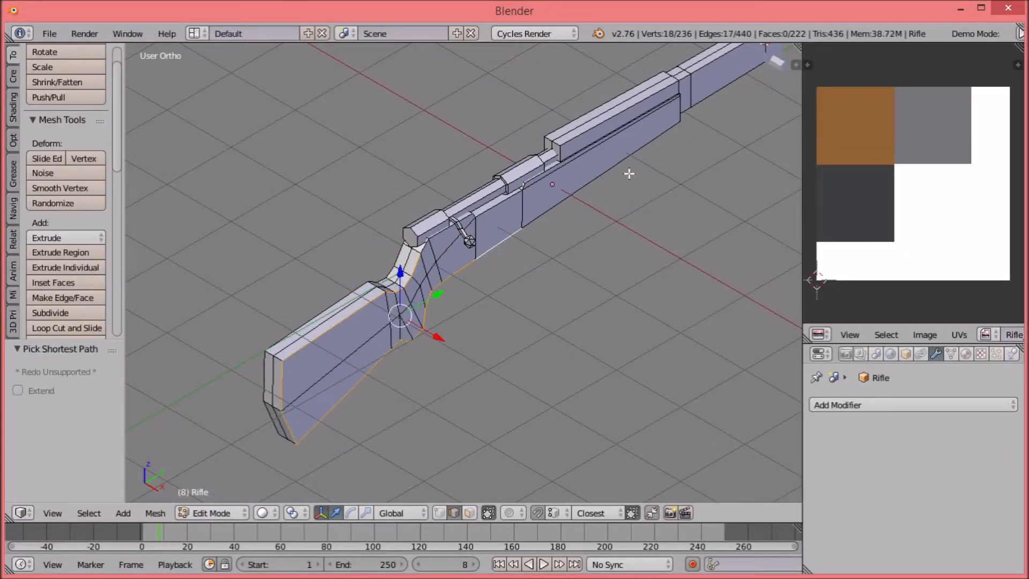
ctrl+right_click(620, 184)
middle_drag(620, 184, 584, 200)
scroll(542, 297, up, 5)
shift+middle_drag(766, 307, 443, 323)
shift+right_click(443, 230)
middle_drag(505, 229, 444, 216)
alt+shift+right_click(349, 249)
middle_drag(451, 409, 406, 341)
Step: Try beveling the selected outline edges on one side of the stock by 0.05
key(Tab)
click(242, 301)
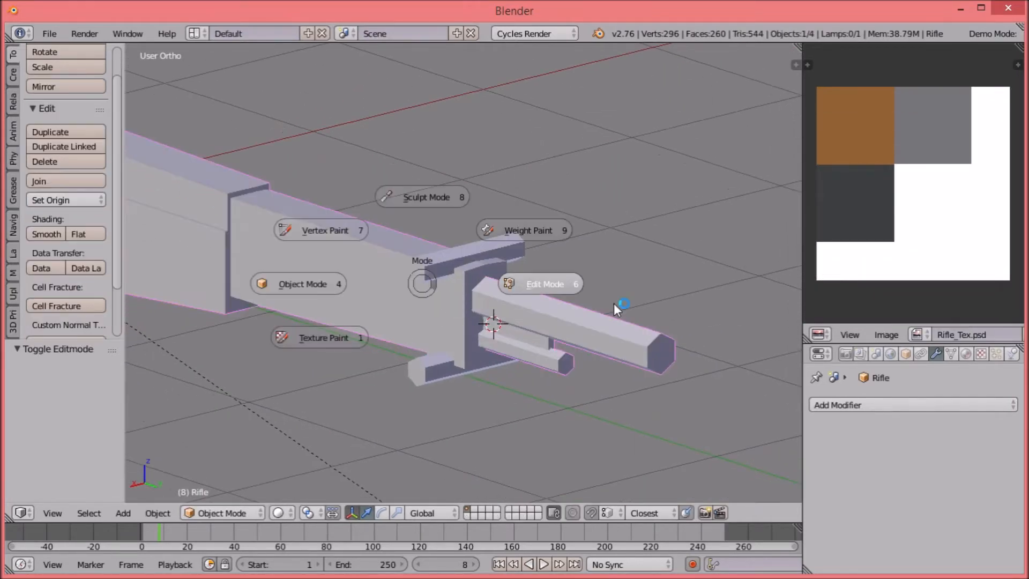
key(Tab)
middle_drag(443, 199, 356, 269)
scroll(449, 210, up, 5)
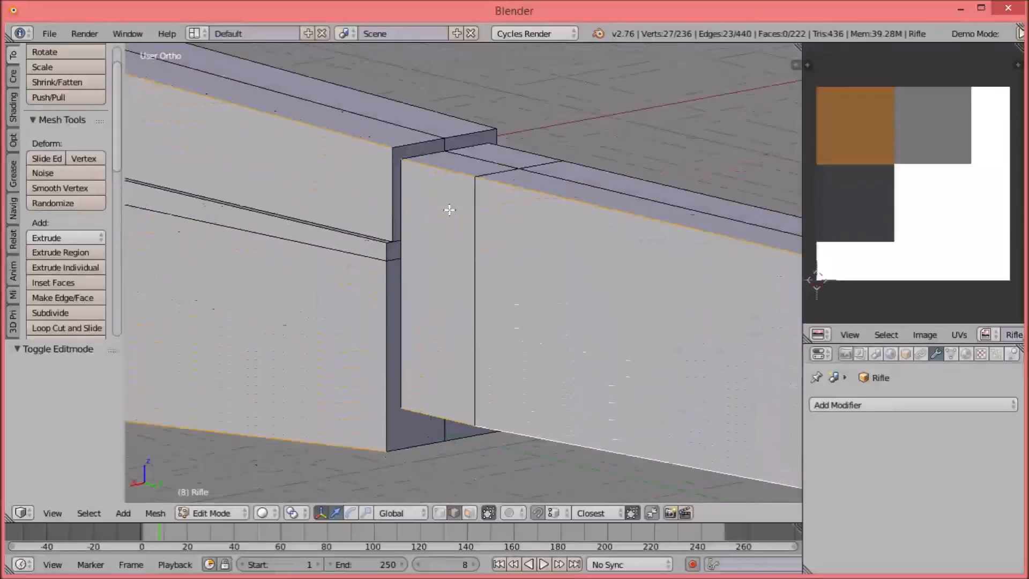
scroll(449, 209, down, 3)
middle_drag(352, 223, 477, 193)
scroll(424, 190, down, 2)
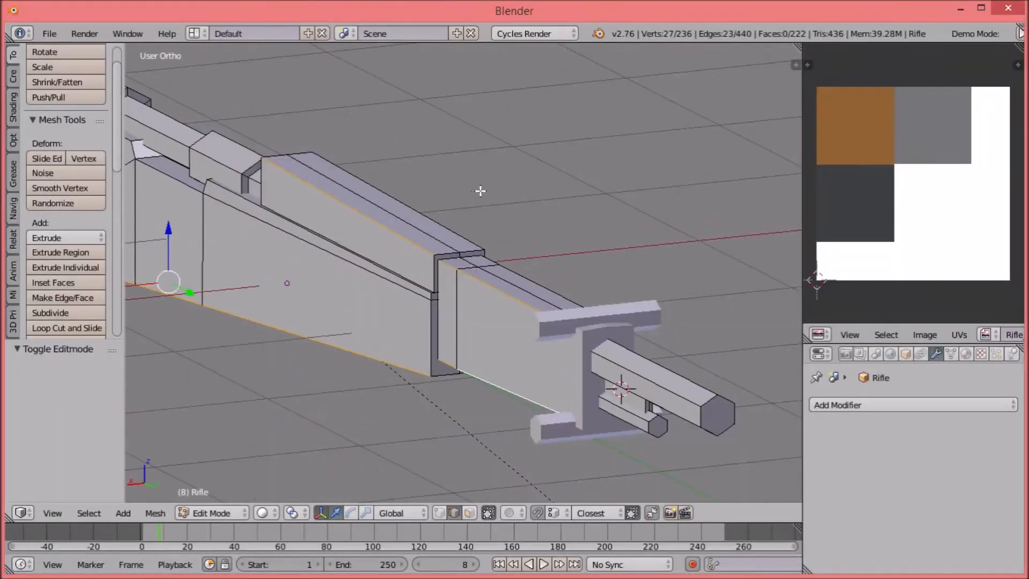
key(ctrl+b)
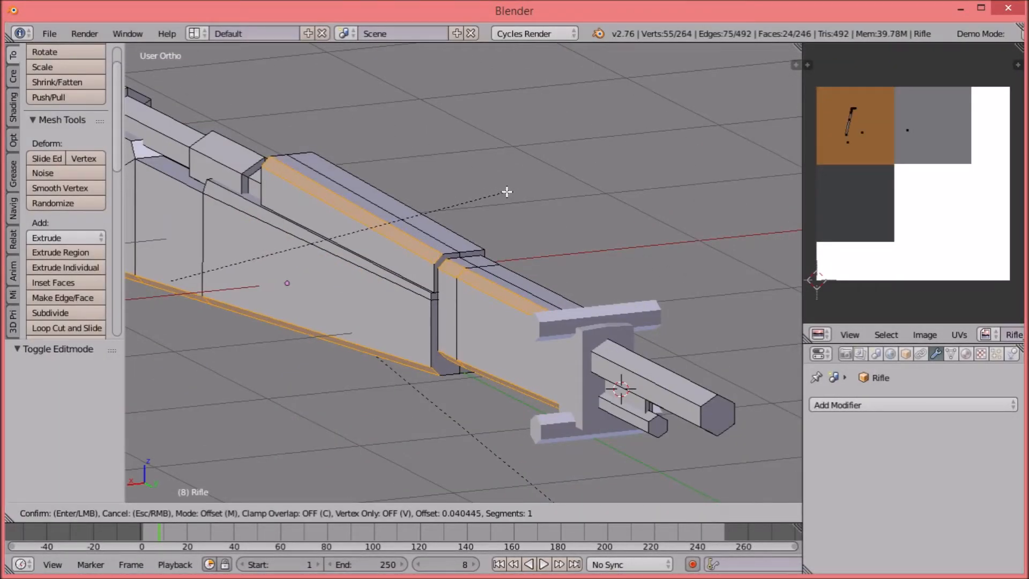
click(506, 191)
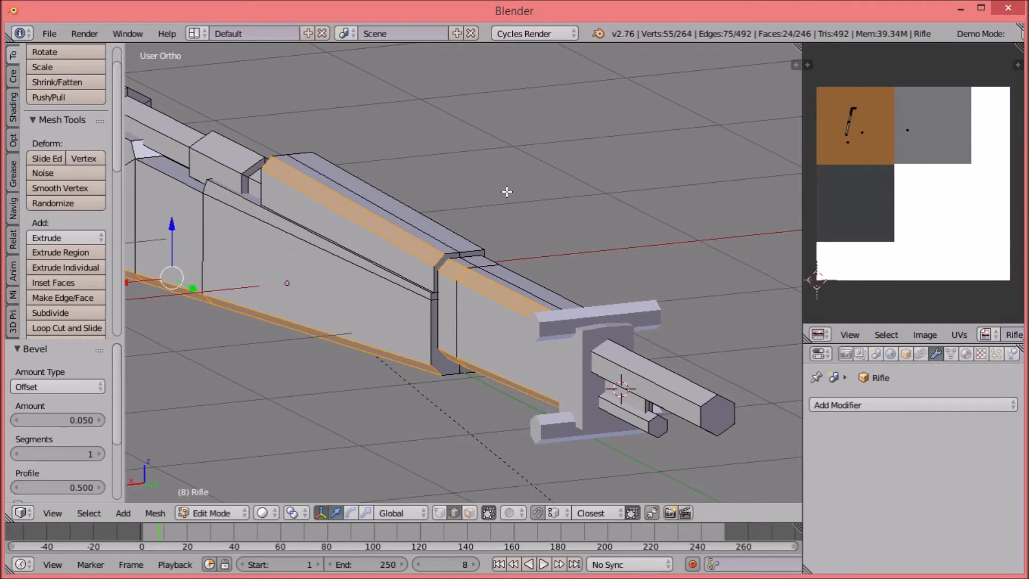
key(ctrl+z)
Step: Extend the edge selection to the matching outline edges on the other side of the stock and fore-end
alt+shift+right_click(539, 281)
shift+middle_drag(539, 282, 773, 395)
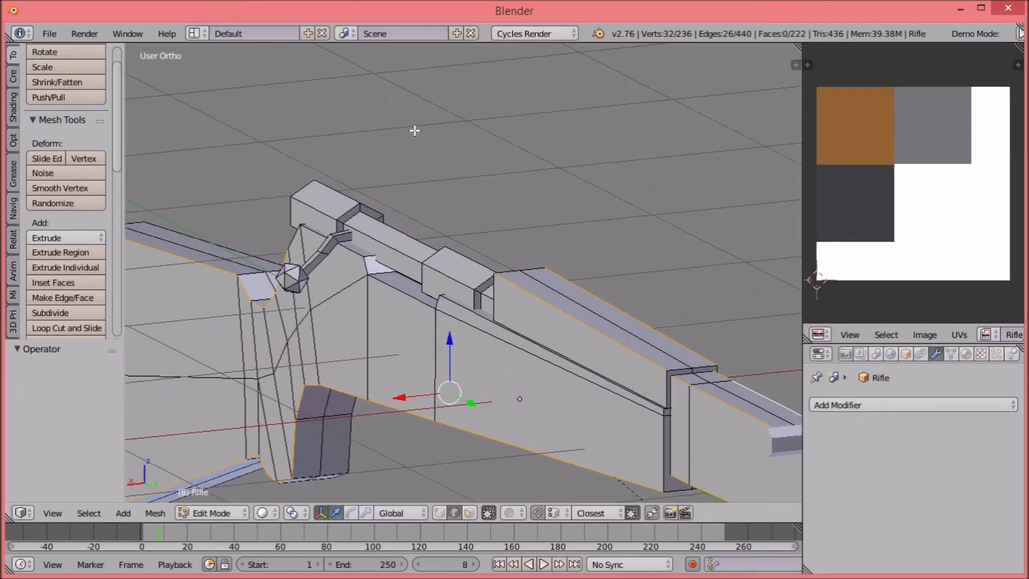
middle_drag(540, 197, 386, 202)
shift+middle_drag(588, 404, 290, 318)
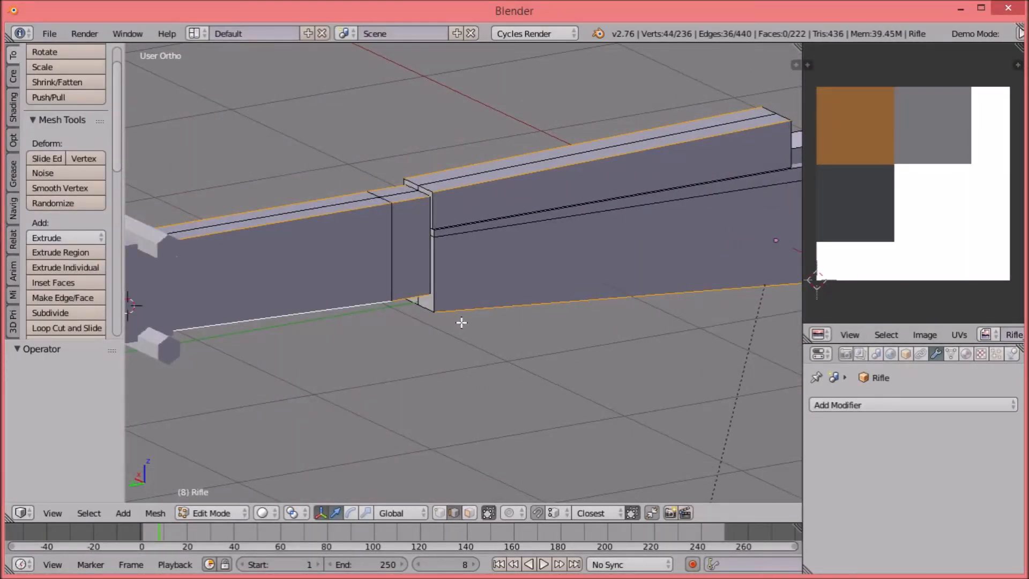
middle_drag(476, 117, 569, 253)
ctrl+right_click(646, 302)
ctrl+right_click(384, 264)
middle_drag(384, 264, 409, 146)
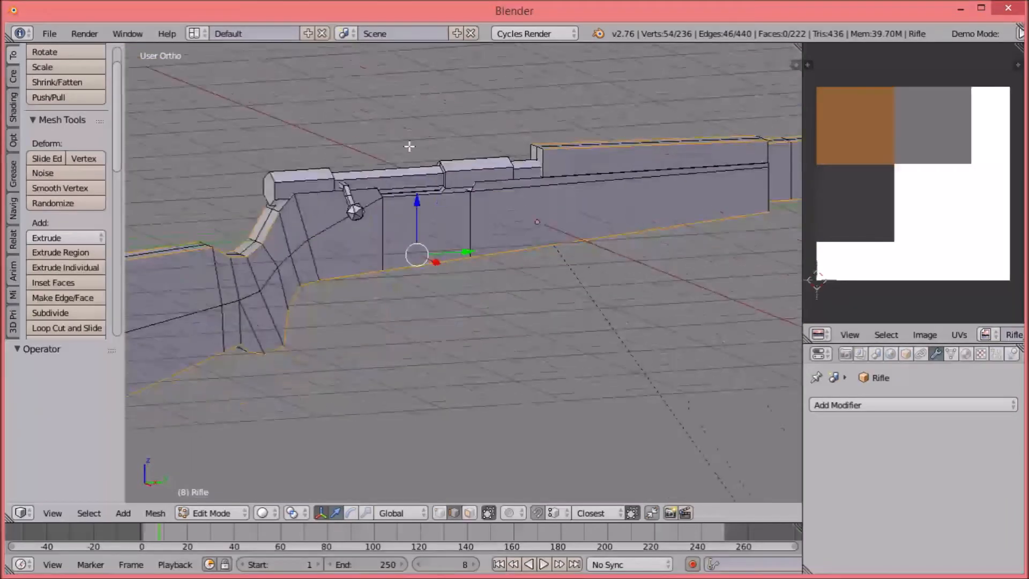
middle_drag(578, 182, 618, 209)
Step: Try beveling the outline edges on both sides of the stock, including the butt edges, by 0.05
key(ctrl+b)
text(.05)
key(Return)
middle_drag(480, 199, 539, 190)
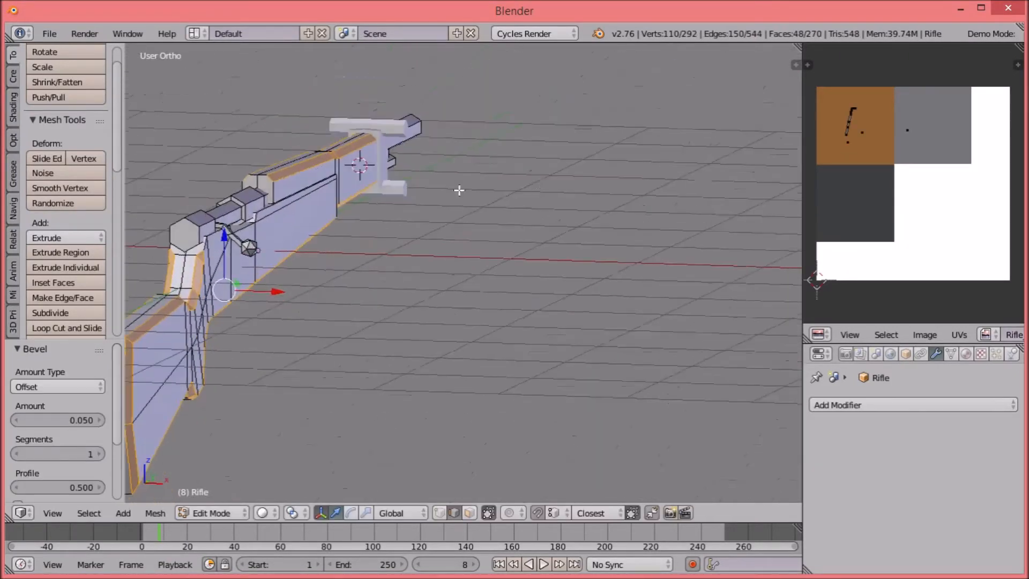
shift+middle_drag(353, 192, 537, 195)
middle_drag(467, 235, 290, 331)
key(ctrl+z)
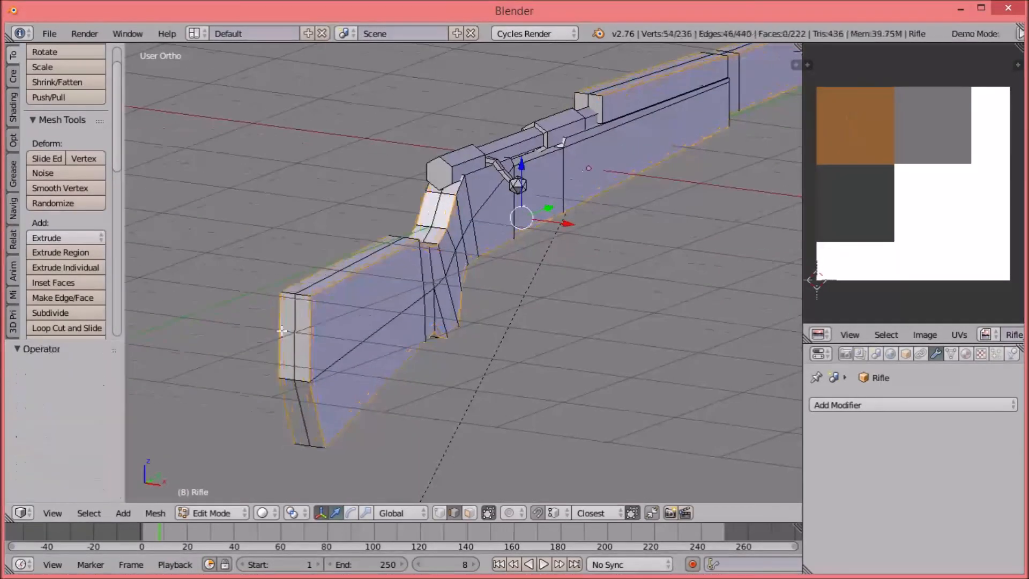
Step: Bevel the stock's long outline edges on both sides by 0.05, leaving out the vertical edges of the butt
key(ctrl+b)
text(.05)
key(Return)
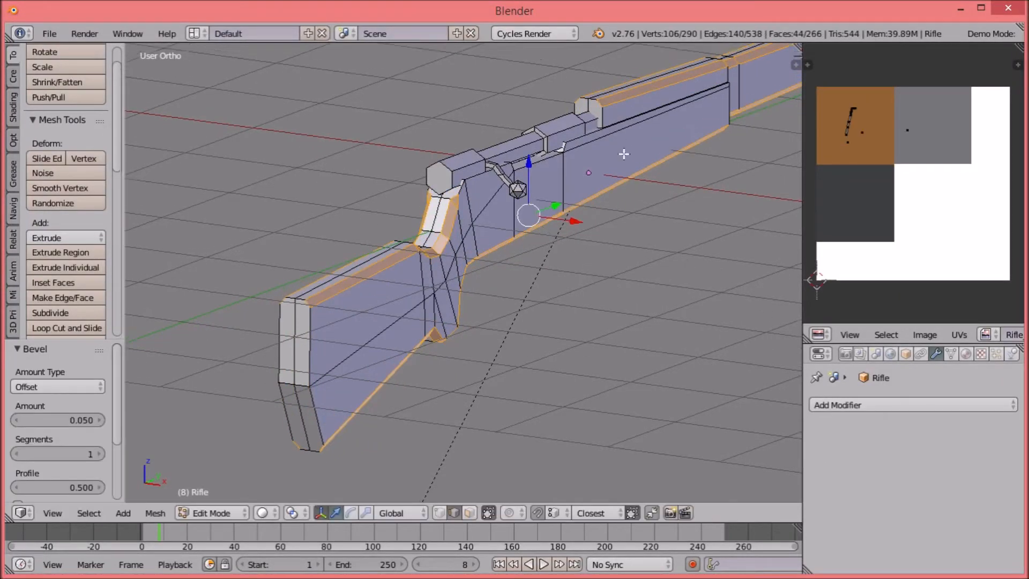
Step: Merge two pairs of neighbouring vertices where the stock's beveled edges meet around the grip
scroll(625, 147, up, 5)
right_click(363, 260)
shift+right_click(378, 224)
key(alt+m)
click(376, 227)
middle_drag(376, 228, 477, 235)
right_click(343, 281)
shift+right_click(319, 248)
key(alt+m)
click(342, 263)
key(a)
Step: Try deleting the cutter object at the front band and opening the band's mesh for editing
scroll(570, 229, down, 5)
middle_drag(570, 229, 343, 235)
shift+middle_drag(343, 236, 350, 273)
scroll(386, 295, up, 4)
key(Tab)
right_click(492, 385)
key(Tab)
key(Tab)
right_click(475, 346)
key(x)
click(476, 345)
right_click(494, 364)
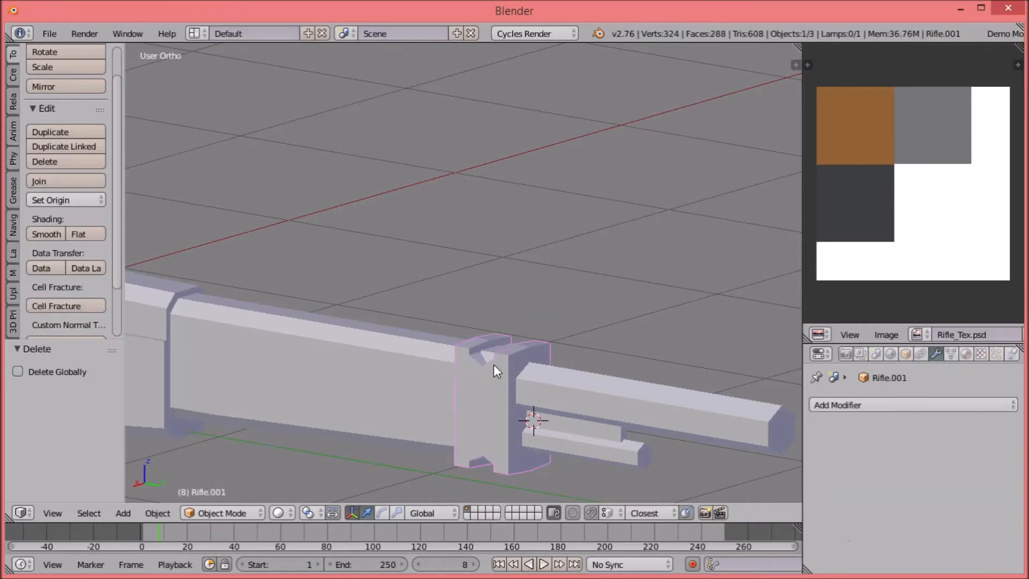
key(Tab)
middle_drag(545, 374, 566, 388)
shift+middle_drag(445, 396, 395, 331)
click(450, 515)
scroll(513, 368, up, 3)
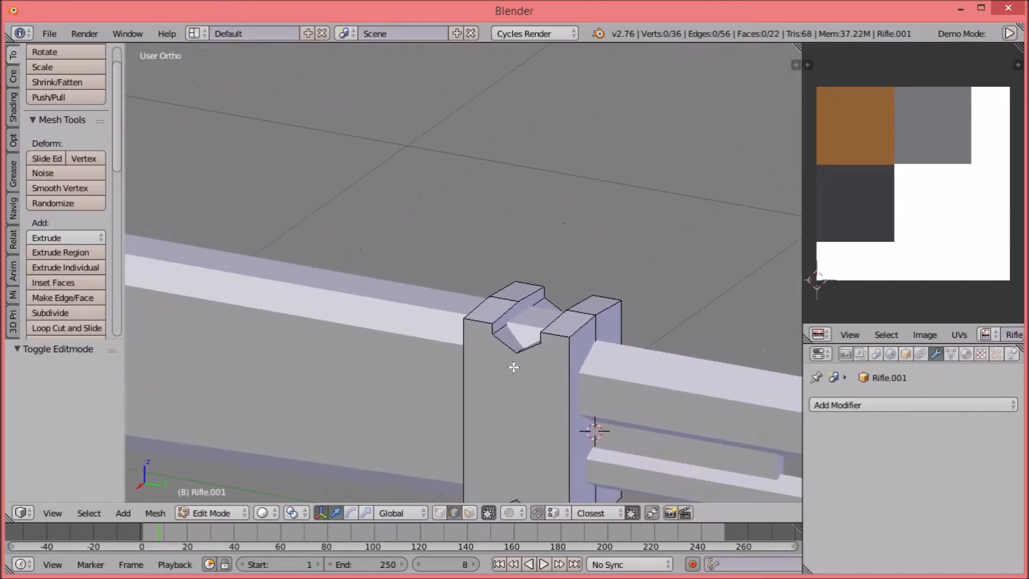
key(Tab)
key(ctrl+z)
key(ctrl+z)
key(ctrl+z)
Step: Hide the cutter object at the front band and open the band's mesh for editing
right_click(516, 317)
key(shift+h)
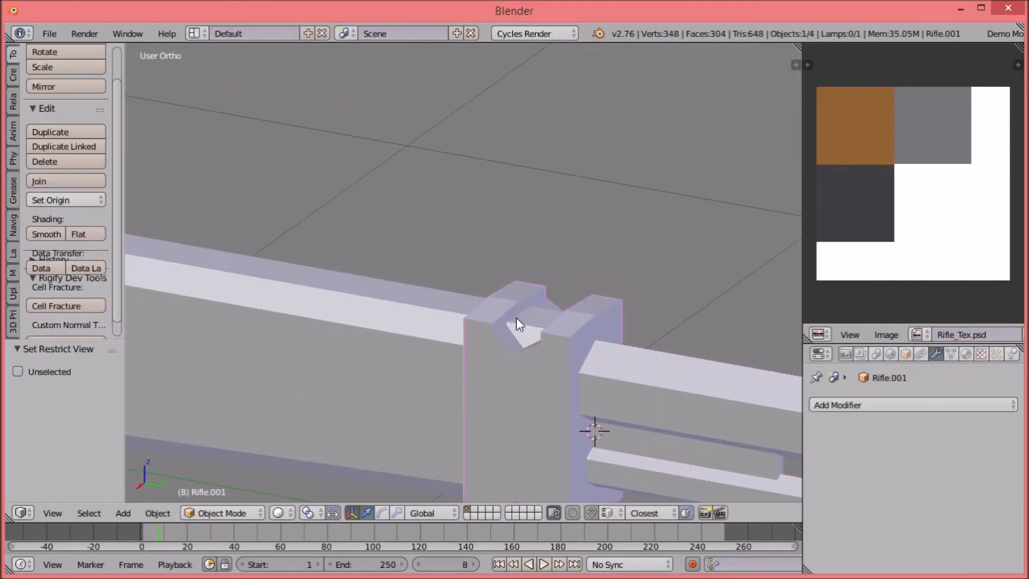
key(Tab)
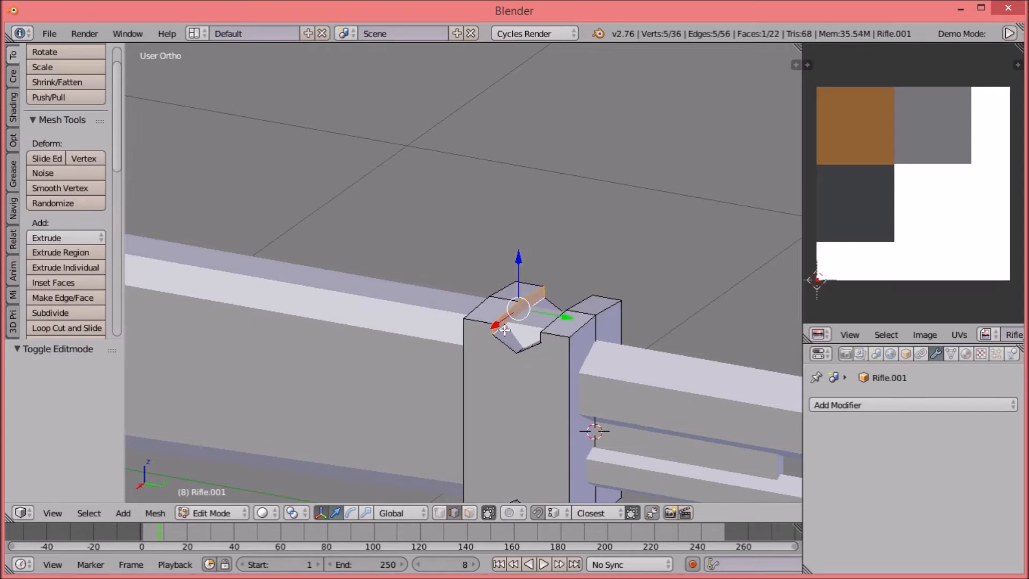
Step: Dissolve the inner notch geometry on the upper and lower sides of the front band
middle_drag(526, 329, 598, 352)
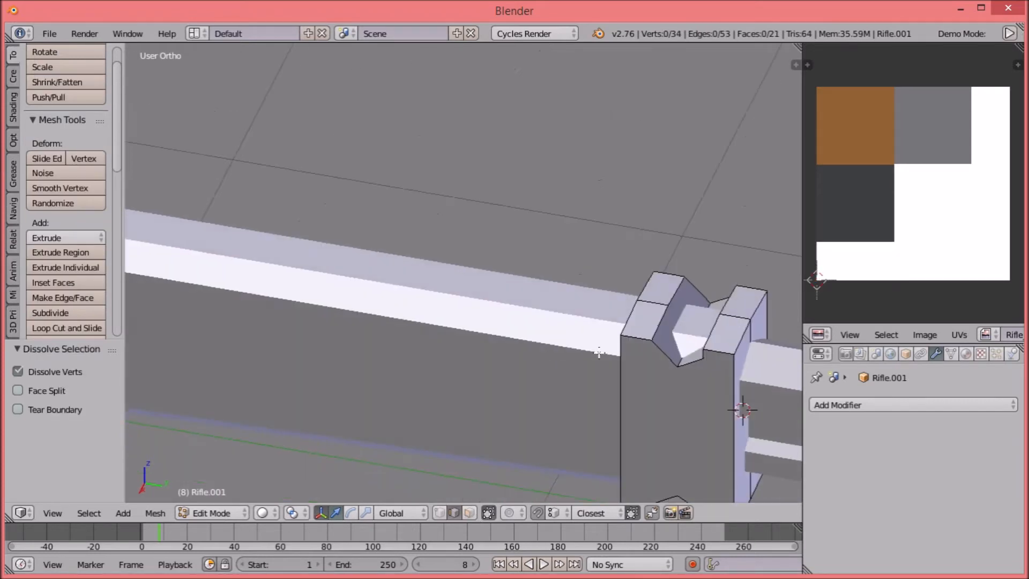
middle_drag(691, 343, 462, 383)
middle_drag(428, 292, 435, 180)
key(ctrl+x)
right_click(479, 437)
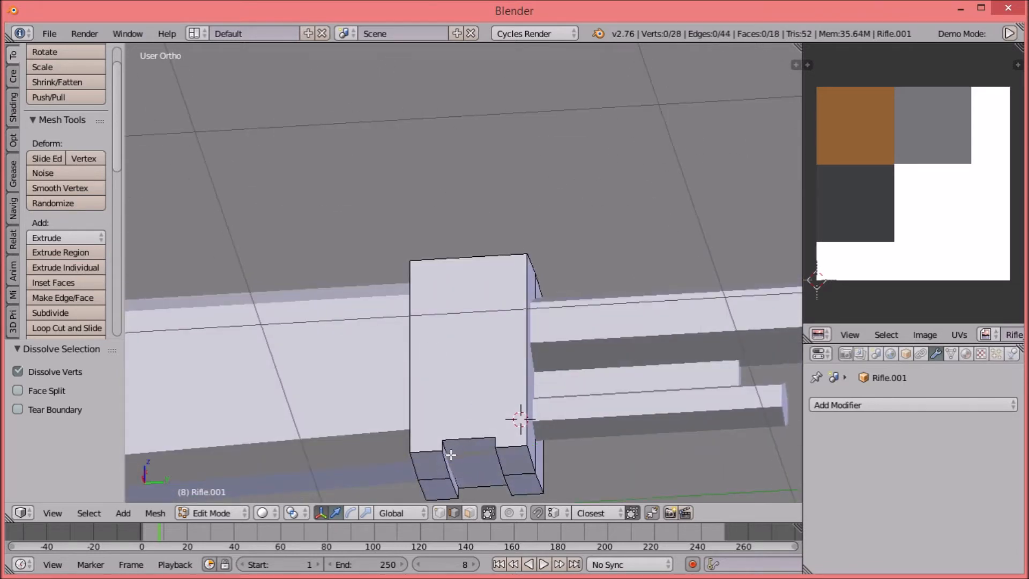
right_click(450, 455)
key(ctrl+x)
middle_drag(451, 454, 493, 460)
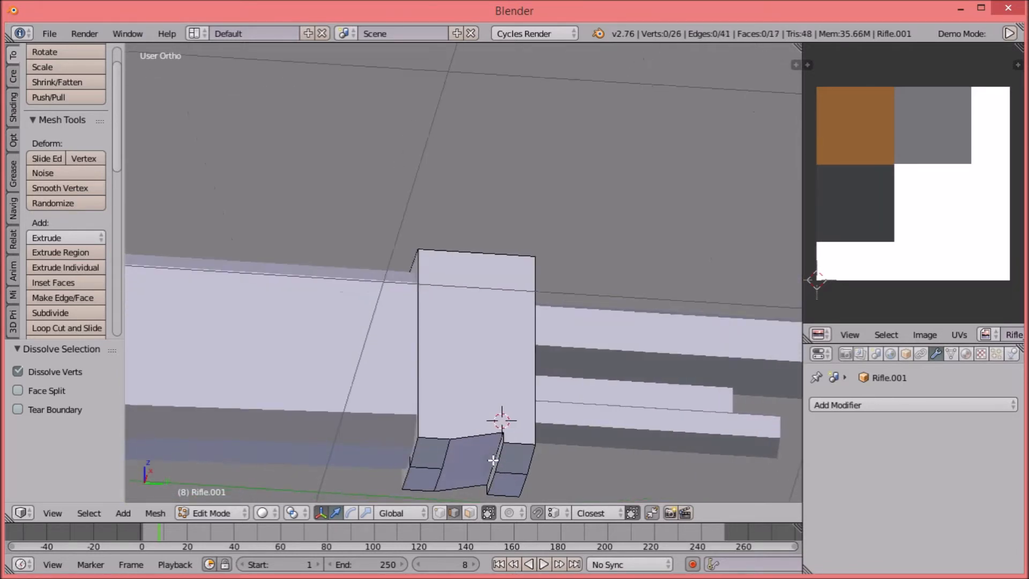
Step: Dissolve the leftover dividing edges on the front band's bottom and top faces
key(a)
right_click(424, 466)
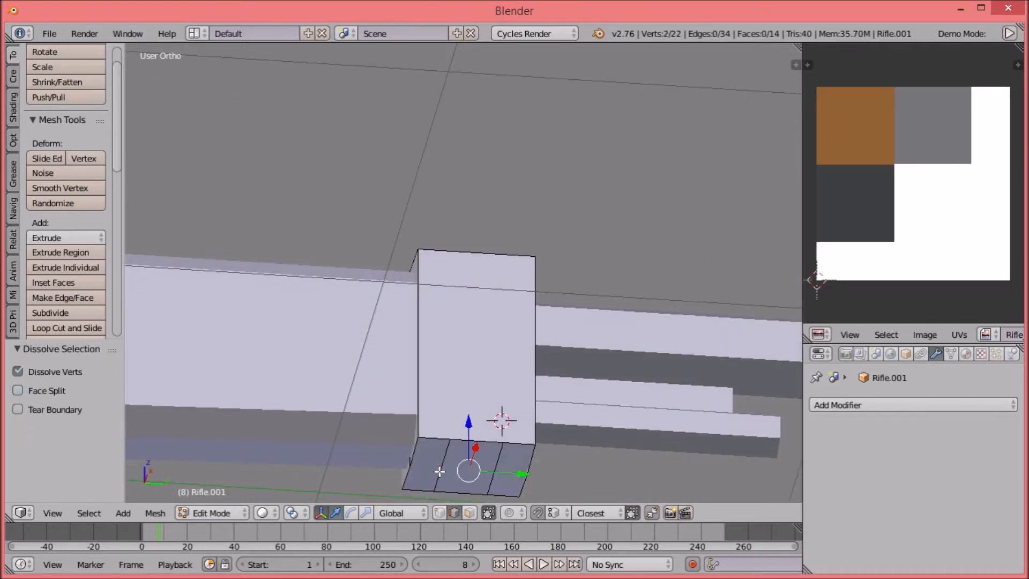
key(ctrl+x)
middle_drag(494, 466, 444, 236)
right_click(444, 236)
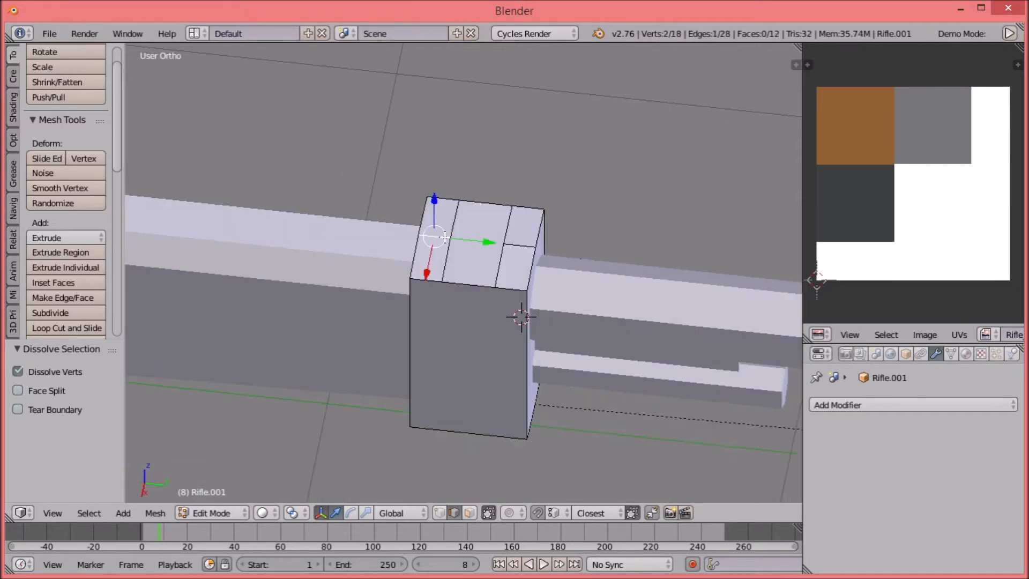
key(ctrl+x)
middle_drag(525, 308, 470, 310)
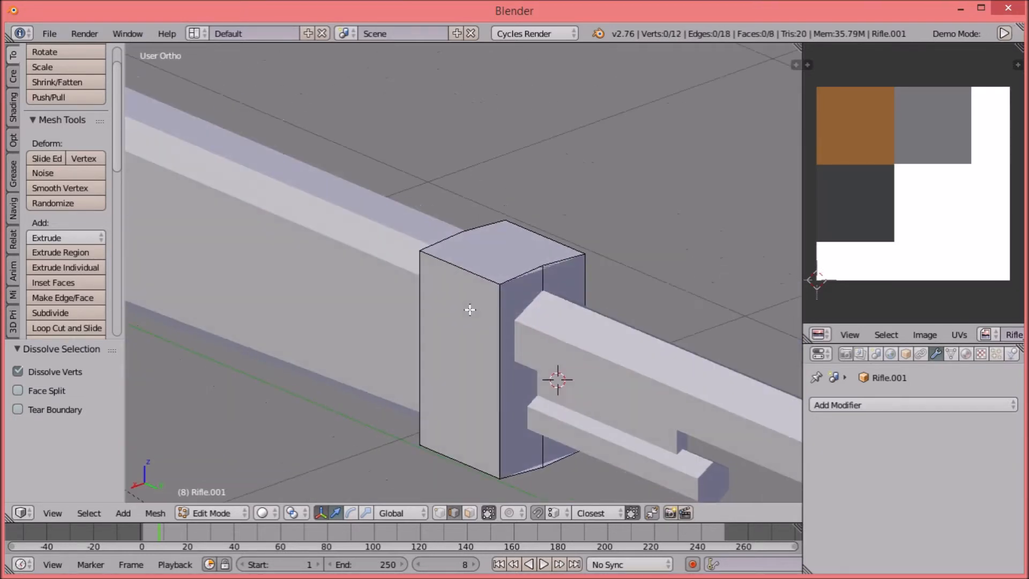
Step: Dissolve the vertical centre edges on the front band's end faces to reduce it to a plain box
middle_drag(381, 273, 555, 283)
right_click(425, 296)
key(ctrl+x)
middle_drag(425, 297, 397, 295)
Step: Bevel the front band's four lengthwise corner edges by 0.05
right_click(486, 292)
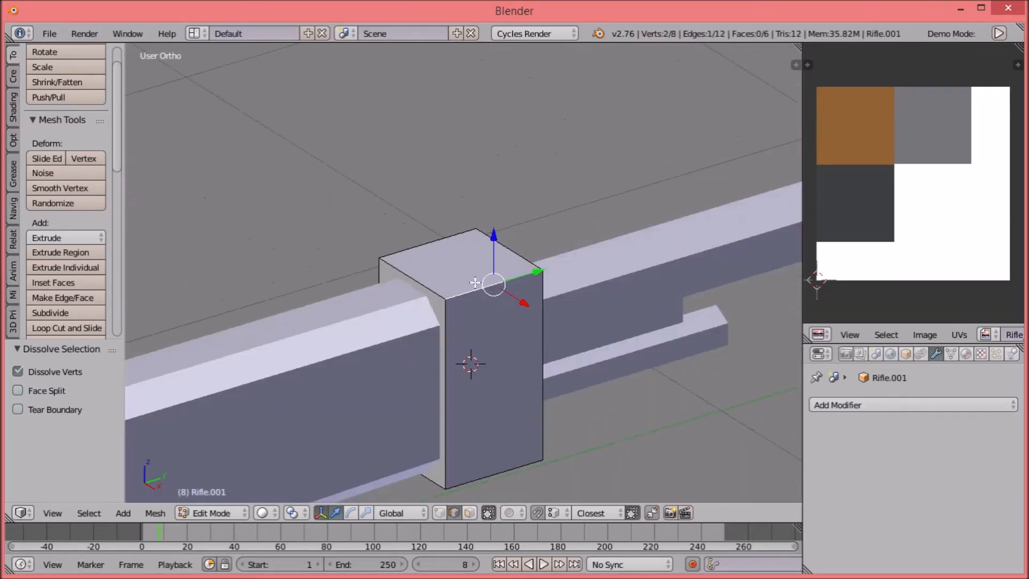
middle_drag(489, 477, 483, 472)
key(ctrl+b)
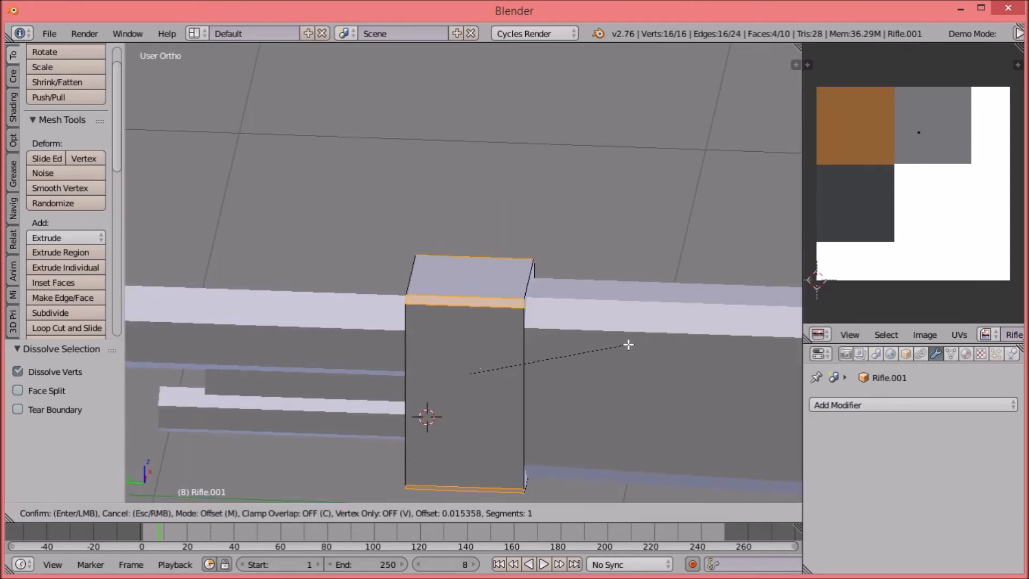
click(601, 349)
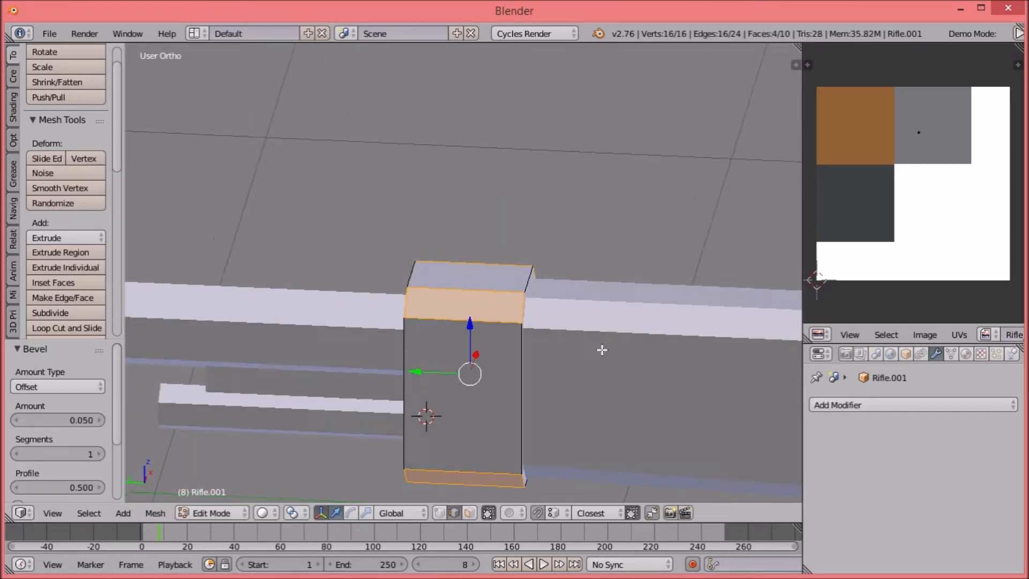
middle_drag(601, 349, 340, 332)
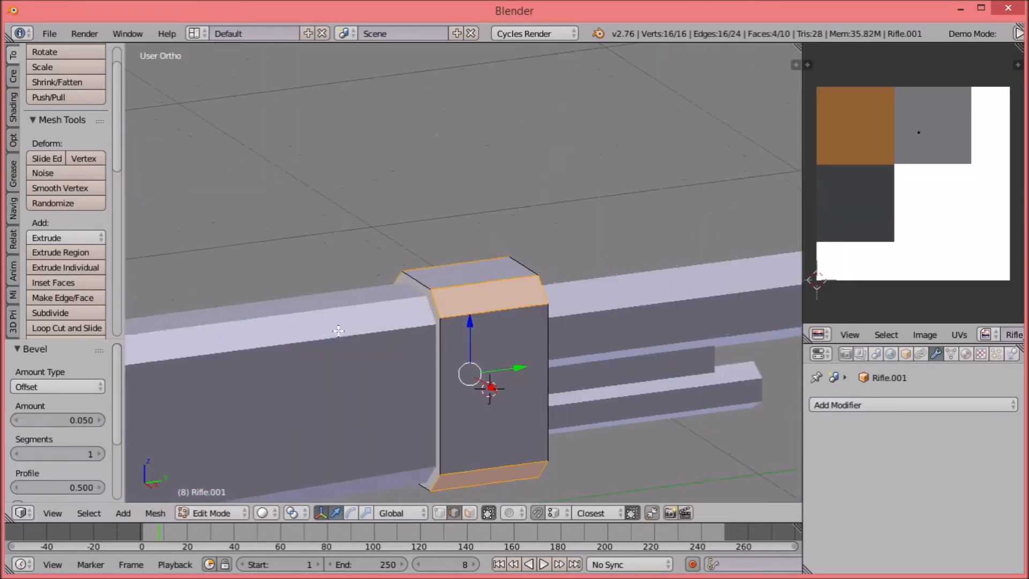
Step: Unhide the cutter and cut its notches into the beveled front band with an applied Boolean modifier
key(Tab)
key(alt+h)
right_click(464, 331)
right_click(464, 331)
click(934, 404)
click(713, 172)
click(965, 493)
click(866, 351)
click(857, 492)
click(840, 444)
click(861, 453)
Step: Delete the cutter object from the front band
right_click(521, 303)
key(x)
click(492, 296)
Step: Move the front ends of the fore-end parts back along Y, inside the front band, using the side wireframe view
key(KP_3)
key(shift+z)
key(shift+z)
scroll(551, 276, down, 3)
key(z)
click(583, 368)
key(Tab)
click(466, 283)
scroll(365, 252, up, 5)
key(z)
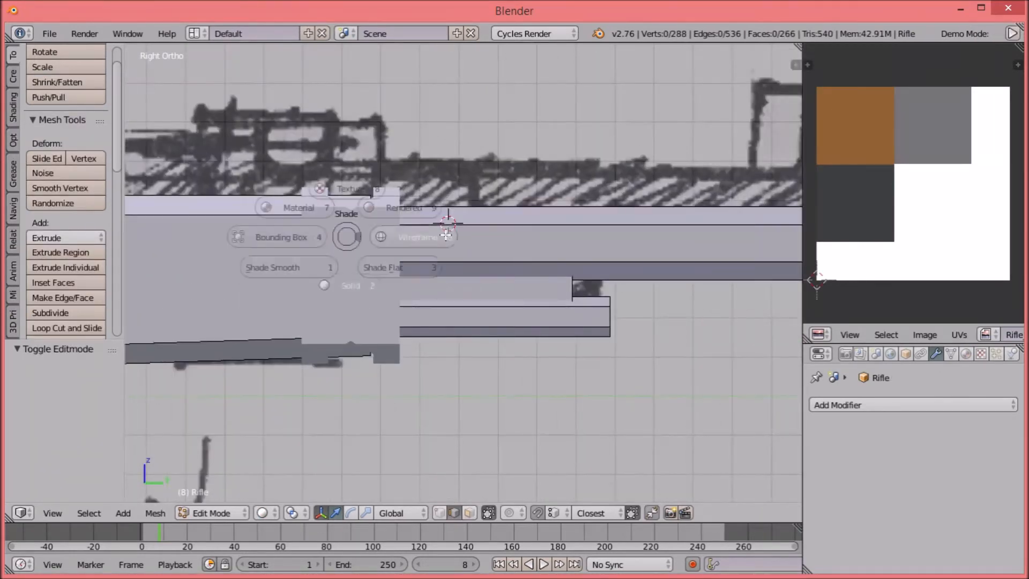
click(358, 169)
key(b)
drag(383, 364, 382, 365)
key(g)
key(y)
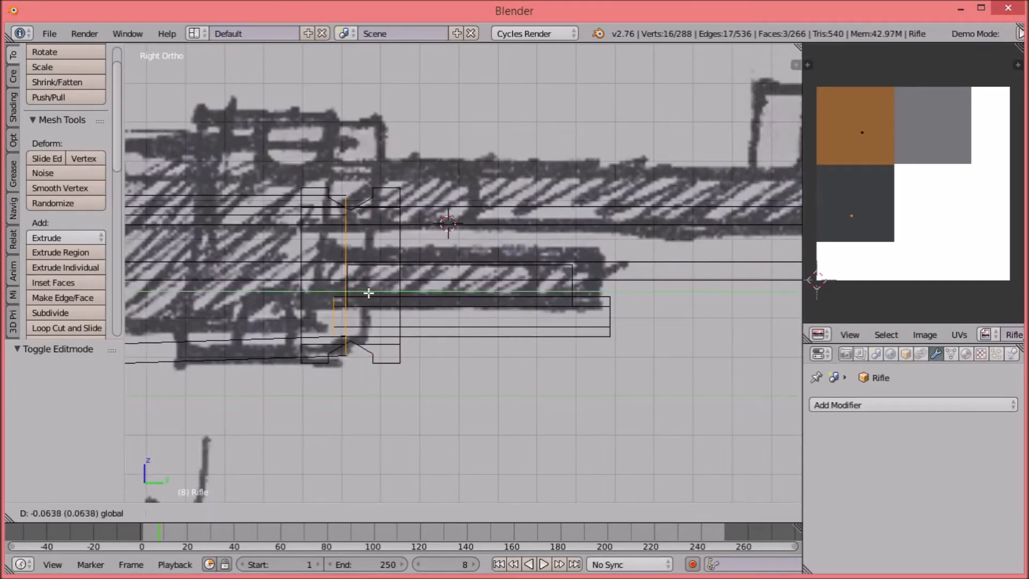
click(348, 293)
key(a)
key(z)
key(z)
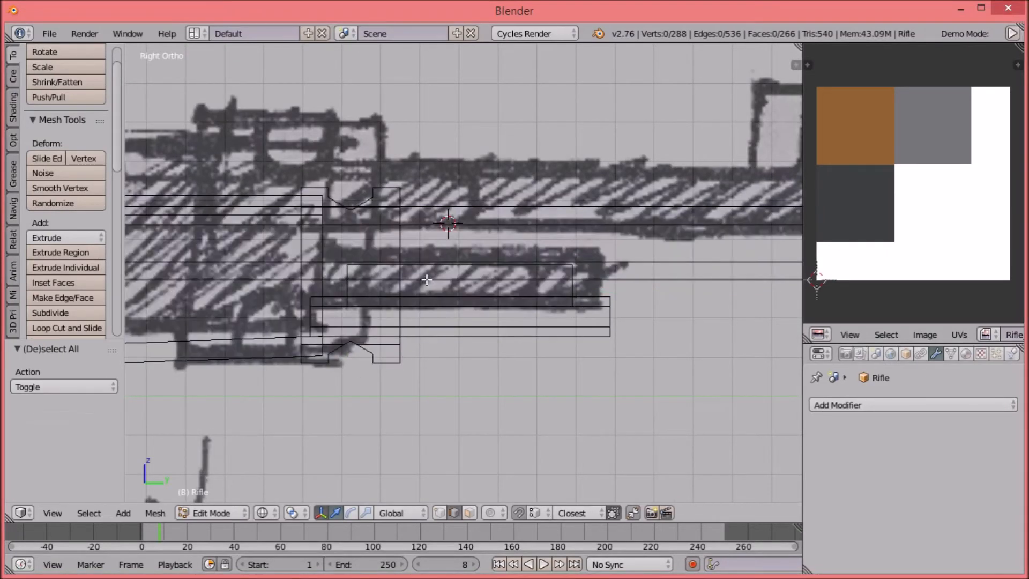
Step: Join the notched front band into the rifle object and reopen the combined mesh for editing
key(a)
key(shift+z)
middle_drag(429, 216, 429, 258)
key(shift+z)
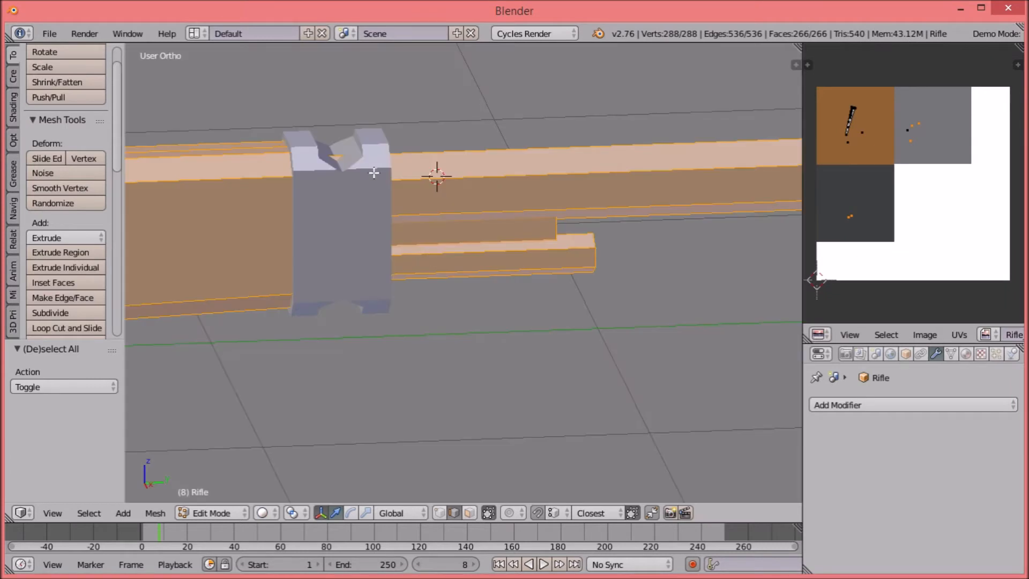
key(Tab)
right_click(346, 181)
key(Tab)
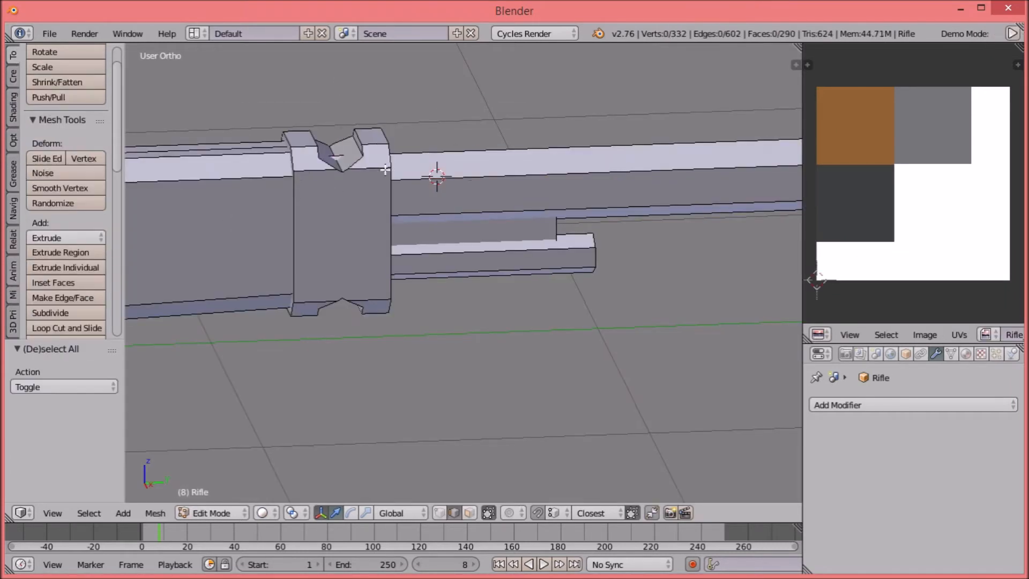
Step: Gather all of the front band's UVs on the lighter grey palette swatch and preview the rendered colour
key(l)
key(a)
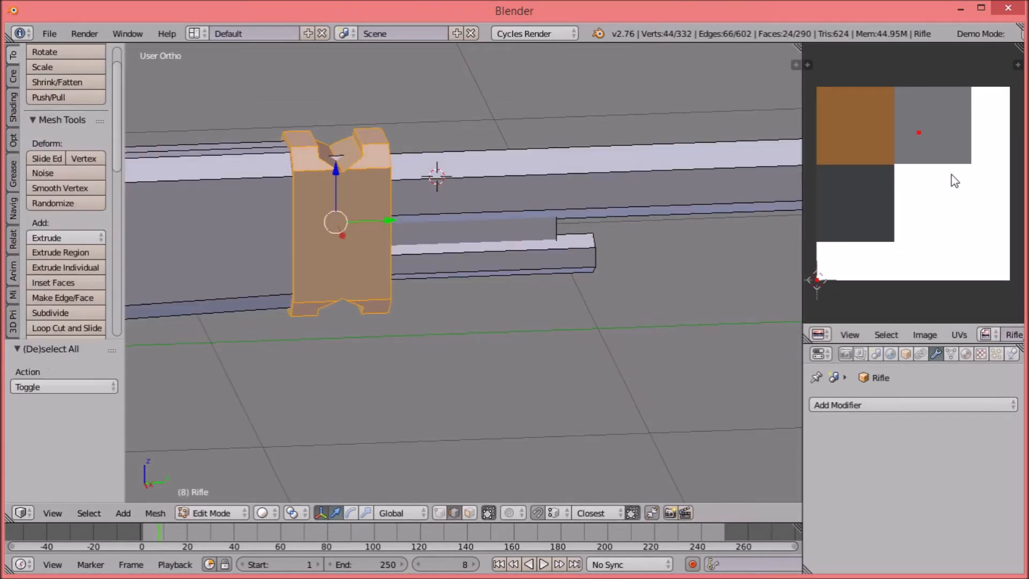
click(864, 181)
key(ctrl+z)
click(877, 198)
key(a)
key(shift+z)
key(shift+z)
Step: Shrink the whole front band slightly inward along its normals with Shrink/Fatten
right_click(375, 176)
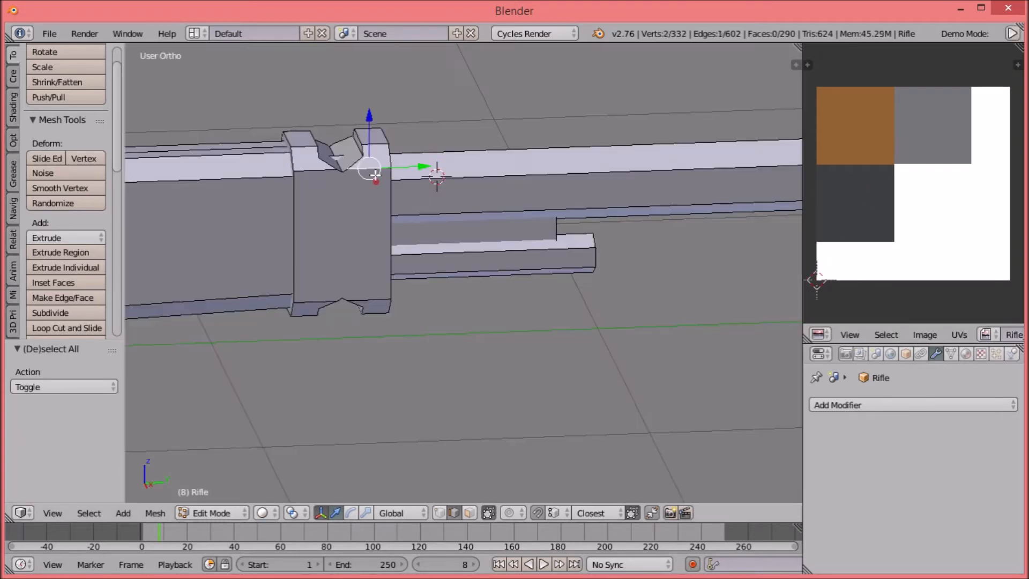
key(ctrl+l)
middle_drag(375, 175, 452, 280)
key(s)
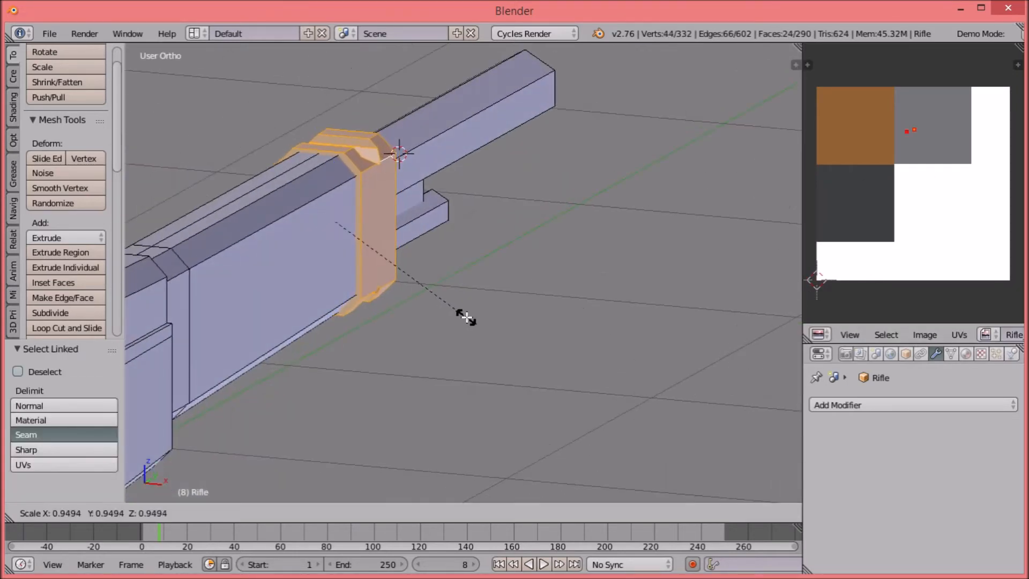
key(Escape)
key(alt+s)
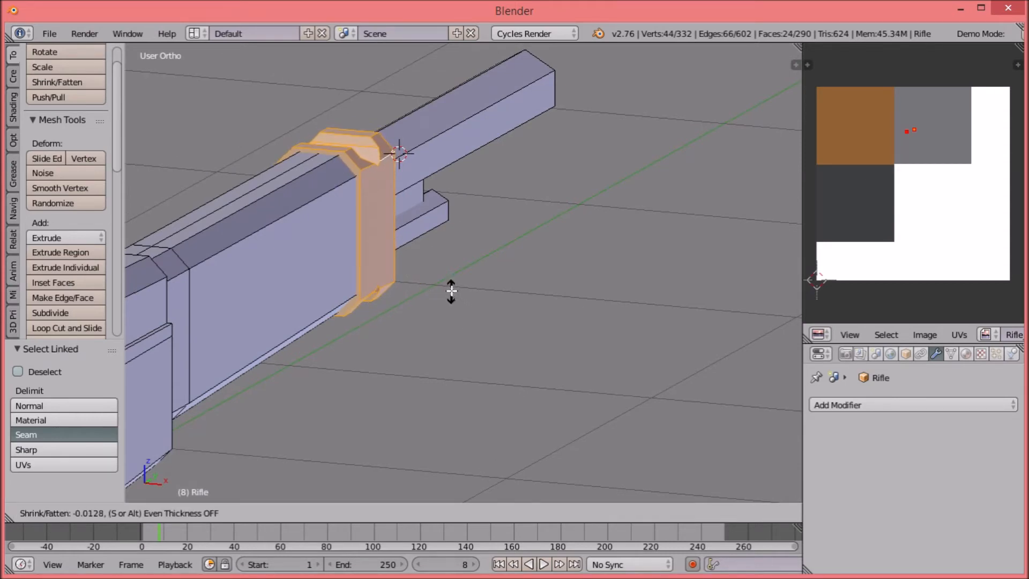
click(453, 292)
Step: Lower the rod beneath the barrel by 0.012 along Z and preview the rendered rifle from the side
key(KP_3)
key(a)
key(shift+z)
key(shift+z)
key(l)
middle_drag(397, 257, 436, 237)
drag(444, 213, 445, 216)
key(KP_3)
key(shift+z)
key(shift+z)
scroll(498, 241, down, 8)
key(shift+z)
shift+middle_drag(459, 282, 538, 272)
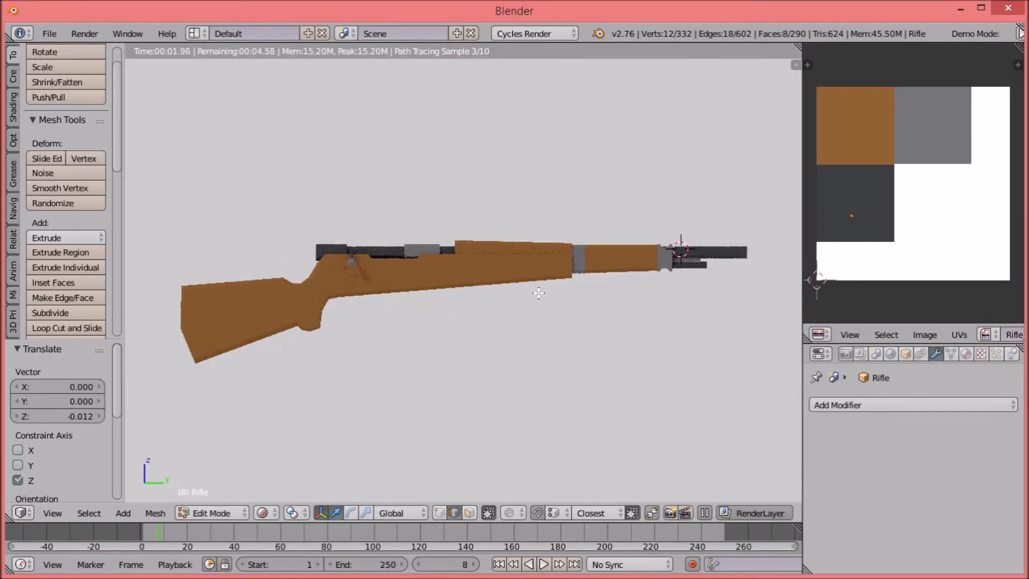
key(shift+z)
Step: Try hollowing the muzzle with a 0.0312 inset and inward extrusion, scaling the barrel end by 0.767
middle_drag(552, 466, 471, 383)
scroll(395, 338, up, 6)
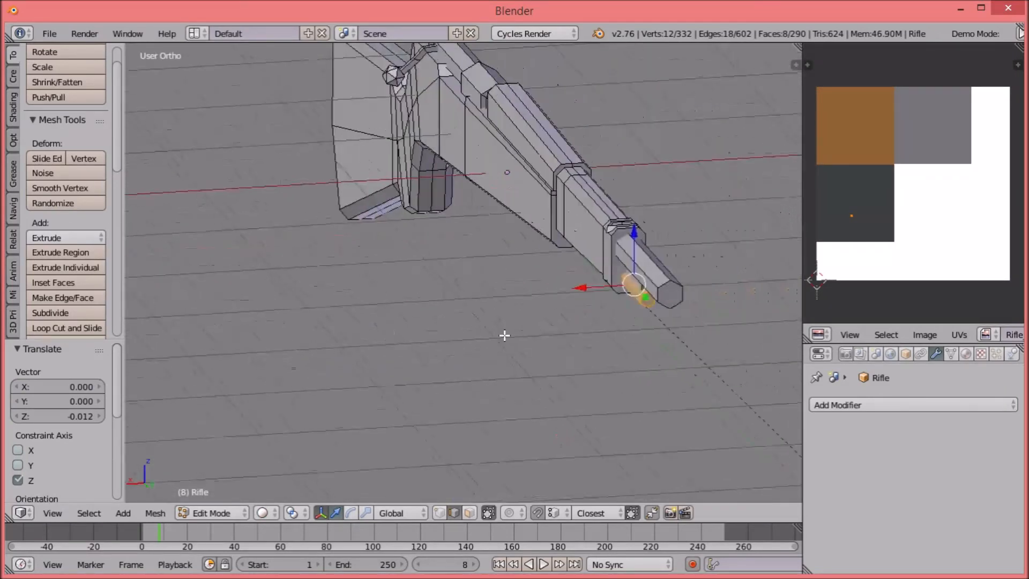
right_click(638, 354)
key(i)
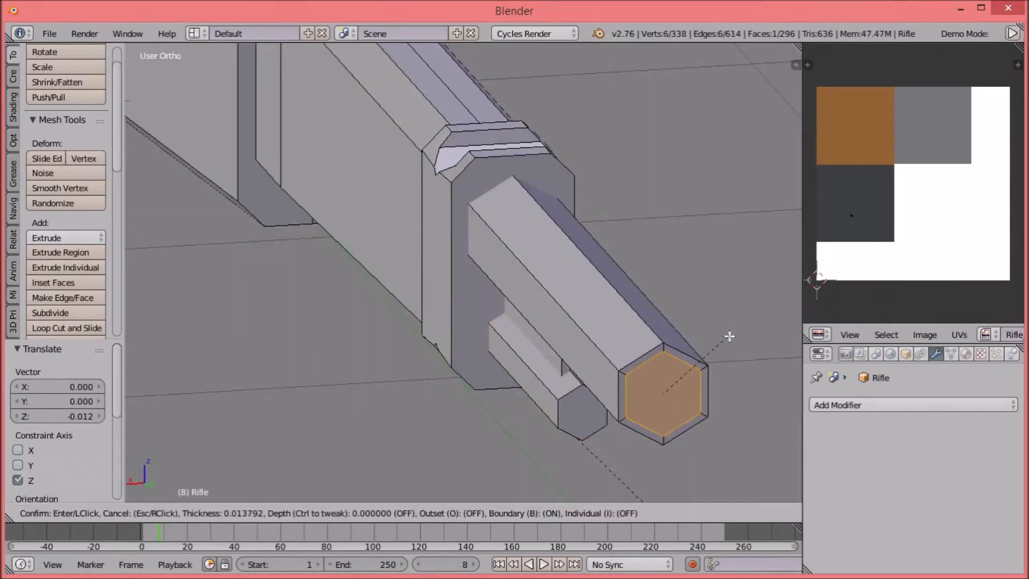
click(725, 345)
key(e)
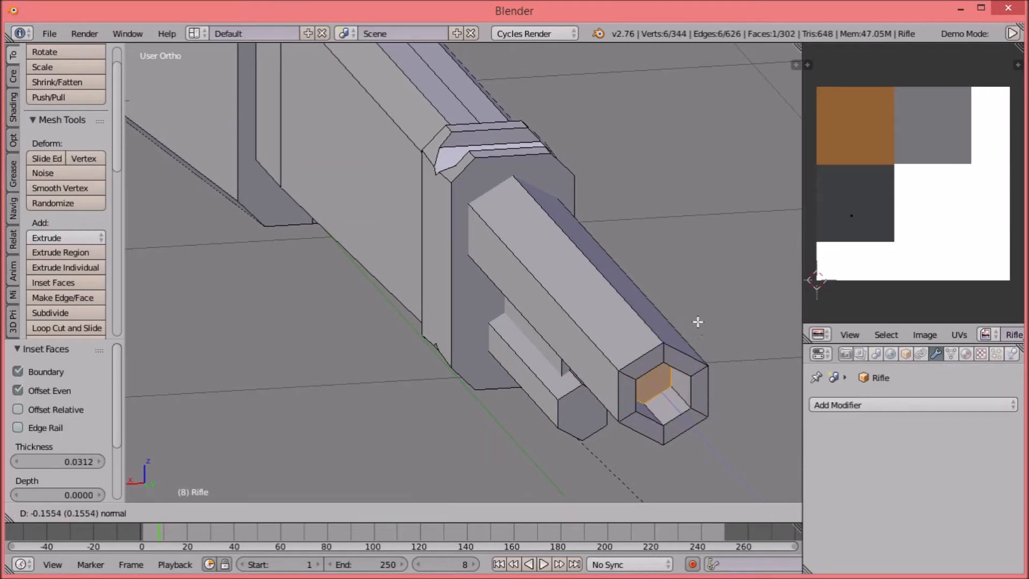
click(647, 351)
key(s)
click(713, 462)
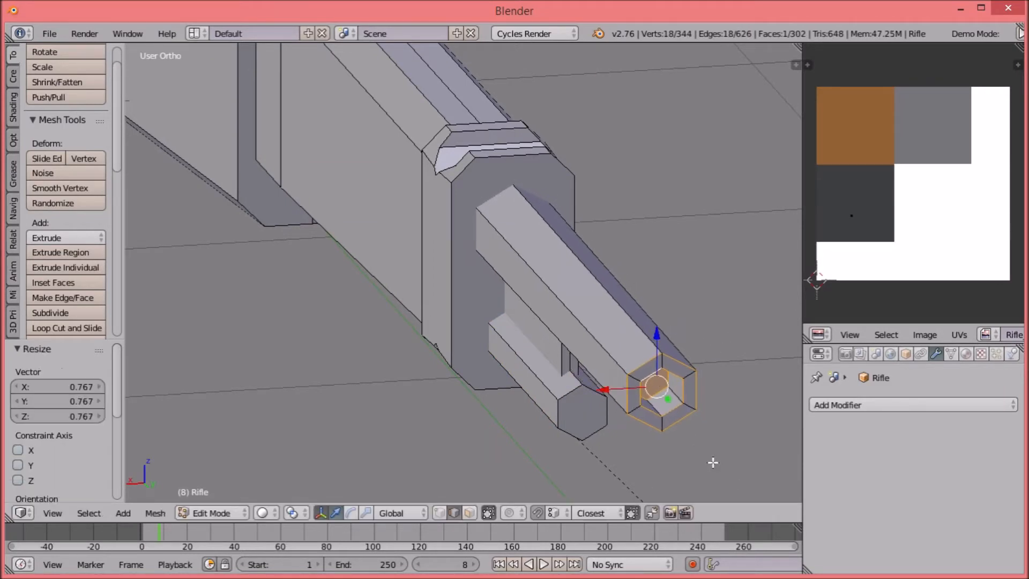
key(ctrl+z)
key(ctrl+z)
key(ctrl+z)
key(ctrl+z)
key(ctrl+z)
Step: Taper the barrel by scaling its muzzle face by 0.82 and again by 0.9
key(s)
click(707, 441)
key(KP_3)
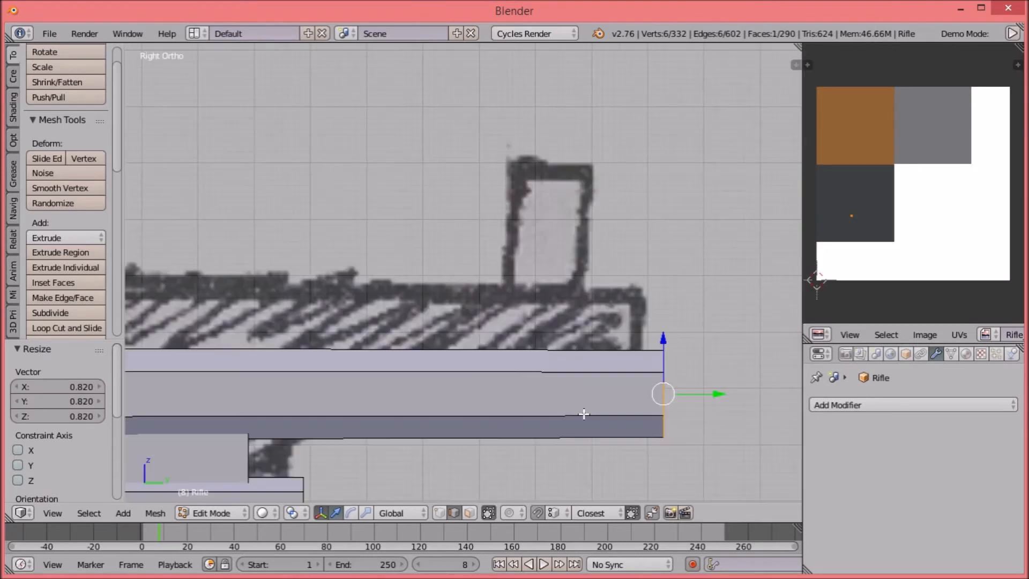
key(s)
click(715, 382)
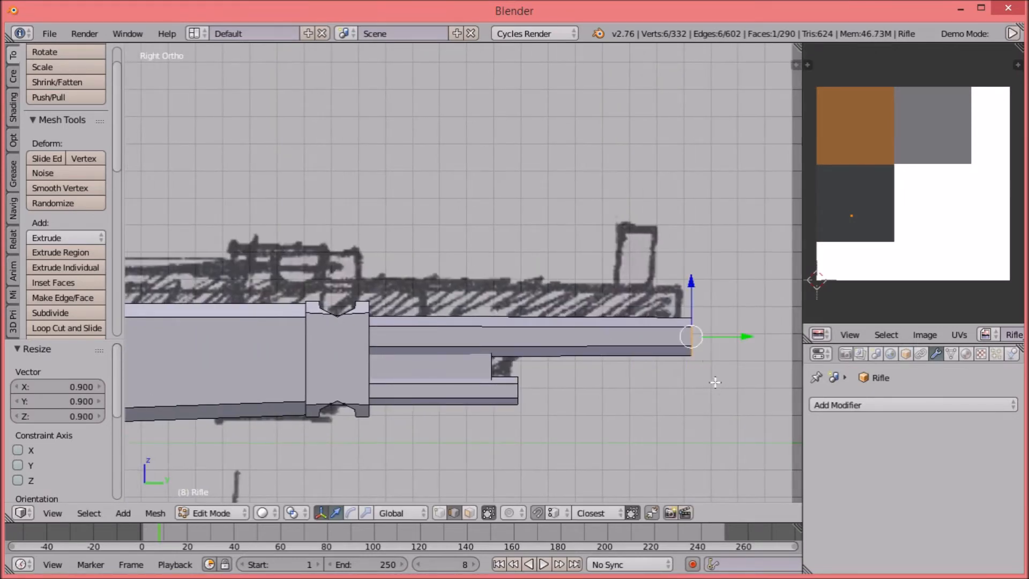
Step: Raise the rod beneath the barrel slightly along Z
key(a)
key(l)
key(g)
key(z)
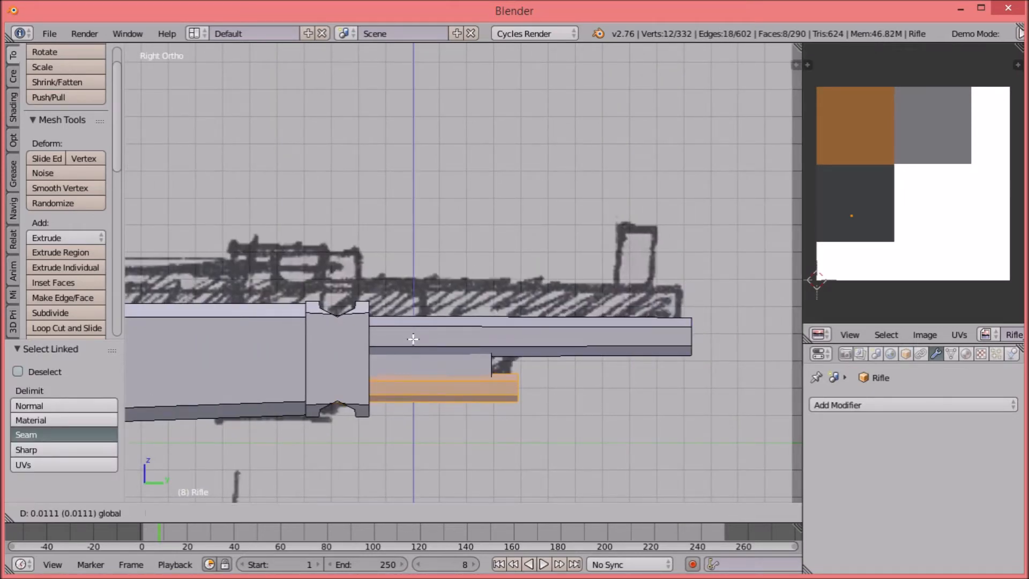
click(434, 331)
key(a)
Step: Hollow the muzzle by insetting the barrel's end face and extruding it inward
right_click(689, 338)
middle_drag(689, 338, 683, 389)
key(i)
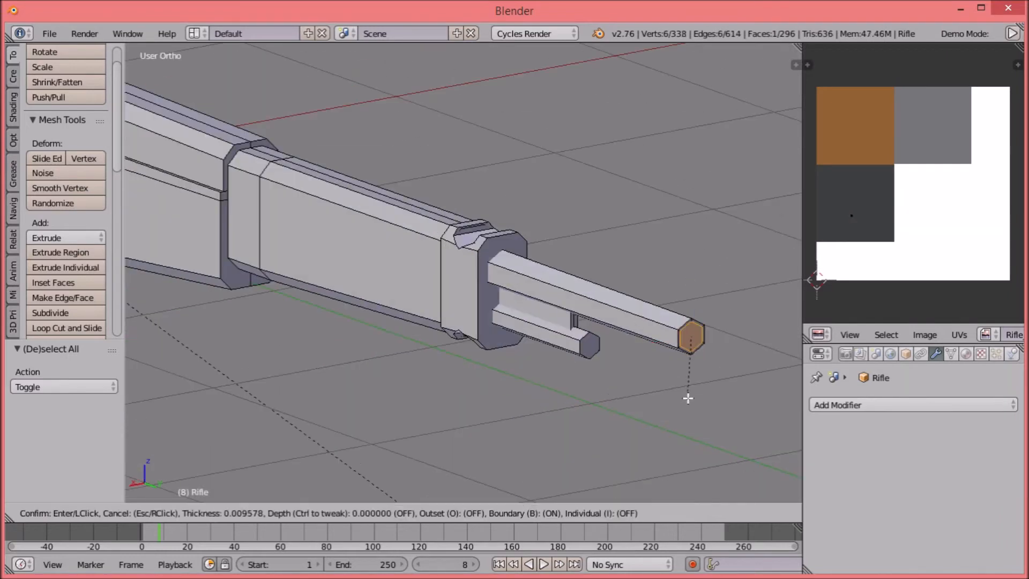
click(683, 392)
key(e)
click(639, 384)
key(a)
Step: Add a cube on top of the muzzle, scaling it by 0.204 and again by about 0.2
scroll(496, 354, down, 5)
shift+middle_drag(400, 292, 616, 343)
right_click(705, 339)
scroll(509, 347, up, 6)
shift+middle_drag(710, 362, 473, 259)
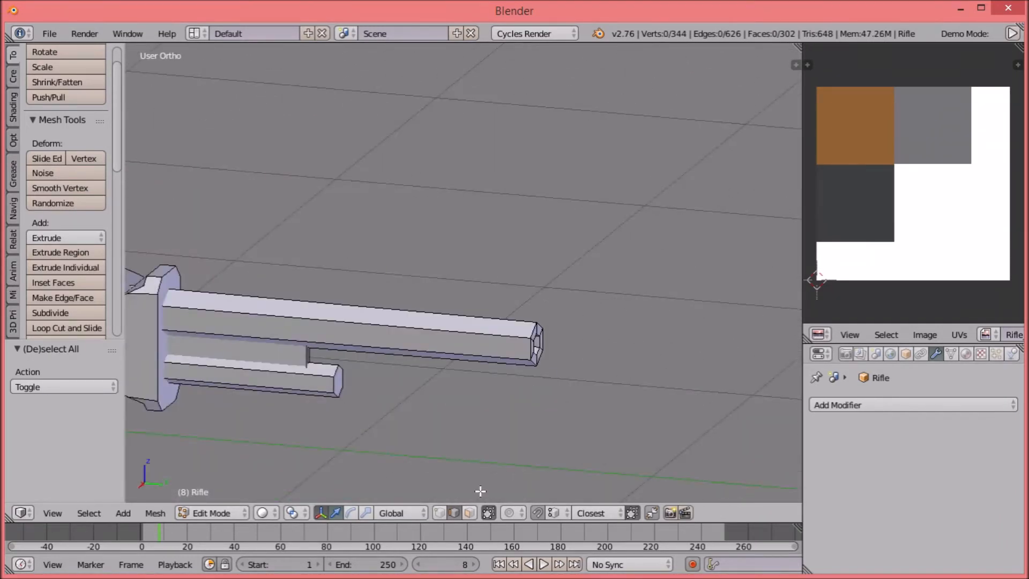
key(space)
mouse_move(490, 320)
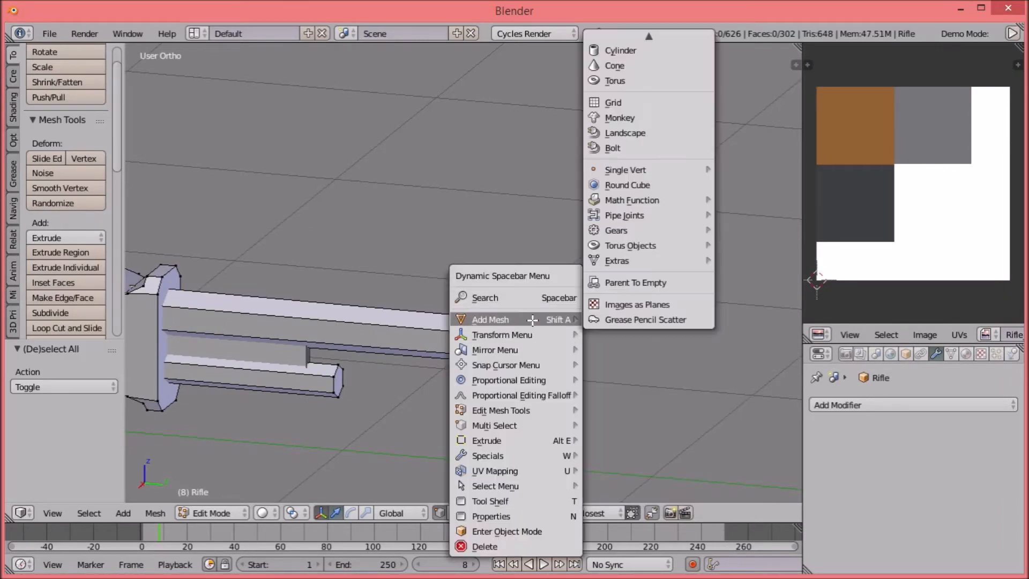
click(616, 60)
key(s)
click(573, 343)
key(s)
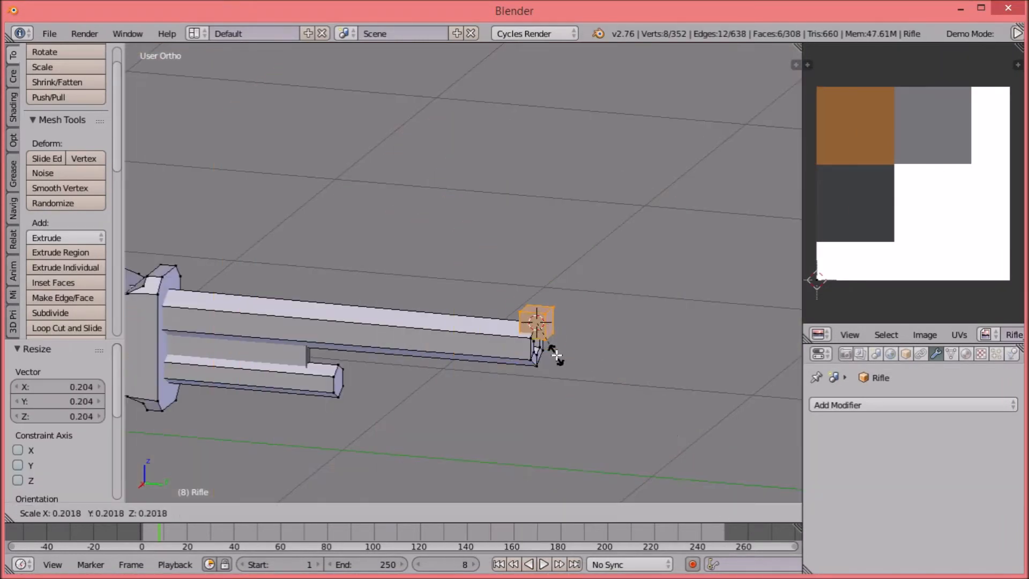
click(541, 340)
Step: Shrink the cube further and move it -0.052 along Y, onto the barrel just behind the muzzle
scroll(552, 348, up, 5)
shift+middle_drag(638, 407, 450, 259)
middle_drag(525, 278, 375, 310)
key(s)
click(455, 286)
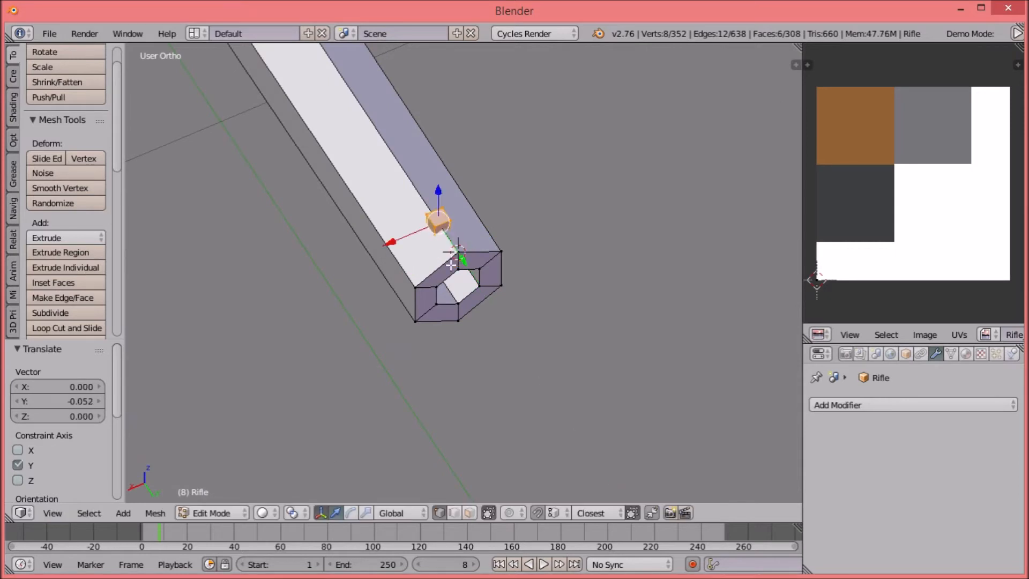
Step: Raise the small cube's upper vertices in side view to form a tall front sight with a sloped rear edge
middle_drag(456, 252, 534, 326)
key(z)
key(a)
click(460, 228)
drag(463, 223, 376, 209)
key(a)
middle_drag(436, 219, 450, 129)
key(KP_3)
scroll(457, 188, down, 4)
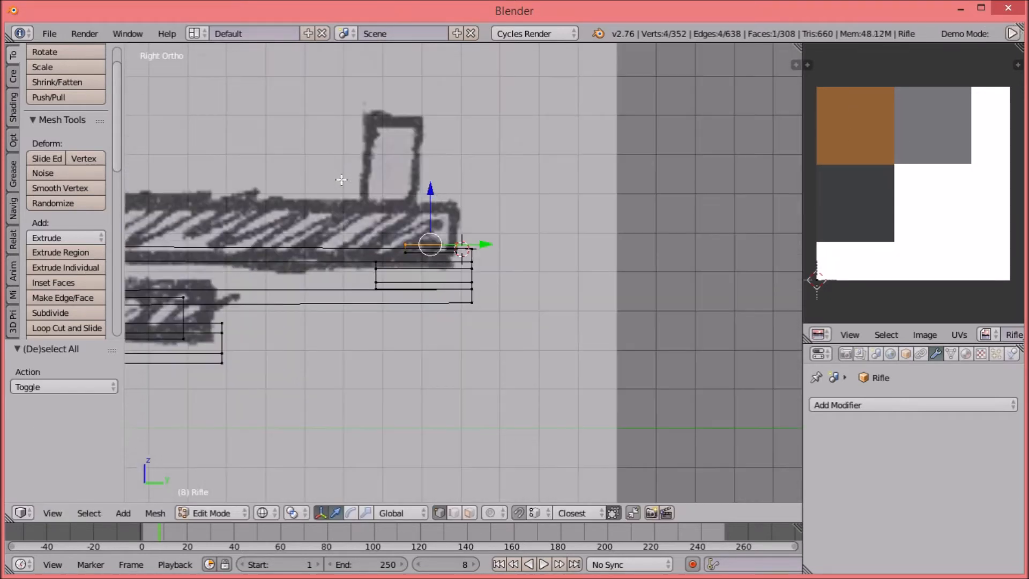
drag(445, 173, 455, 172)
key(a)
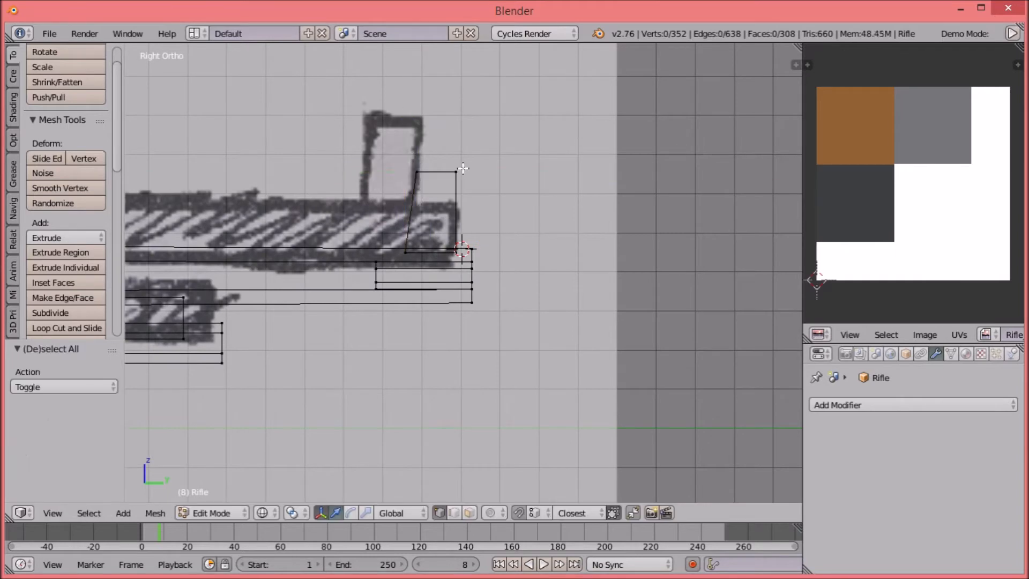
Step: Shift the whole front sight slightly back along the barrel and preview the solid rifle in Object Mode
key(l)
drag(478, 212, 468, 209)
key(a)
key(z)
key(Tab)
click(454, 282)
scroll(346, 271, down, 8)
shift+middle_drag(346, 270, 647, 239)
Step: Dissolve the redundant edges along the rifle's stock, receiver and barrel
key(Tab)
click(553, 256)
key(a)
scroll(67, 237, down, 6)
key(a)
scroll(306, 245, up, 3)
shift+middle_drag(306, 246, 499, 193)
key(a)
key(a)
middle_drag(509, 253, 473, 214)
shift+middle_drag(495, 427, 560, 214)
key(ctrl+x)
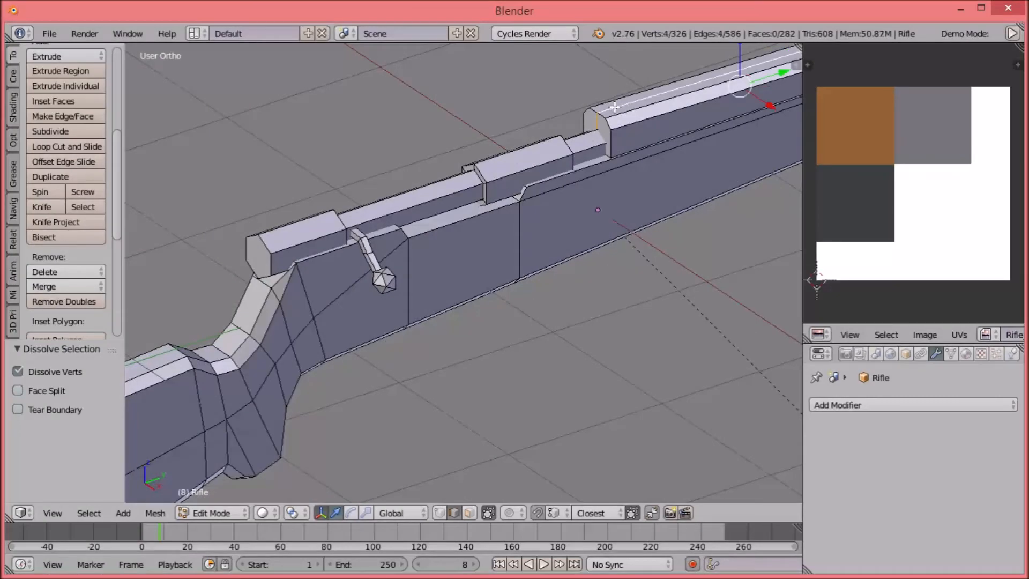
middle_drag(630, 115, 648, 298)
middle_drag(636, 130, 635, 143)
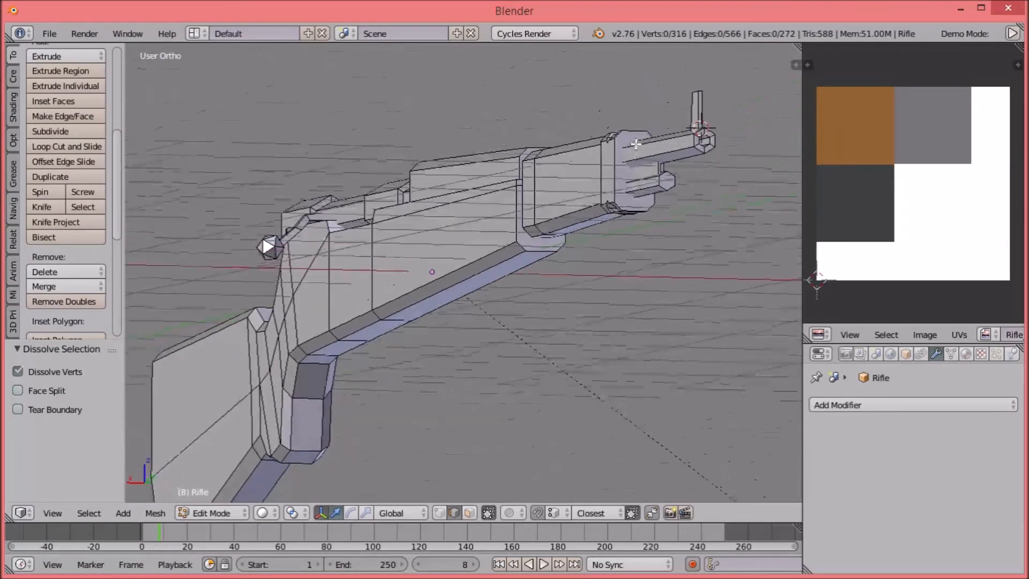
key(KP_3)
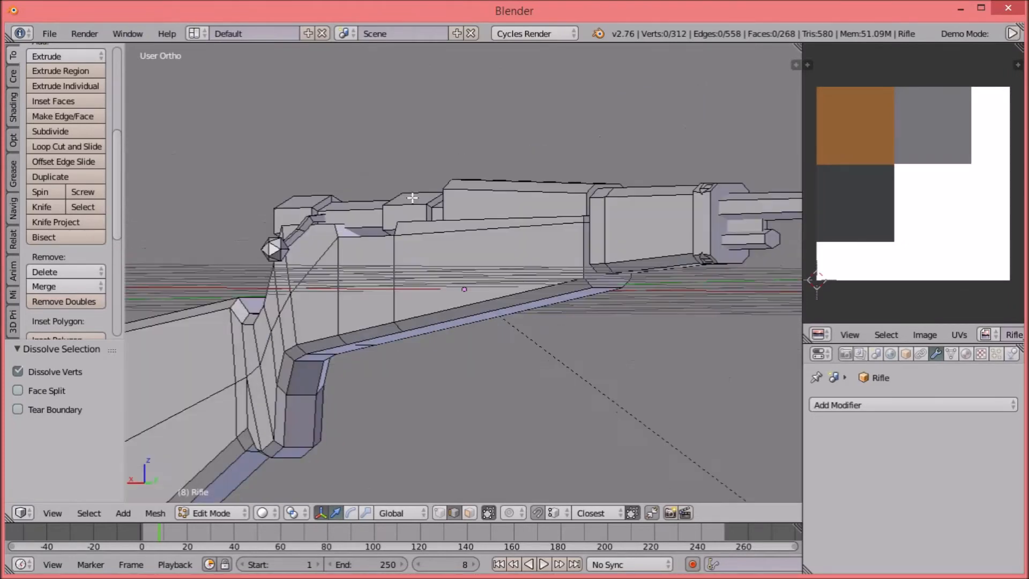
alt+right_click(335, 235)
shift+middle_drag(336, 234, 524, 199)
alt+shift+right_click(443, 261)
mouse_move(428, 281)
shift+middle_down()
mouse_move(564, 257)
mouse_move(446, 246)
shift+middle_up()
key(a)
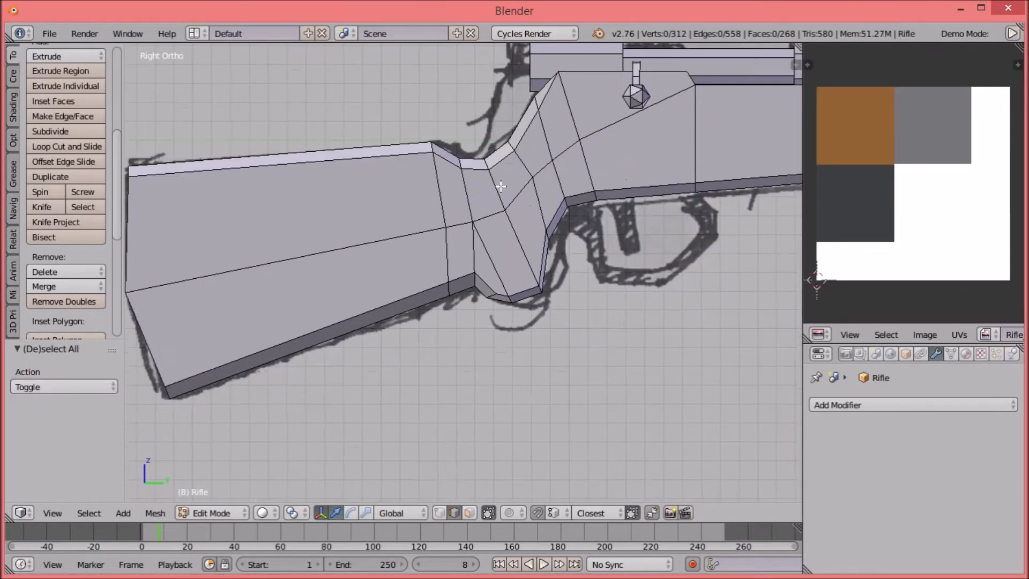
Step: Reshape the underside of the pistol grip in side view by nudging its lower vertices into a smoother curve
scroll(501, 229, down, 3)
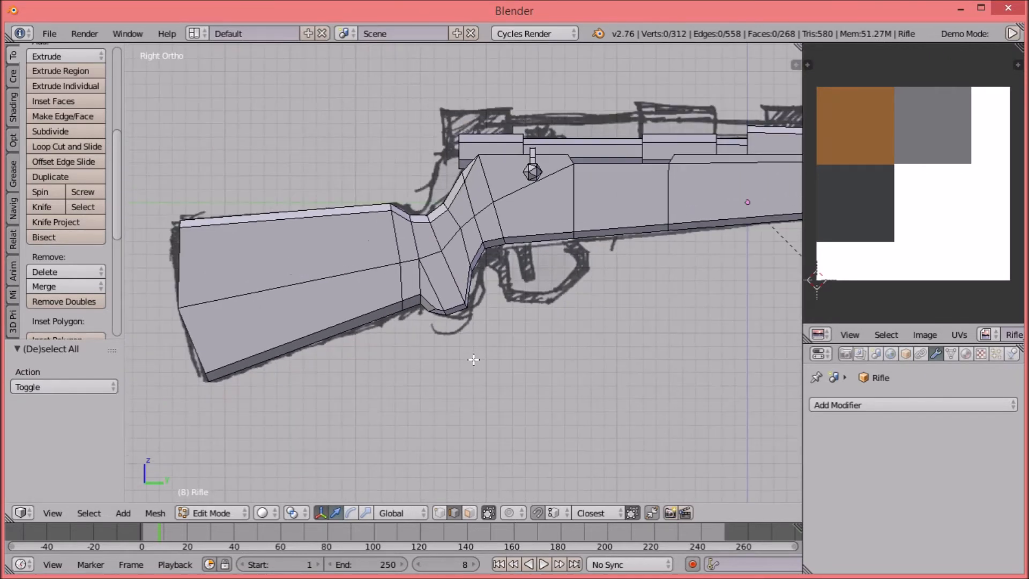
scroll(470, 361, up, 7)
right_drag(363, 396, 343, 388)
right_drag(350, 387, 354, 377)
right_drag(396, 399, 396, 386)
right_drag(467, 367, 460, 370)
right_drag(532, 163, 526, 155)
scroll(510, 194, down, 6)
key(a)
Step: Compare the grip outline with the sketch in wireframe and move one more of its lower vertices
key(z)
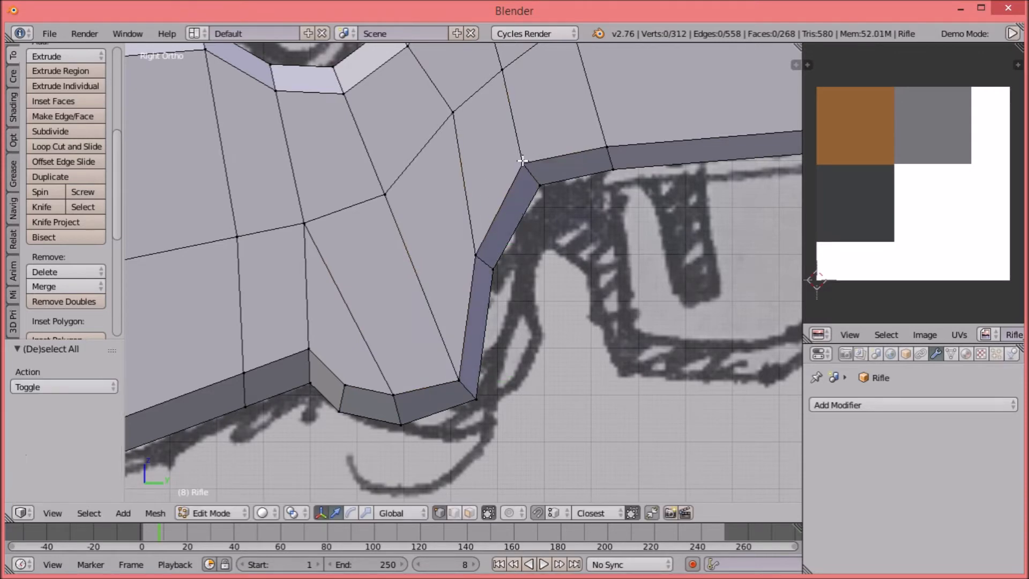
click(569, 152)
key(z)
click(538, 301)
scroll(537, 301, up, 4)
right_drag(459, 345, 420, 356)
key(a)
key(a)
Step: Duplicate the underside face just in front of the grip in place and scale the copy down
shift+middle_drag(528, 220, 292, 393)
shift+middle_drag(462, 188, 465, 86)
middle_drag(397, 305, 354, 241)
right_click(292, 238)
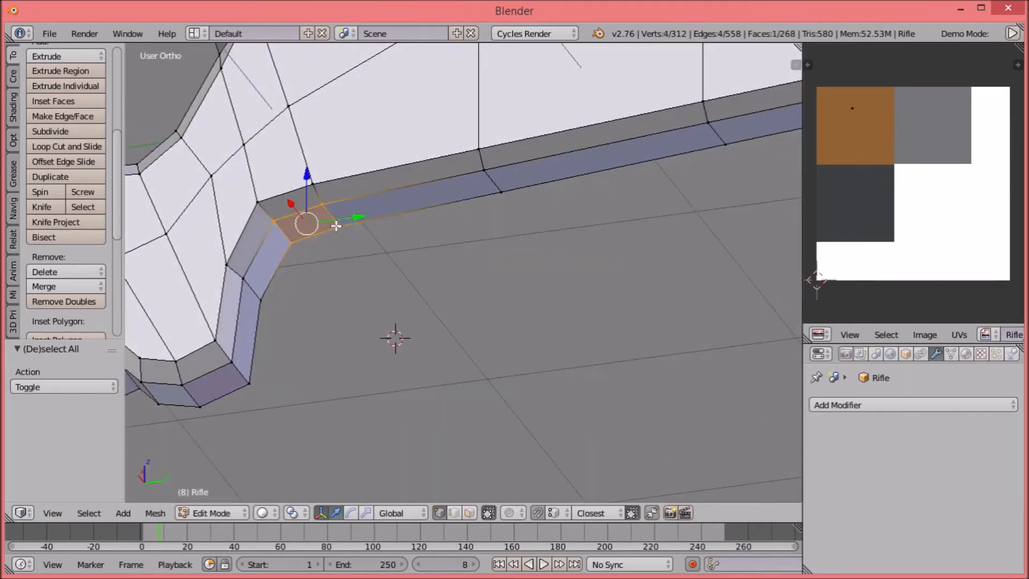
key(shift+d)
right_click(374, 268)
key(s)
click(331, 246)
Step: Position the duplicated face inside the stock at the trigger guard's rear in side view, tilting it along the sketched curve
key(KP_3)
key(z)
key(g)
click(314, 206)
key(g)
click(309, 188)
key(a)
key(a)
key(a)
right_click(295, 184)
key(g)
click(239, 246)
Step: Extrude the tilted face out of the stock and move its end corners to match the sketched trigger guard base
key(l)
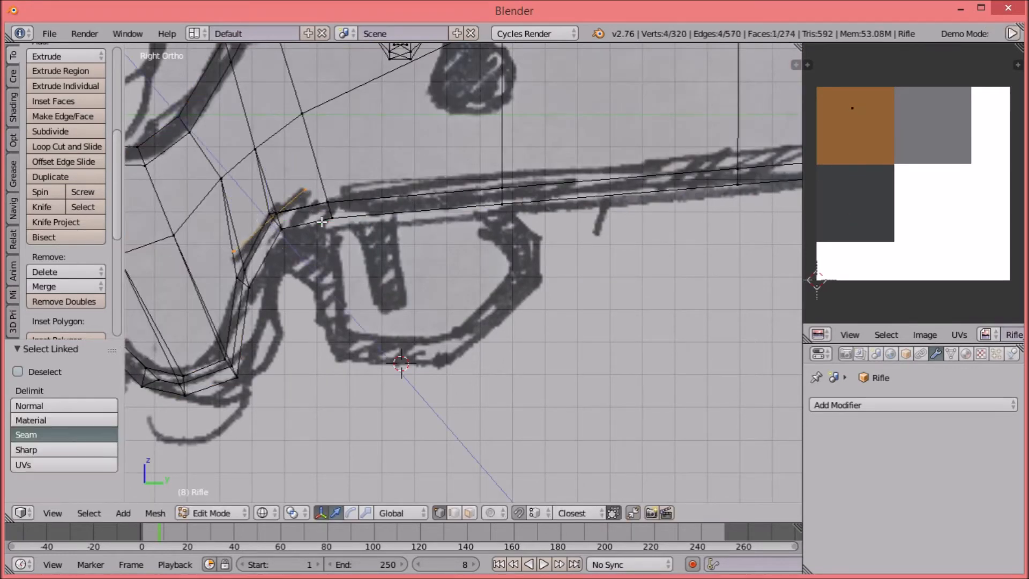
click(374, 282)
key(a)
key(b)
drag(375, 275, 353, 226)
key(g)
click(337, 229)
key(a)
key(b)
drag(316, 287, 273, 331)
key(g)
key(z)
click(284, 292)
key(g)
click(288, 289)
key(a)
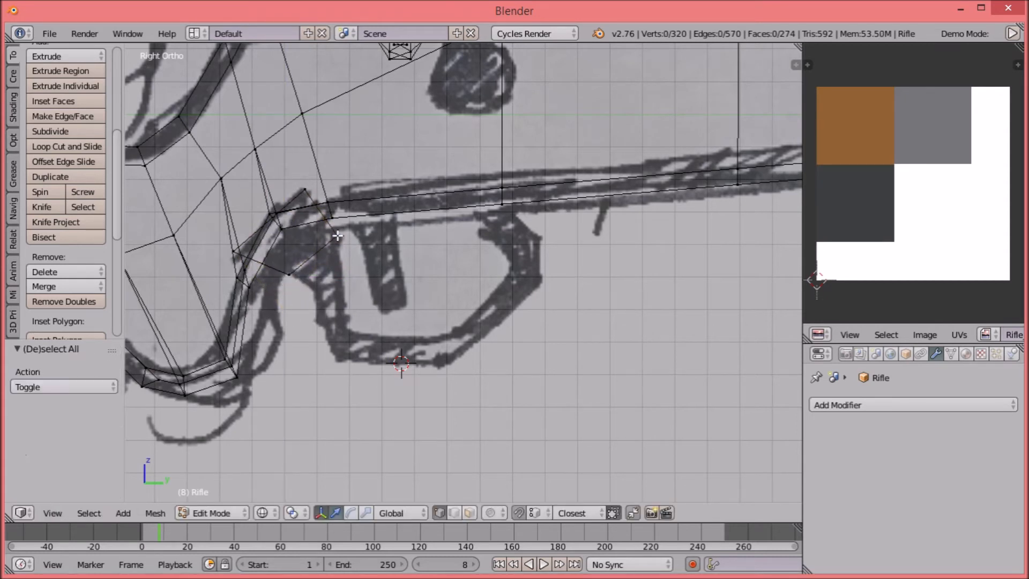
Step: Extrude the trigger guard's end face downward and adjust its corners to the sketched rear arm
drag(349, 238, 361, 291)
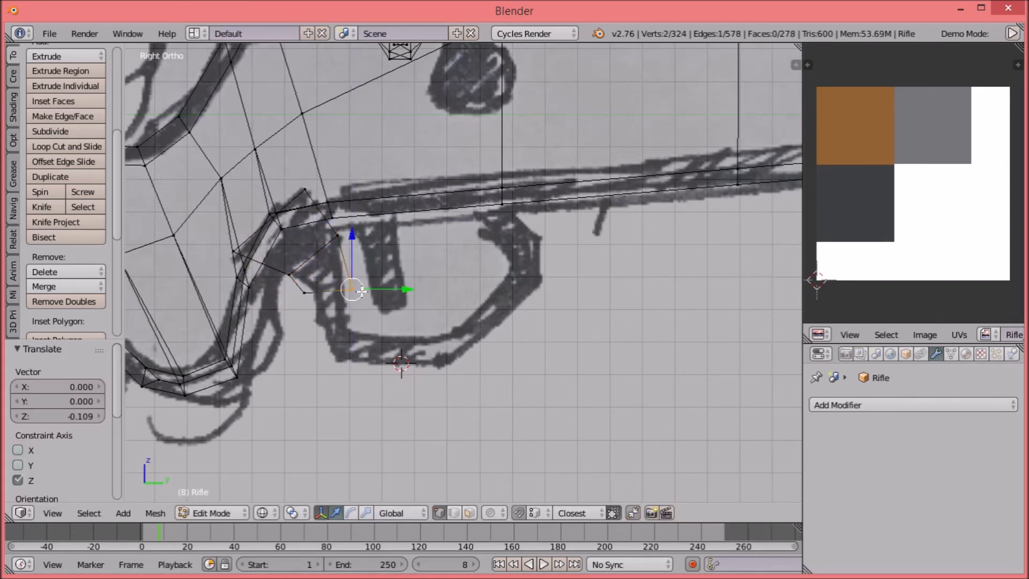
click(351, 279)
key(a)
click(321, 284)
key(b)
drag(328, 272, 381, 294)
key(g)
right_click(384, 295)
Step: Extrude the guard down to its lower rear corner, rotate the end by -46.306° and move it onto the sketch
key(e)
click(389, 325)
key(r)
click(370, 270)
key(g)
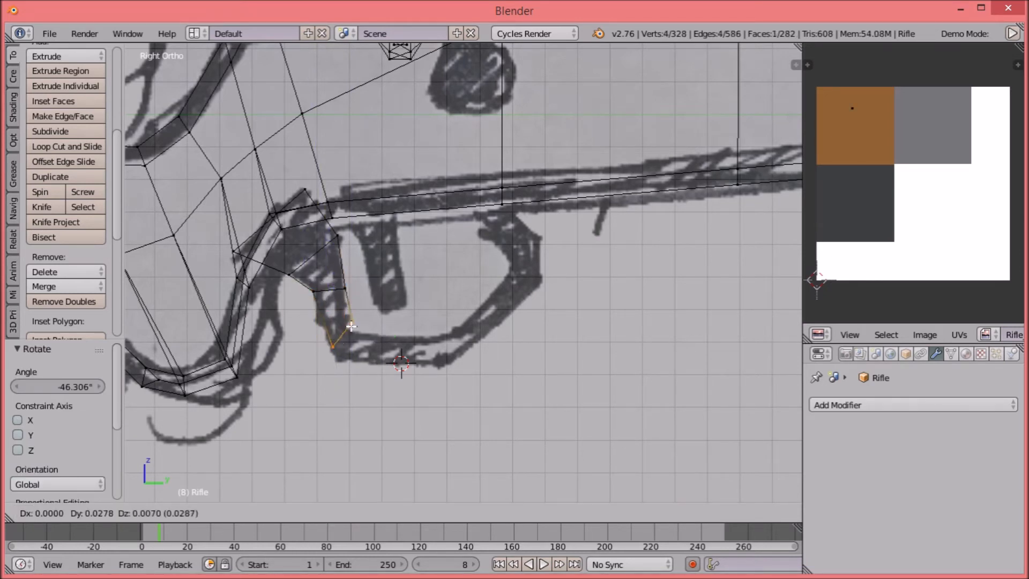
click(356, 330)
Step: Adjust the inner vertices of the trigger guard's rear arm to even out its thickness
key(a)
key(b)
drag(360, 272, 335, 298)
key(g)
click(347, 279)
key(a)
key(b)
drag(338, 334, 365, 302)
click(363, 302)
key(g)
click(359, 315)
Step: Extrude the trigger guard forward along its sketched lower edge and rotate the end face by -84.808°
key(a)
click(421, 350)
key(g)
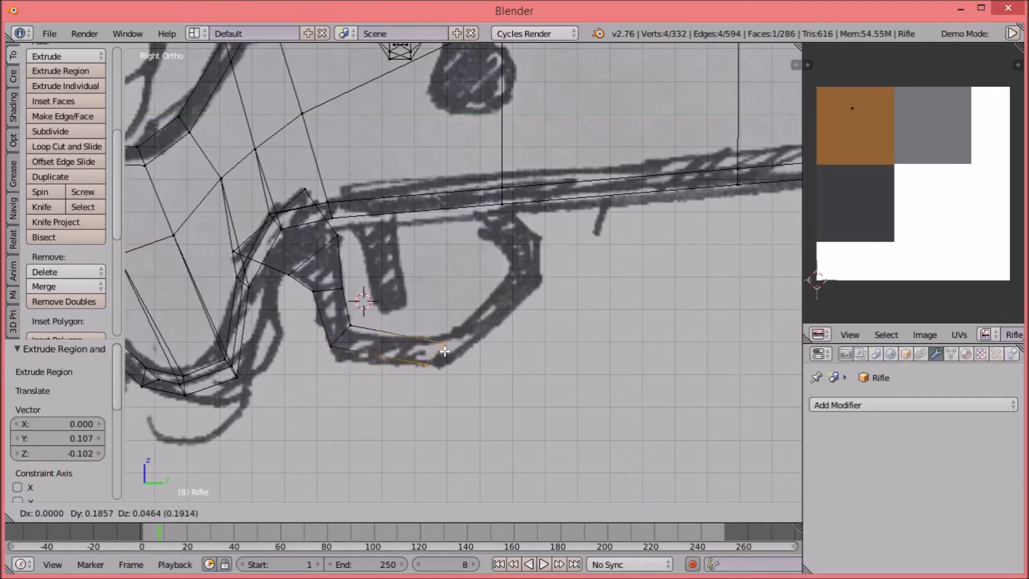
click(498, 328)
key(e)
right_click(410, 264)
key(ctrl+z)
key(r)
click(413, 272)
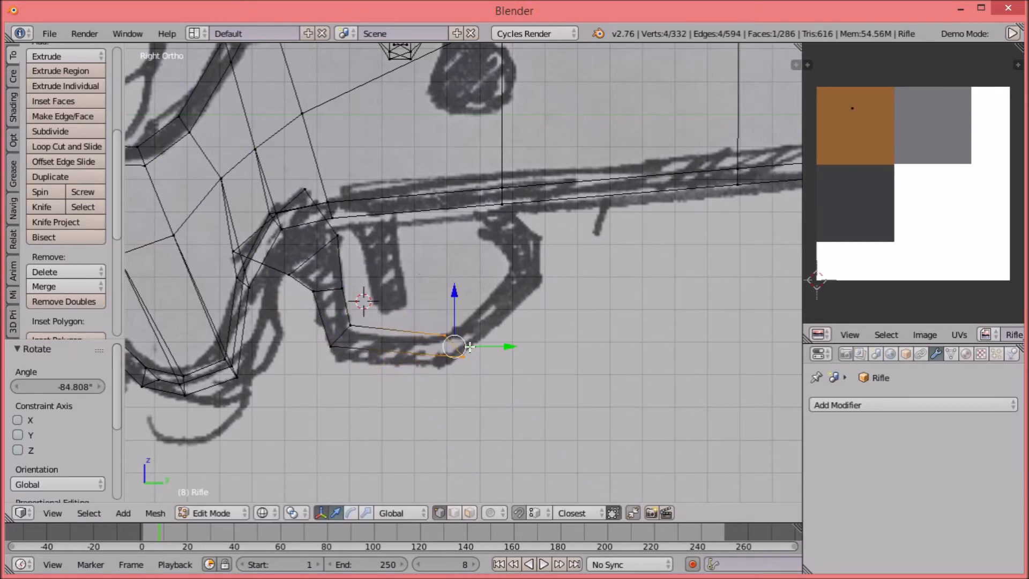
Step: Add an edge loop across the trigger guard's lower bar and move it down to match the sketch
key(ctrl+r)
double_click(413, 340)
key(g)
click(413, 351)
key(a)
Step: Extrude the guard's end face diagonally up to the lower corner of the sketched front arm and adjust its position
key(b)
drag(427, 378, 475, 322)
key(e)
click(552, 264)
click(544, 234)
key(g)
click(525, 271)
Step: Extrude the trigger guard upward along the sketched front arm and fit the new end to its upper corner
key(a)
key(b)
drag(569, 258, 448, 300)
key(e)
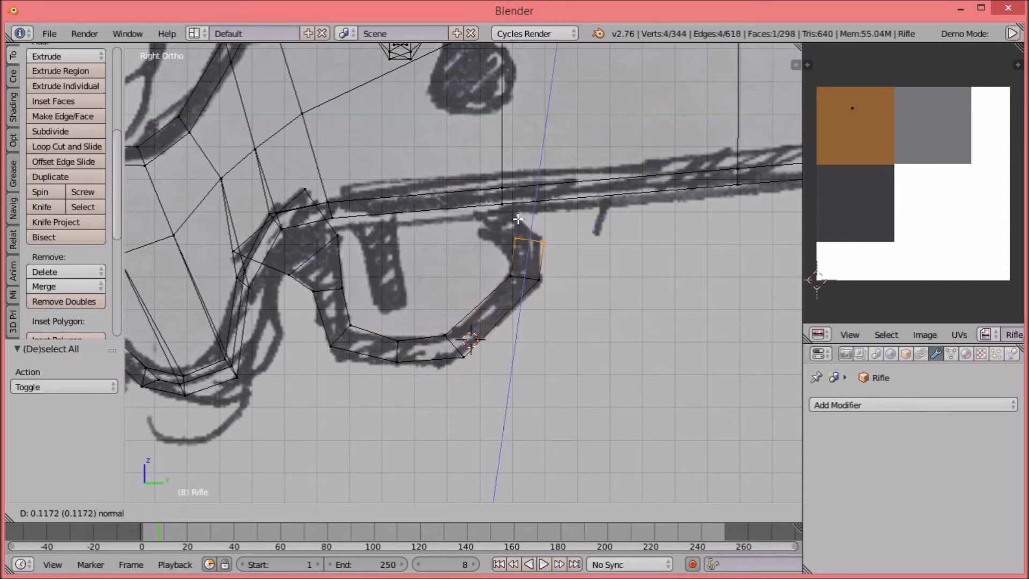
click(520, 220)
key(r)
key(g)
click(541, 210)
Step: Extrude the guard's upper front end back into the underside of the stock and adjust its vertices
key(a)
key(b)
drag(554, 216, 448, 267)
key(e)
click(524, 193)
key(g)
click(477, 192)
key(a)
key(g)
click(508, 232)
Step: Adjust the inner vertices at the trigger guard's lower front corner to even out its thickness
key(a)
ctrl+drag(441, 351, 437, 337)
key(g)
click(443, 334)
key(a)
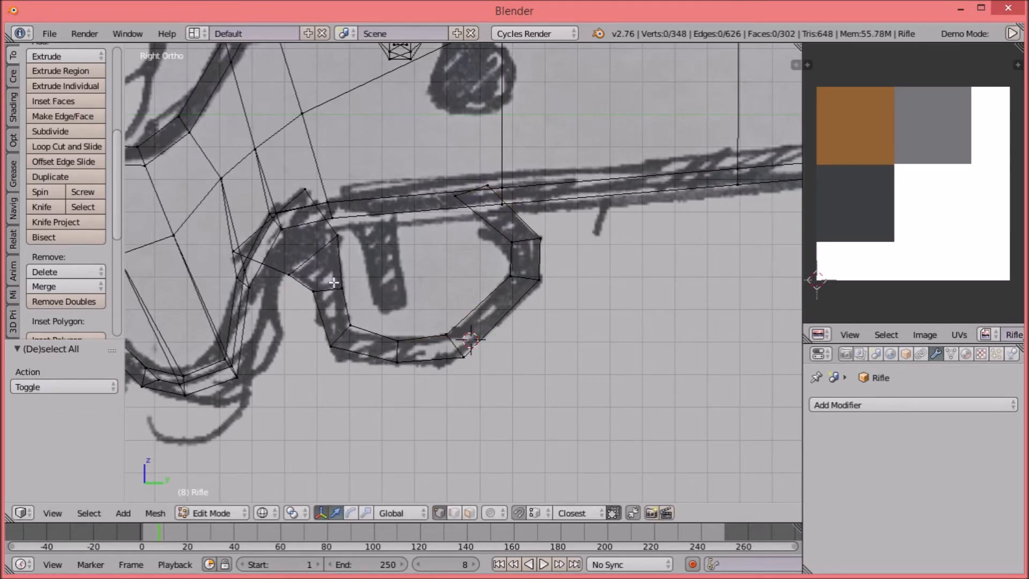
Step: Examine the finished trigger guard in solid and rendered shading from several angles
key(a)
key(a)
key(z)
scroll(449, 346, down, 6)
middle_drag(370, 241, 443, 296)
key(shift+z)
key(shift+z)
middle_drag(659, 364, 545, 305)
key(l)
key(a)
key(KP_3)
scroll(363, 207, up, 8)
key(Tab)
middle_drag(363, 201, 409, 257)
key(Tab)
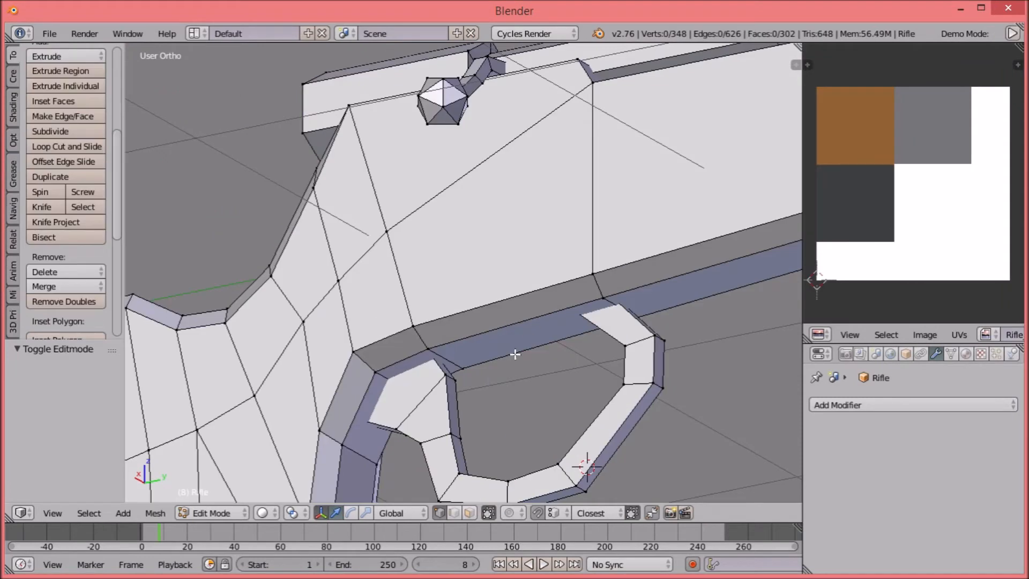
Step: Duplicate the edge at the guard's upper rear corner and move the copy 0.041 along Y and 0.141 along Z
scroll(406, 288, up, 3)
key(shift+d)
key(Escape)
key(KP_3)
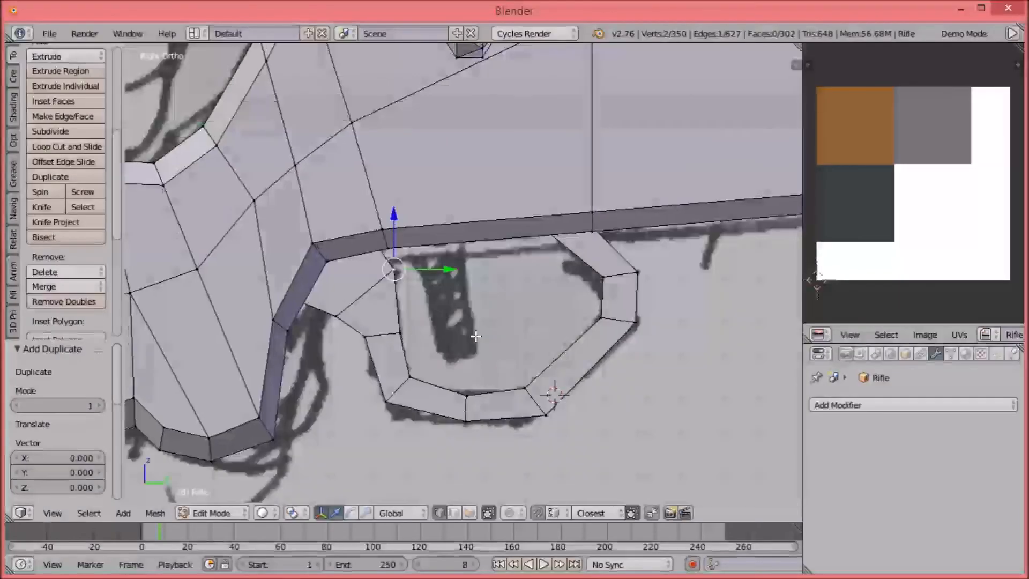
key(g)
click(491, 281)
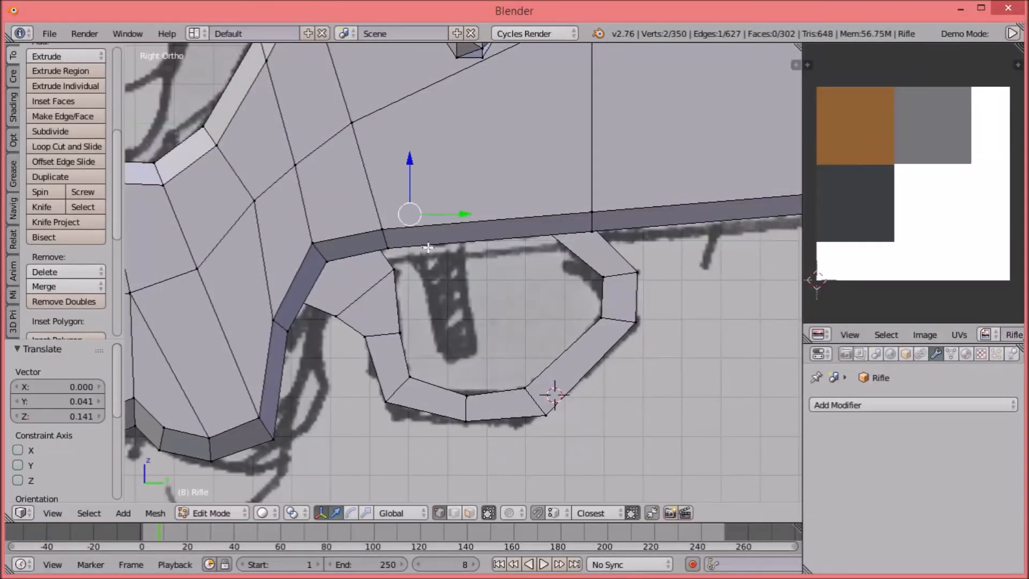
Step: Extrude the duplicated edge forward to form the top face of the trigger inside the stock
key(z)
key(e)
click(494, 176)
key(a)
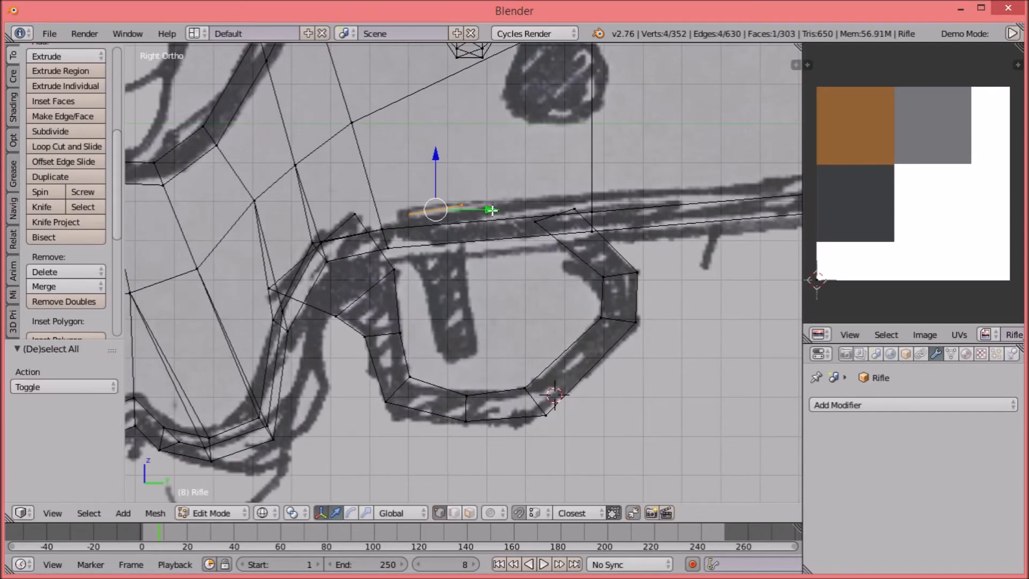
Step: Extrude the top face down into a trigger and fit its lower front and rear edges to the sketch
key(e)
click(493, 349)
key(a)
key(b)
drag(476, 368, 499, 334)
key(g)
click(488, 337)
key(a)
key(b)
drag(422, 376, 467, 327)
key(g)
click(479, 324)
Step: Recalculate the normals of the entire rifle mesh
key(a)
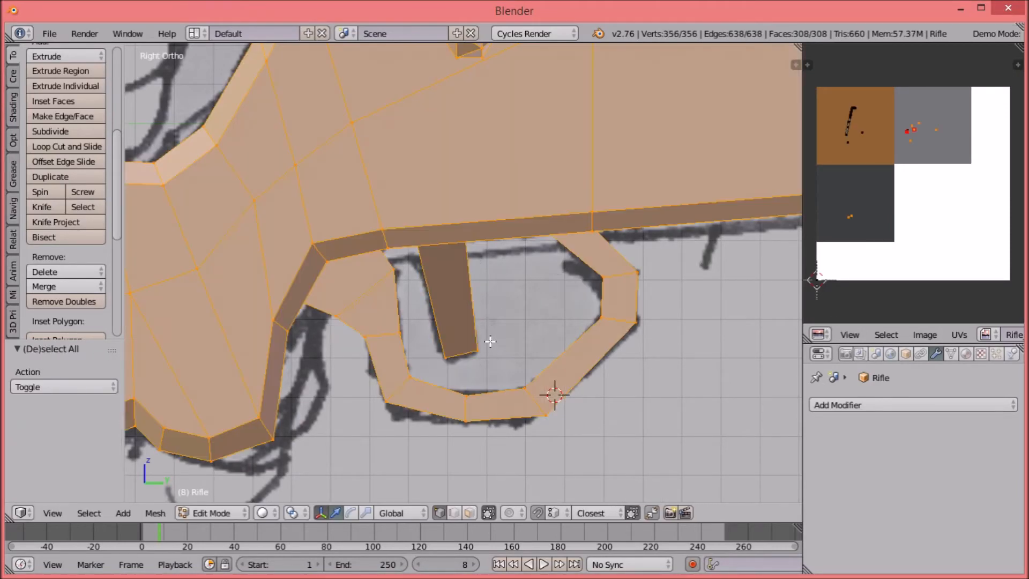
key(ctrl+n)
key(a)
key(a)
key(shift+z)
key(shift+z)
Step: Move the trigger's UVs onto the dark grey palette swatch and preview the colour in rendered shading
right_click(474, 345)
key(l)
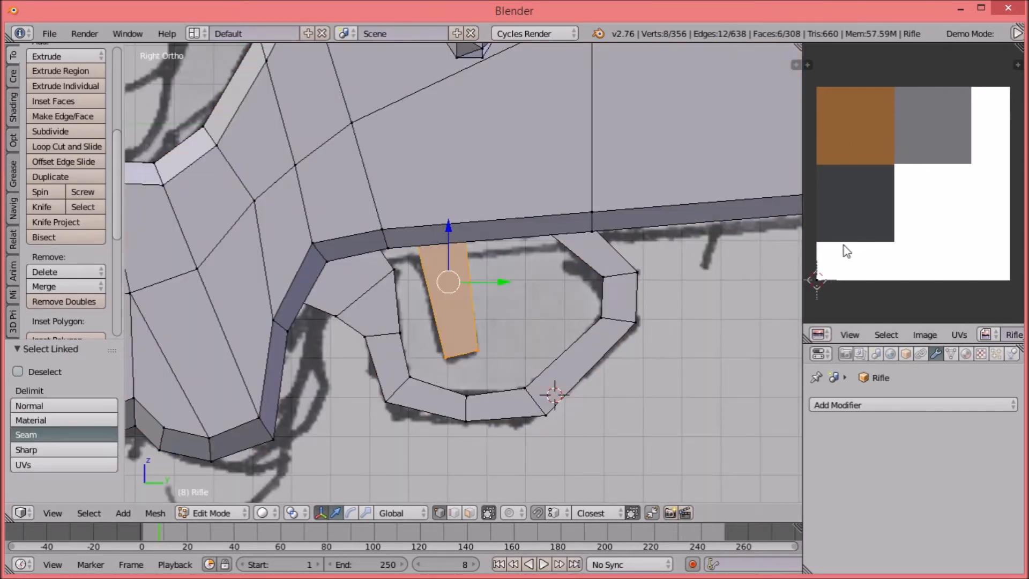
key(a)
key(g)
click(828, 248)
key(a)
key(shift+z)
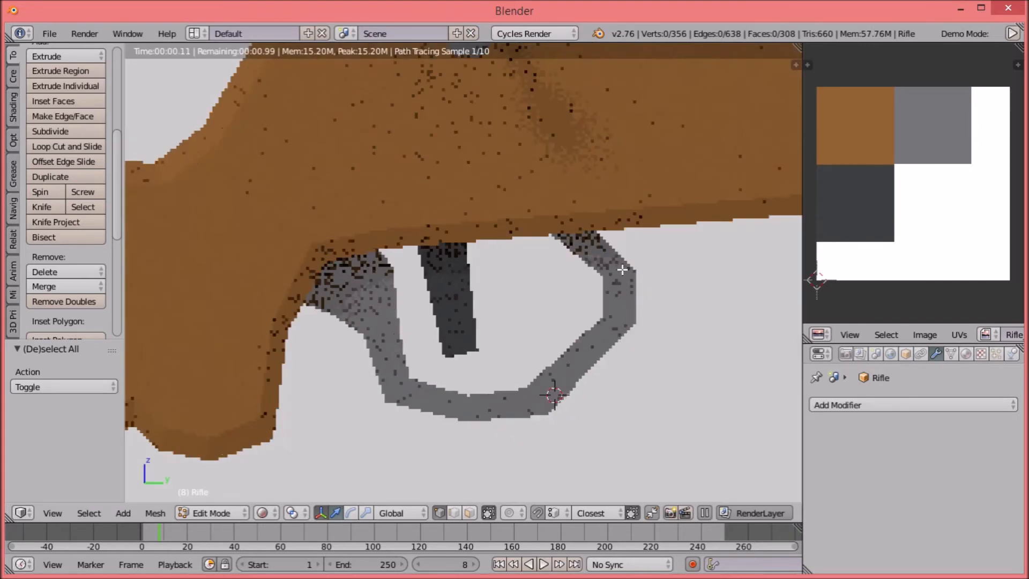
key(shift+z)
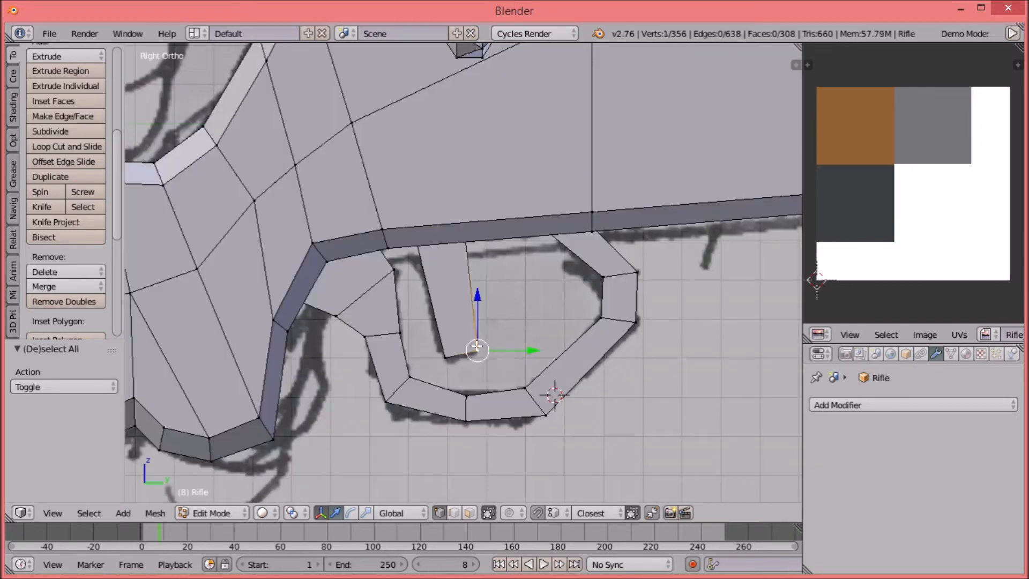
Step: Adjust the trigger's thickness with Shrink/Fatten and check it from the front
key(l)
key(alt+s)
click(600, 327)
middle_drag(597, 301, 526, 334)
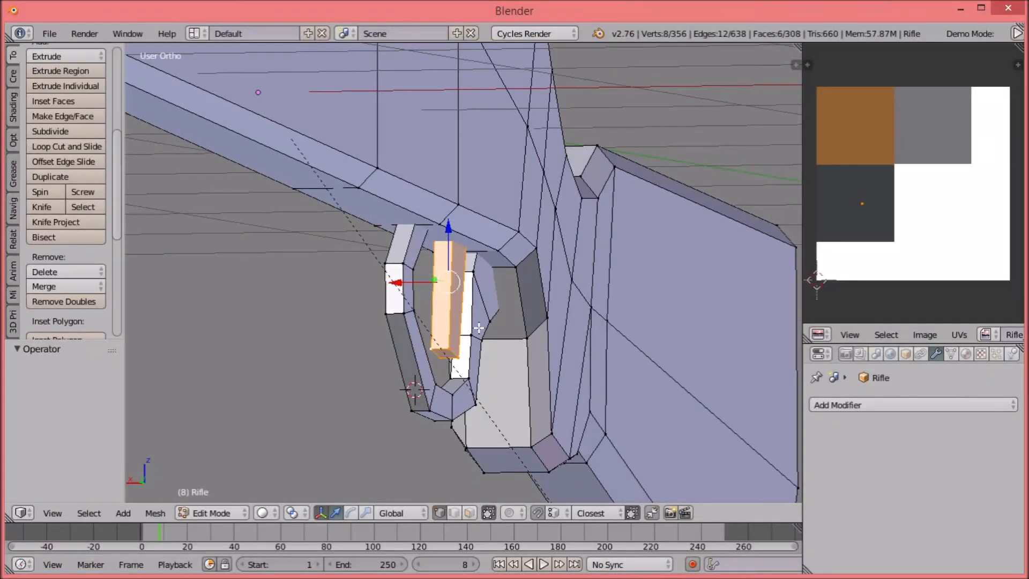
Step: Shift the trigger guard sideways along the X axis and preview the whole rifle in rendered shading
key(a)
key(l)
drag(393, 321, 369, 320)
mouse_move(368, 320)
middle_down()
mouse_move(477, 311)
mouse_move(538, 284)
middle_up()
key(a)
key(shift+z)
scroll(547, 235, down, 10)
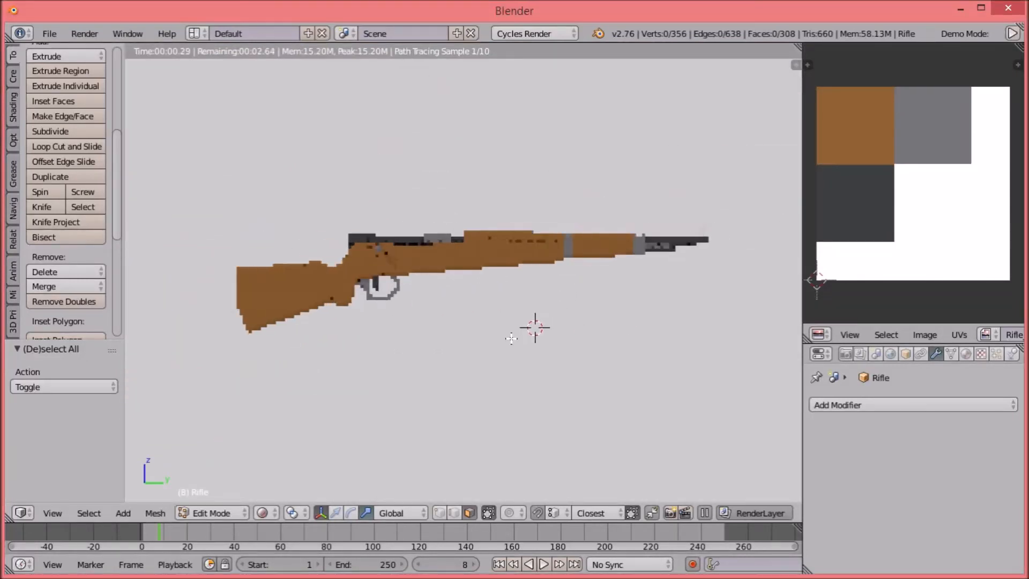
Step: Save the file as Rifle_Final in the Rifle_Tutorial folder on the Desktop
key(ctrl+s)
click(49, 270)
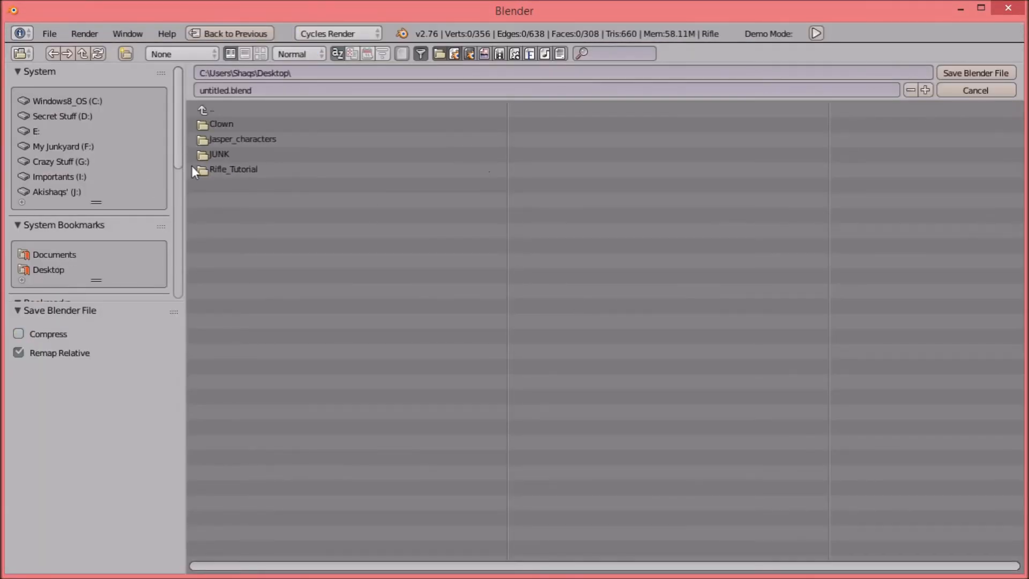
click(224, 168)
click(312, 91)
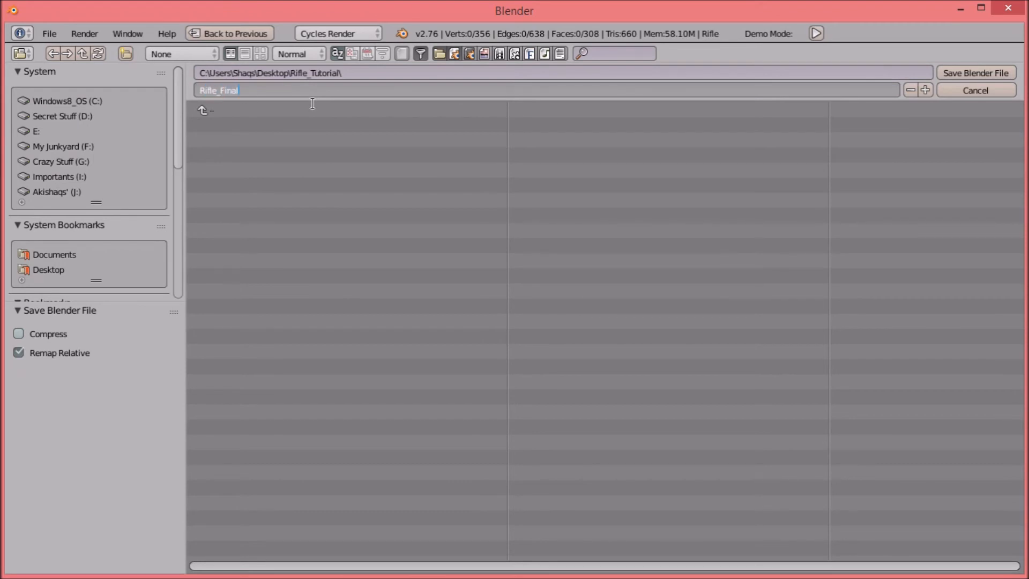
key(Return)
Step: Examine the rifle in Object Mode from several angles in wireframe and solid shading
key(Tab)
scroll(406, 245, up, 4)
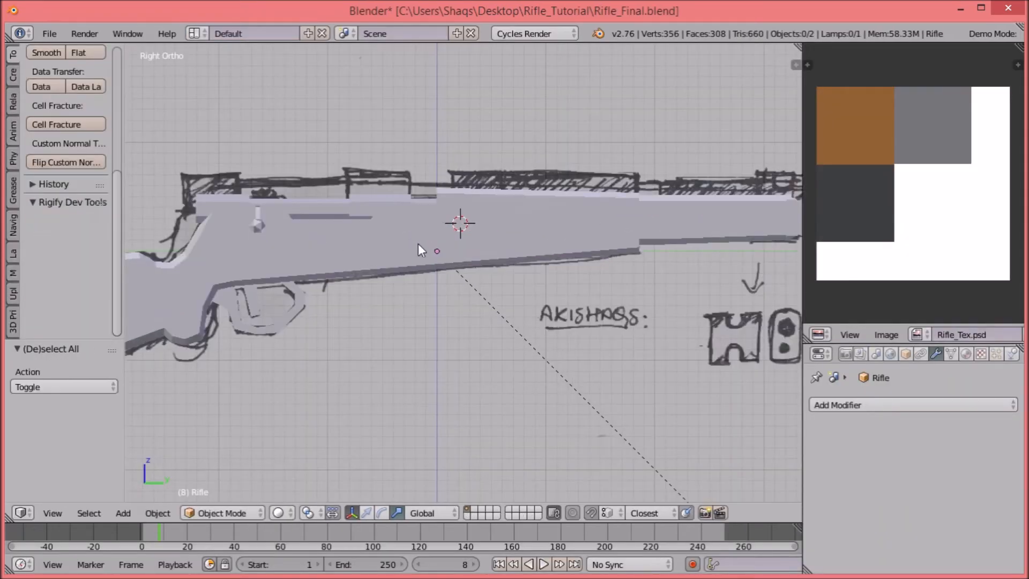
key(z)
click(529, 356)
mouse_move(529, 355)
middle_down()
mouse_move(660, 333)
mouse_move(551, 216)
middle_up()
scroll(551, 215, down, 3)
right_click(550, 215)
key(z)
click(641, 177)
key(z)
click(646, 327)
middle_drag(647, 327, 547, 288)
Step: Return to the right side view and hide the background reference sketch
key(KP_3)
scroll(516, 264, down, 3)
key(n)
scroll(724, 318, down, 15)
click(692, 410)
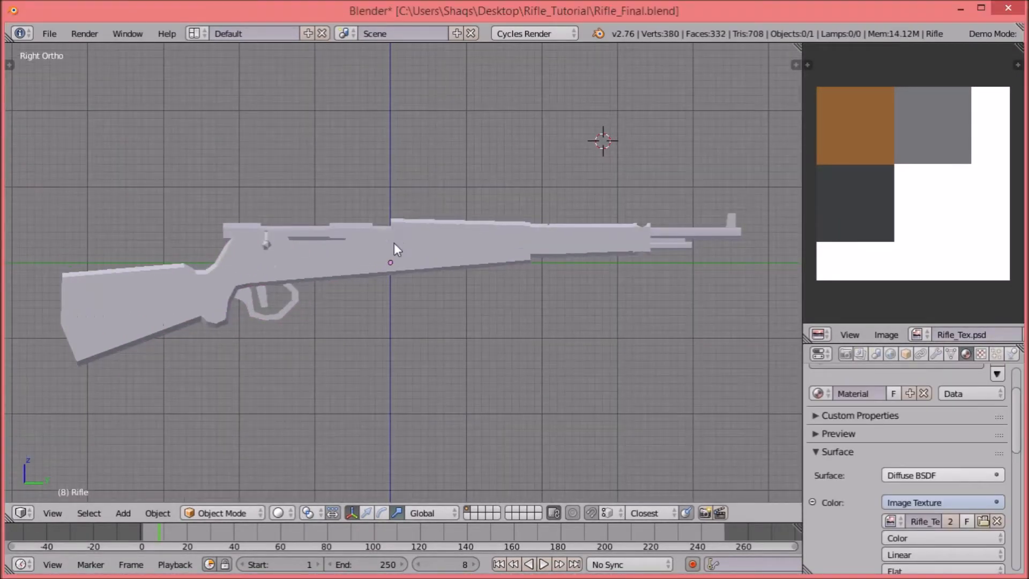
Step: Move the whole rifle mesh about 2.34 along Y and 0.36 along Z so the grip sits on the origin
key(Tab)
key(a)
middle_drag(368, 179, 466, 211)
key(KP_3)
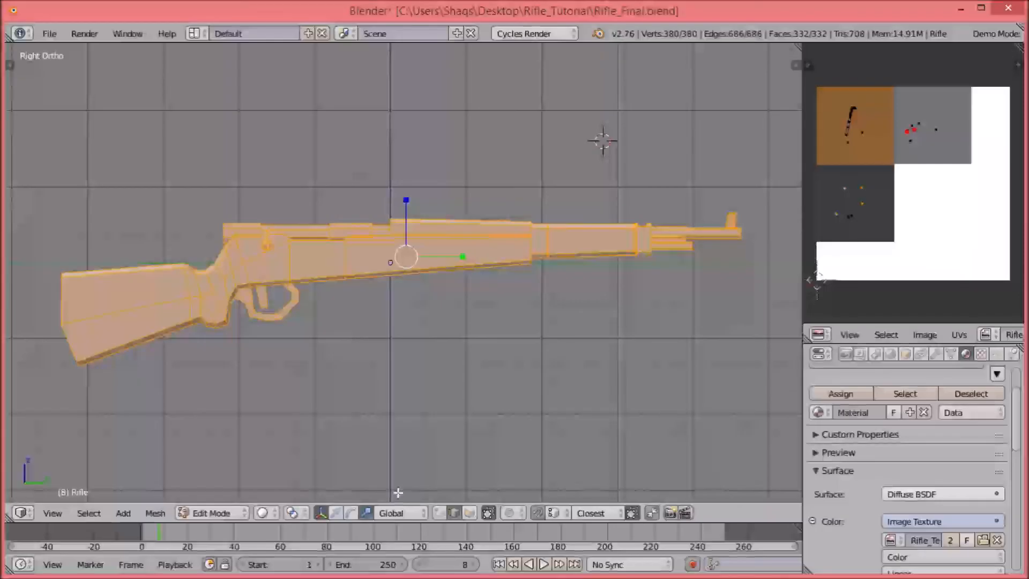
key(g)
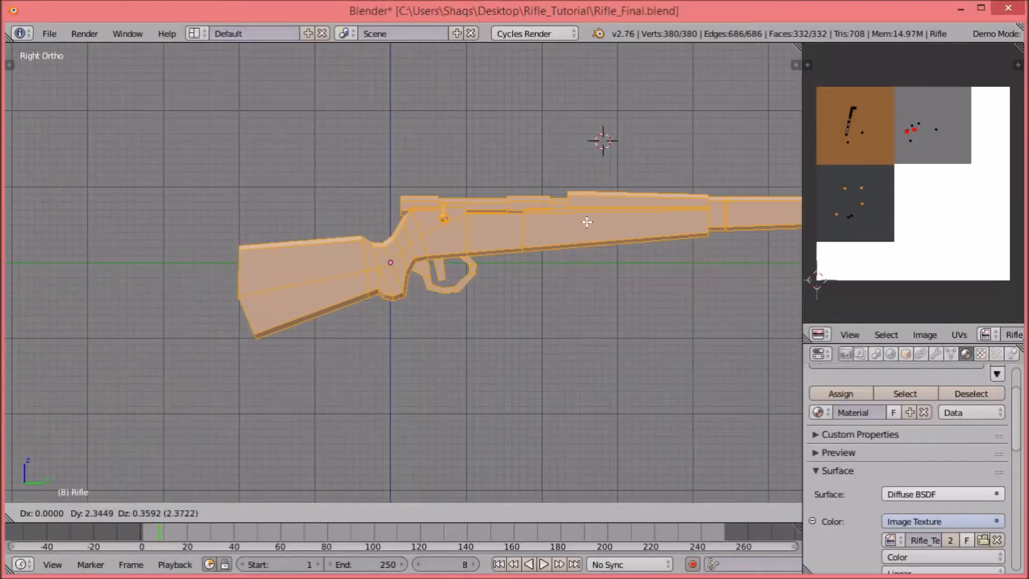
click(587, 222)
key(a)
scroll(552, 249, up, 8)
shift+middle_drag(618, 260, 545, 266)
key(Tab)
click(315, 267)
Step: Add a single-bone armature to the scene
scroll(472, 283, down, 9)
key(space)
mouse_move(464, 304)
mouse_move(584, 390)
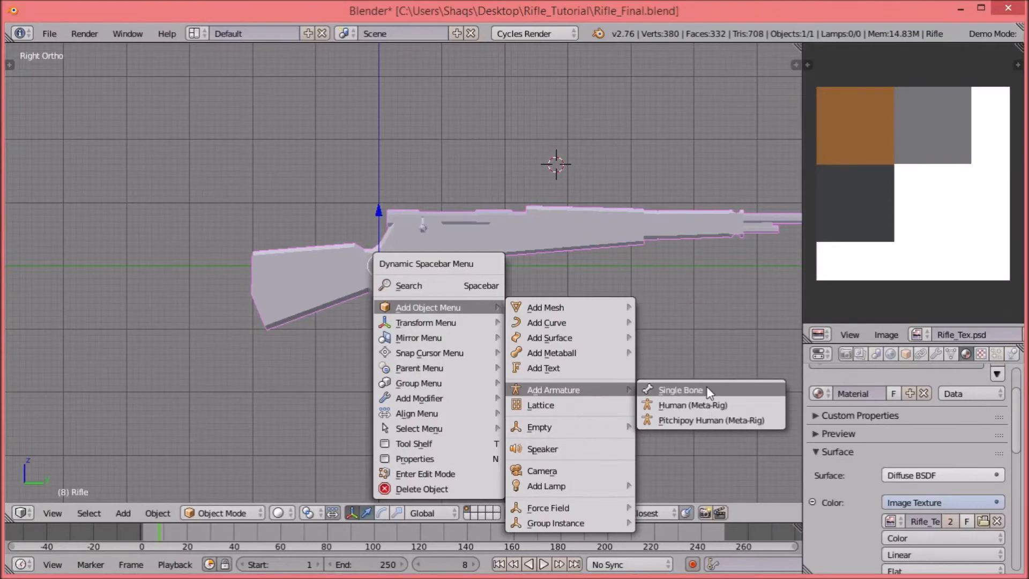
click(709, 391)
Step: Switch the UV/Image Editor area to the Outliner and bring the armature and 3D cursor to the world origin
click(819, 334)
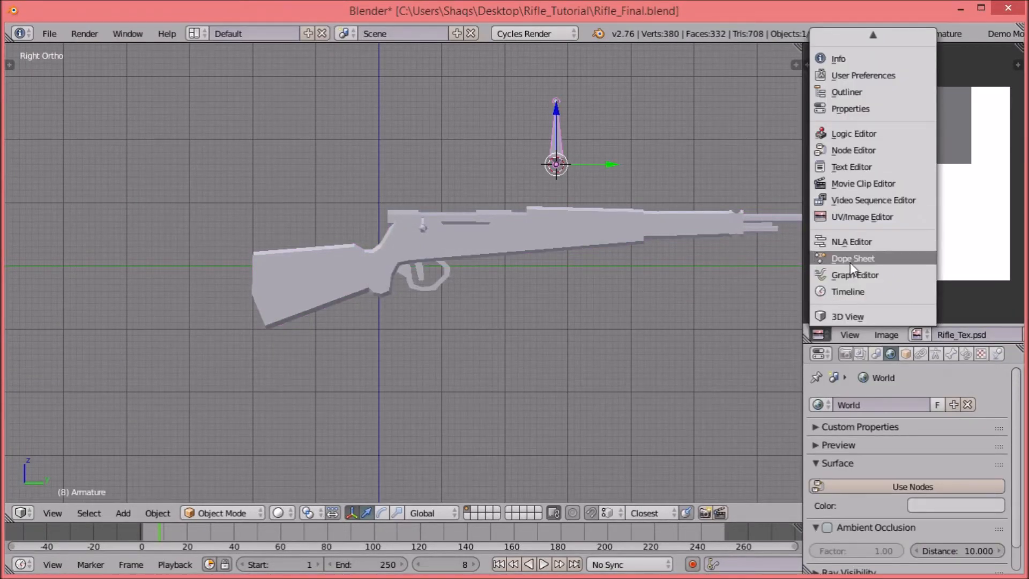
click(857, 91)
key(Home)
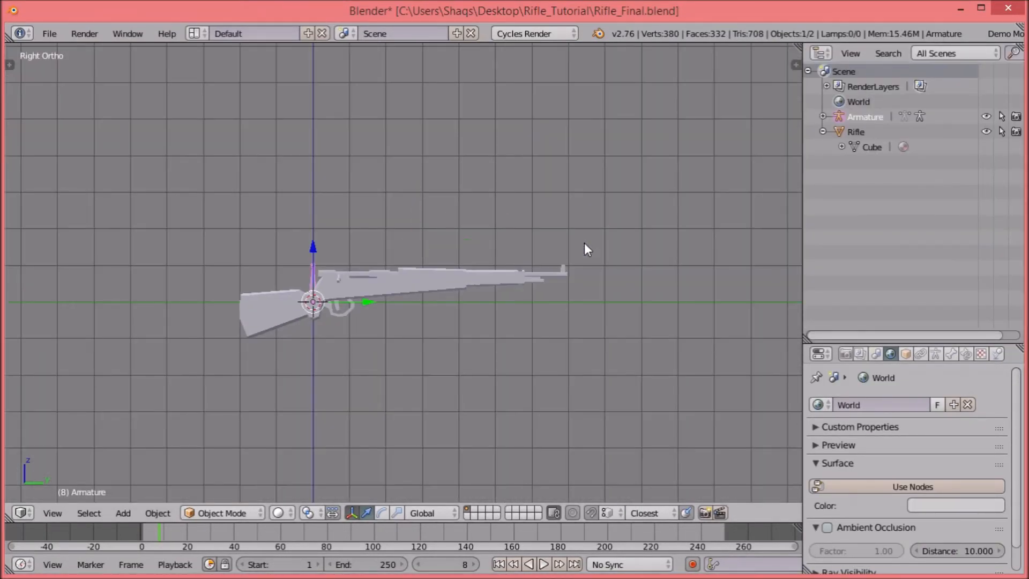
Step: Rename the armature object and its armature data to Rifle_Rig
double_click(872, 117)
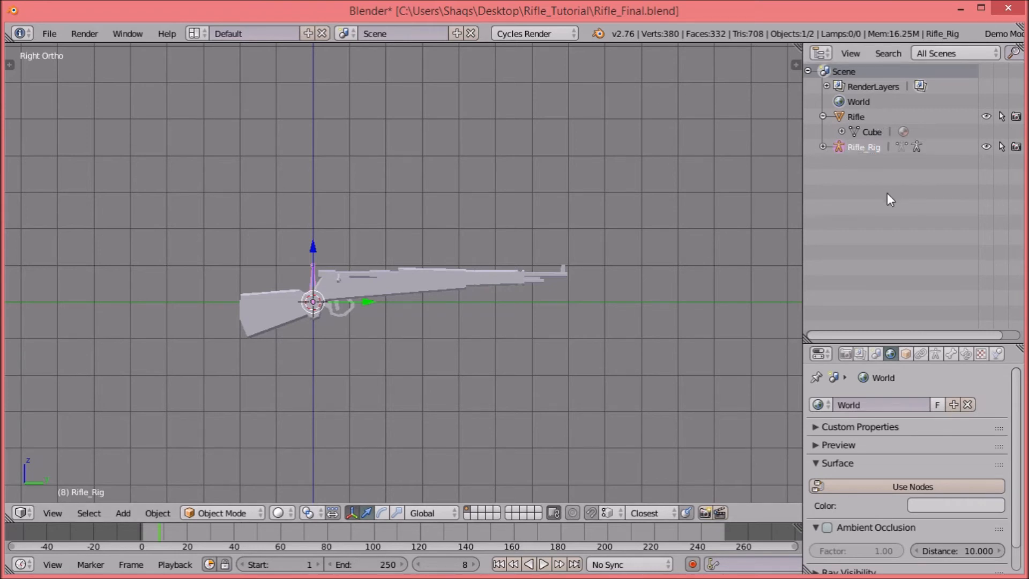
click(894, 169)
double_click(890, 164)
text(Rifle_Rig)
click(909, 218)
Step: Name the armature's bone Handle in Edit Mode
key(a)
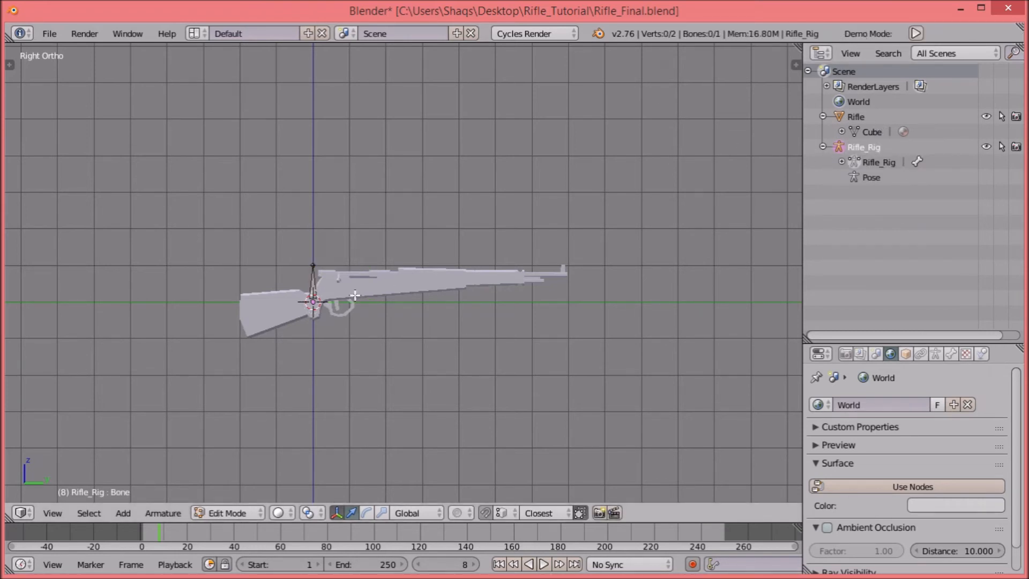
scroll(356, 298, up, 3)
shift+middle_drag(356, 298, 439, 276)
scroll(373, 232, up, 5)
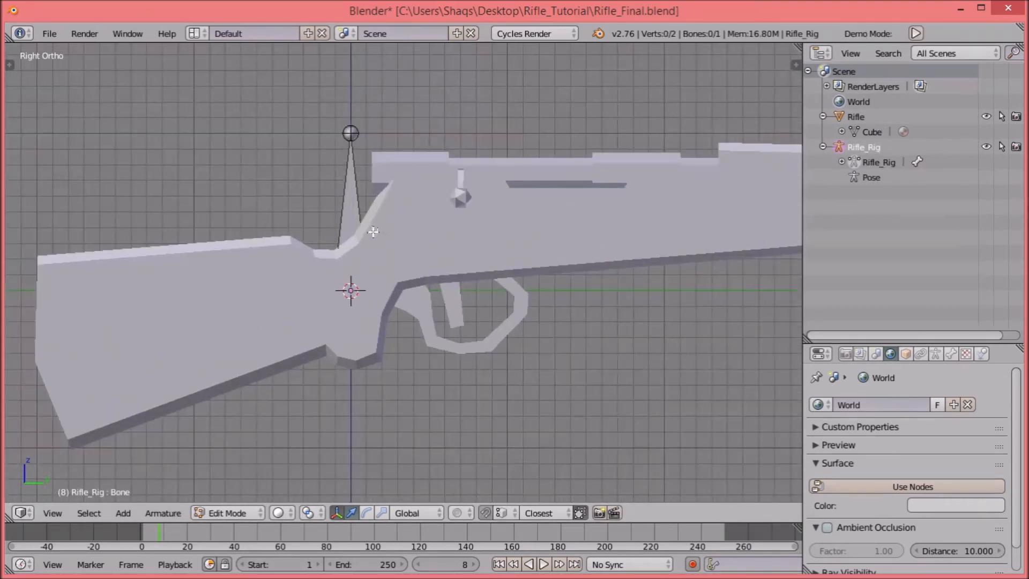
click(949, 354)
double_click(898, 405)
text(Handle)
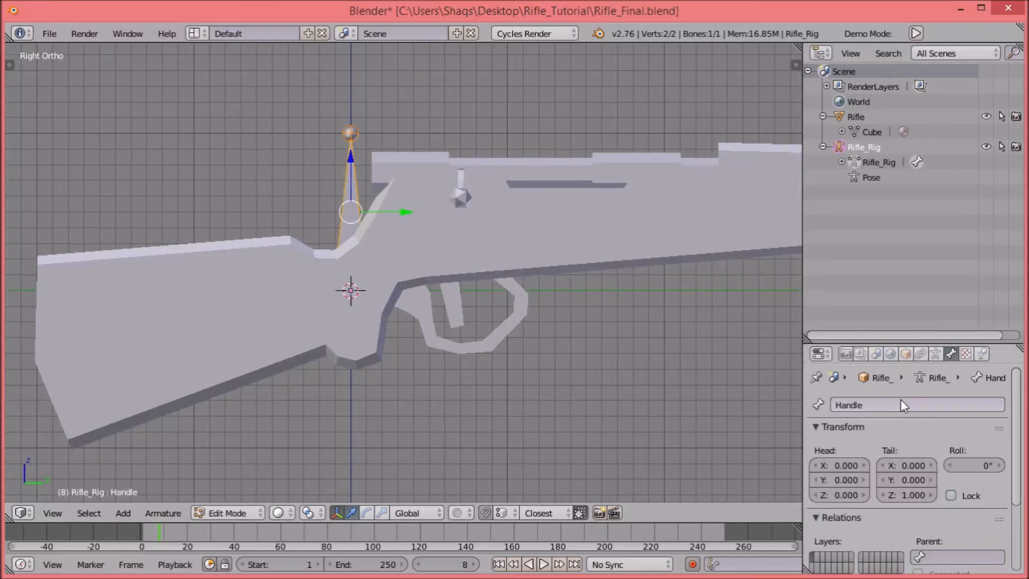
Step: Enable X-Ray display for the Rifle_Rig armature
key(ctrl+Tab)
key(ctrl+Tab)
key(z)
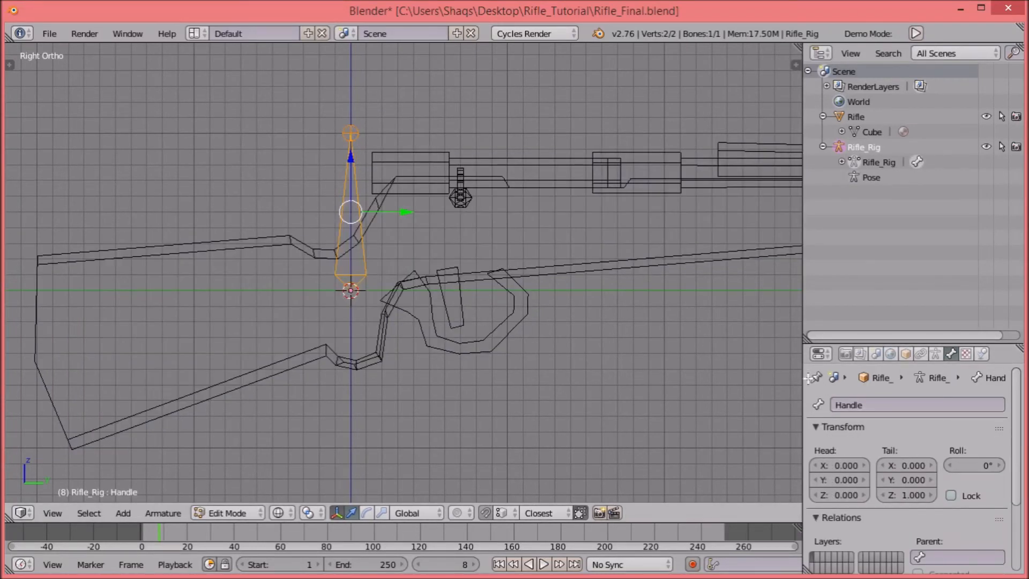
click(905, 354)
scroll(859, 490, down, 8)
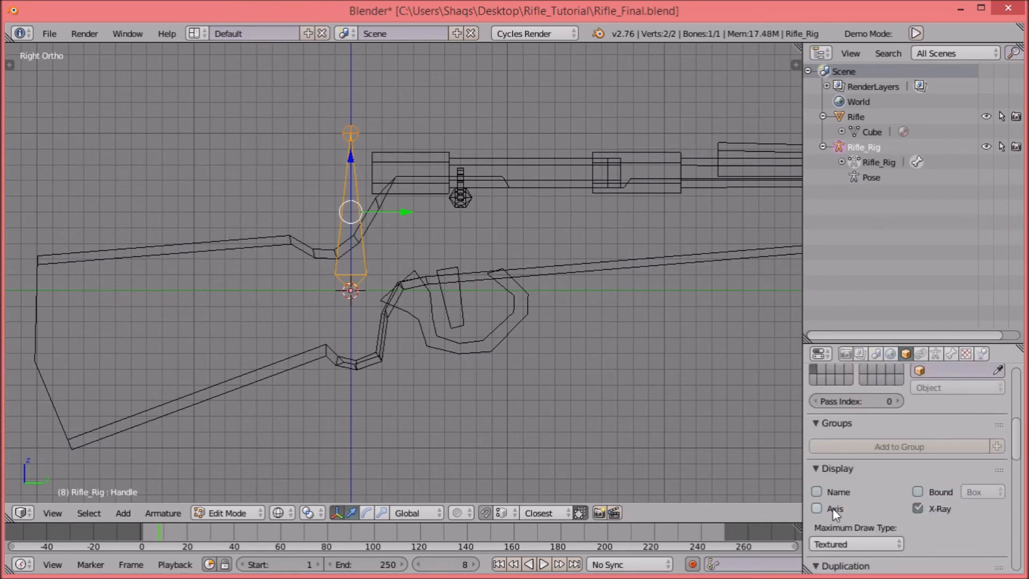
key(z)
key(r)
right_click(470, 264)
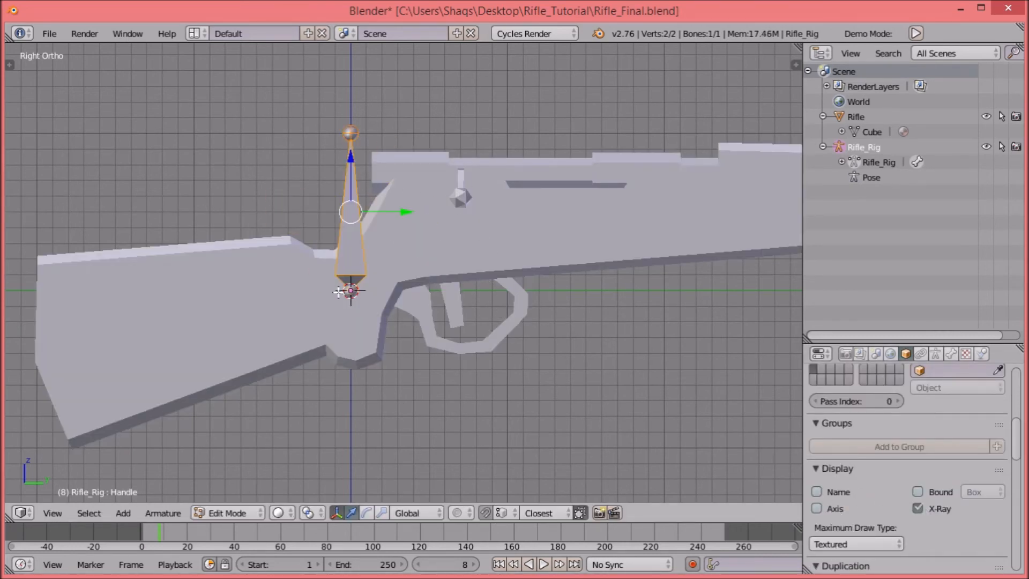
key(r)
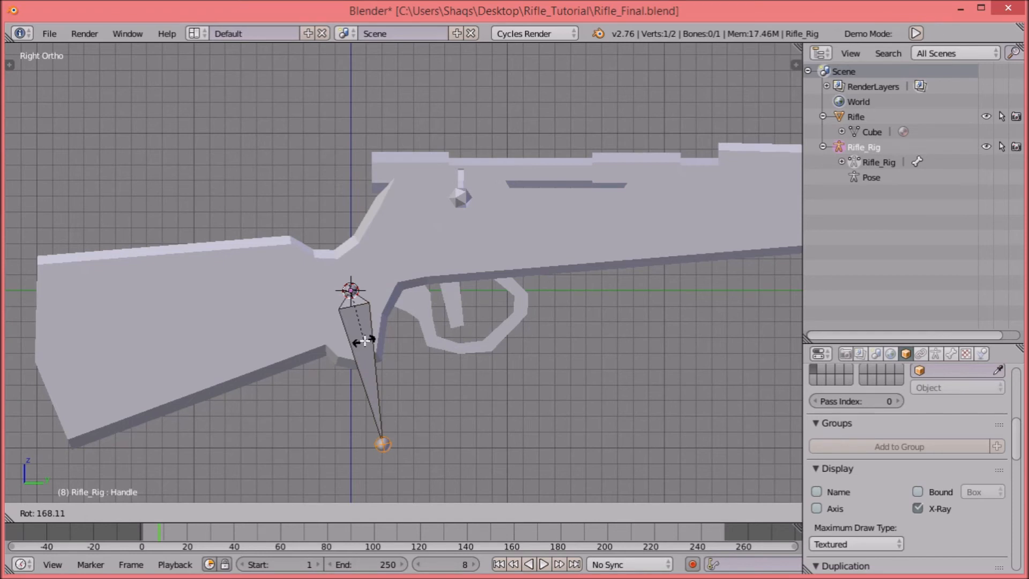
text(9090)
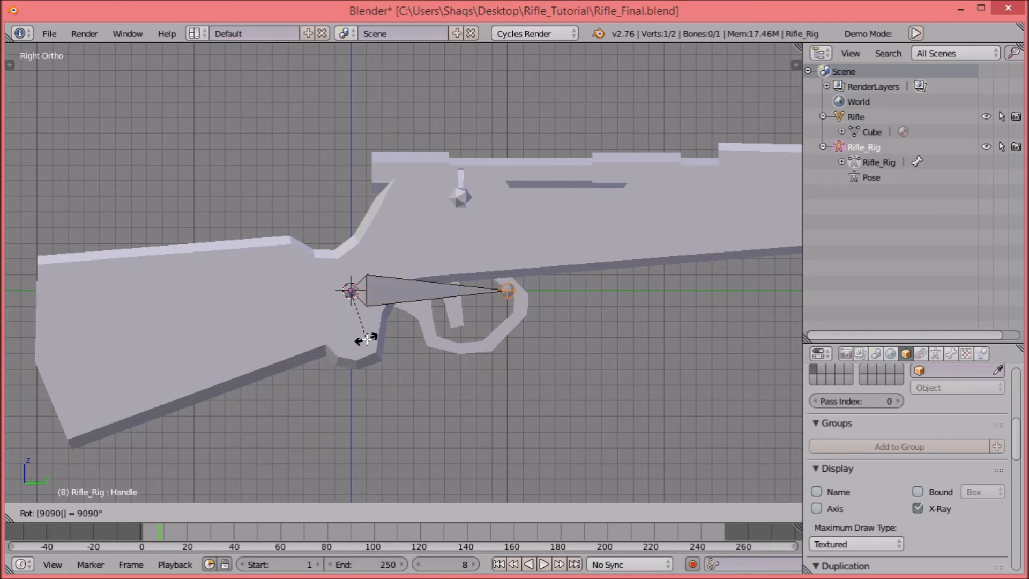
key(Return)
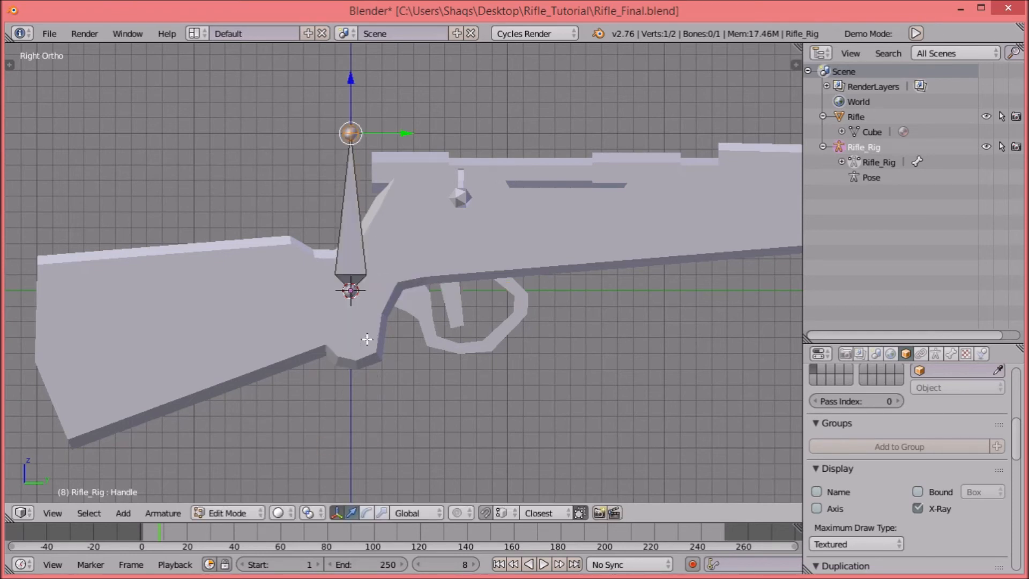
Step: Rotate the Handle bone's tip 180° to point straight down and shorten the bone to end inside the grip
text(r180)
key(Return)
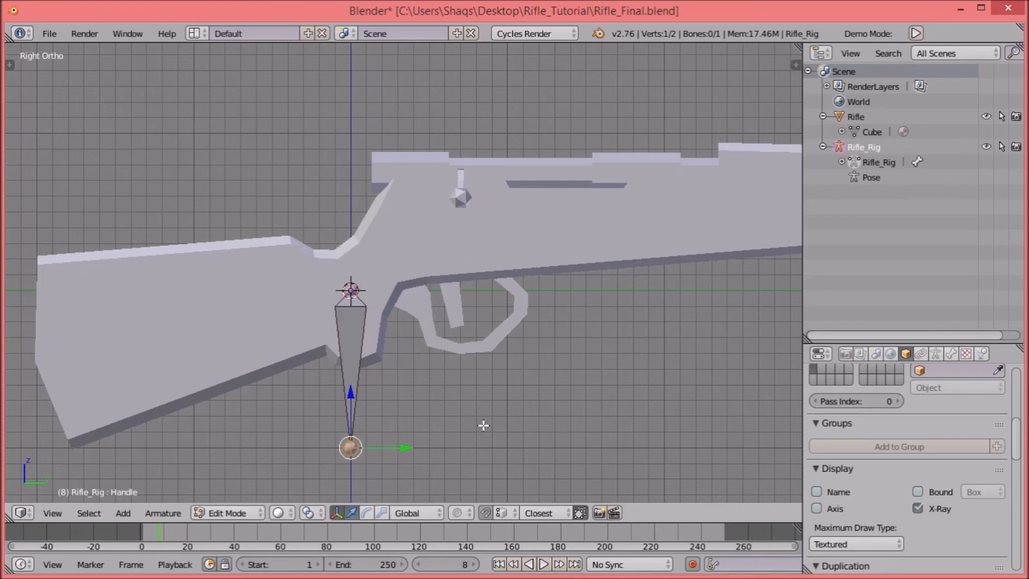
right_click(354, 396)
drag(352, 316, 358, 287)
right_click(358, 287)
right_click(341, 441)
drag(352, 416, 353, 326)
key(a)
key(shift+z)
key(shift+z)
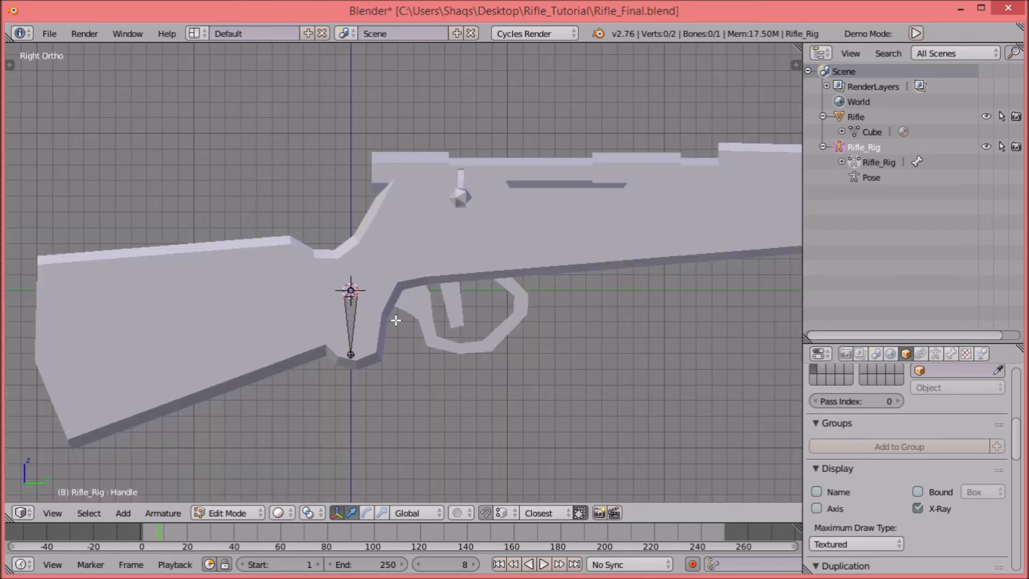
key(r)
click(433, 275)
drag(350, 318, 360, 278)
key(g)
click(407, 268)
Step: Place the 3D cursor at the top of the trigger using the Rifle mesh's trigger geometry in Edit Mode
shift+middle_drag(406, 268, 359, 262)
key(a)
key(Tab)
right_click(397, 290)
key(Tab)
middle_drag(498, 292, 456, 265)
scroll(602, 293, up, 5)
key(z)
right_click(514, 272)
shift+right_click(525, 273)
ctrl+drag(496, 287, 468, 251)
key(a)
key(x)
click(517, 305)
alt+right_click(513, 273)
key(KP_3)
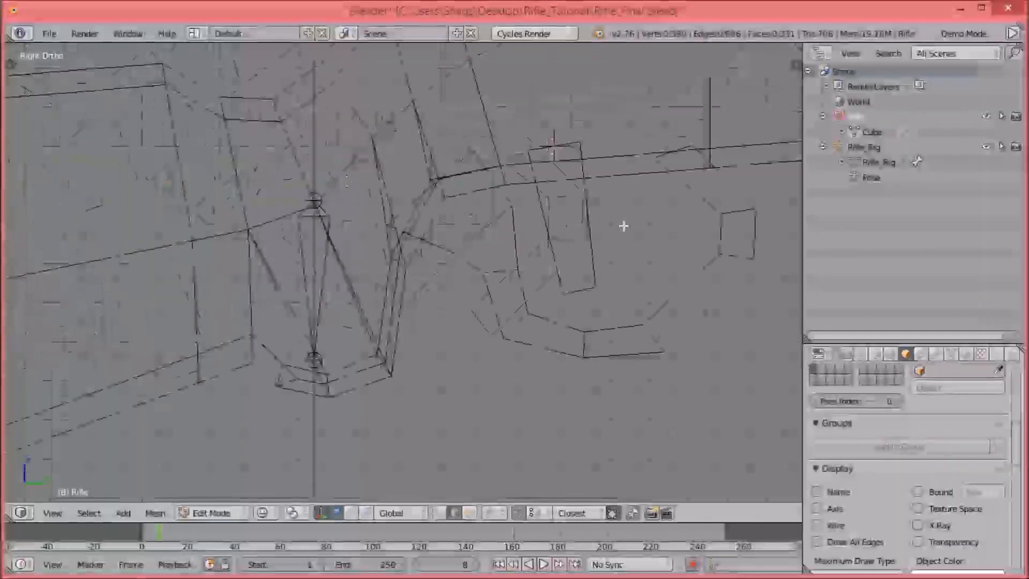
Step: Add a second bone to Rifle_Rig at the trigger's pivot and swing its tip down to the trigger's lower end
key(Tab)
key(shift+a)
scroll(589, 145, down, 5)
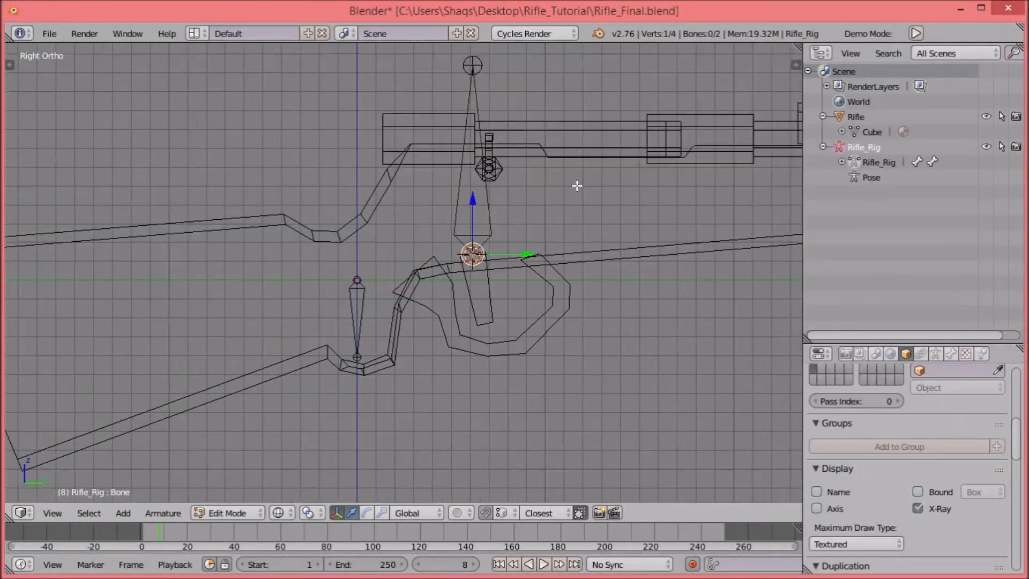
key(t)
key(t)
key(g)
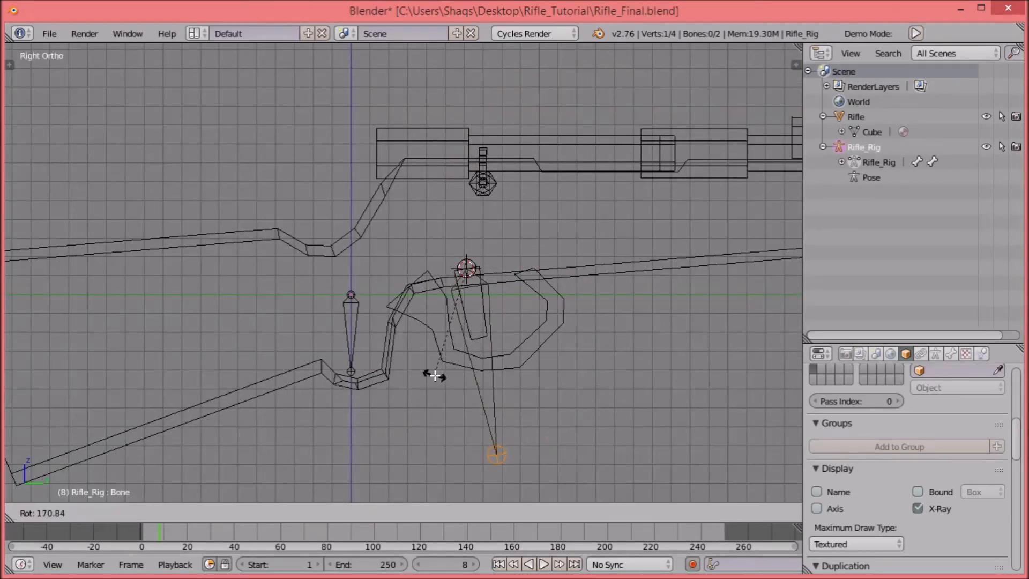
click(439, 376)
key(g)
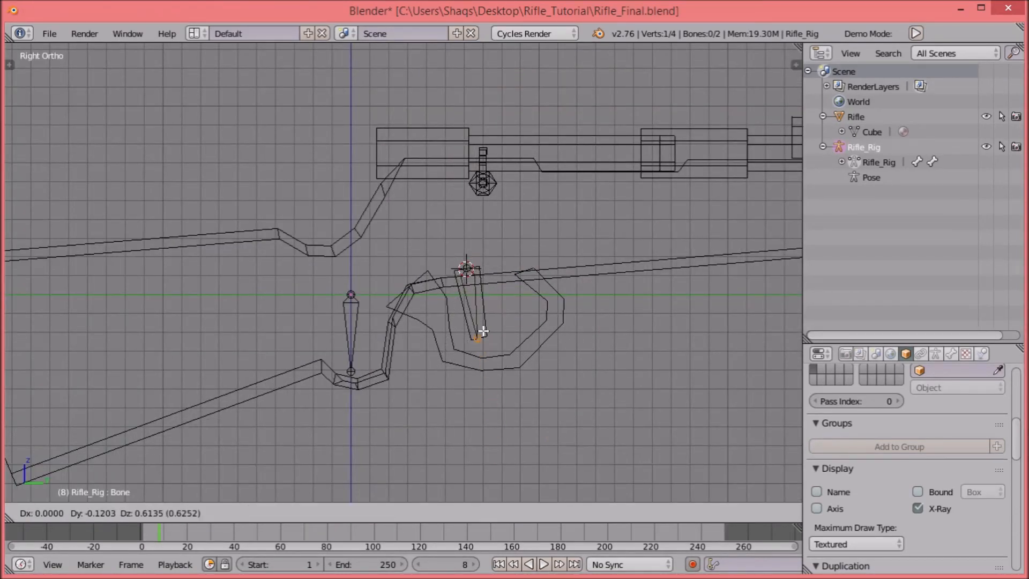
click(484, 332)
Step: Rename the bone along the trigger to Trigger
key(a)
key(z)
scroll(535, 375, up, 2)
shift+middle_drag(558, 266, 523, 293)
right_click(469, 339)
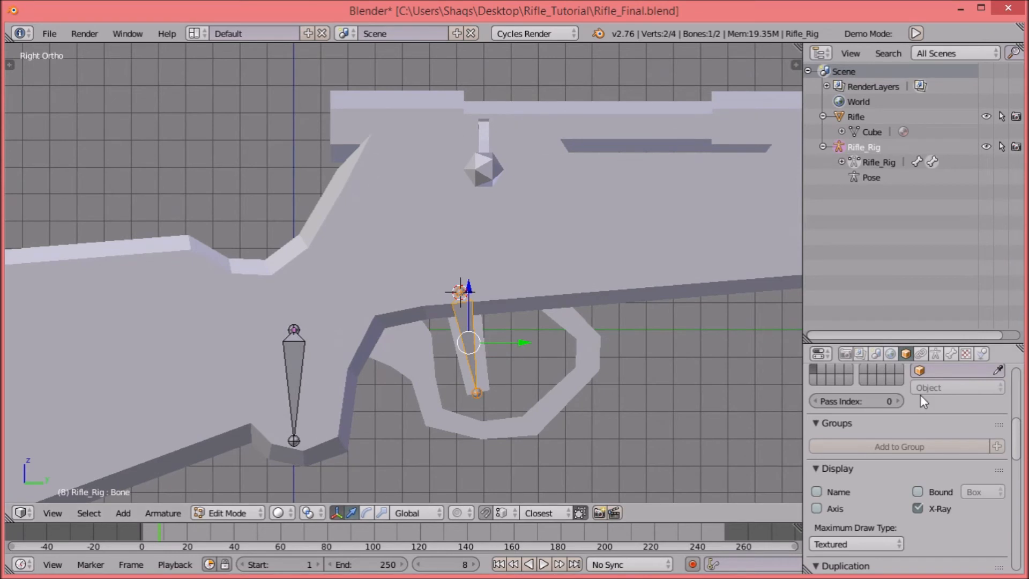
click(950, 355)
click(886, 403)
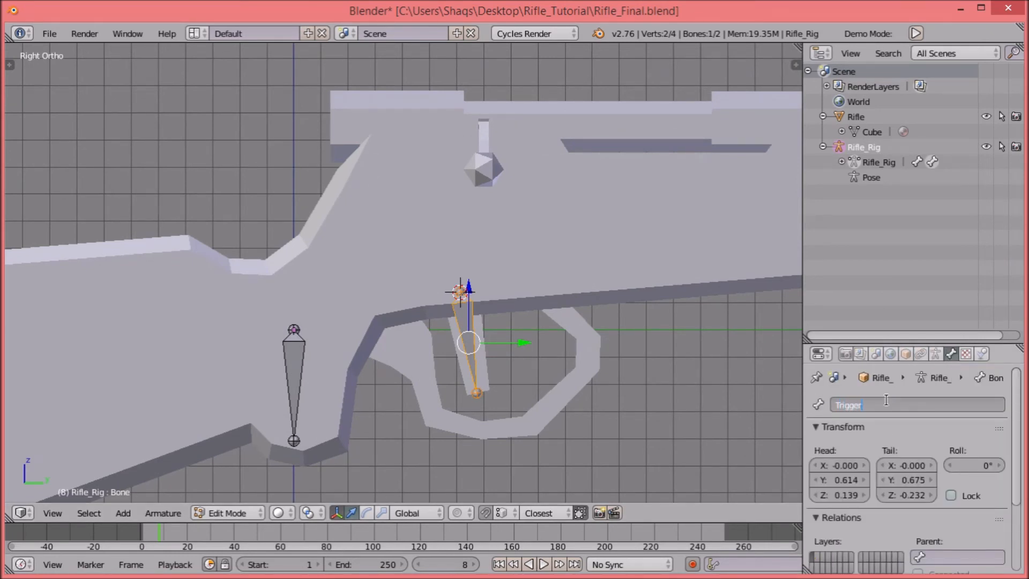
key(Return)
Step: Place the 3D cursor at the centre of the bolt body, just behind the bolt handle, using the Rifle mesh in Edit Mode
key(Tab)
shift+middle_drag(490, 150, 415, 201)
right_click(484, 186)
key(Tab)
key(a)
scroll(428, 182, up, 4)
shift+middle_drag(437, 163, 359, 272)
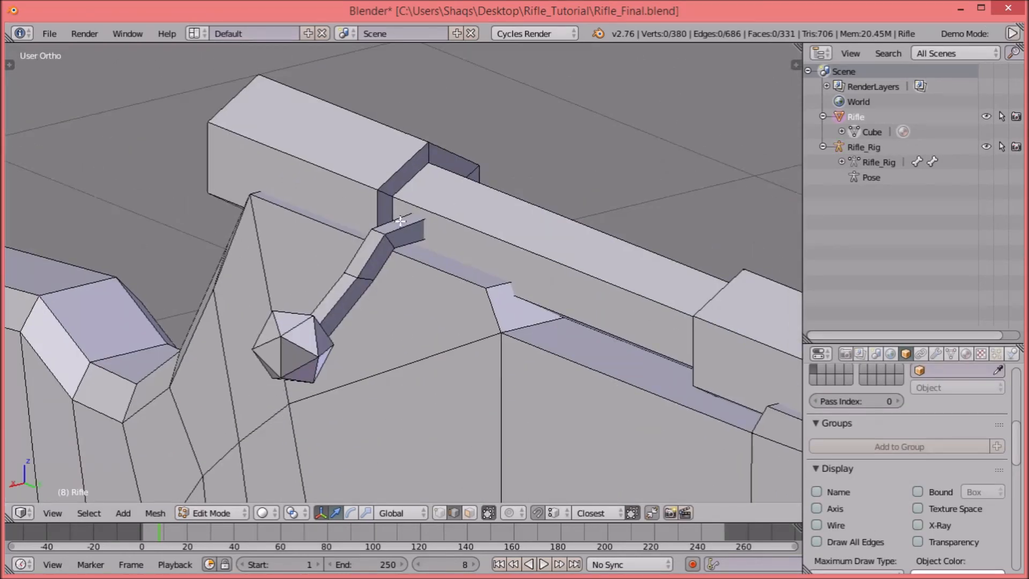
key(KP_3)
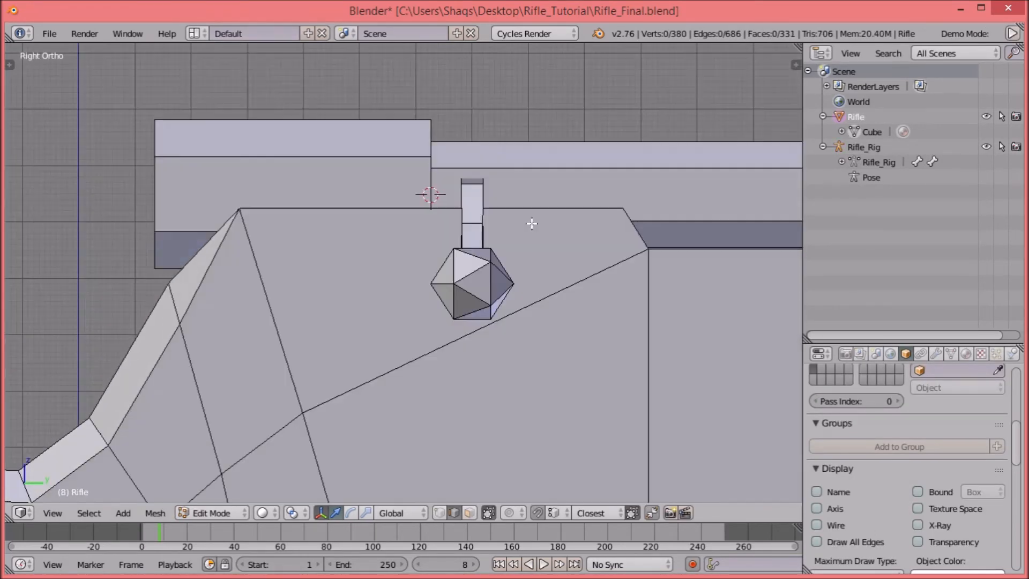
Step: Add a bone to Rifle_Rig at the 3D cursor and move it along Y to 0.695, in line with the bolt handle
key(Tab)
scroll(340, 243, down, 3)
right_click(409, 343)
key(Tab)
scroll(595, 290, up, 4)
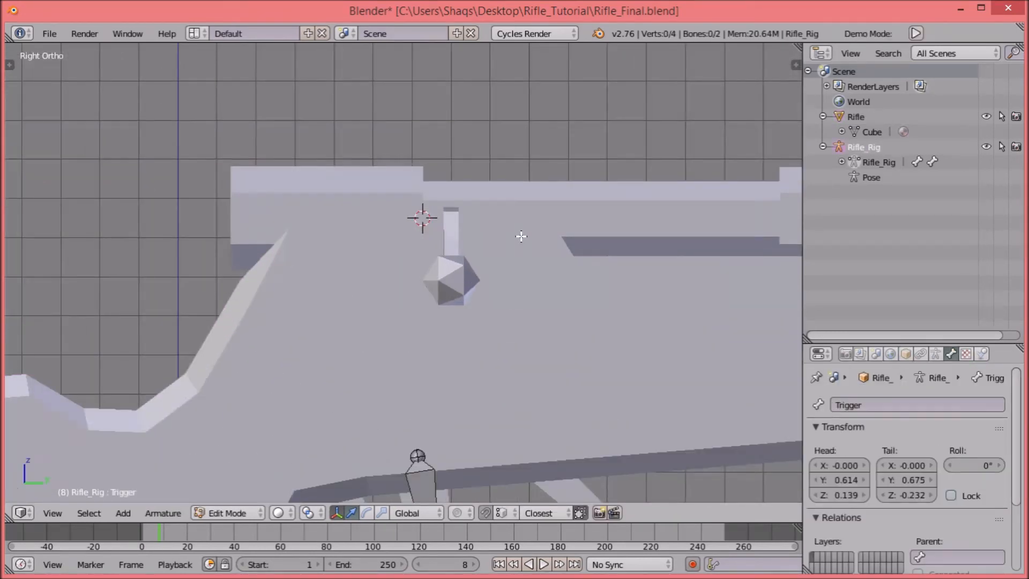
key(shift+a)
key(a)
key(a)
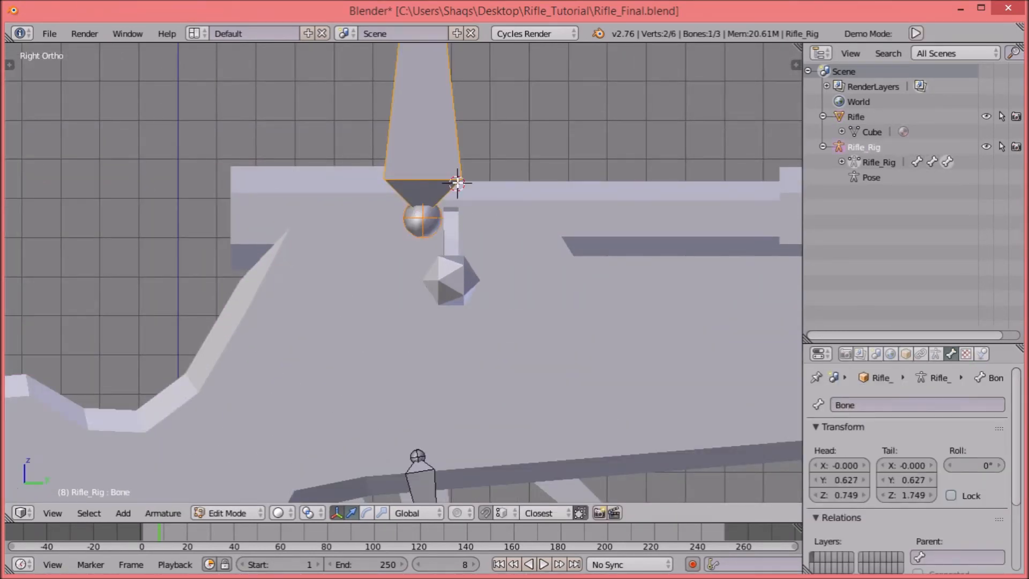
scroll(418, 236, down, 4)
drag(452, 153, 466, 154)
Step: Shorten the bolt handle's bone by lowering its tip along Z to about 0.967
key(s)
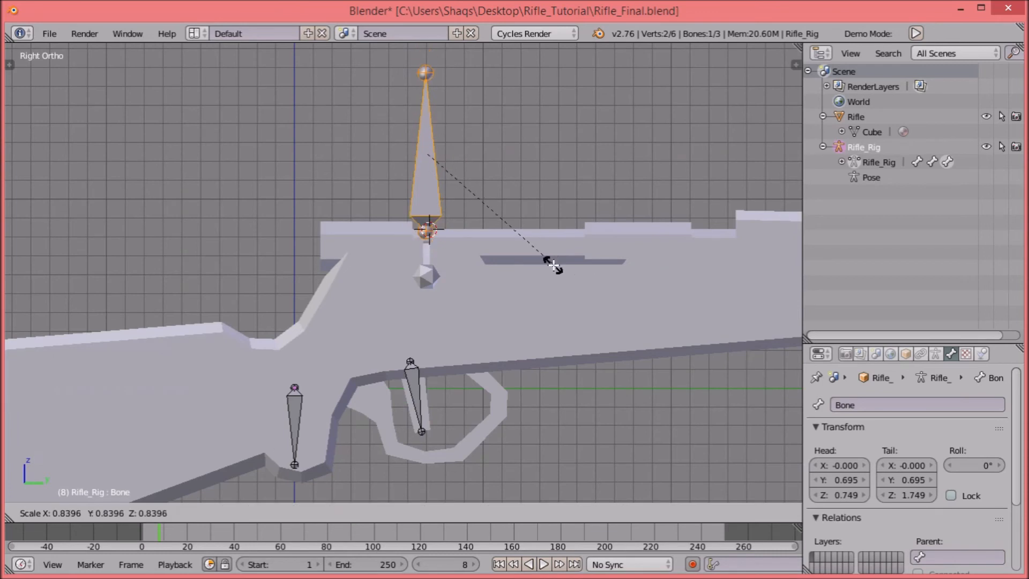
right_click(568, 271)
right_click(438, 248)
key(a)
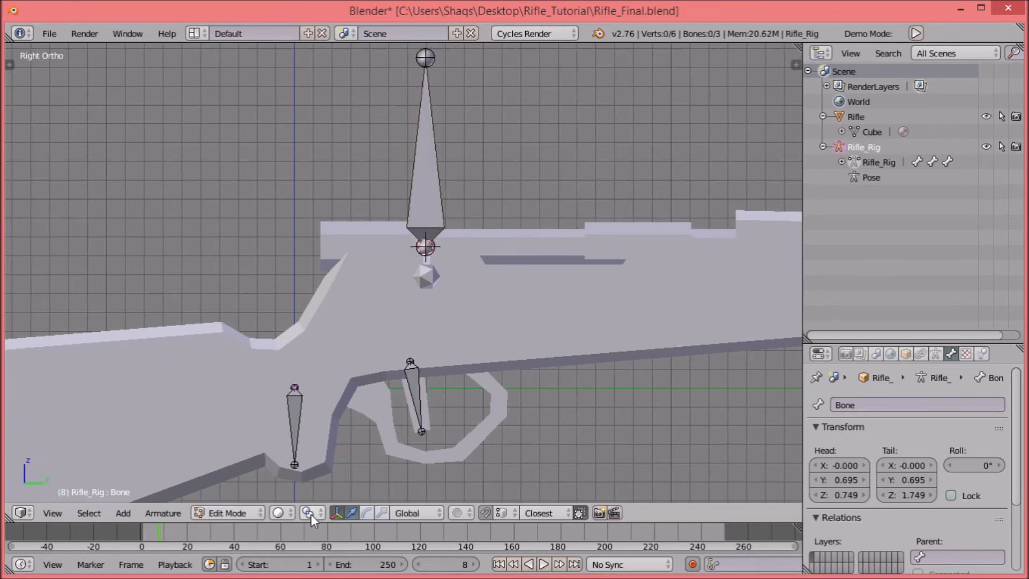
shift+scroll(428, 56, up, 5)
drag(427, 90, 432, 197)
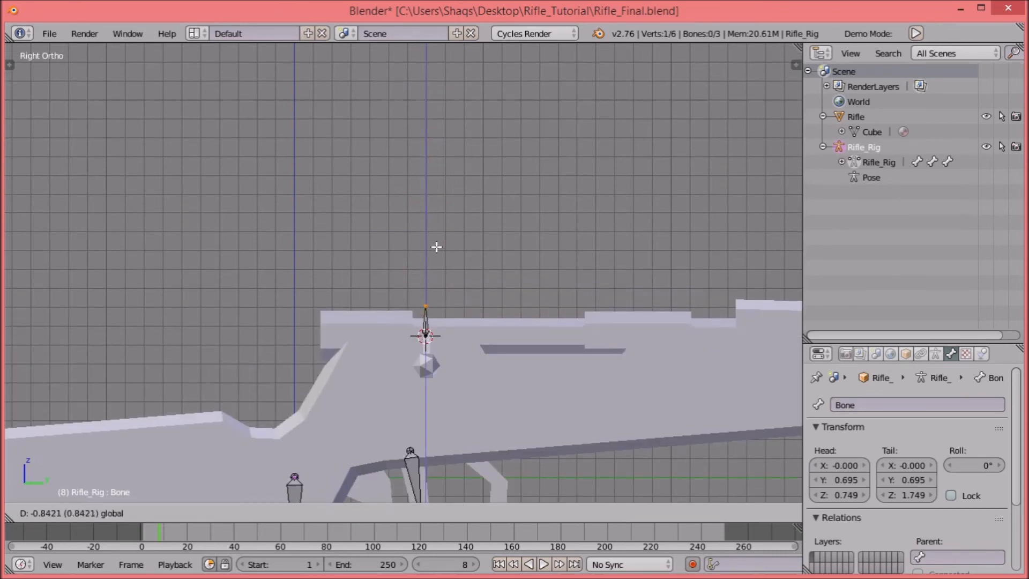
click(434, 228)
Step: Rotate the bone's tip 90° toward the bolt handle in front view and lengthen the bone to a tail X of about 0.352
key(KP_1)
scroll(509, 142, up, 4)
key(r)
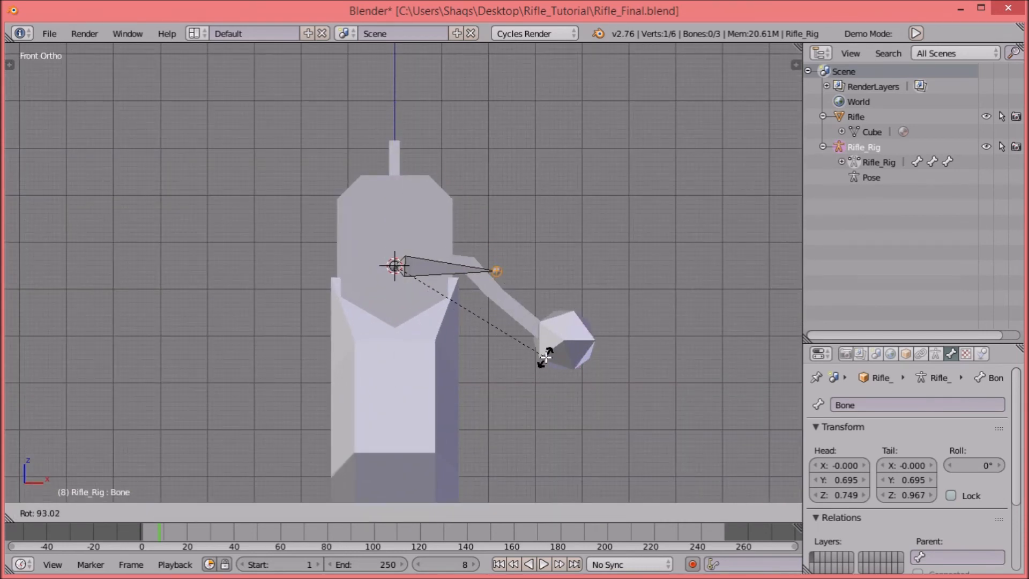
key(Return)
drag(555, 265, 618, 269)
key(a)
Step: Rename the bolt handle's bone to Bolt
middle_drag(590, 227, 510, 275)
right_click(469, 264)
click(916, 399)
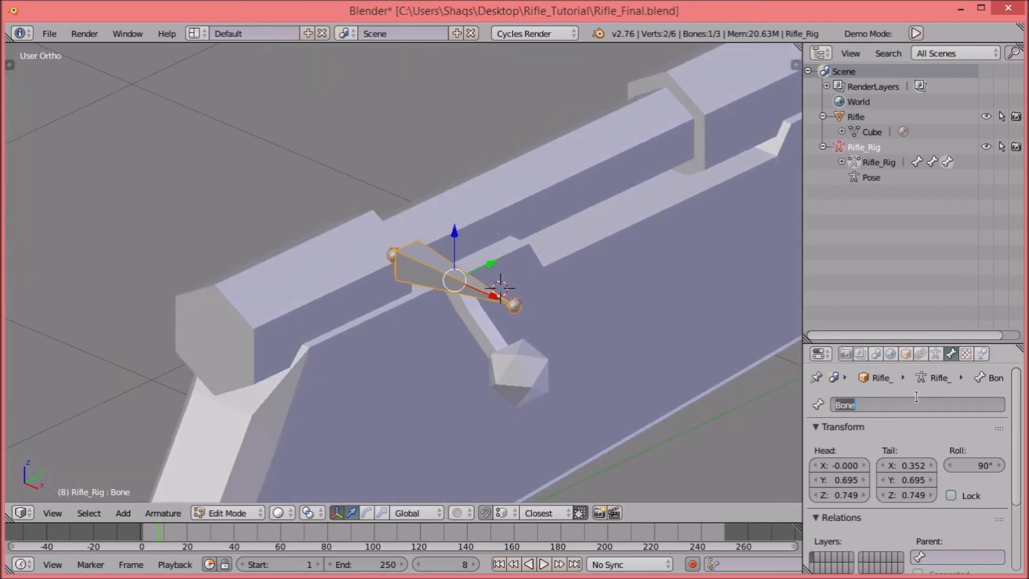
text(Bolt)
key(Return)
Step: Place the 3D cursor at the centre of the bolt body's rear face using the Rifle mesh in Edit Mode
key(Tab)
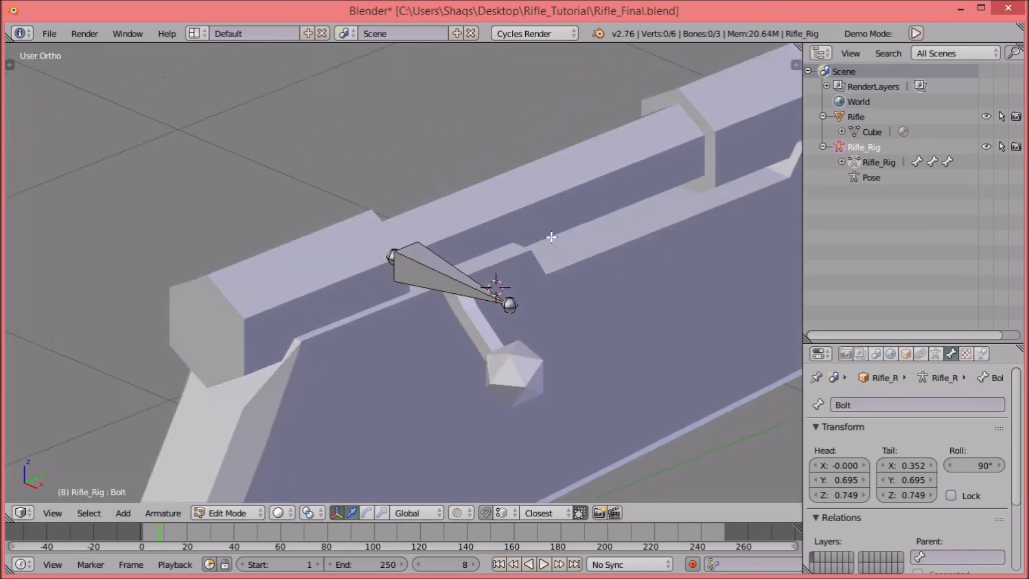
key(KP_3)
right_click(372, 233)
middle_drag(372, 232, 325, 194)
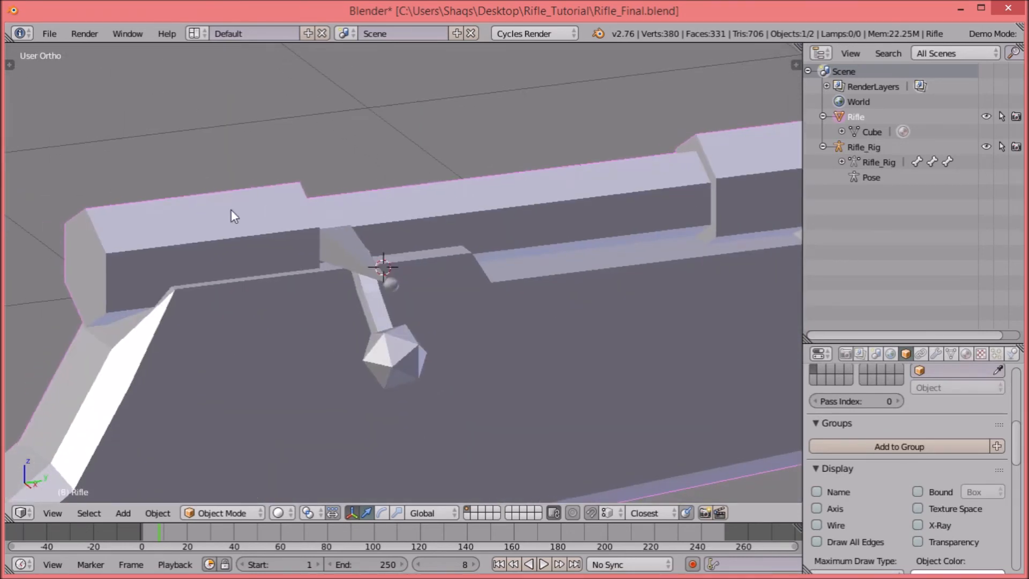
key(Tab)
key(Tab)
key(Tab)
right_click(107, 255)
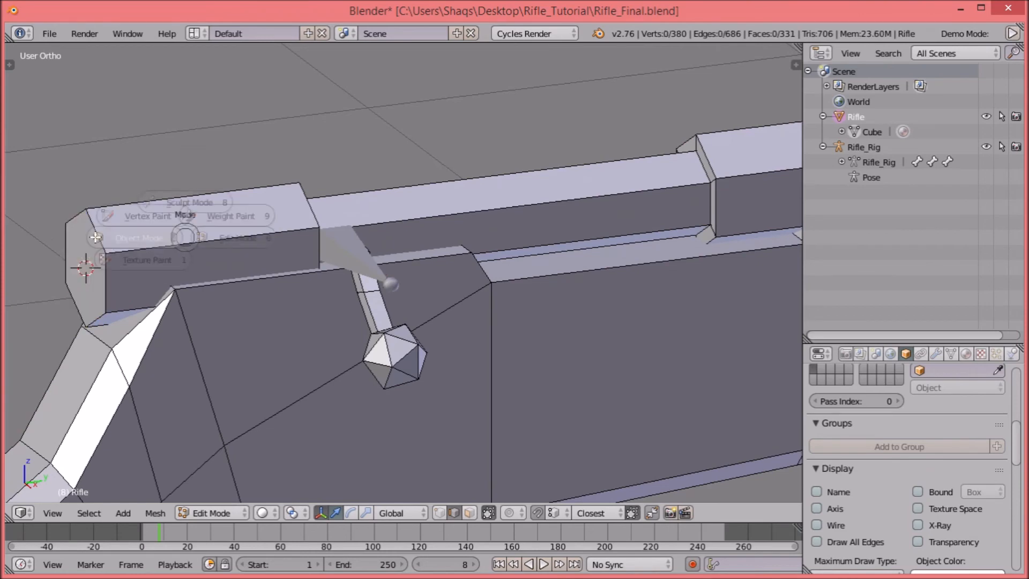
key(Tab)
key(space)
mouse_move(123, 258)
mouse_move(192, 257)
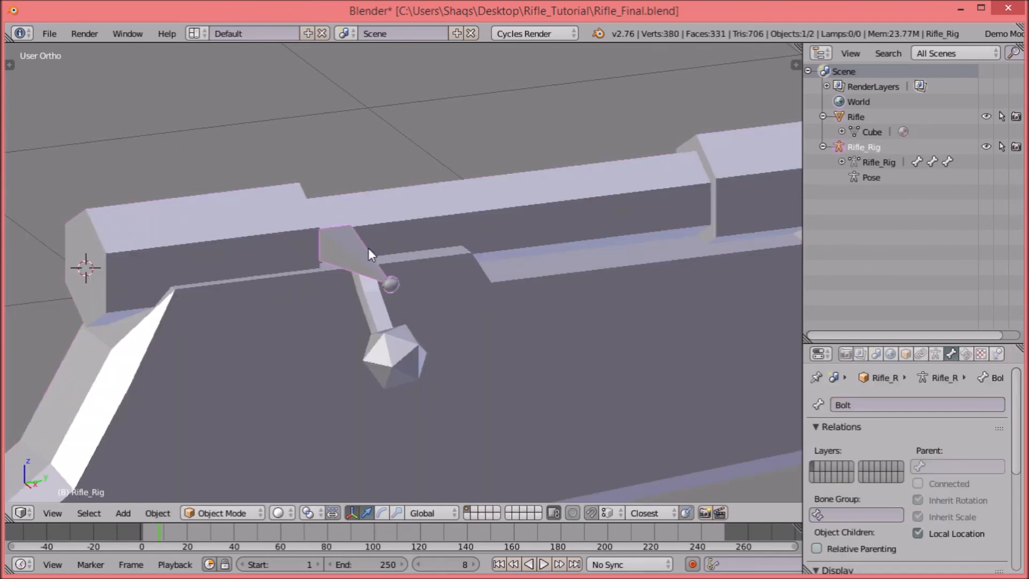
Step: Add a bone to Rifle_Rig at the bolt's rear face and rotate its tip 90° to point forward along the rifle
key(Tab)
key(shift+a)
key(KP_3)
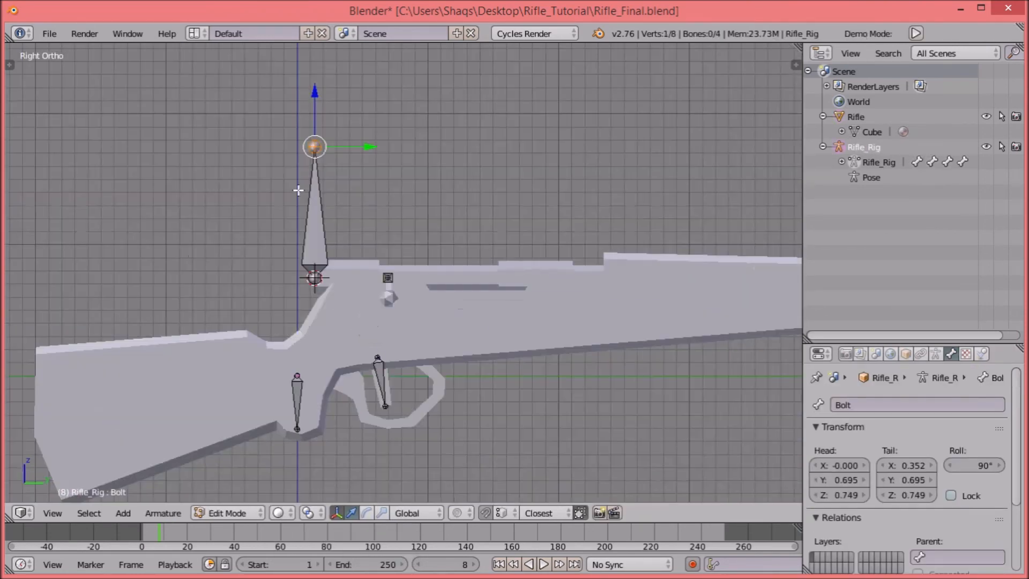
text(r-90)
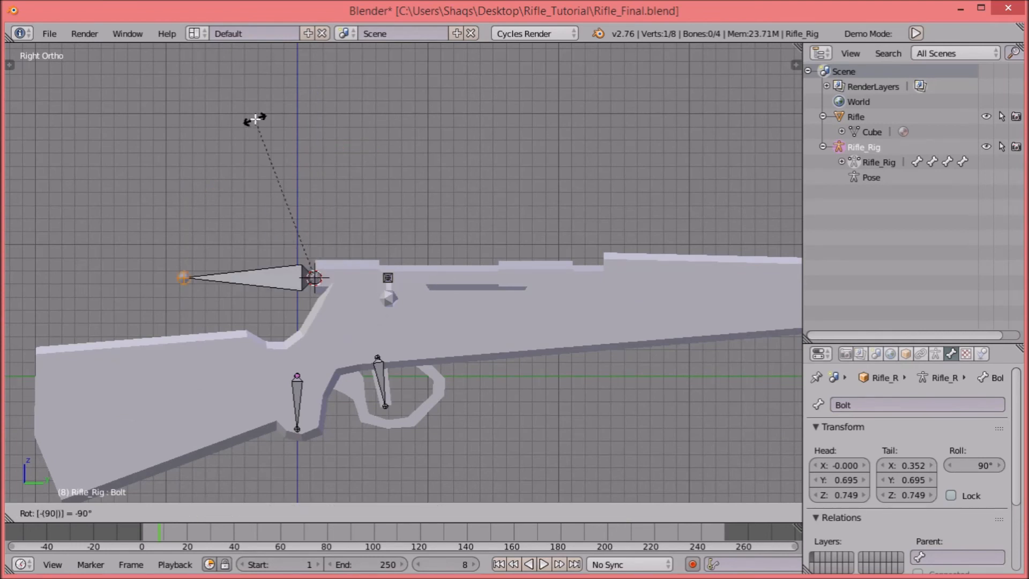
key(Escape)
text(r-90)
key(Return)
Step: Shorten the rear bone along Y so its tail sits at about 0.520, just behind the Bolt bone
scroll(346, 197, up, 5)
key(g)
key(y)
drag(389, 286, 317, 282)
right_click(250, 283)
right_click(319, 282)
key(a)
Step: Parent the Bolt bone to the rear bone with Keep Offset
middle_drag(330, 244, 502, 186)
right_click(423, 248)
shift+right_click(354, 252)
key(ctrl+p)
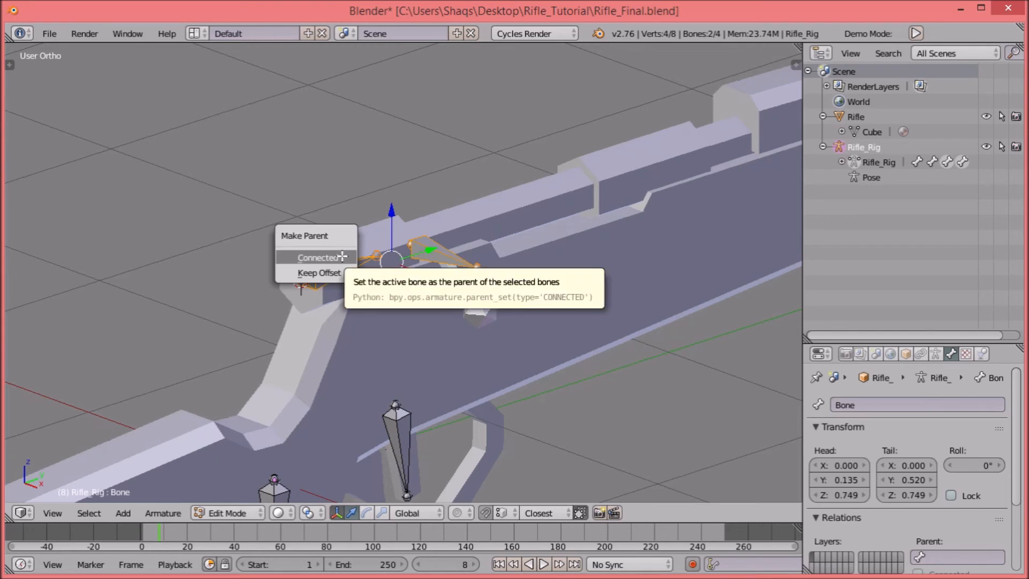
click(342, 257)
Step: Test the bolt hierarchy in Pose Mode by sliding the rear bone along Y and rotating the Bolt bone, cancelling each transform
key(ctrl+Tab)
key(g)
key(y)
drag(284, 295, 343, 278)
right_click(343, 277)
right_click(424, 255)
click(336, 513)
drag(436, 212, 343, 165)
right_click(343, 165)
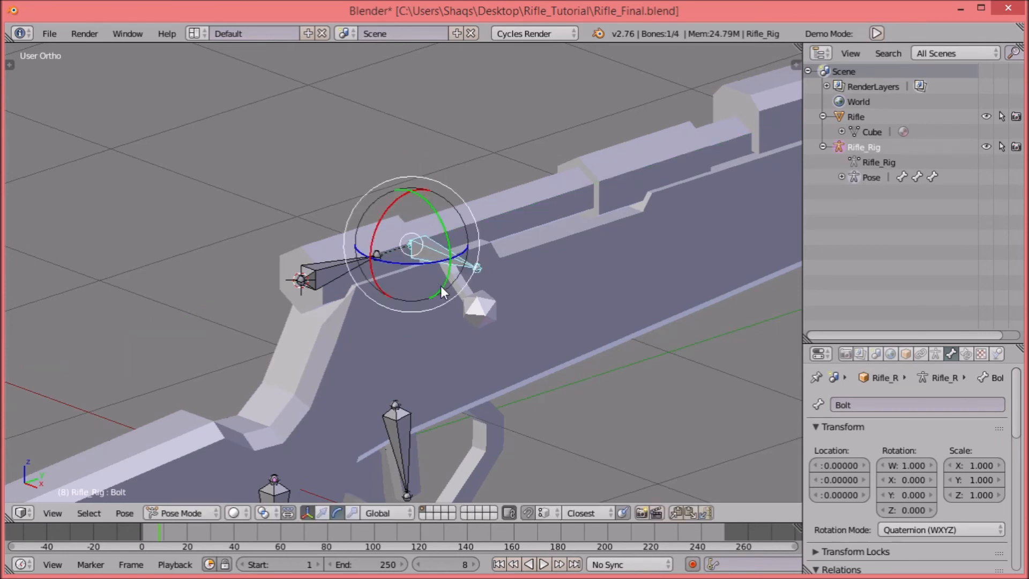
Step: Test sliding the rear bone backward with the translate manipulator and cancel the move
right_click(326, 260)
click(322, 513)
drag(340, 270, 191, 323)
right_click(191, 324)
key(a)
Step: Parent the Trigger bone and the rear bolt bone to the Handle bone with Keep Offset
shift+middle_drag(374, 326, 398, 233)
shift+middle_drag(385, 319, 404, 260)
scroll(403, 260, down, 2)
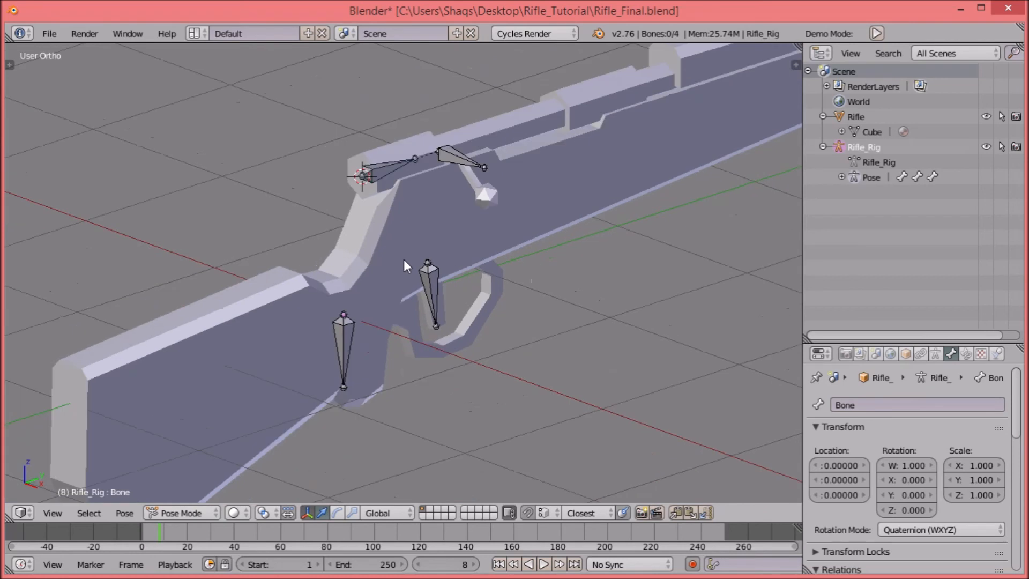
key(Tab)
shift+right_click(431, 294)
shift+right_click(344, 349)
key(ctrl+p)
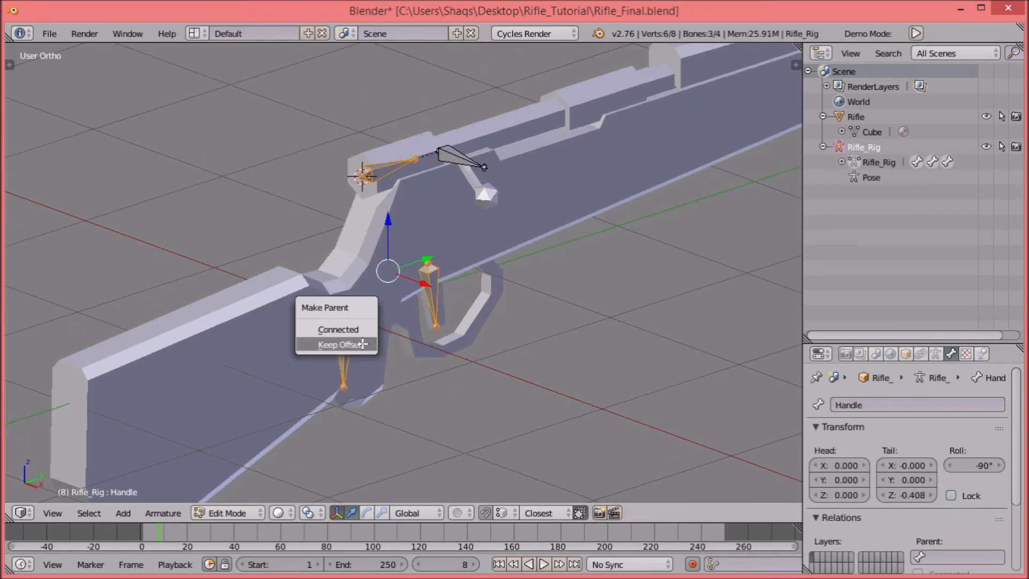
click(362, 345)
Step: Test moving the Handle bone with its child bones in Pose Mode and cancel the move
key(a)
key(Tab)
right_click(352, 336)
key(g)
key(a)
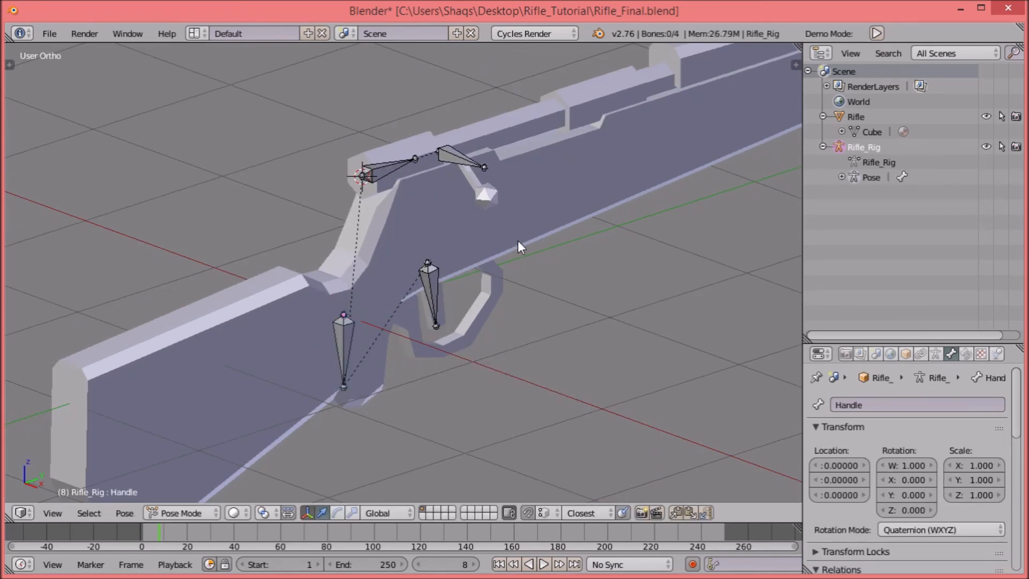
middle_drag(517, 240, 506, 238)
key(Tab)
right_click(355, 189)
shift+right_click(387, 160)
key(ctrl+p)
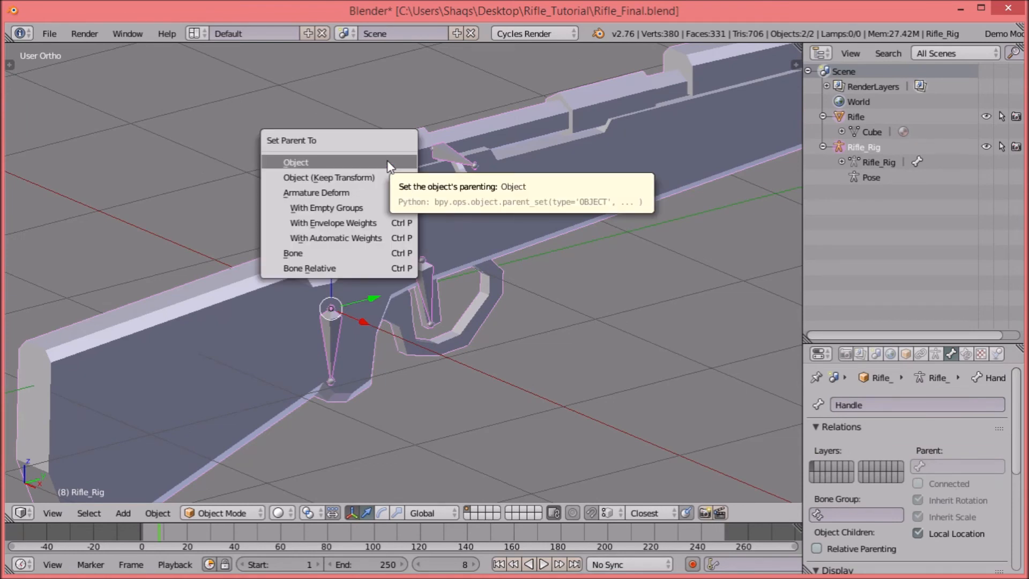
Step: Duplicate the Rifle mesh in place and rename the copy Rifle.Rigged
right_click(630, 187)
click(822, 147)
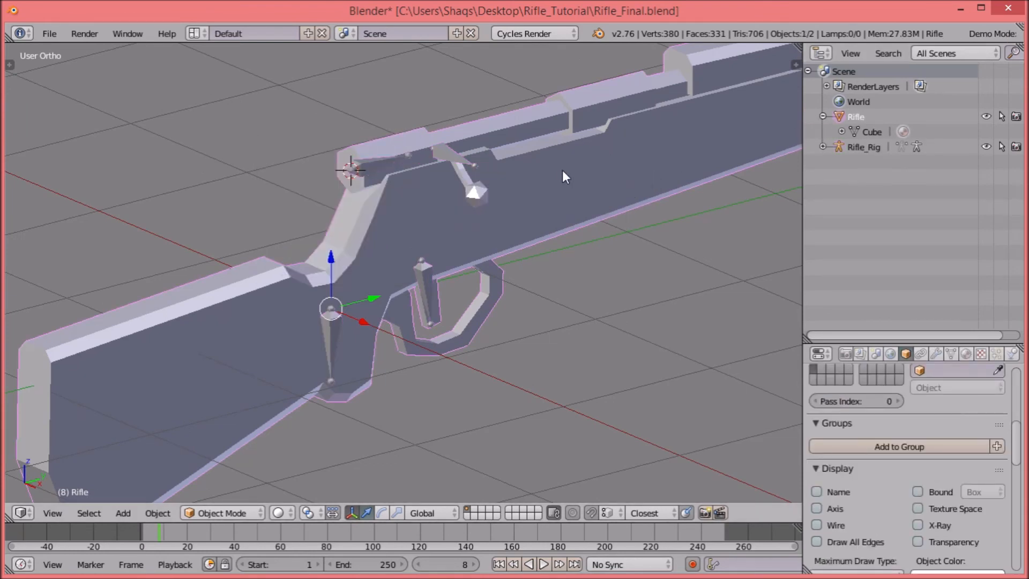
key(shift+d)
right_click(535, 95)
double_click(866, 147)
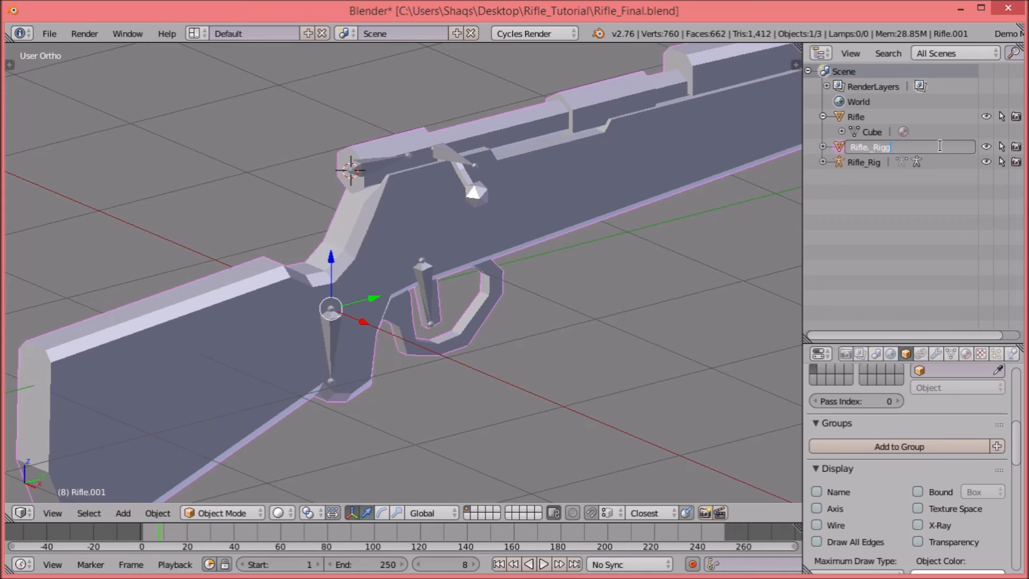
key(Return)
Step: Hide the original Rifle and parent Rifle.Rigged to Rifle_Rig using Armature Deform With Empty Groups
click(986, 116)
right_click(386, 157)
right_click(385, 150)
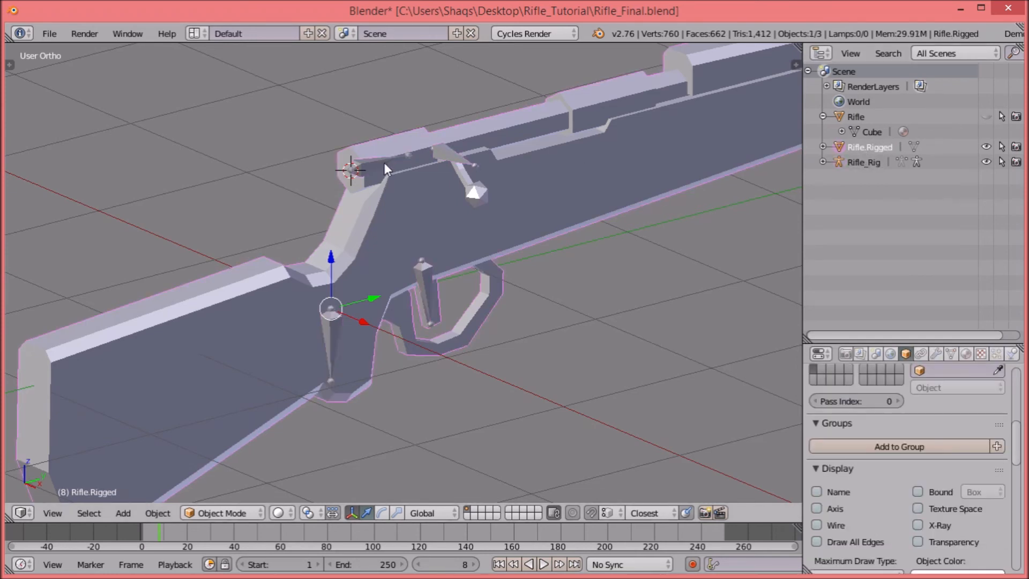
shift+right_click(386, 163)
key(ctrl+p)
click(375, 210)
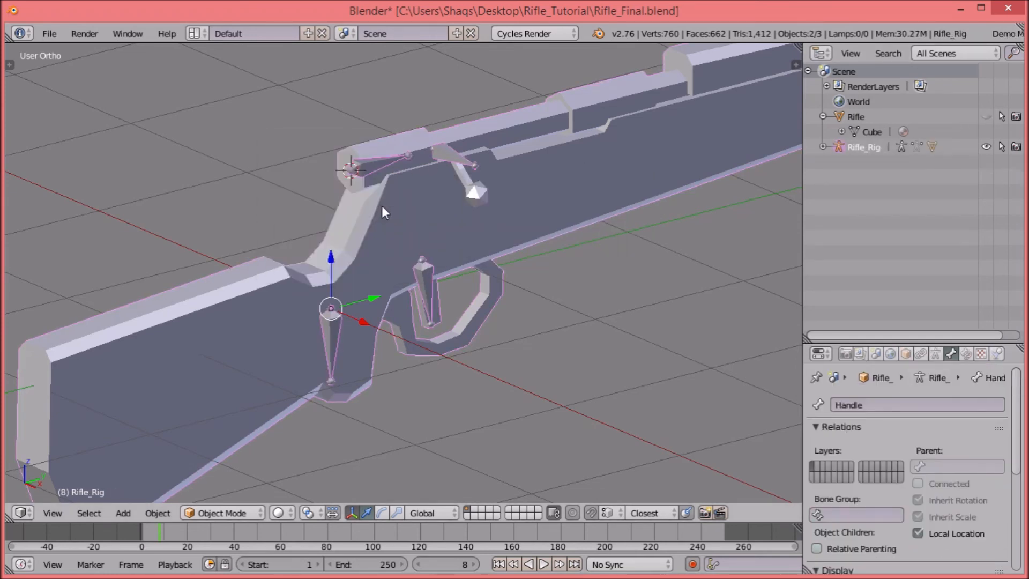
Step: Select the Rifle.Rigged mesh and enter Edit Mode
middle_drag(381, 205, 470, 223)
right_click(397, 198)
right_click(397, 198)
scroll(438, 203, up, 2)
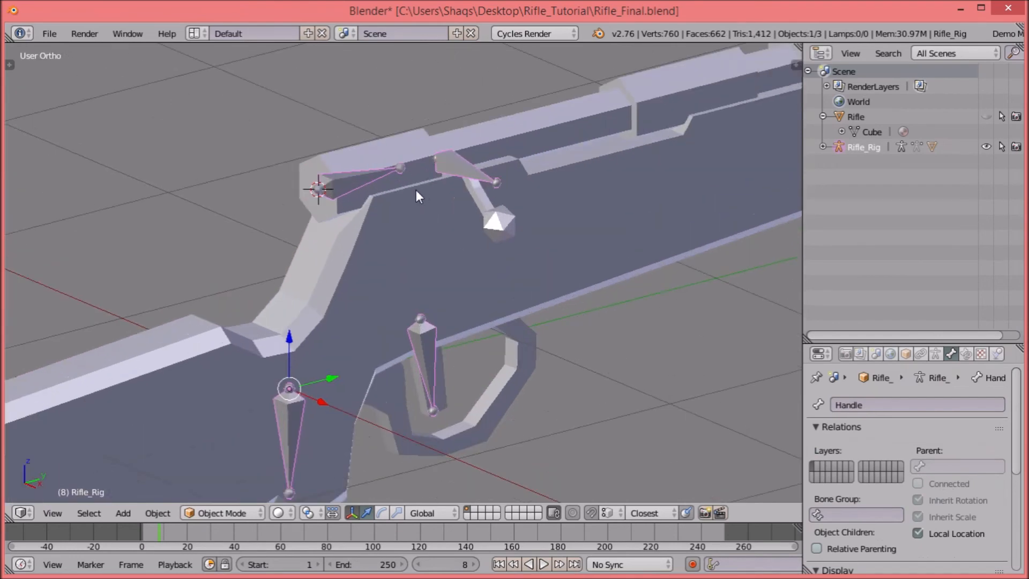
right_click(416, 191)
key(Tab)
Step: Select the linked faces of the bolt handle's knob and shaft and assign them to the Bolt vertex group
click(491, 209)
scroll(517, 211, up, 4)
shift+middle_drag(517, 210, 404, 294)
key(l)
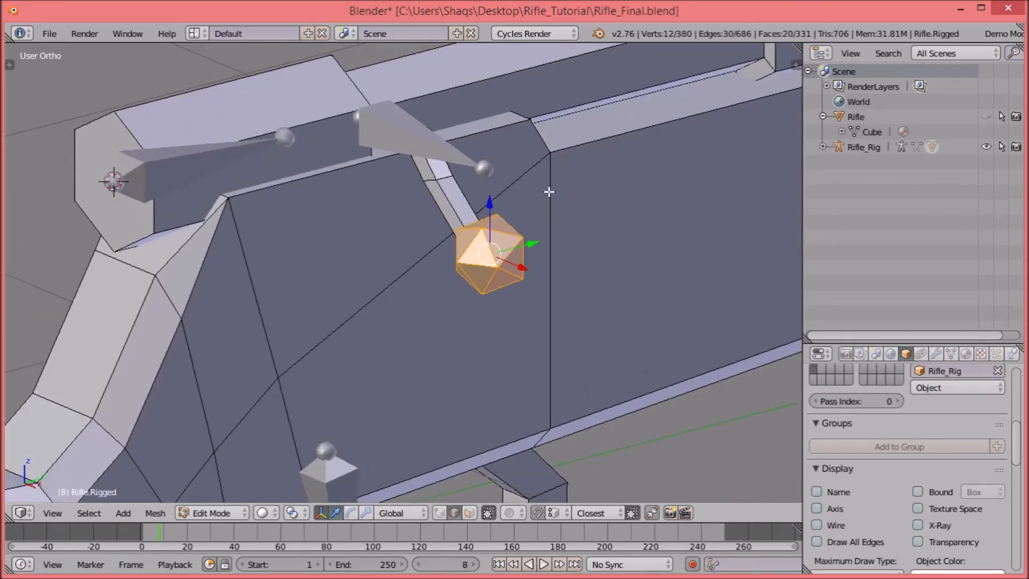
key(l)
click(950, 354)
scroll(857, 508, down, 2)
click(834, 553)
Step: Assign the linked faces of the sliding bolt body to the Bone vertex group and rename that group Loader
key(a)
shift+middle_drag(256, 148, 309, 159)
key(l)
scroll(588, 124, down, 5)
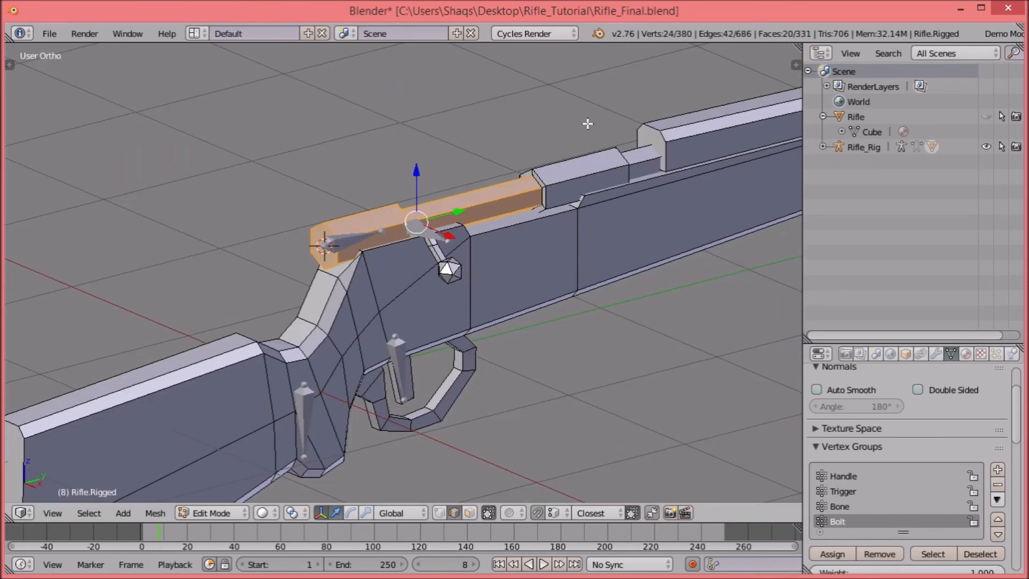
click(852, 506)
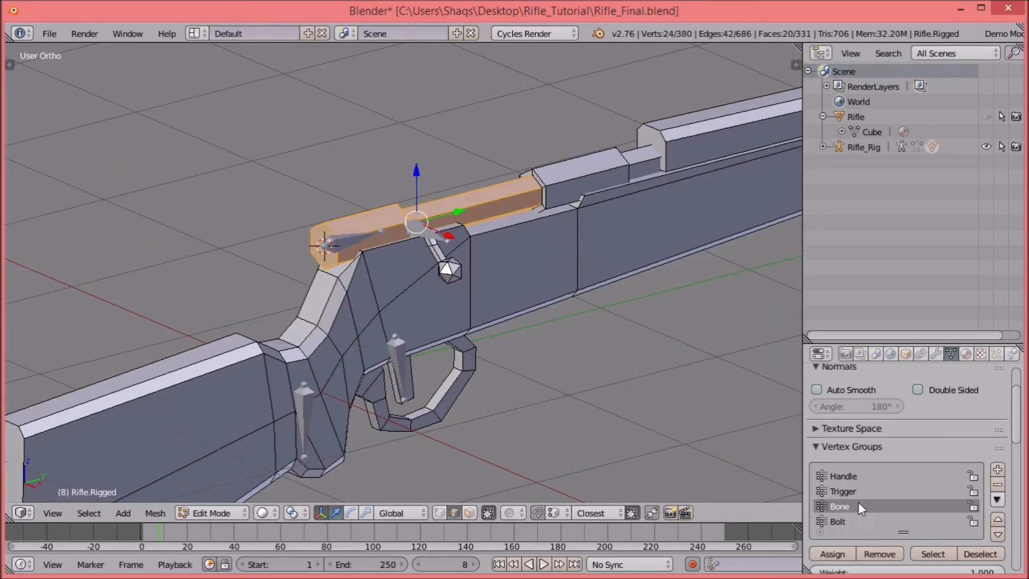
click(848, 552)
click(501, 358)
click(840, 555)
Step: Select only the trigger's linked faces and assign them to the Trigger vertex group
key(a)
shift+middle_drag(398, 365, 413, 296)
key(l)
click(868, 476)
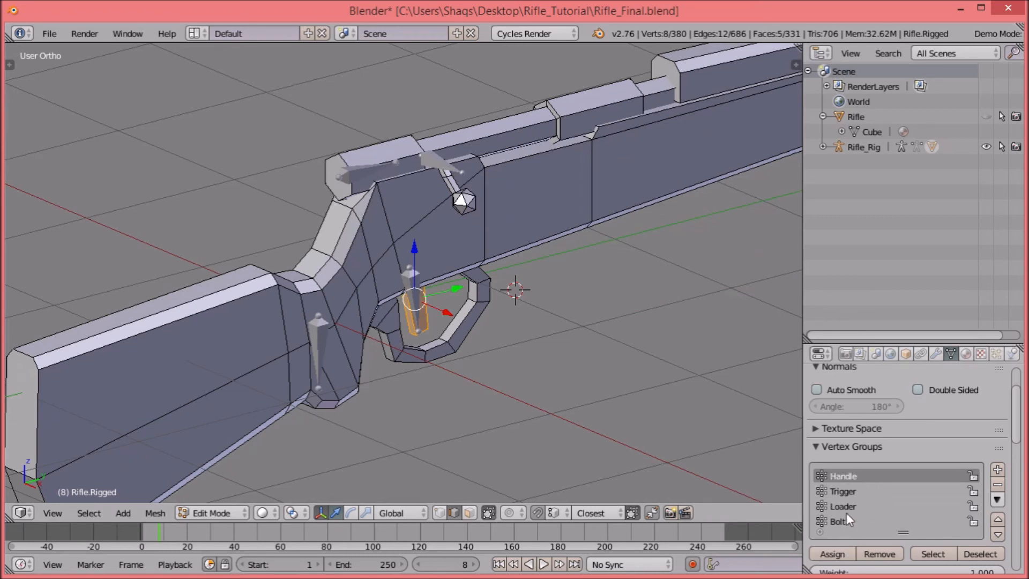
click(843, 491)
click(832, 554)
Step: Assign all faces outside the Trigger, Loader and Bolt groups to the Handle vertex group and return to Object Mode
key(a)
click(844, 476)
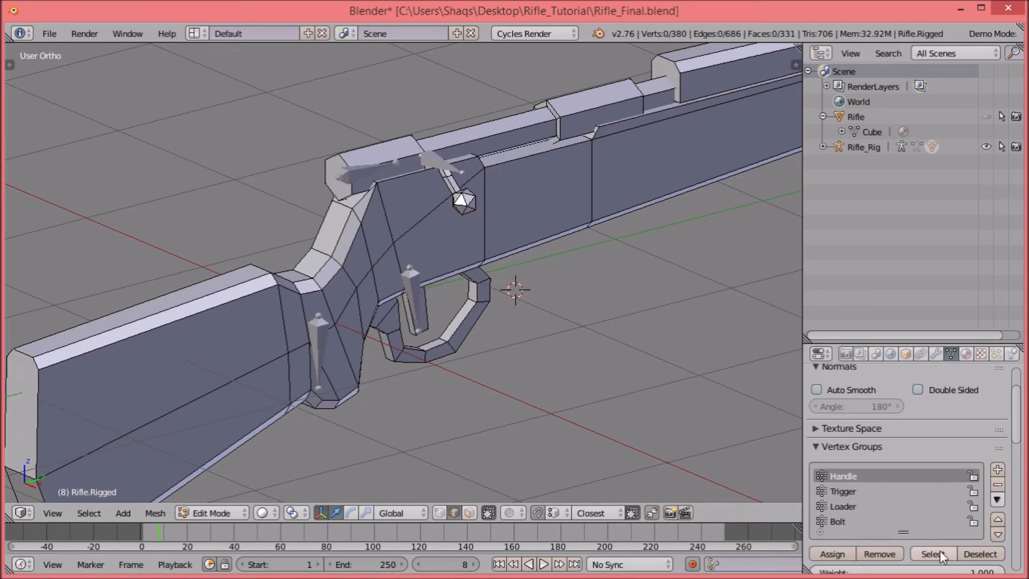
click(877, 493)
click(931, 551)
click(886, 509)
click(931, 549)
click(878, 521)
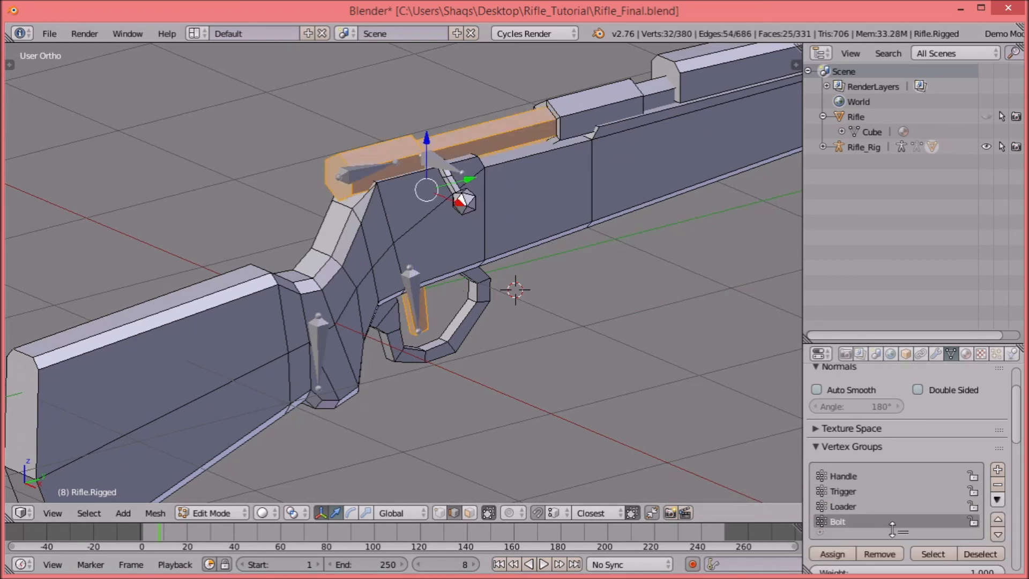
click(929, 551)
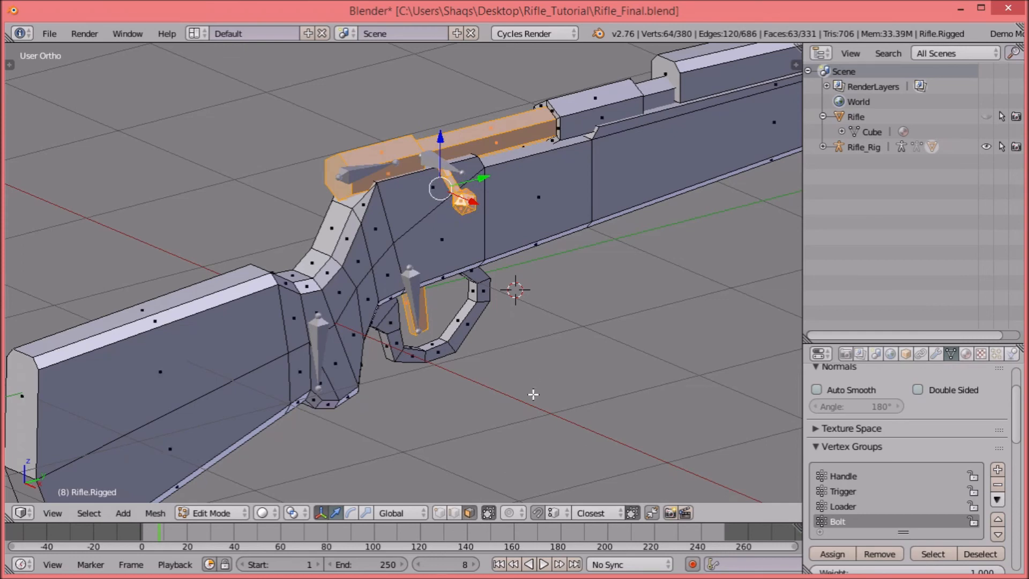
key(ctrl+i)
click(850, 475)
click(832, 552)
key(Tab)
Step: Select the Rifle_Rig armature and switch it to Pose Mode
right_click(435, 160)
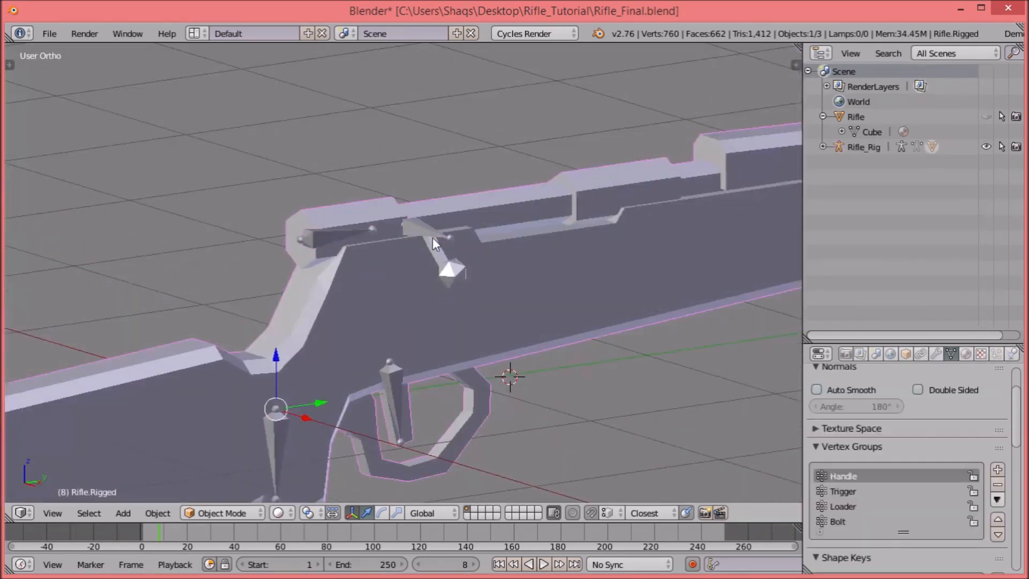
right_click(427, 425)
key(ctrl+Tab)
Step: Enlarge the timeline and turn on automatic keyframing with the LocRot keying set at frame 1
drag(354, 523, 356, 436)
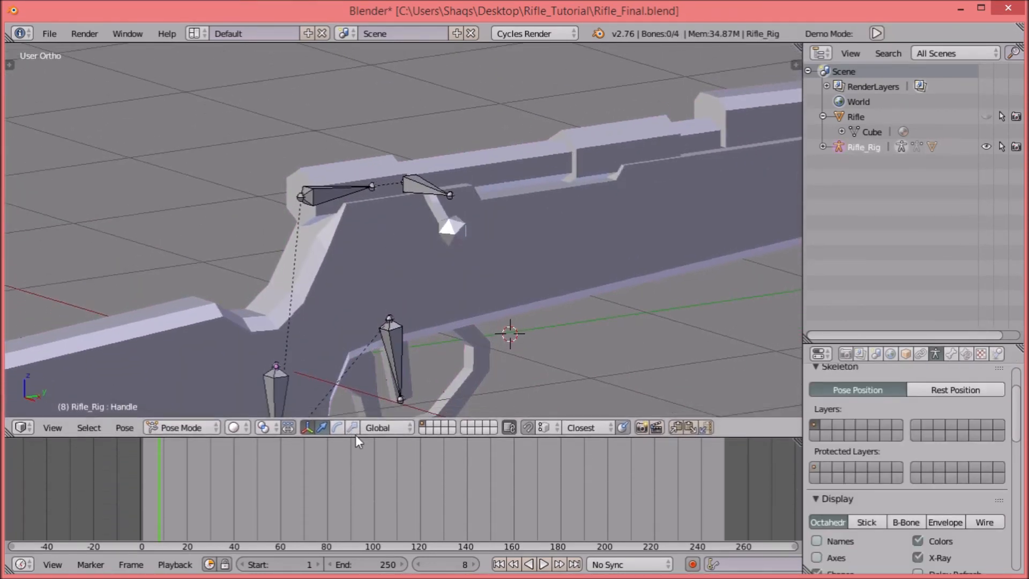
key(alt+a)
click(750, 563)
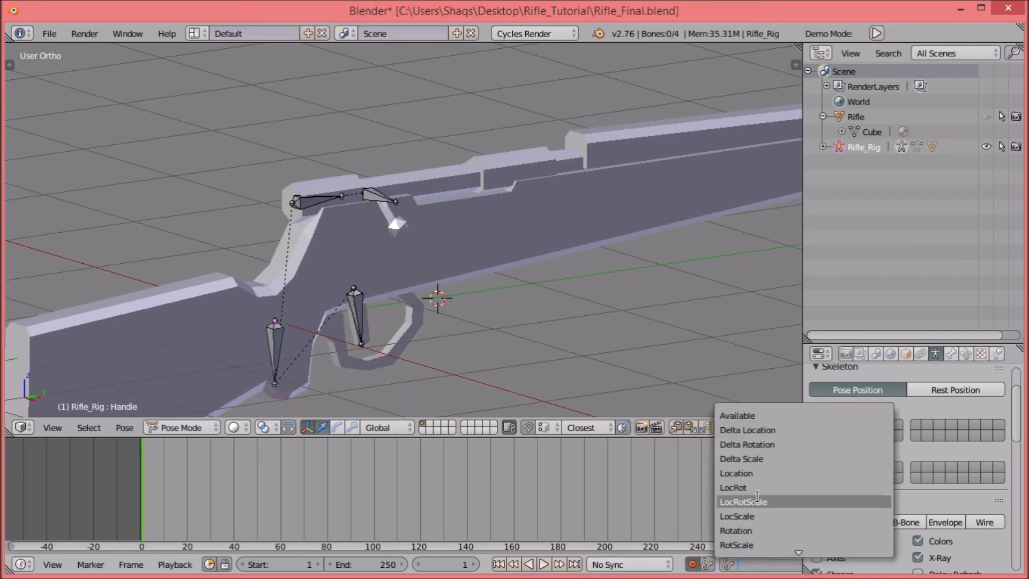
click(758, 484)
Step: Select all bones and insert LocRot keyframes at frame 1
shift+middle_drag(363, 291, 372, 281)
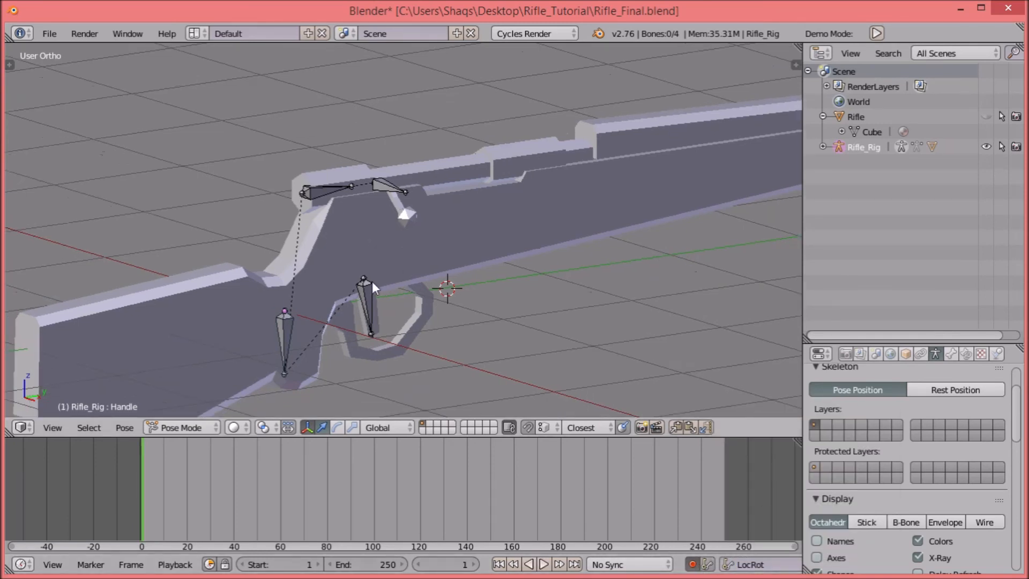
shift+middle_drag(385, 204, 362, 305)
key(a)
key(a)
key(i)
click(365, 253)
Step: Select the Bolt bone, try rotating it upward about the Y axis with the rotation manipulator and cancel the rotation
scroll(364, 288, up, 2)
key(alt+a)
key(alt+a)
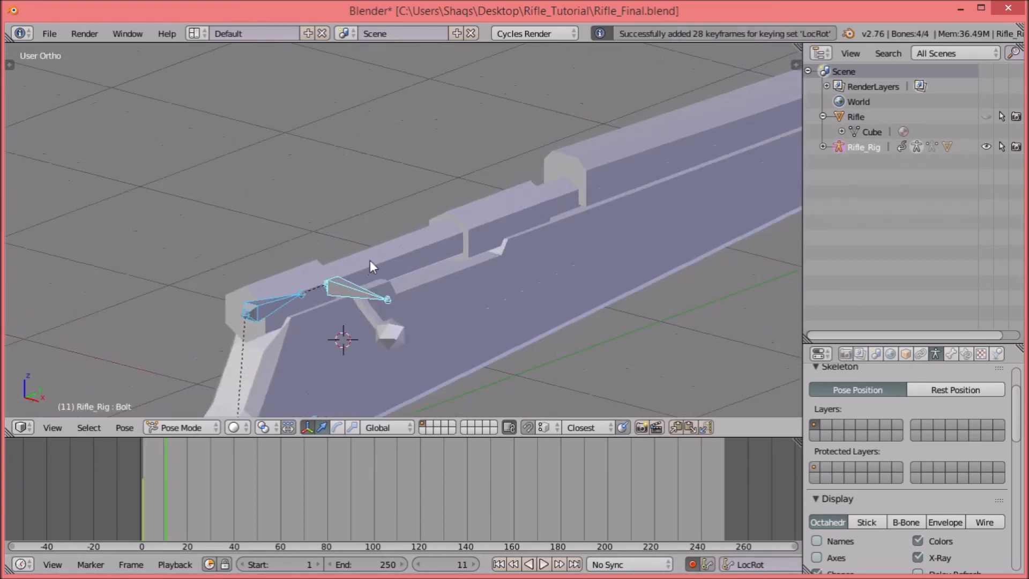
right_click(365, 288)
click(337, 427)
scroll(347, 336, up, 3)
drag(310, 306, 257, 234)
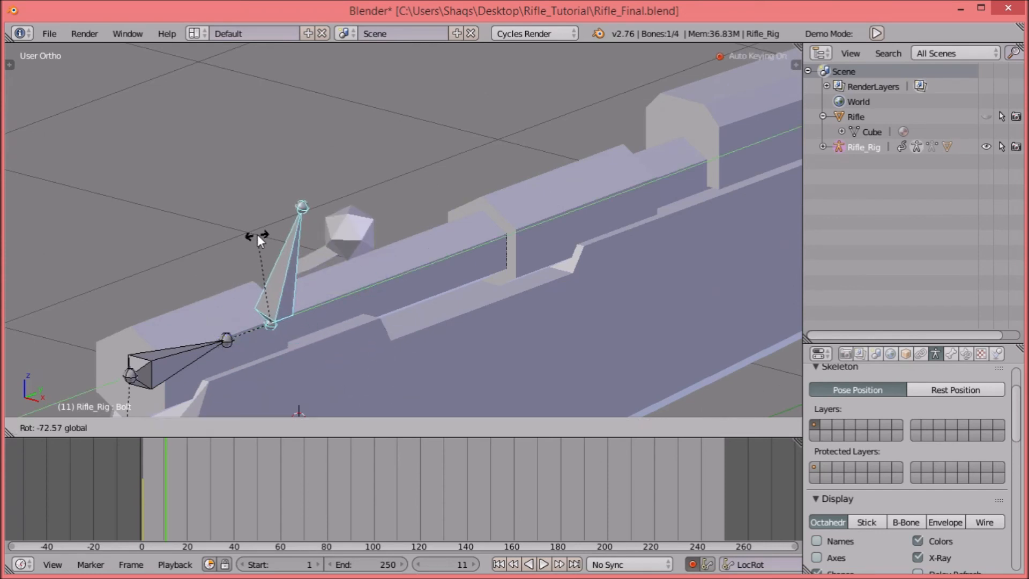
right_click(257, 234)
Step: Go to frame 5 and rotate the Bolt bone -90 degrees about the global Y axis
click(164, 500)
middle_drag(163, 500, 449, 516)
mouse_move(449, 516)
mouse_down()
mouse_move(415, 515)
mouse_move(431, 515)
mouse_up()
key(Left)
key(Left)
key(Left)
text(r)
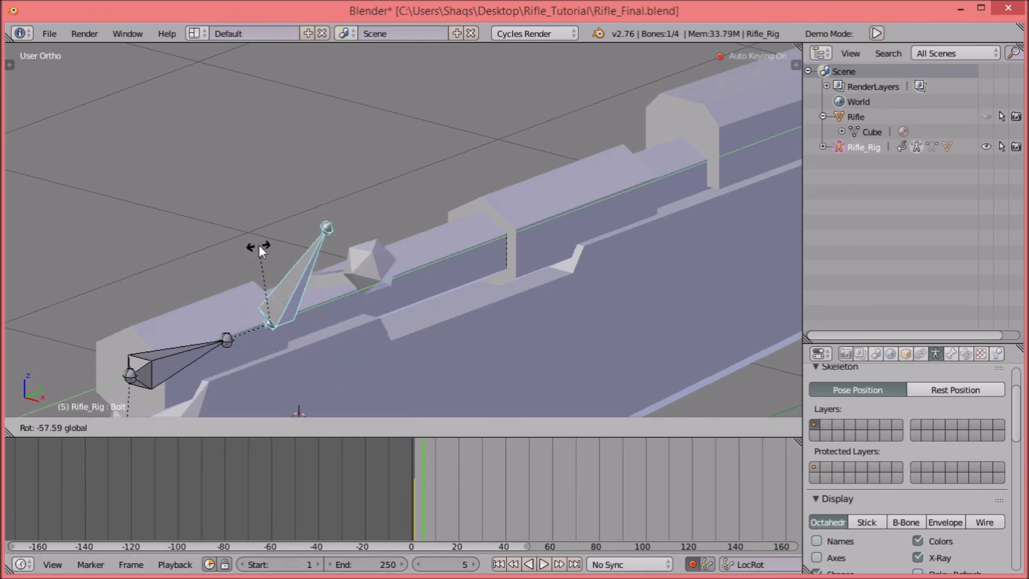
text(90-)
key(Return)
Step: Select the rear bolt bone, enable the translate manipulator and go to frame 10
scroll(198, 243, down, 1)
shift+middle_drag(198, 243, 263, 213)
right_click(275, 293)
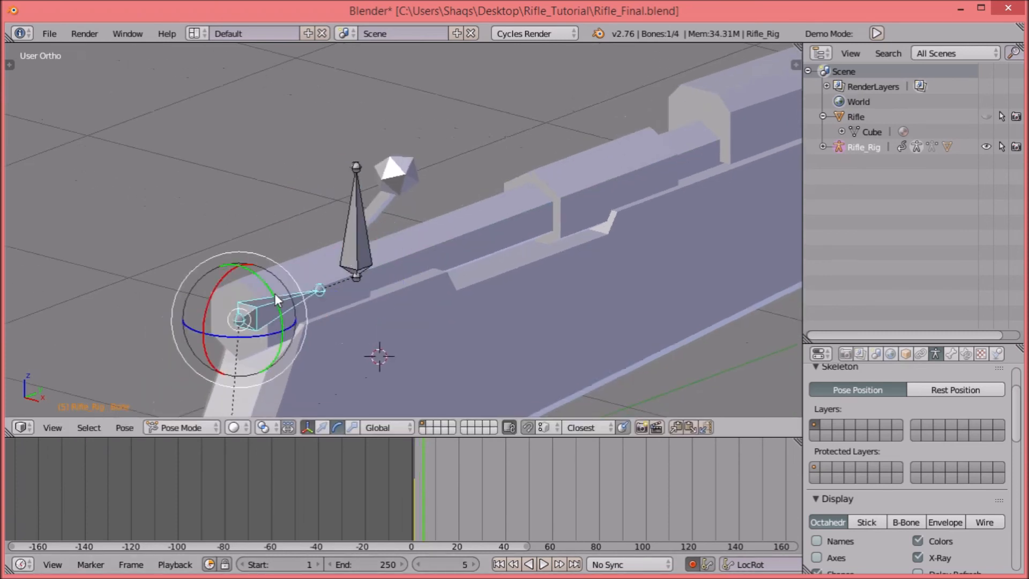
scroll(274, 294, down, 4)
click(322, 428)
click(436, 470)
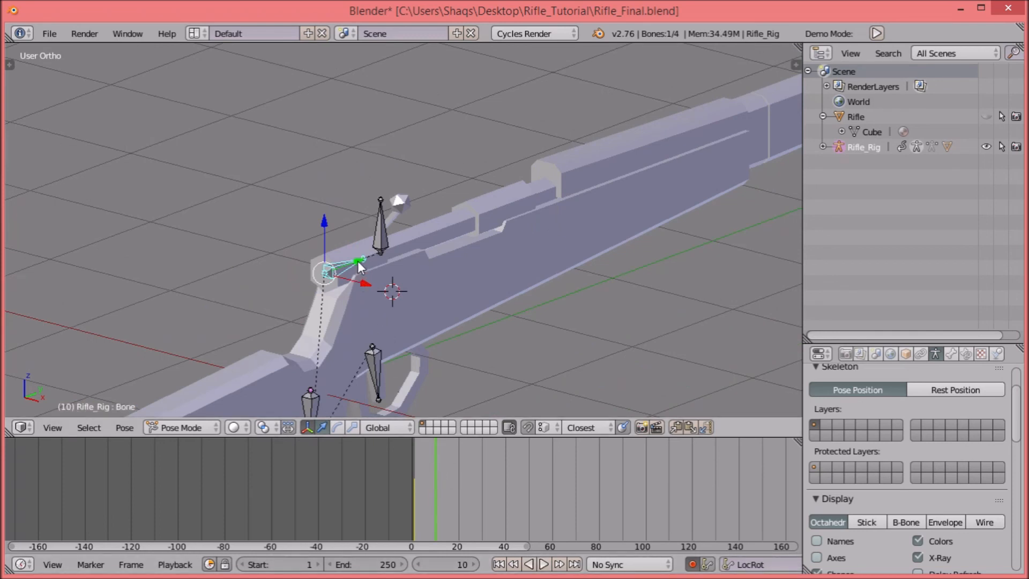
click(430, 477)
Step: Return to frame 5, select all bones and insert LocRot keyframes
key(alt+a)
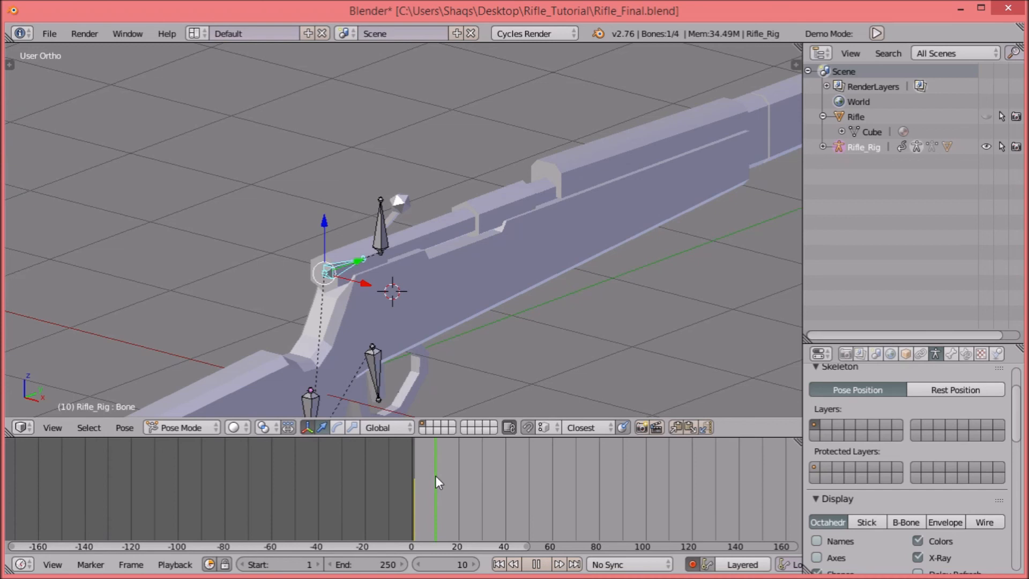
key(alt+a)
scroll(436, 477, up, 5)
scroll(436, 477, up, 1)
click(461, 490)
key(a)
key(a)
key(i)
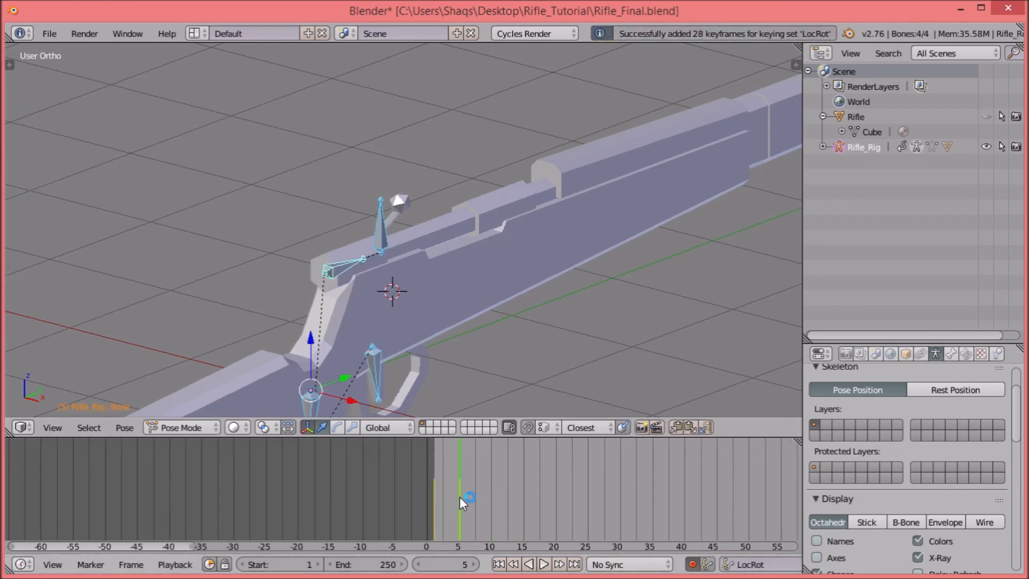
Step: Go to frame 10 and try sliding the rear bolt bone backward along the Y axis
key(alt+a)
key(alt+a)
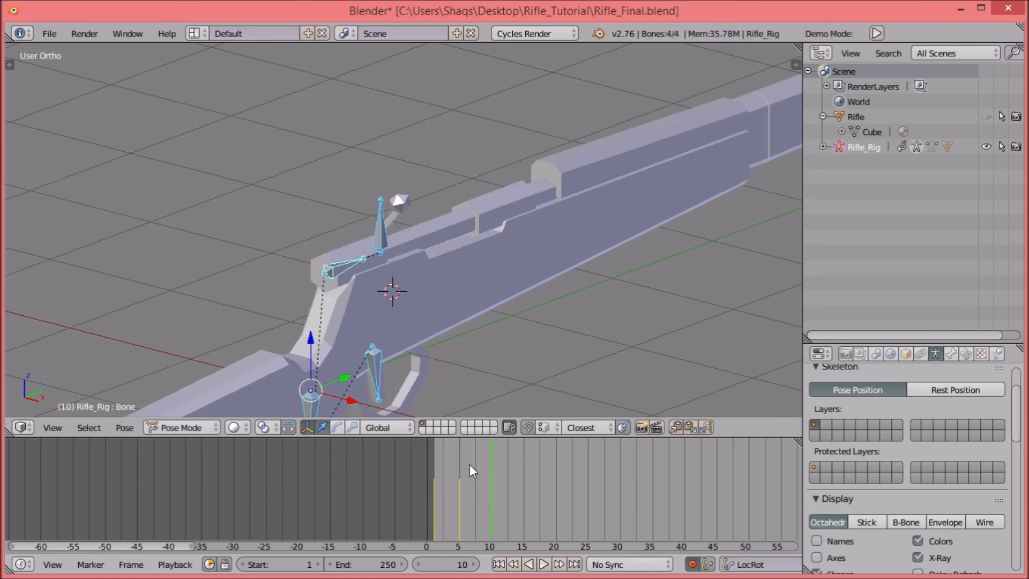
right_click(368, 249)
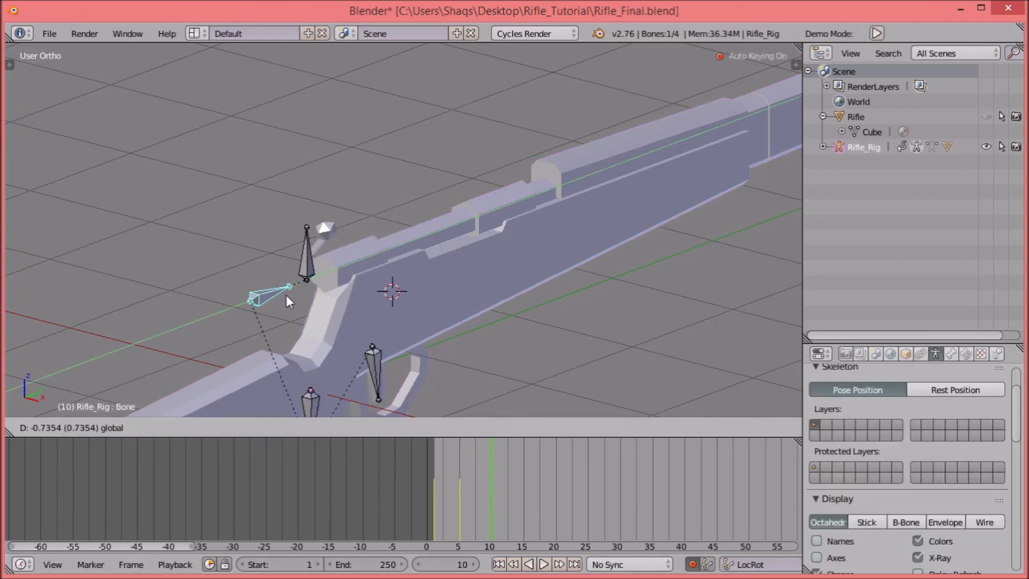
Step: Check in Edit Mode which faces of Rifle.Rigged belong to the Loader vertex group
key(ctrl+Tab)
right_click(328, 263)
key(Tab)
key(a)
key(l)
click(869, 506)
key(a)
click(936, 552)
key(a)
key(Tab)
Step: Rename the rear bolt bone of Rifle_Rig to Loader in Edit Mode
right_click(336, 262)
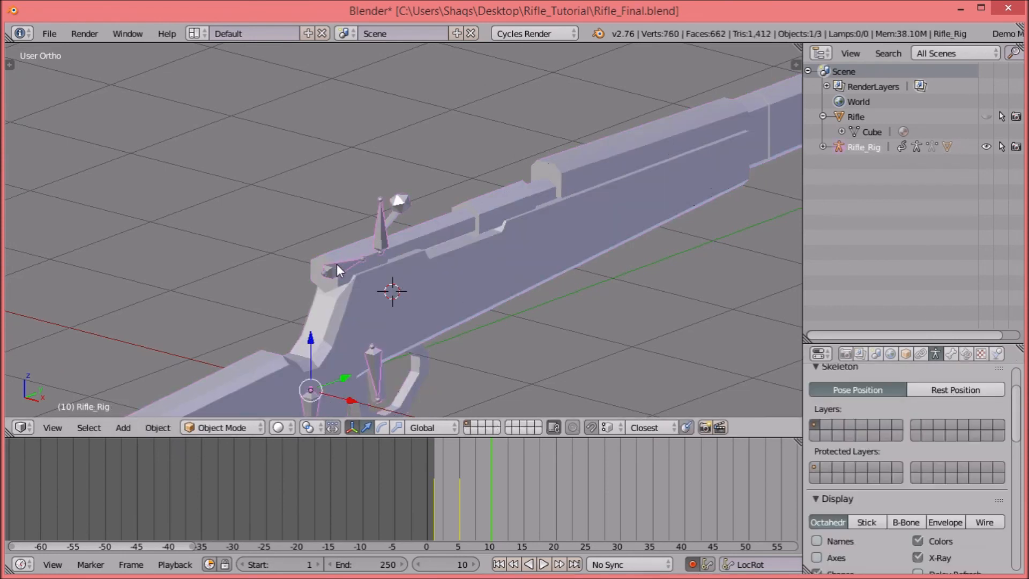
key(Tab)
click(950, 353)
click(878, 403)
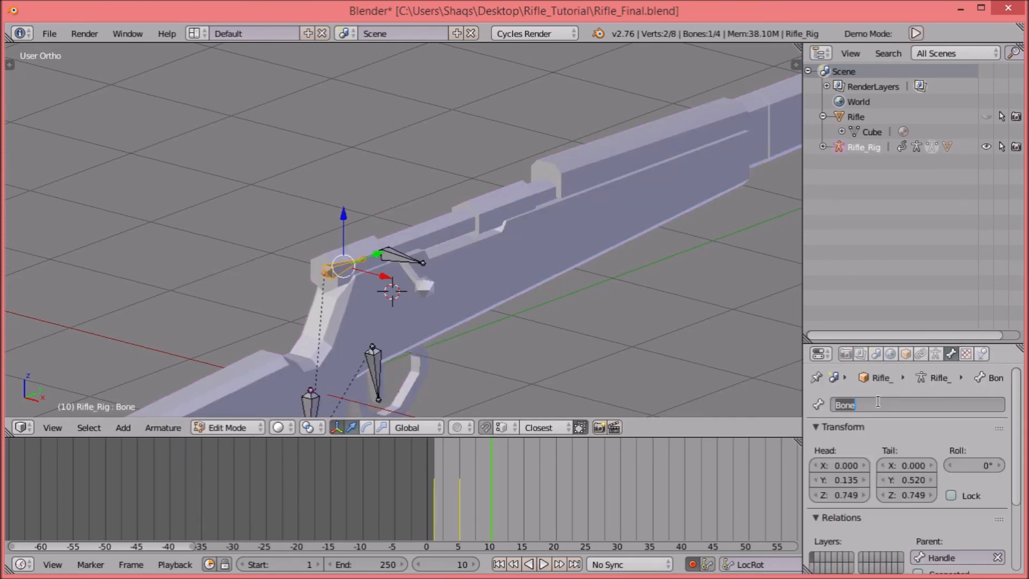
text(Loader)
key(Return)
Step: Return to Pose Mode and move the Loader bone about -0.73 along the Y axis at frame 10
key(ctrl+Tab)
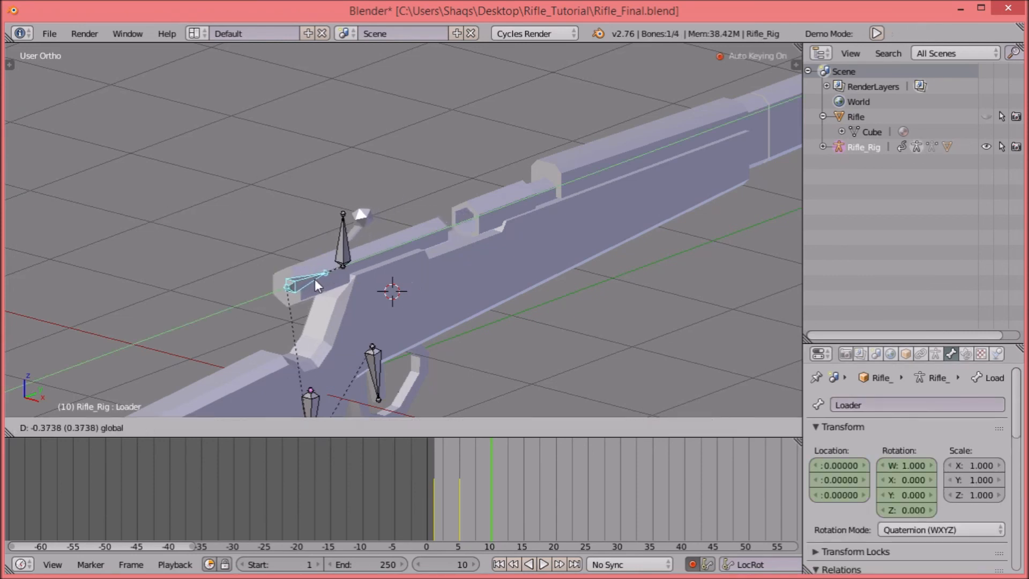
key(g)
key(y)
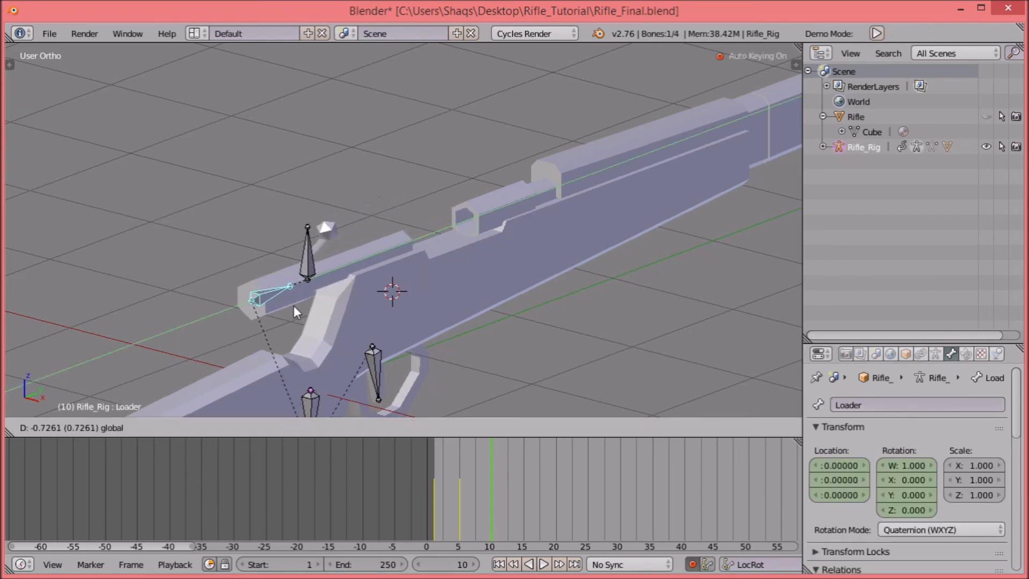
click(301, 304)
Step: Go to frame 15, clear the rotation and location of all bones, and play the animation
shift+middle_drag(374, 278, 393, 219)
drag(432, 502, 520, 511)
right_click(339, 194)
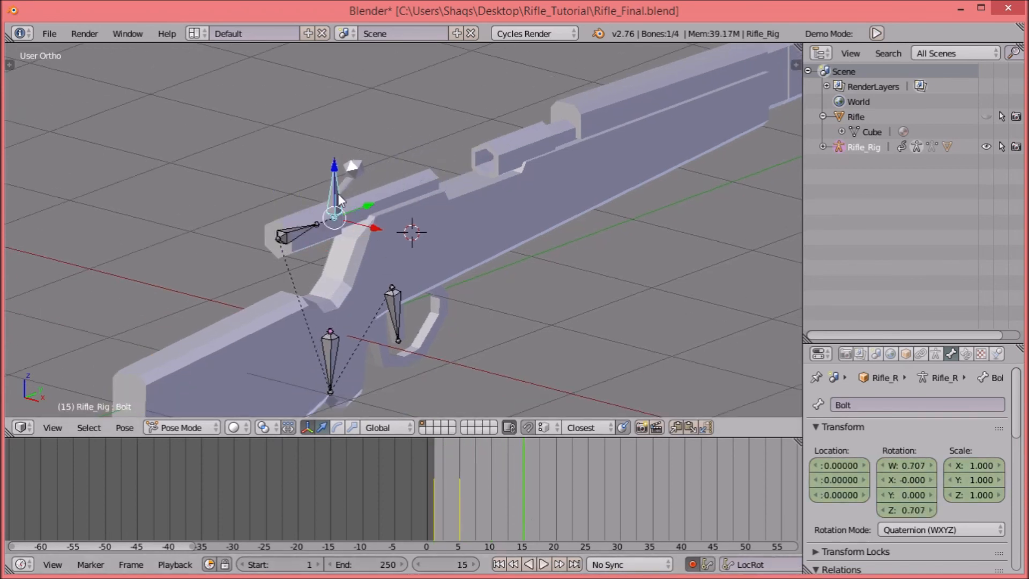
key(a)
key(alt+r)
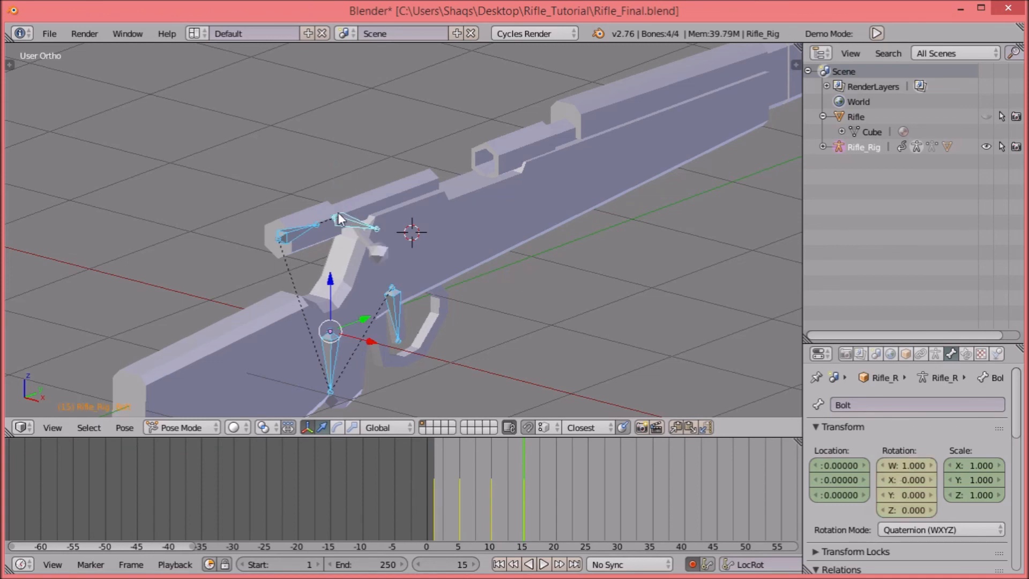
key(alt+a)
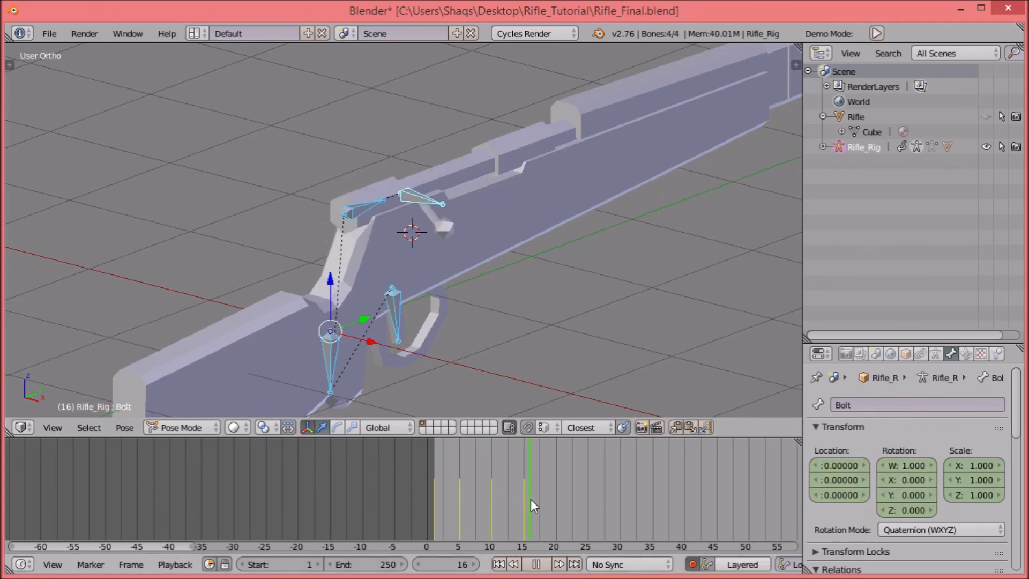
key(alt+a)
Step: In the right side view, rotate the Trigger bone about 13.9 degrees at frame 20
middle_drag(541, 397, 475, 237)
key(KP_3)
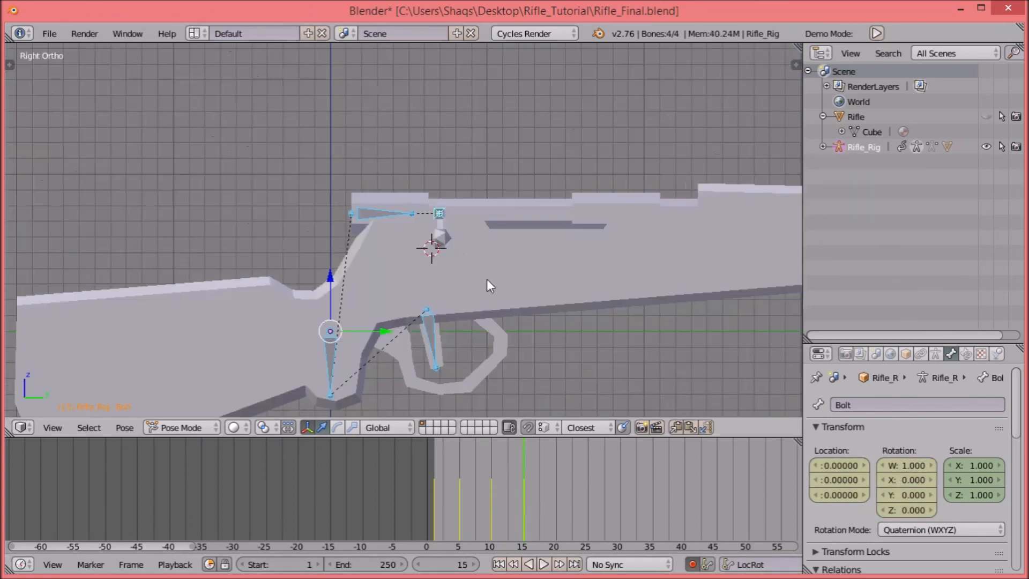
key(alt+a)
drag(542, 477, 557, 475)
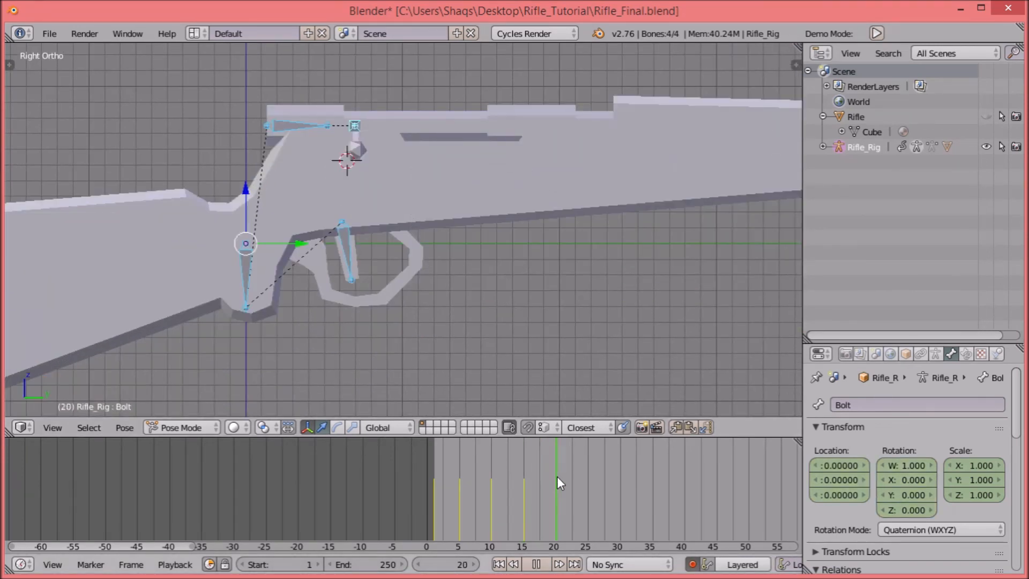
right_click(352, 251)
right_click(353, 251)
key(r)
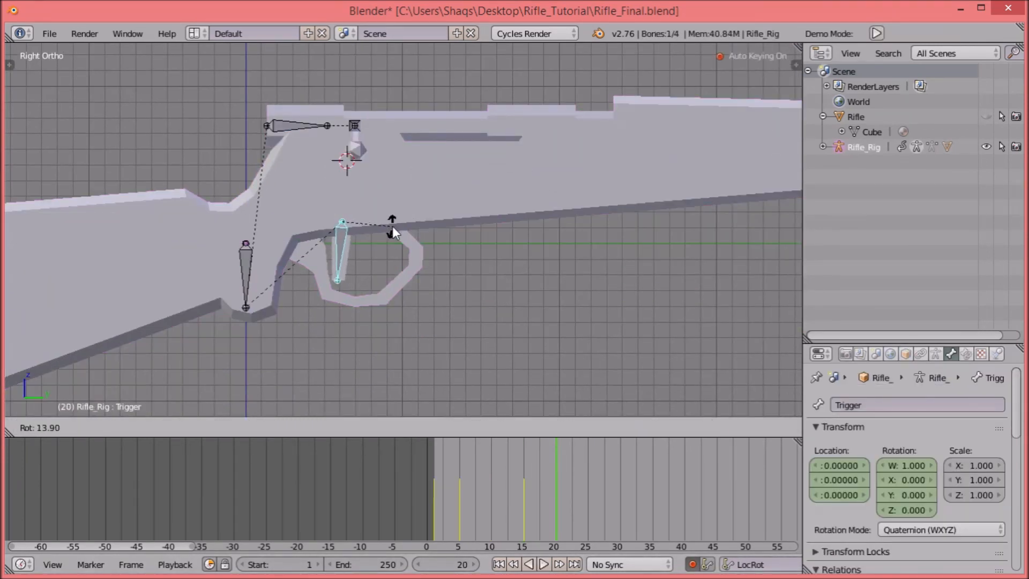
click(392, 226)
Step: Select all bones of Rifle_Rig, insert LocRot keyframes at frame 20, and play on to frame 22
key(a)
drag(557, 492, 587, 491)
right_click(248, 273)
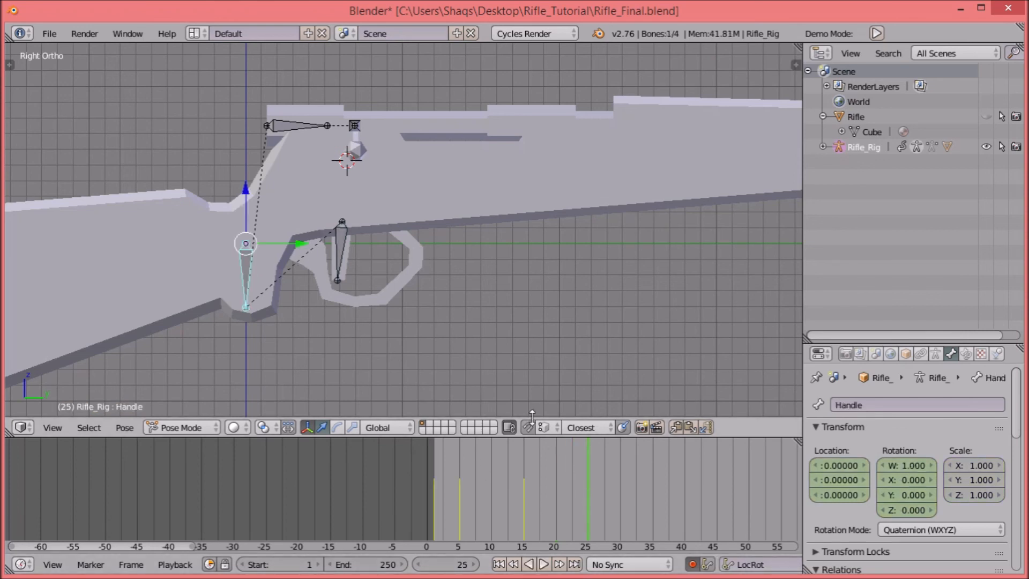
key(a)
drag(572, 499, 556, 498)
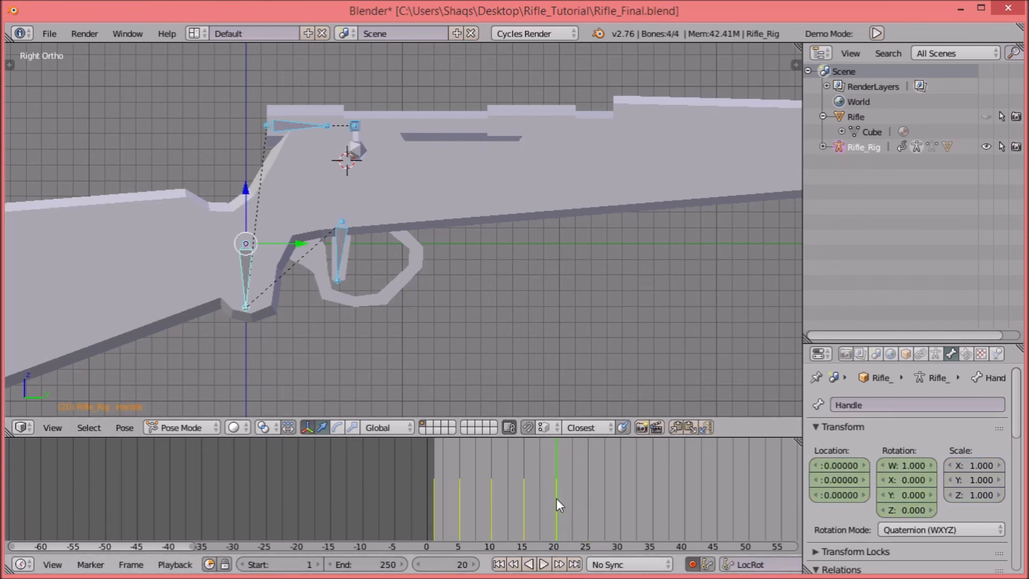
key(i)
key(alt+a)
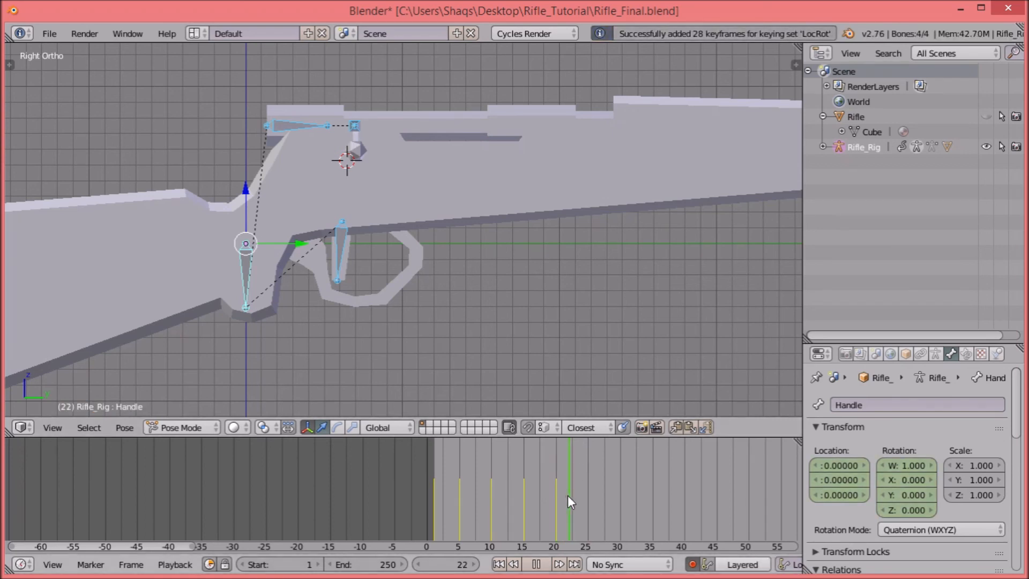
Step: Rotate the Handle bone for recoil at frame 22 and reset the bones to their rest pose at frame 25
right_click(248, 272)
key(r)
click(349, 193)
click(583, 517)
scroll(513, 307, down, 8)
key(a)
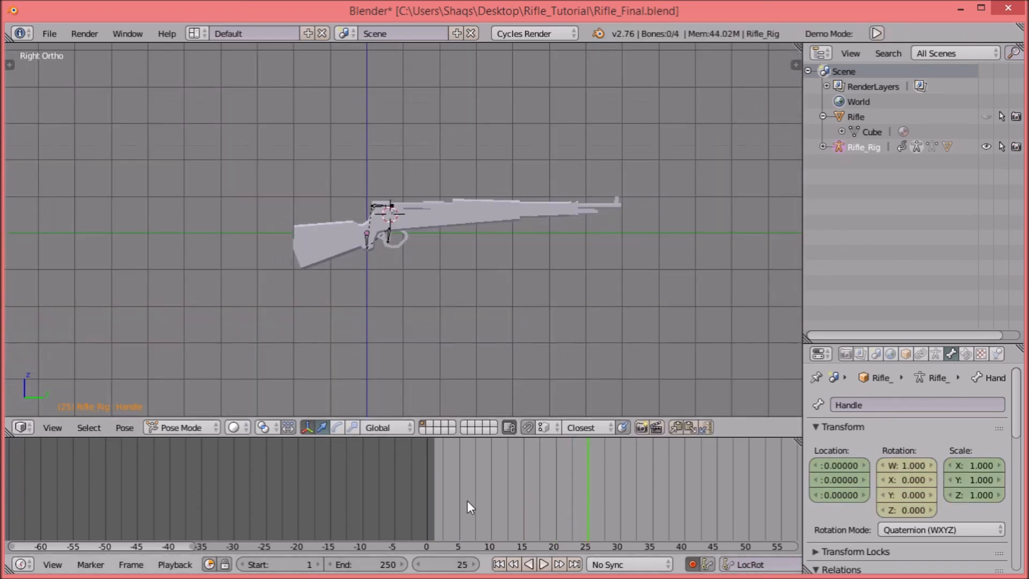
Step: Replay the whole rifle animation from just before frame 0 to review the bolt, trigger and recoil motion
click(401, 497)
key(alt+a)
key(alt+a)
click(401, 497)
key(alt+a)
key(alt+a)
click(458, 326)
middle_drag(459, 264, 509, 221)
Step: Return Rifle_Rig to Pose Mode at frame 0 and set the animation's end frame to 25
key(ctrl+Tab)
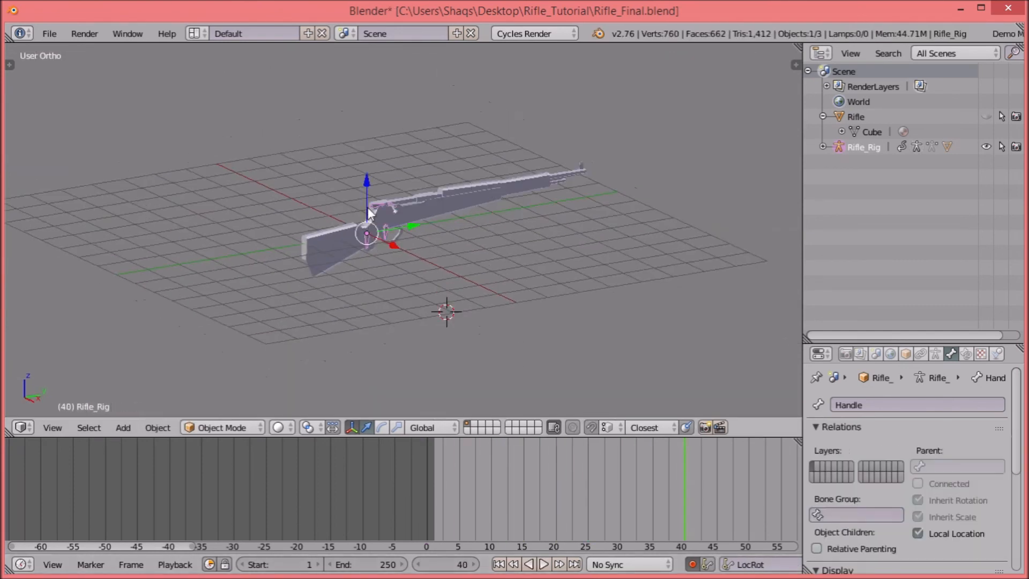
scroll(368, 213, up, 4)
middle_drag(395, 211, 349, 502)
click(427, 514)
click(357, 564)
click(258, 272)
key(Tab)
click(266, 359)
click(367, 564)
text(25)
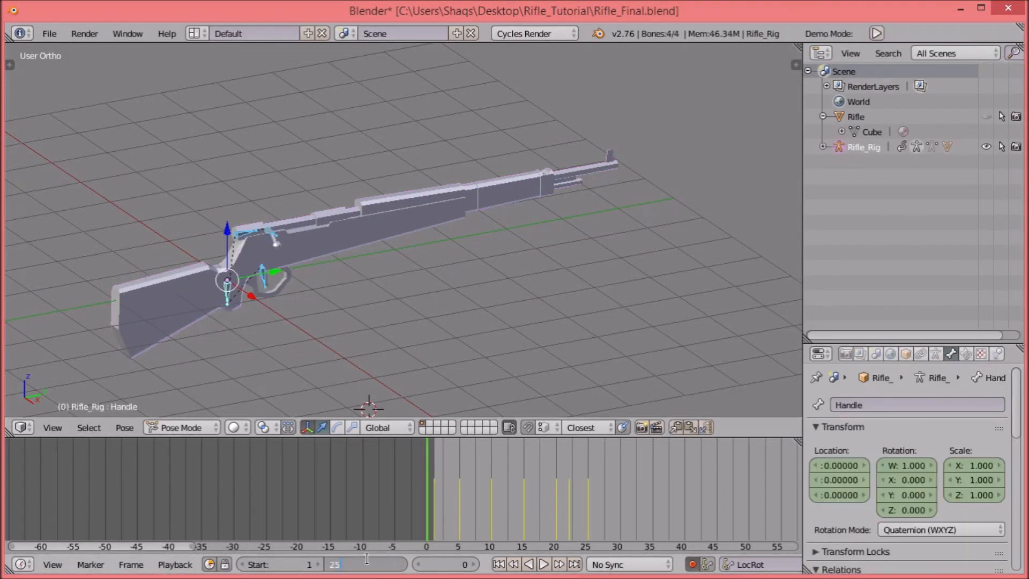
key(Return)
Step: Shrink the timeline area's height and play the looping animation in the angled and right side views
middle_drag(492, 478, 361, 447)
drag(365, 438, 365, 519)
middle_drag(342, 537, 372, 536)
key(alt+a)
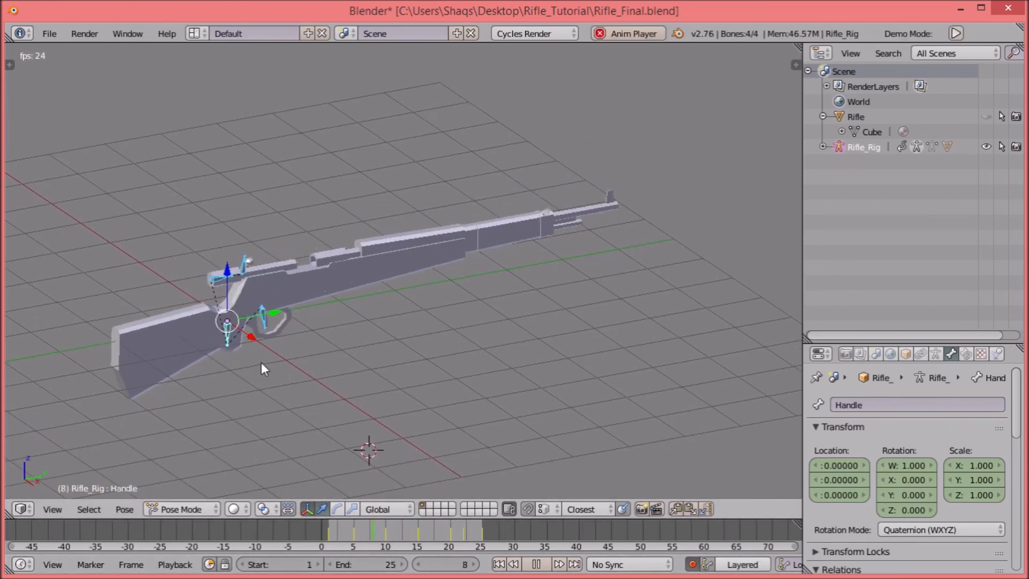
key(Escape)
key(KP_3)
key(alt+a)
key(alt+a)
Step: Save the file over Rifle_Final.blend at frame 0 and display the rifle with its palette colours in the viewport
click(320, 540)
key(ctrl+s)
click(338, 369)
shift+middle_drag(344, 368, 430, 332)
key(a)
key(a)
shift+middle_drag(512, 280, 465, 290)
key(shift+z)
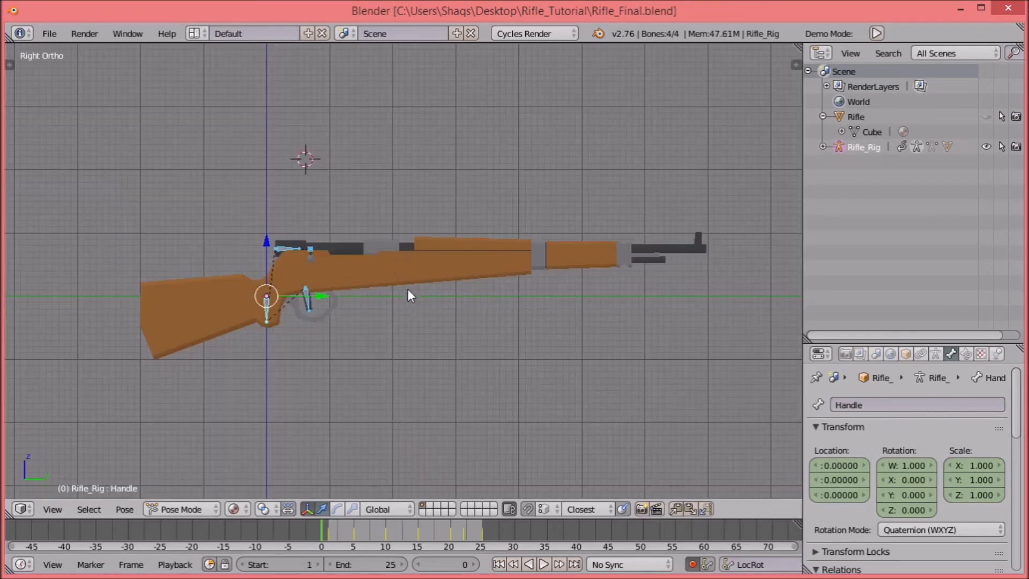
Step: Play the looping animation on the coloured rifle, stop it at frame 10, and save over Rifle_Final.blend
key(alt+a)
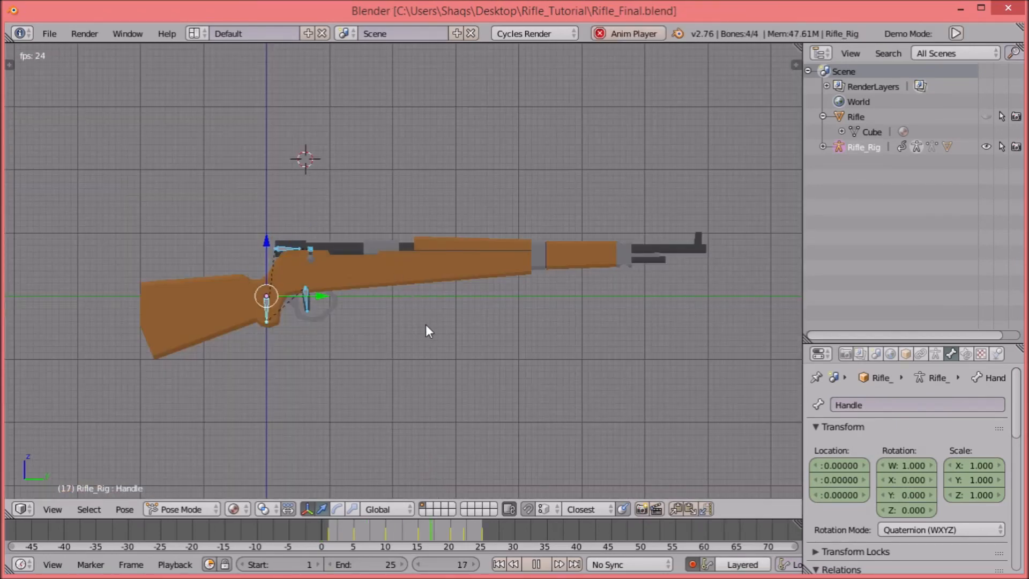
key(alt+a)
key(alt+a)
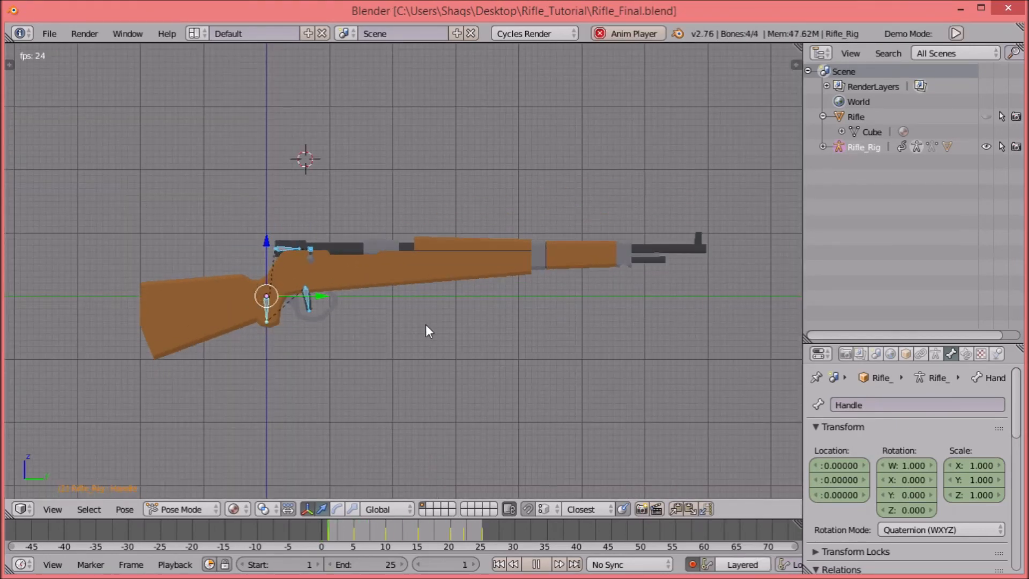
key(alt+a)
key(ctrl+s)
click(426, 324)
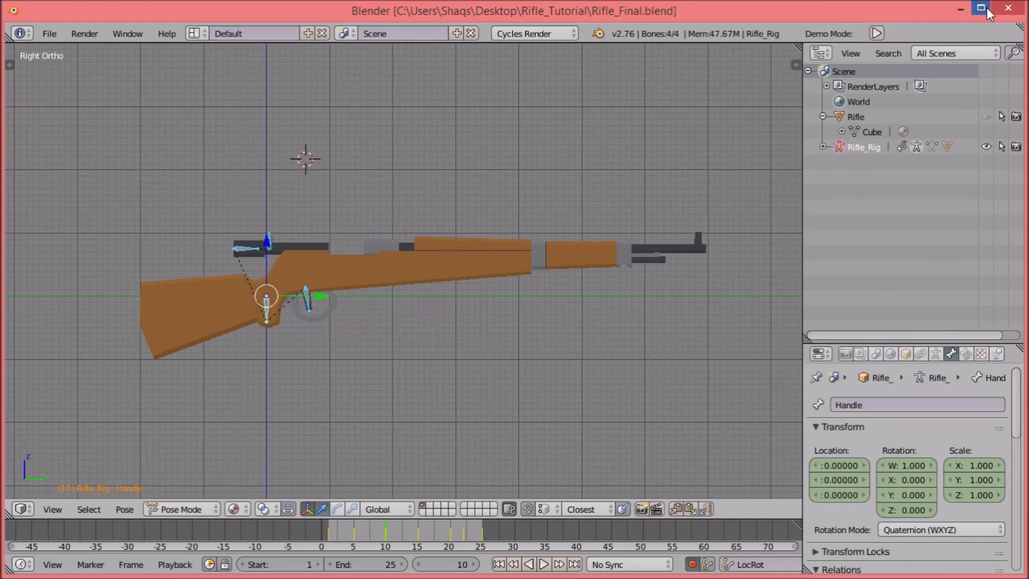
Step: Unhide the original Rifle object and hide Rifle_Rig together with its child Rifle.Rigged
click(986, 146)
click(986, 116)
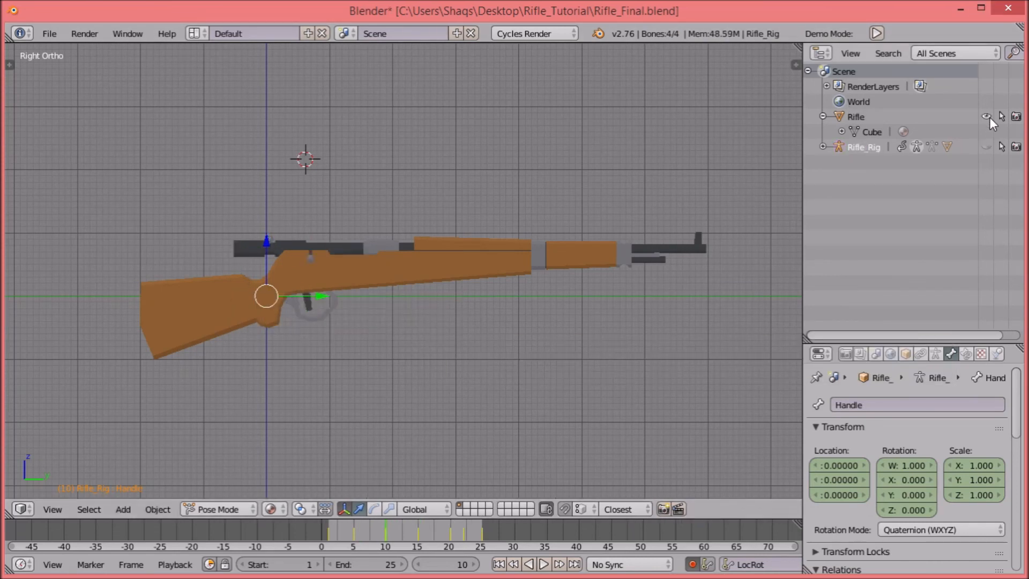
click(823, 146)
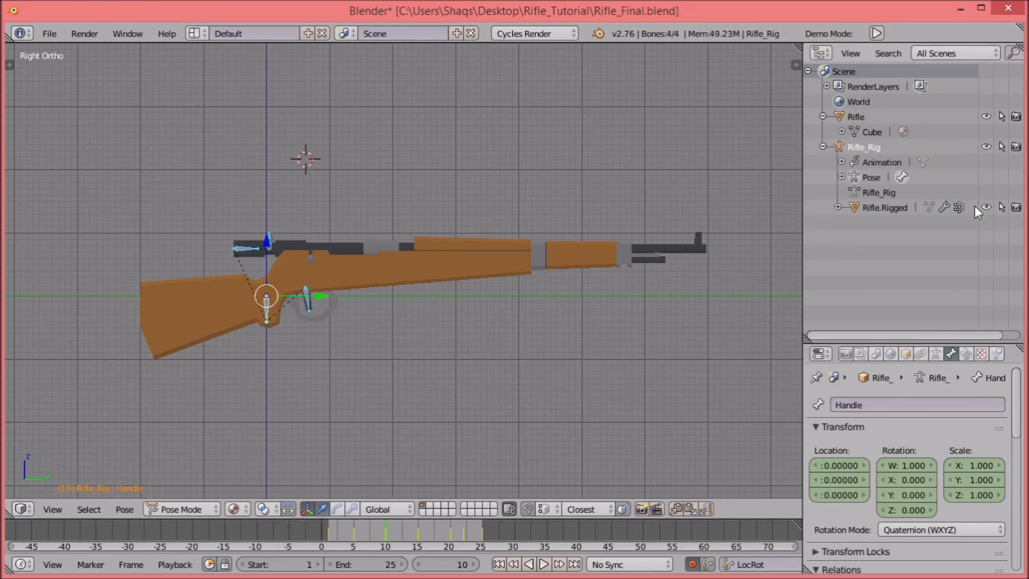
Step: Save the final object visibility over Rifle_Final.blend and quit Blender
key(ctrl+s)
click(650, 198)
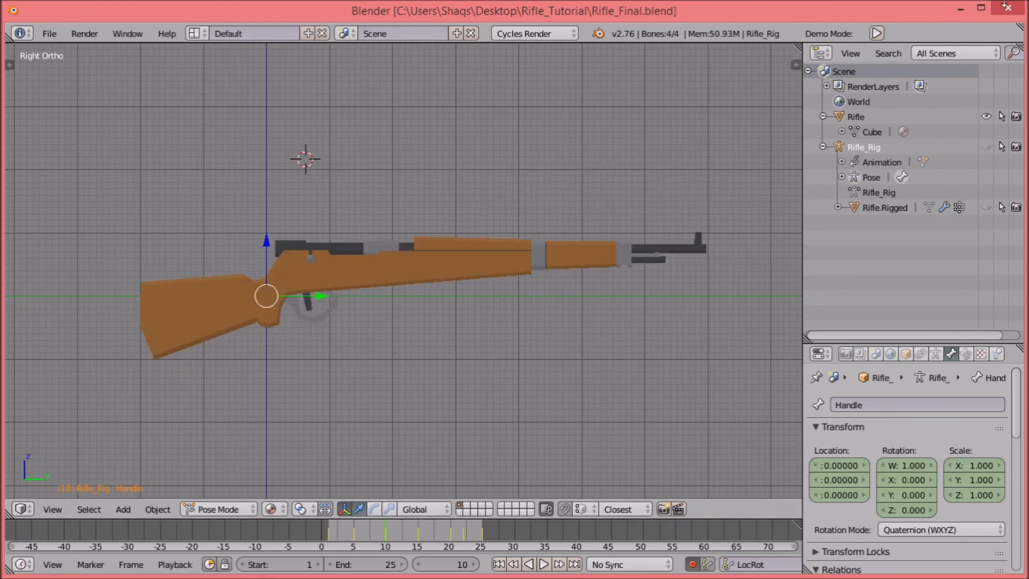
click(994, 9)
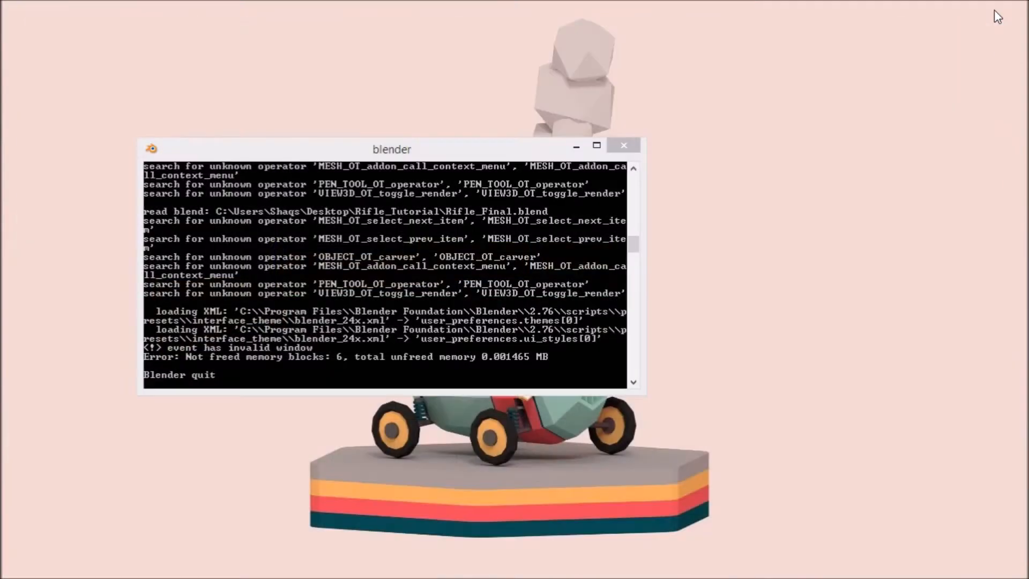